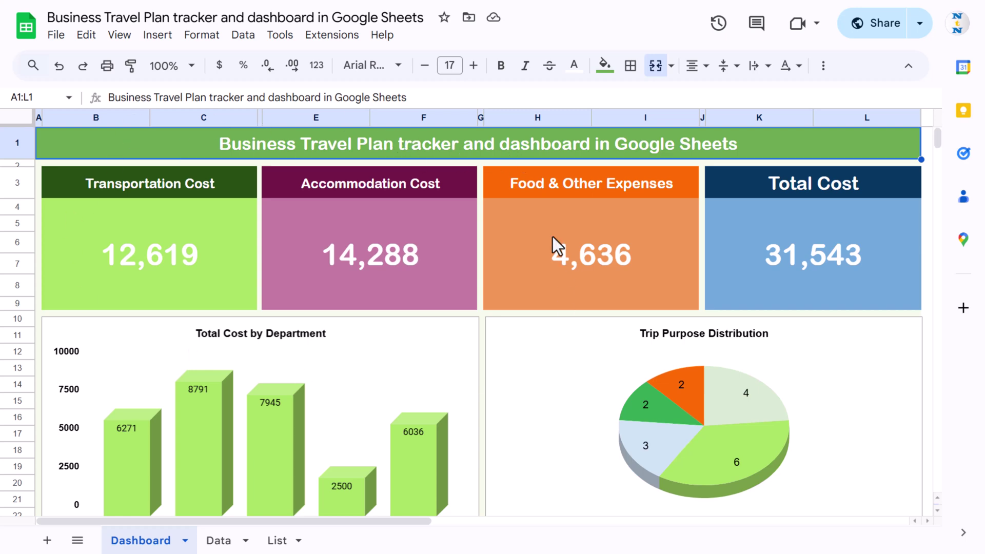
- Examine the Data sheet's columns from Trip ID through Return Date, including department, trip purpose and destination
click(219, 540)
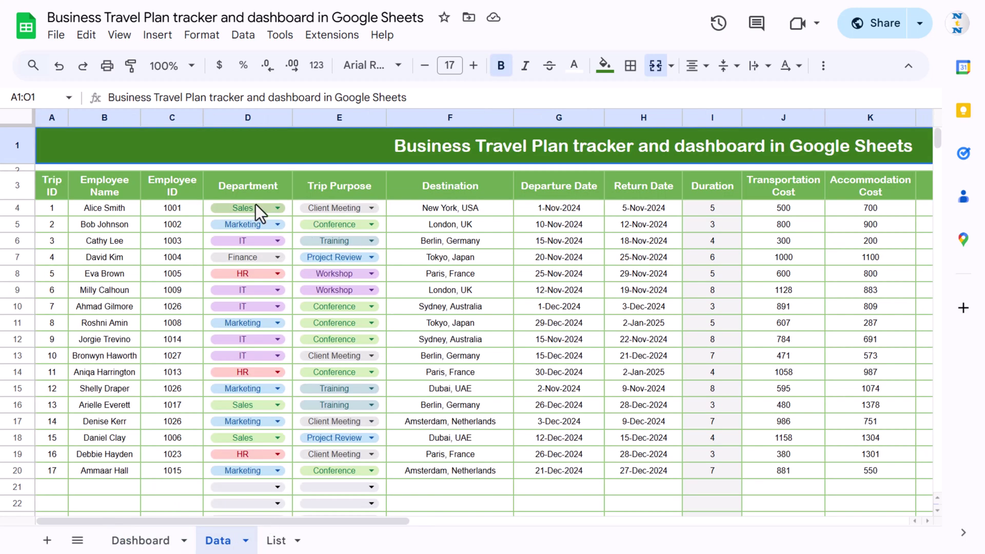
click(579, 190)
drag(54, 187, 44, 238)
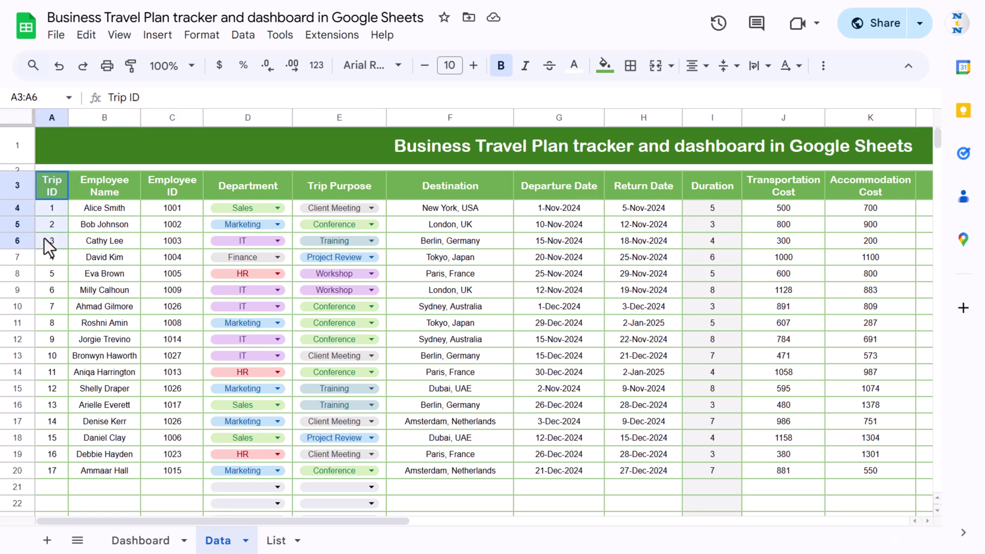
drag(110, 186, 113, 259)
drag(182, 182, 174, 241)
click(264, 184)
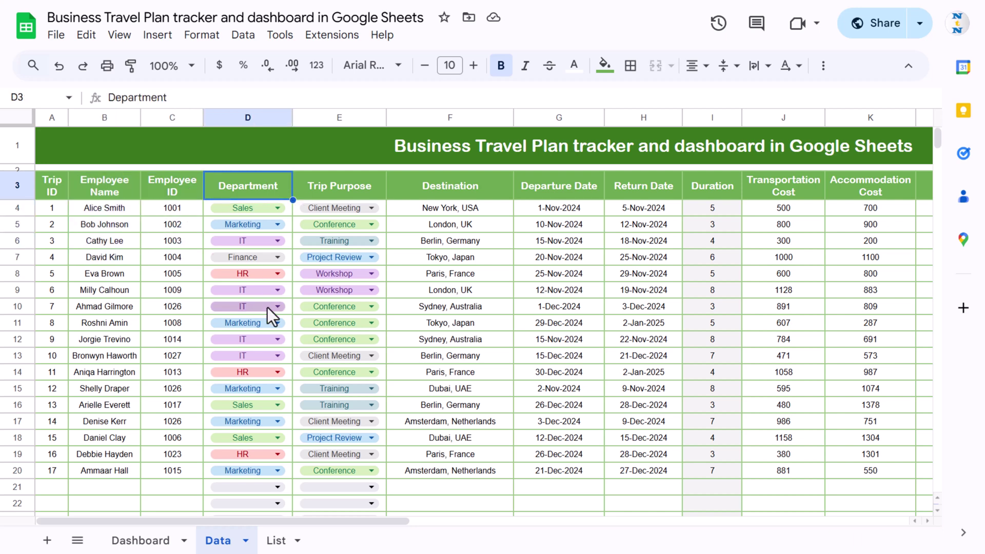
click(323, 194)
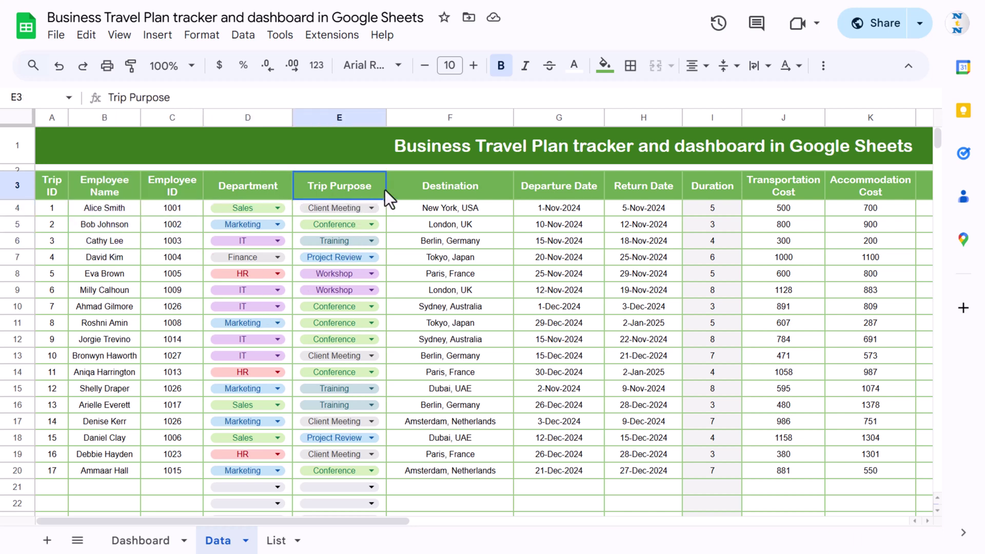
drag(475, 189, 470, 292)
drag(567, 184, 571, 226)
click(657, 183)
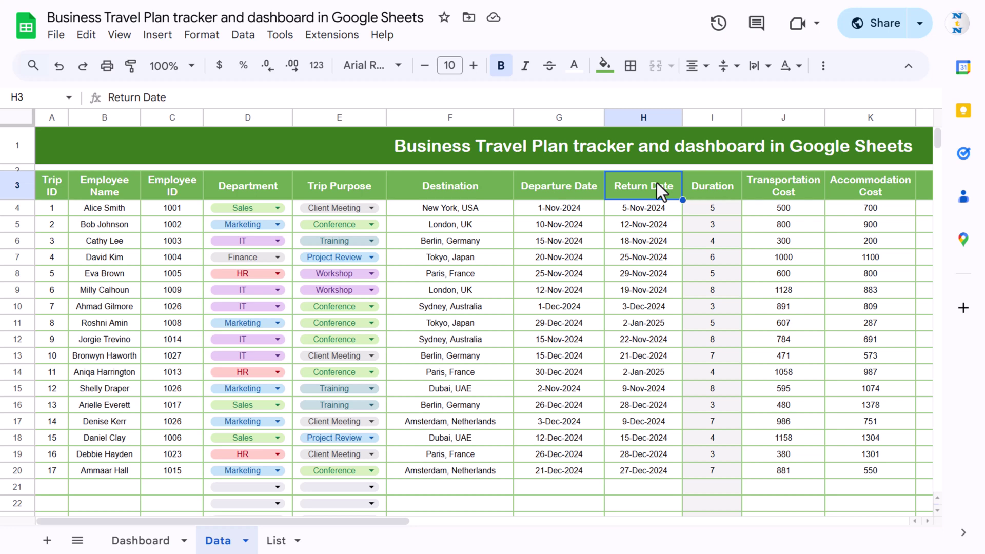
- Examine the Data sheet's Duration, cost, Total Cost, Approval Status and Notes columns
scroll(656, 182, right, 3)
click(577, 186)
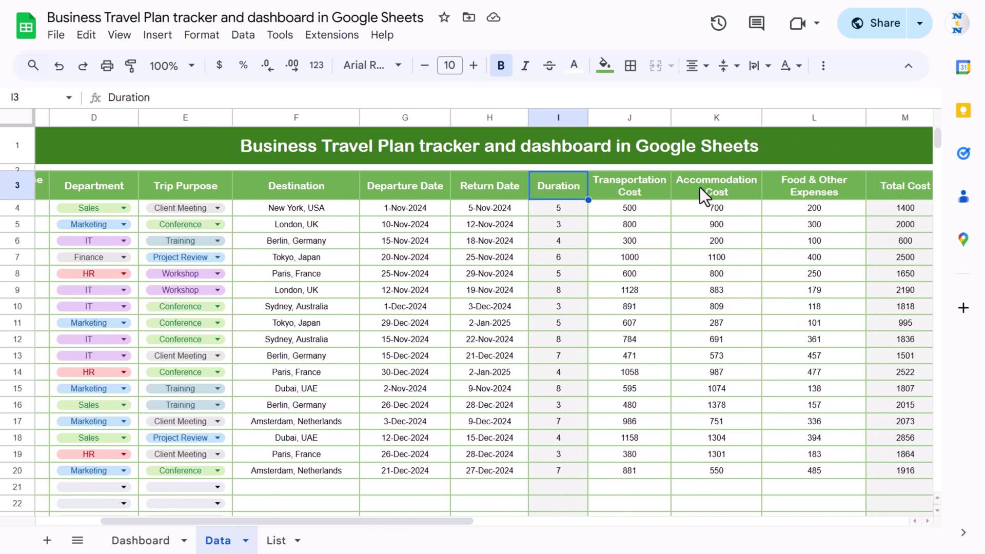
scroll(641, 191, right, 2)
click(608, 188)
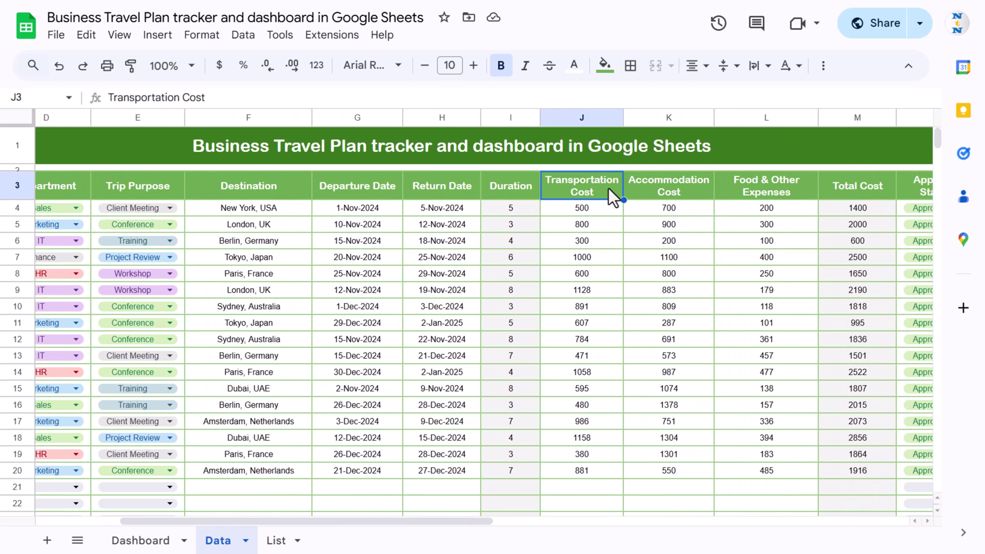
click(665, 190)
scroll(798, 187, right, 3)
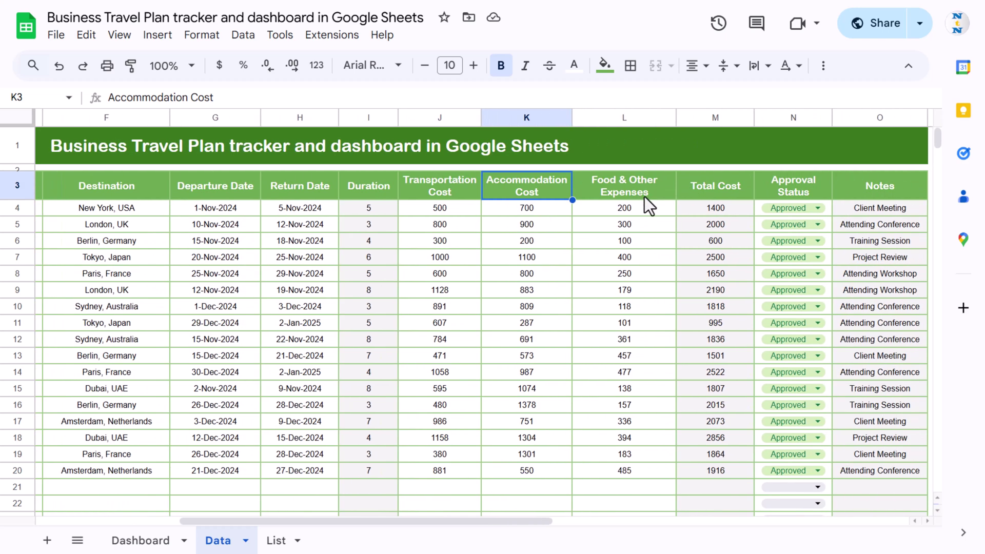
click(645, 192)
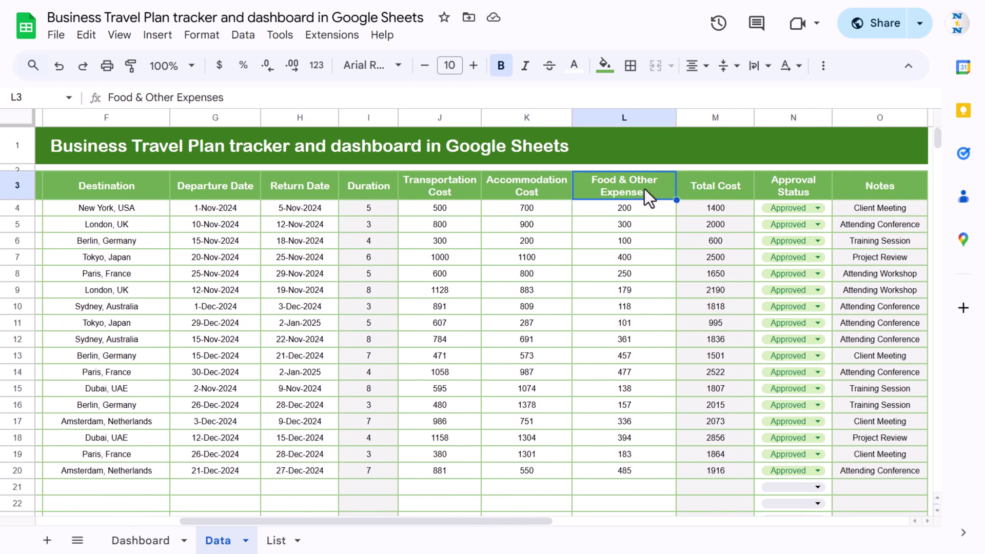
click(719, 187)
drag(436, 209, 615, 208)
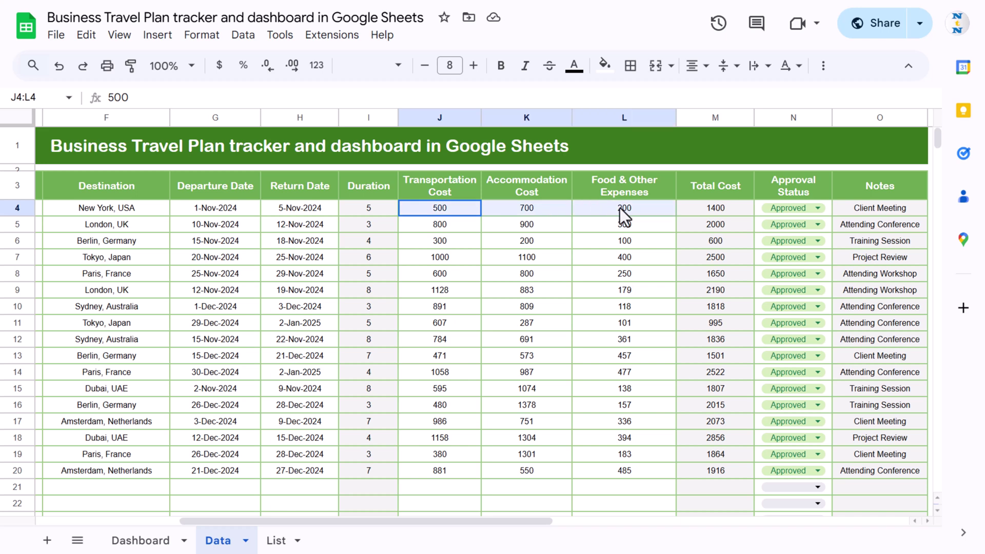
click(732, 186)
scroll(785, 182, right, 2)
click(747, 184)
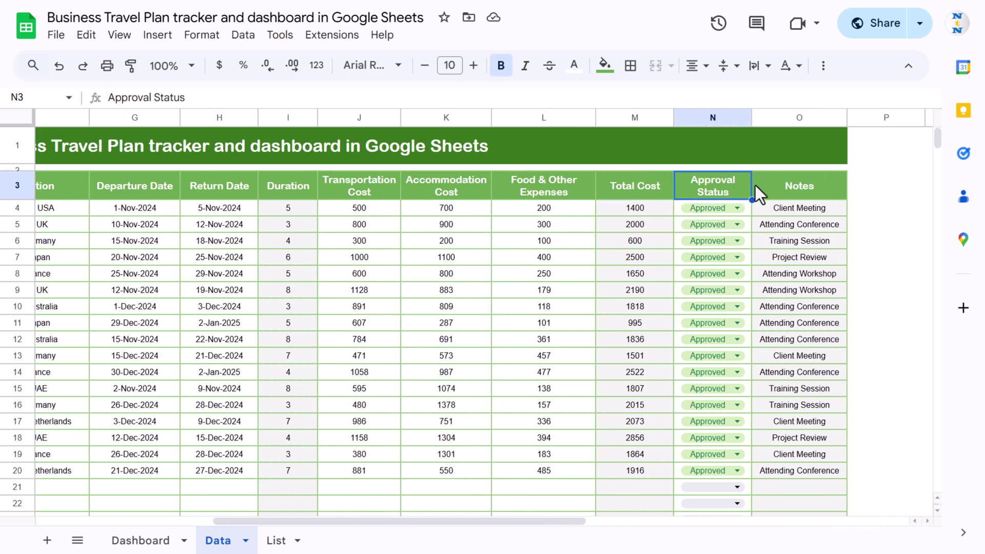
click(793, 185)
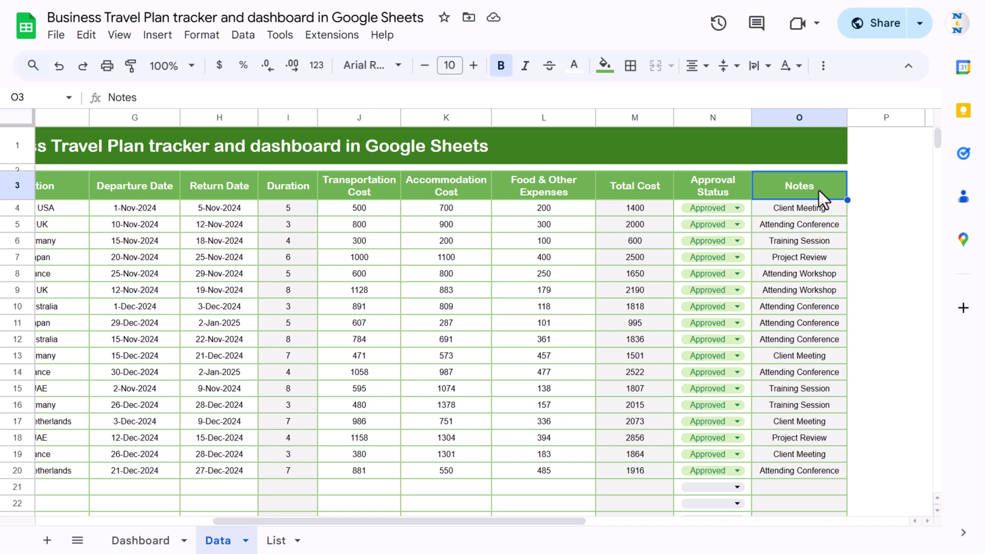
- Examine the Trip Purpose and Notes lookup table on the List sheet, and return to the Data sheet
scroll(733, 170, left, 6)
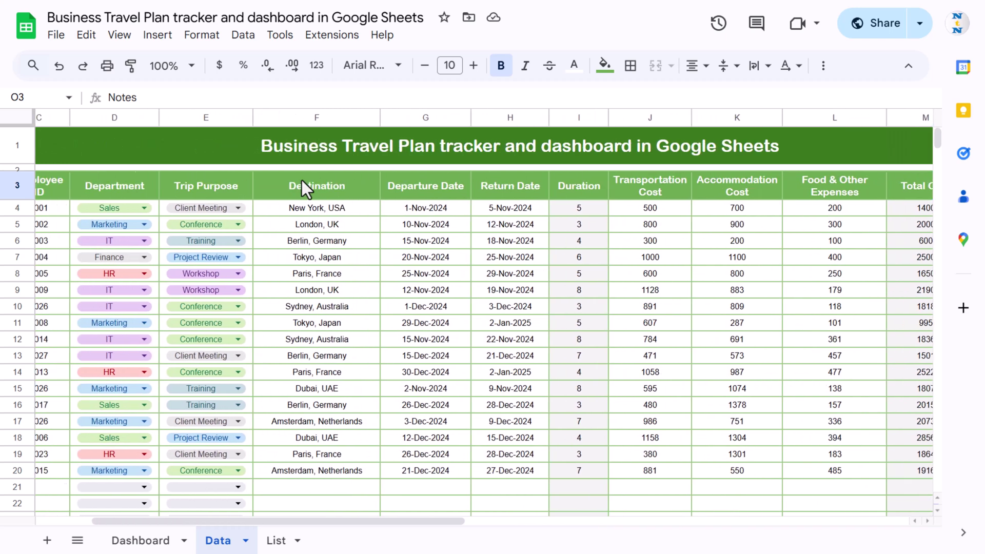
click(270, 541)
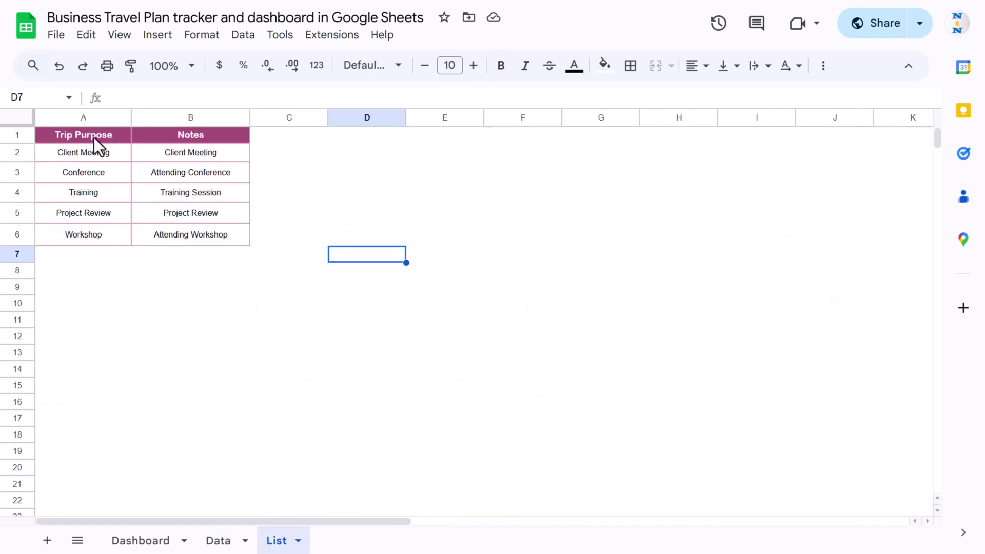
drag(93, 140, 103, 216)
click(199, 135)
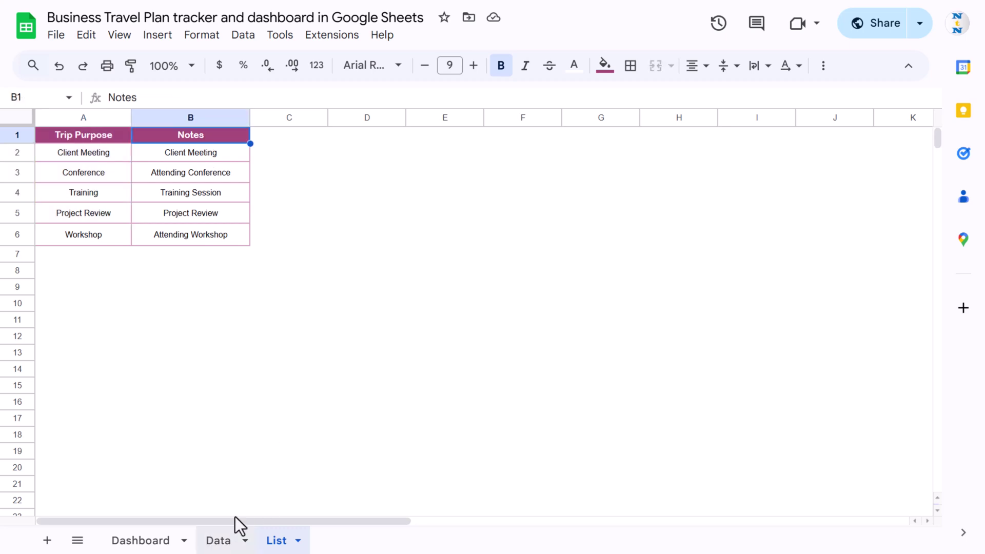
click(211, 540)
scroll(292, 210, left, 2)
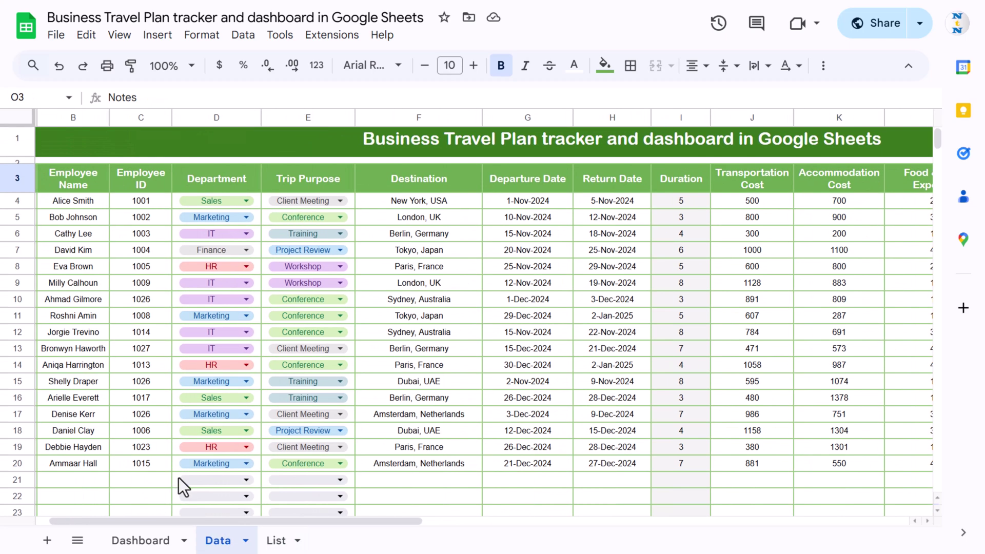
- Review the Dashboard sheet's cost cards and its department, trip purpose, date and employee charts
click(154, 540)
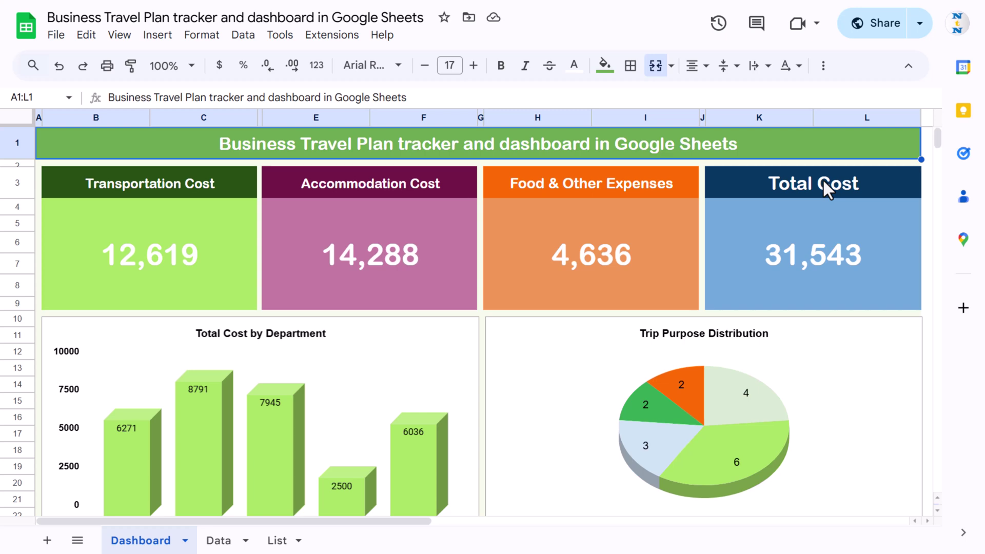
scroll(437, 289, down, 2)
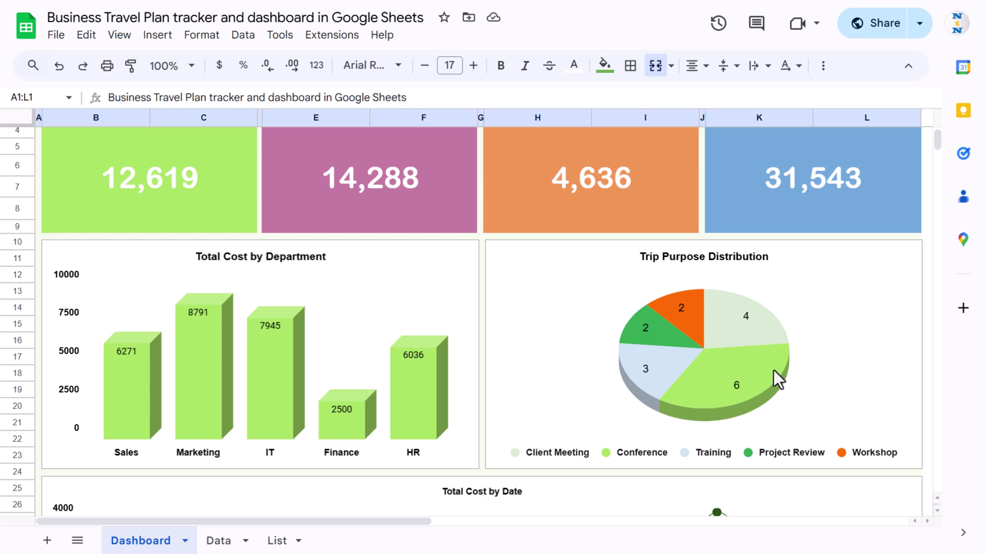
scroll(678, 365, down, 5)
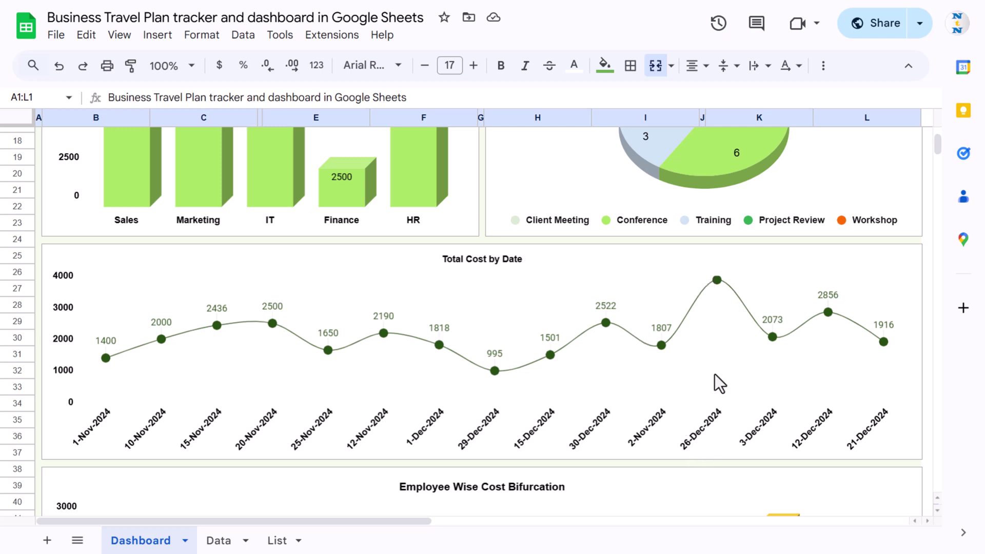
scroll(704, 433, up, 4)
scroll(440, 418, down, 1)
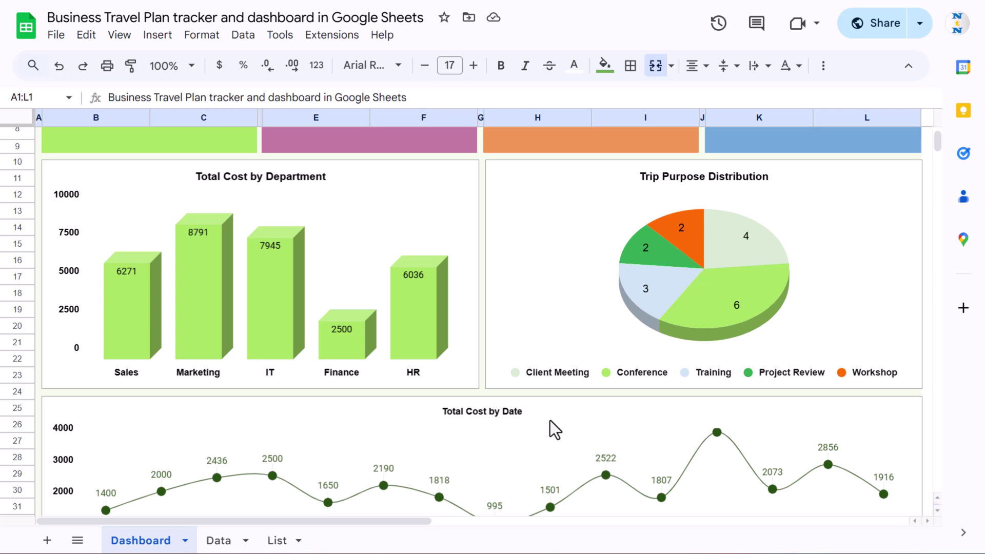
scroll(550, 420, down, 4)
scroll(550, 420, down, 5)
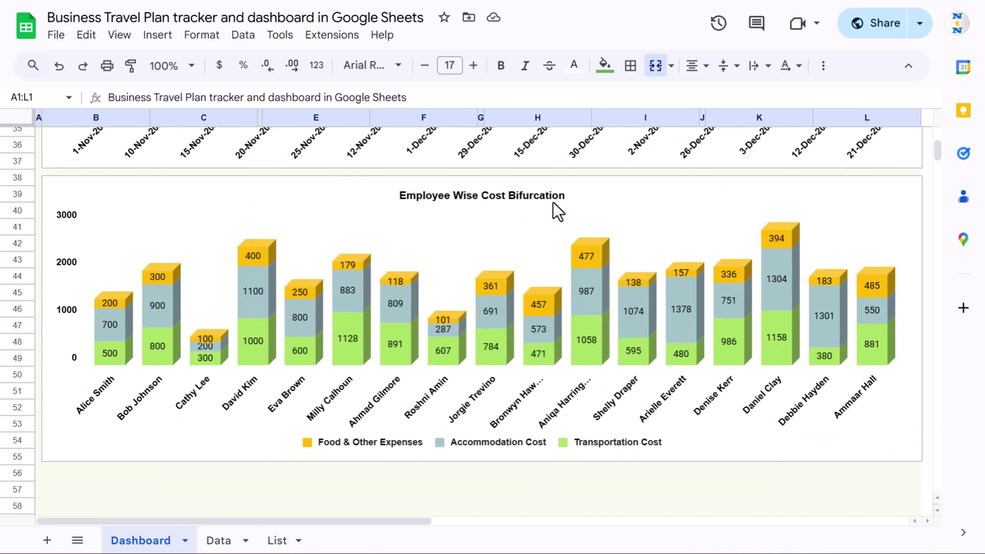
scroll(553, 202, down, 1)
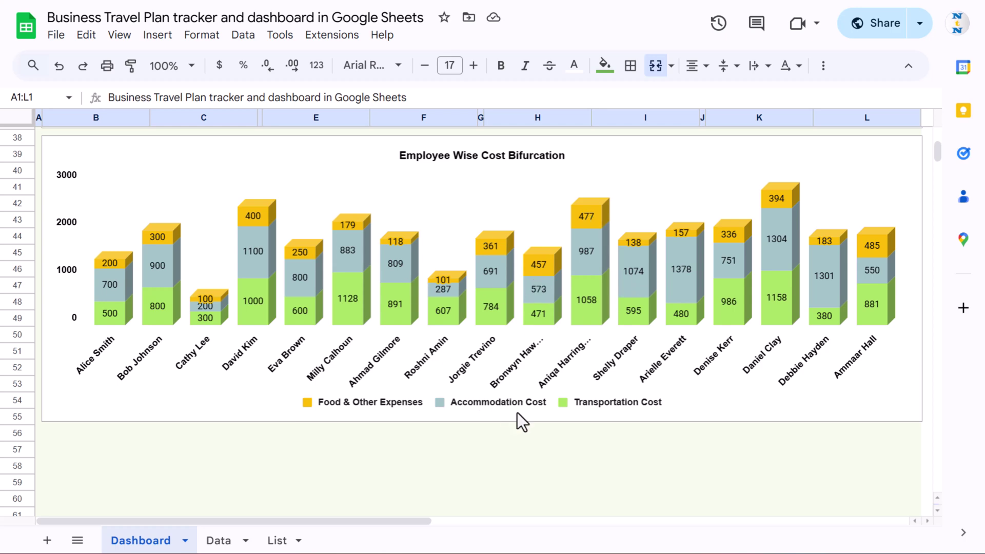
scroll(547, 441, up, 10)
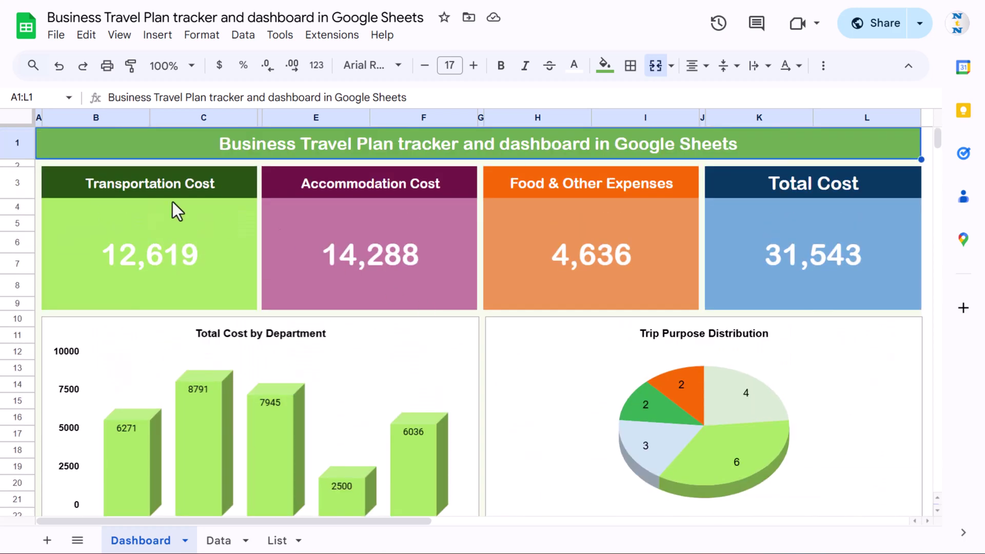
- Copy the travel table A3:O20 on the Data sheet, including its header row
click(218, 540)
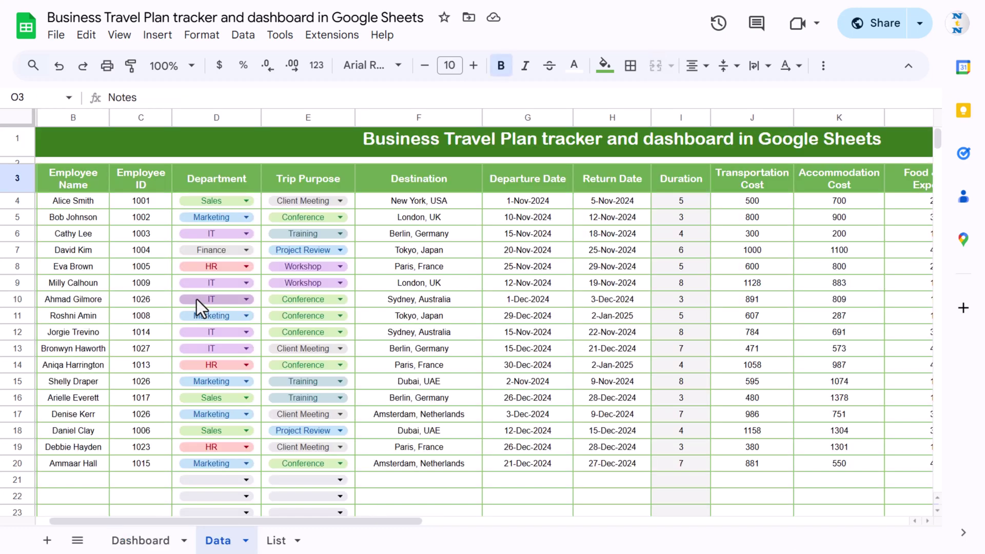
click(50, 182)
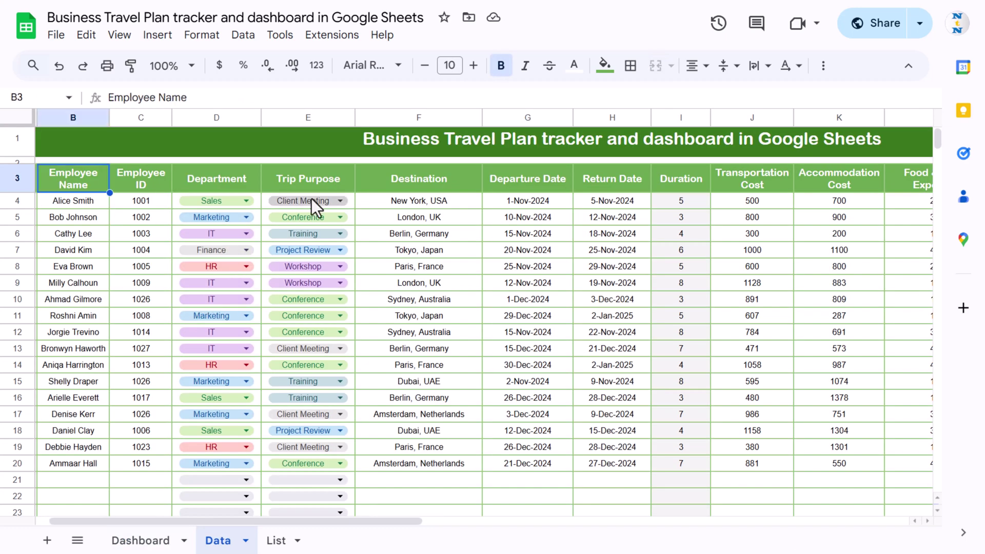
key(Left)
key(Right)
key(Left)
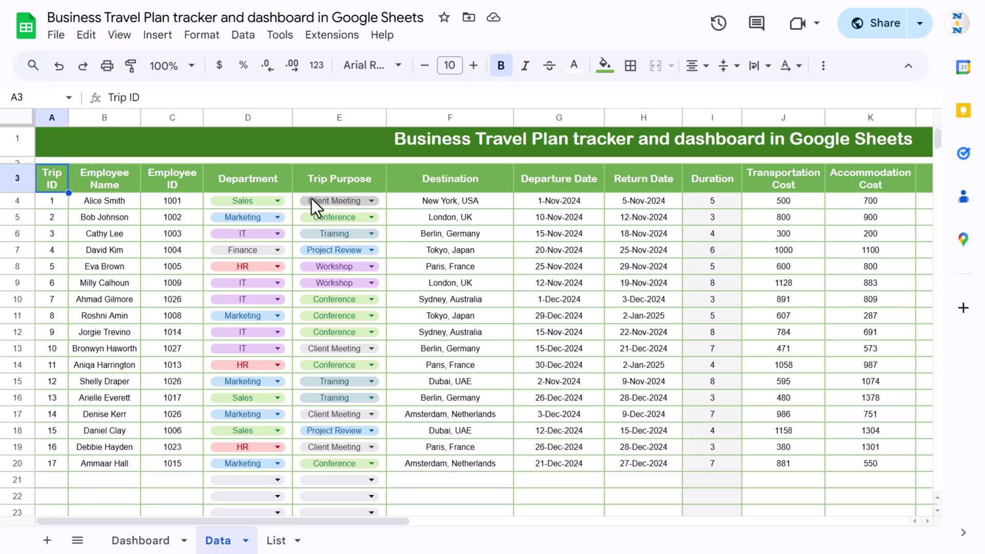
key(ctrl+shift+Right)
key(shift+Down)
key(shift+Down)
key(shift+Down)
key(shift+Down)
key(shift+Down)
key(shift+Down)
key(shift+Down)
key(shift+Down)
key(shift+Down)
key(shift+Down)
key(shift+Down)
key(shift+Down)
key(shift+Down)
key(shift+Down)
key(shift+Down)
key(shift+Down)
key(shift+Down)
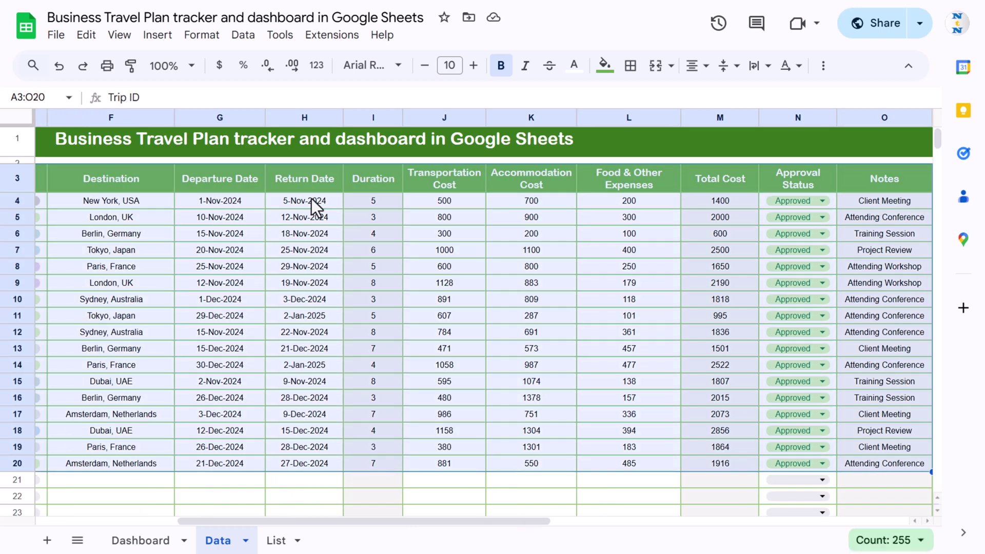
key(ctrl+c)
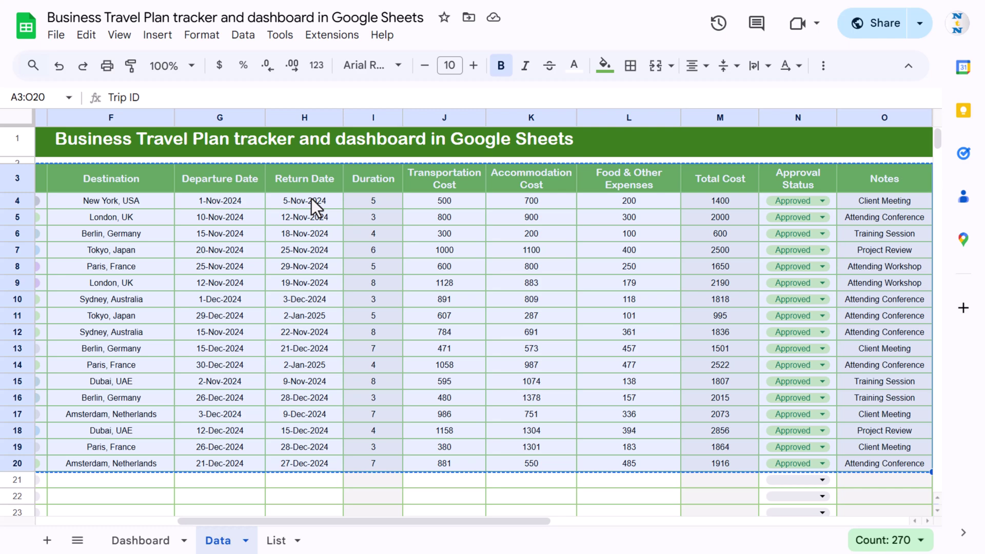
- Create a new blank spreadsheet and rename its first sheet to Data
click(56, 34)
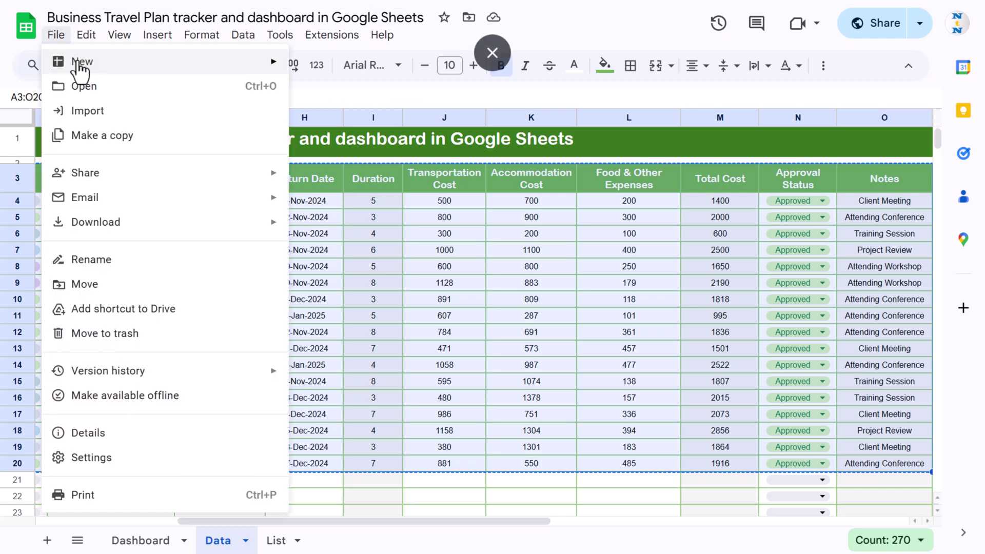
mouse_move(125, 70)
click(343, 72)
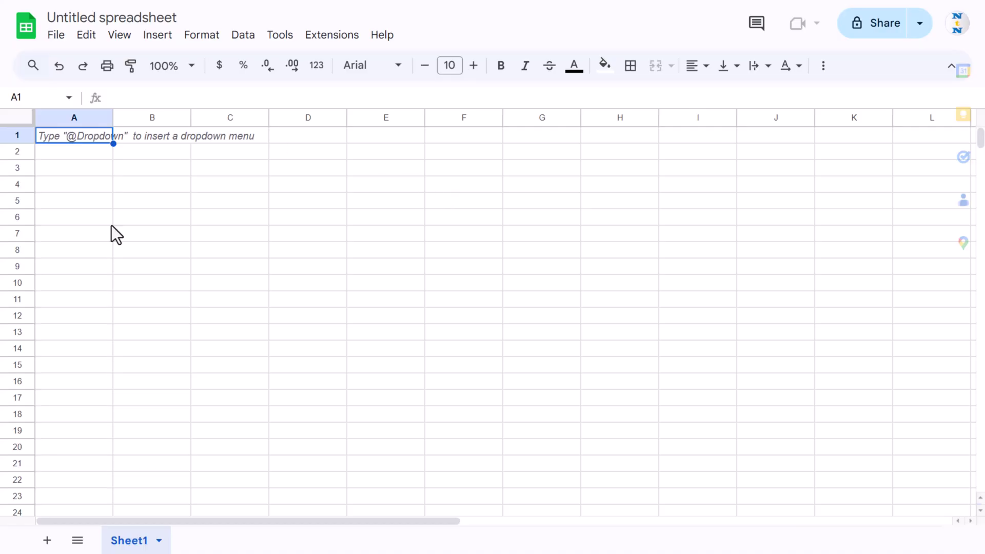
double_click(133, 540)
text(Data)
key(Return)
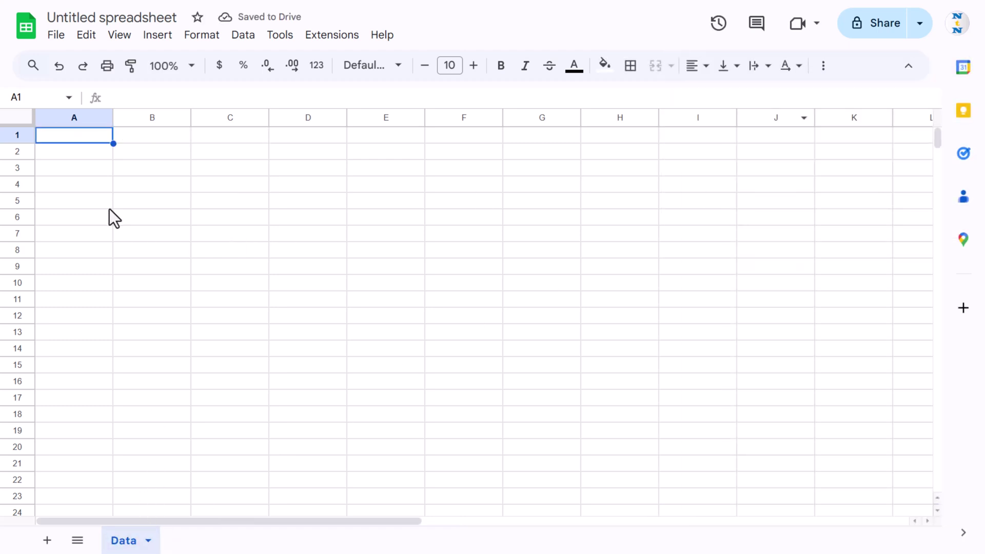
- Paste the copied travel table without its source formatting, starting at cell A3 of the new Data sheet
click(57, 172)
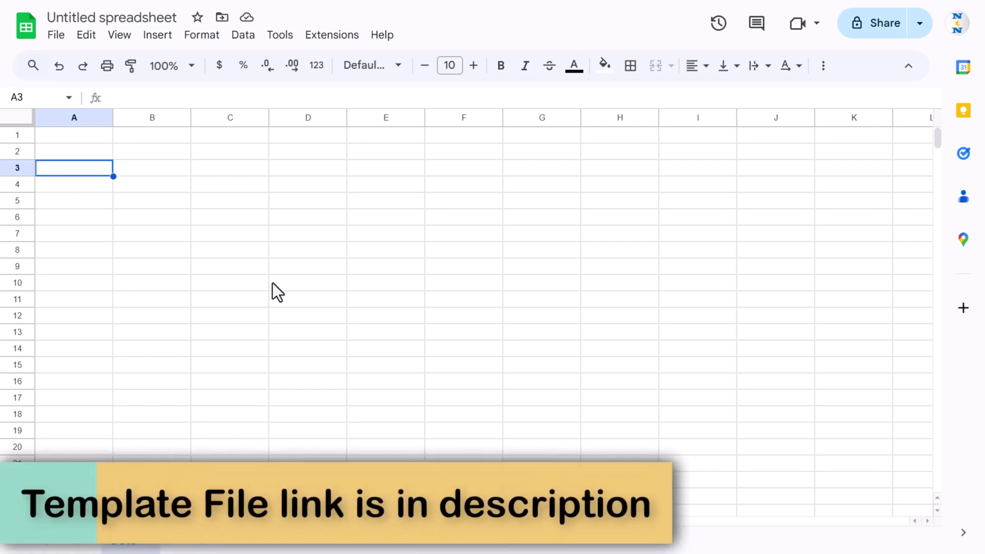
key(ctrl+v)
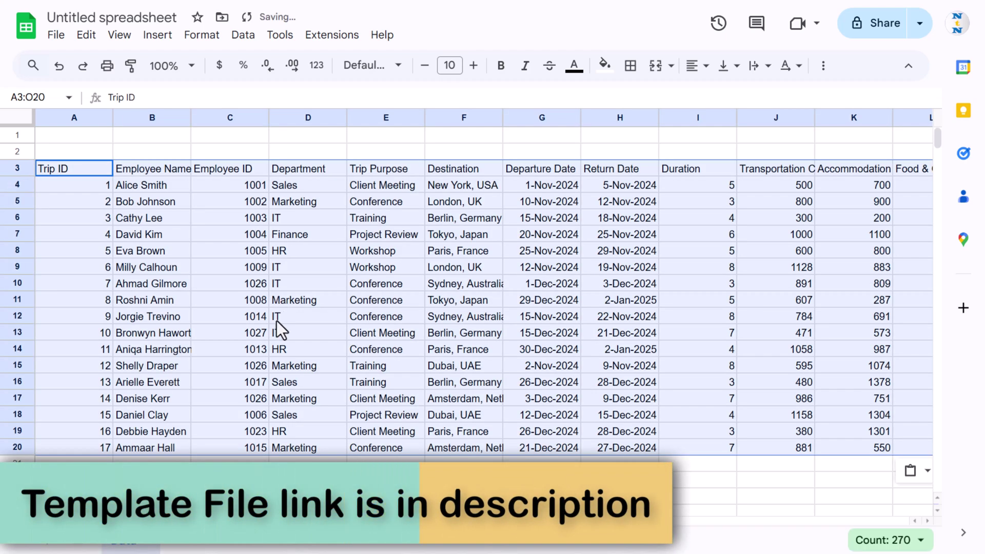
click(382, 235)
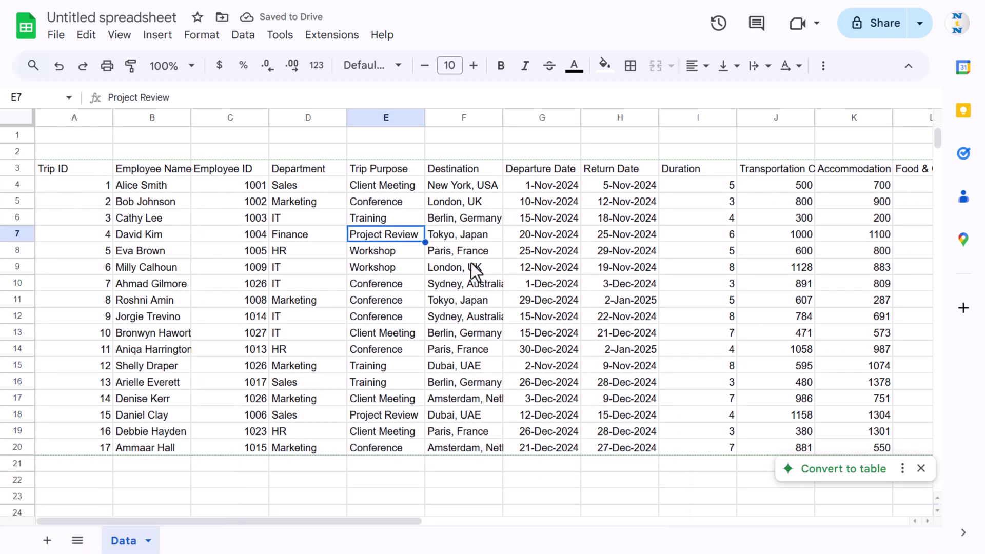
click(85, 171)
key(ctrl+a)
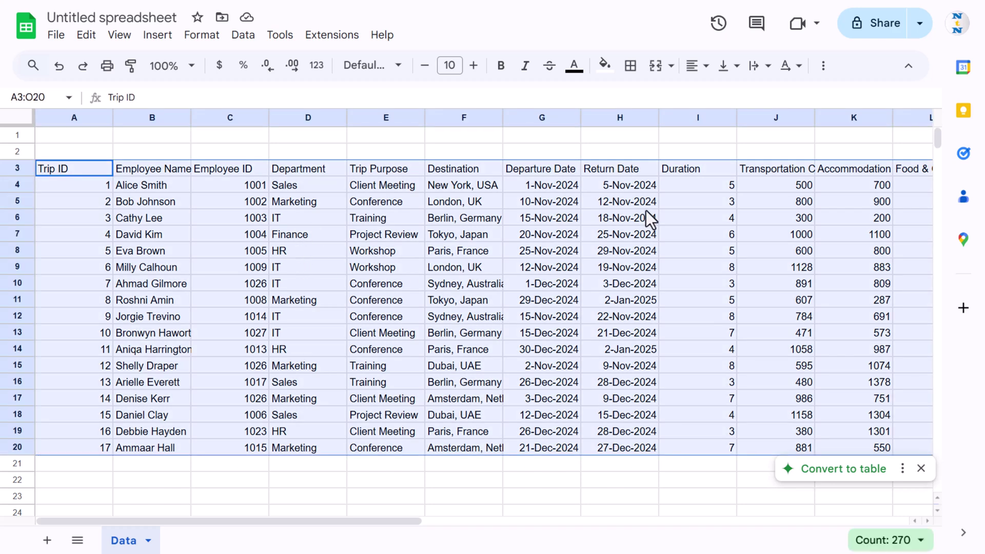
key(ctrl+c)
click(469, 205)
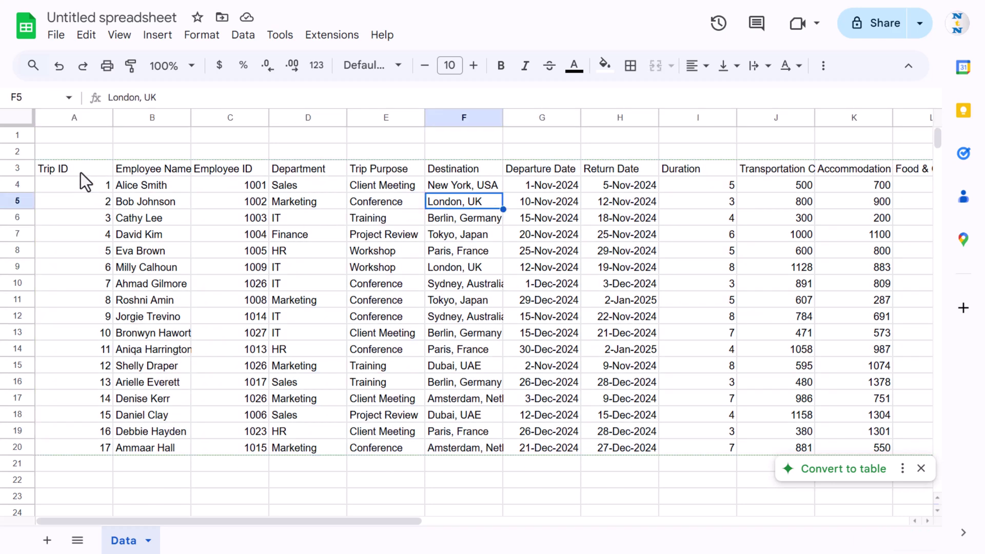
click(85, 171)
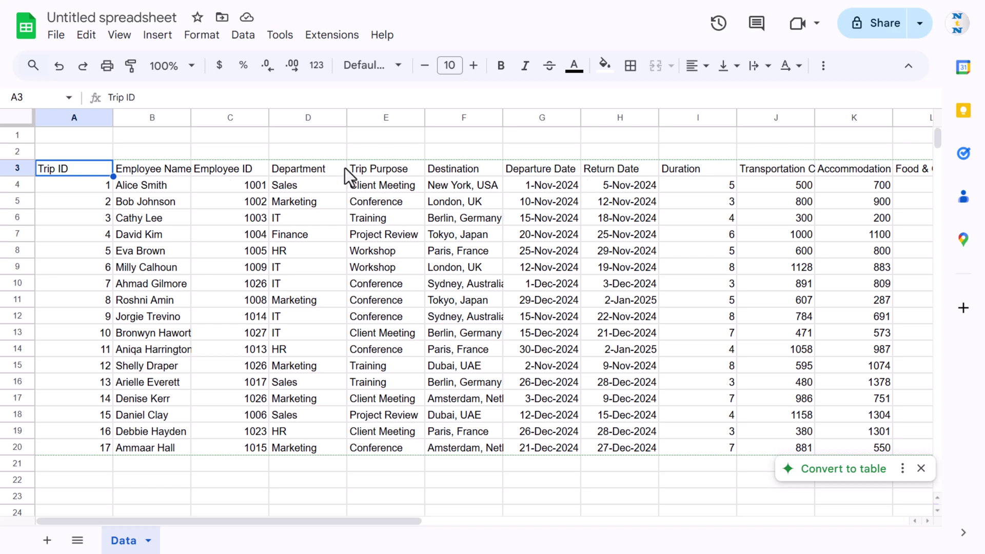
- Make row 1 slightly taller, merge A1:O1 and enter the title "Business Travel Tracker" in it
click(73, 133)
drag(21, 144, 814, 134)
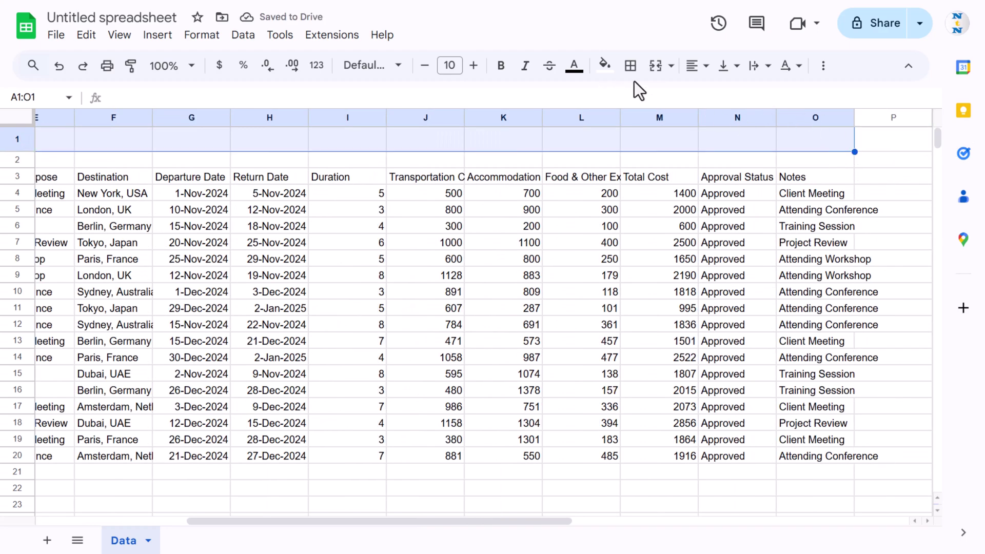
click(656, 68)
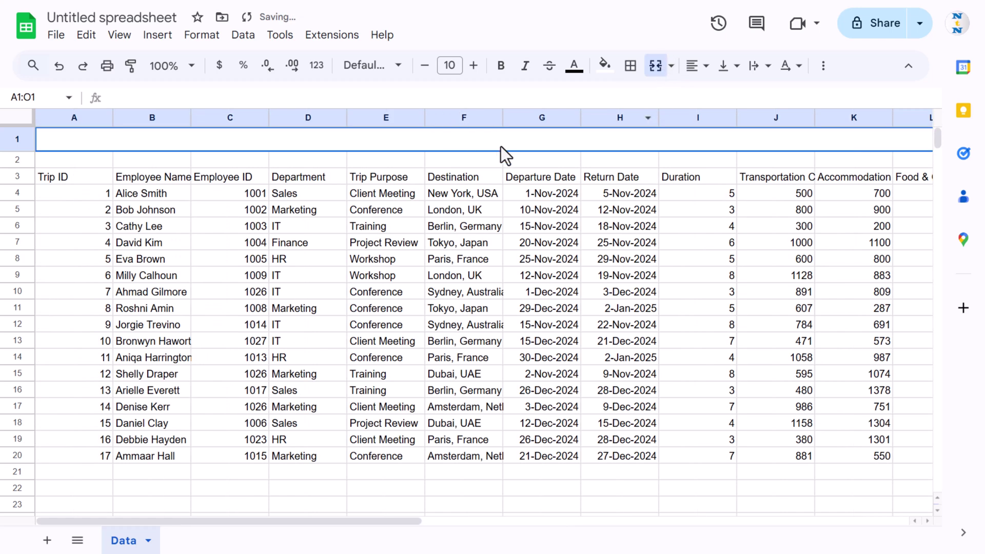
text(Bus)
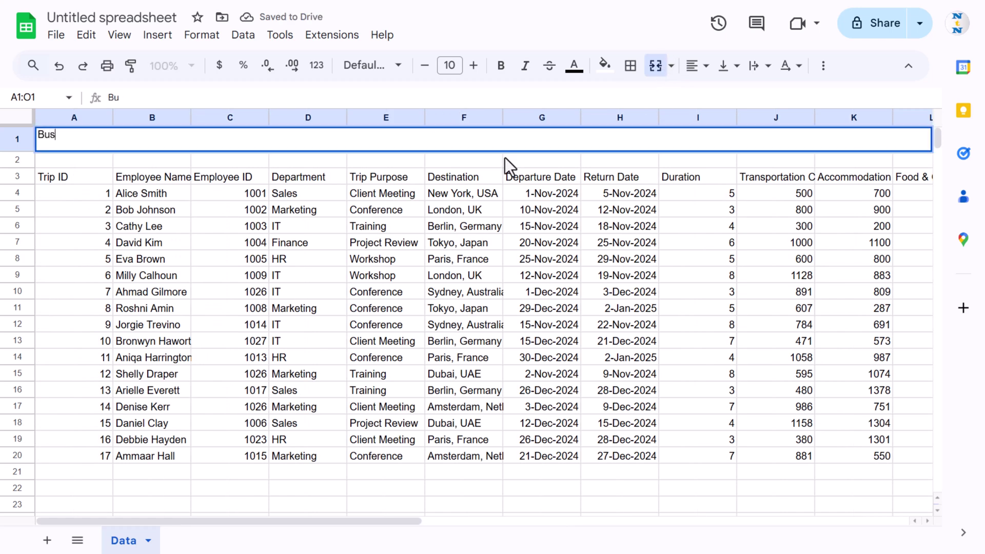
text(iness Travel Tracker)
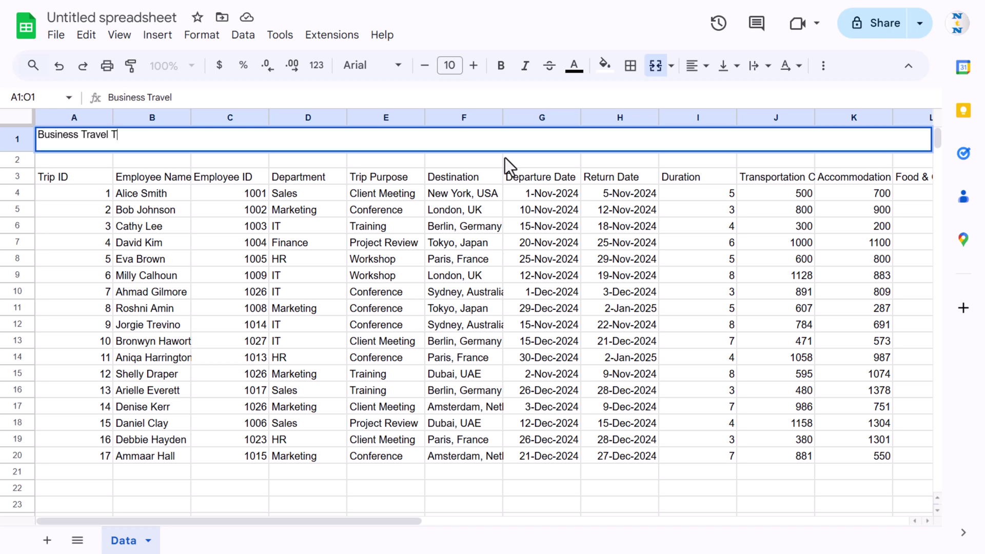
key(Return)
key(Up)
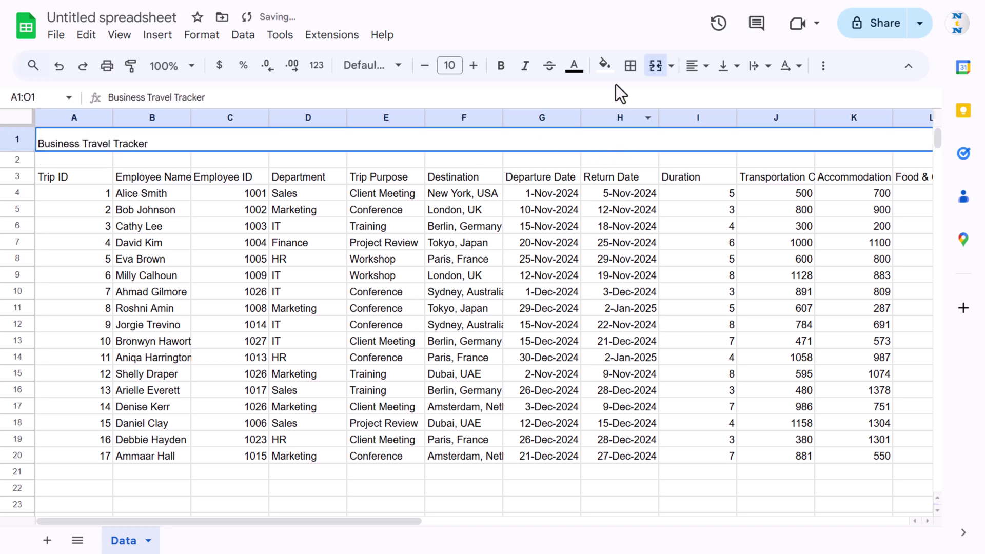
- Give the merged title cell a medium green fill, white text and the Arial Rounded font
click(605, 65)
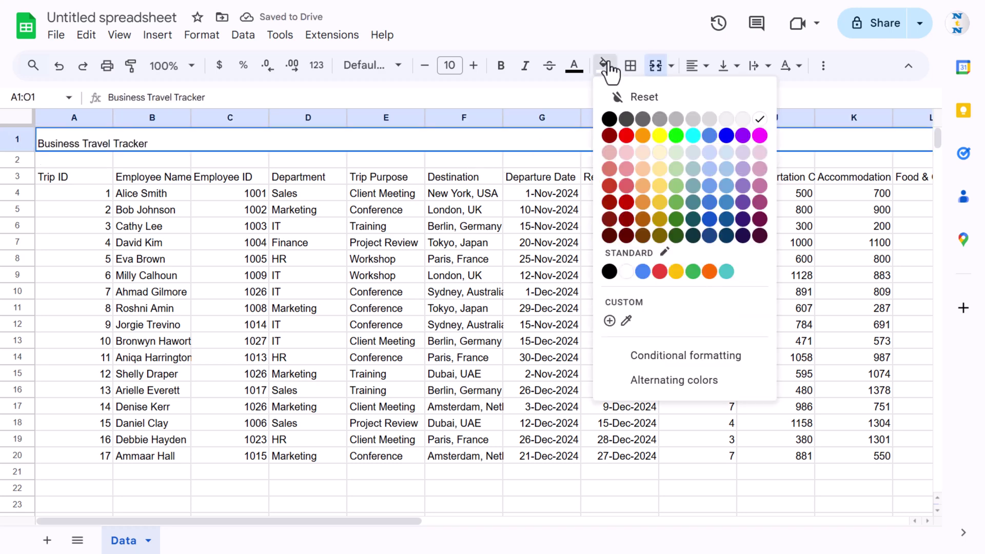
click(676, 203)
click(575, 66)
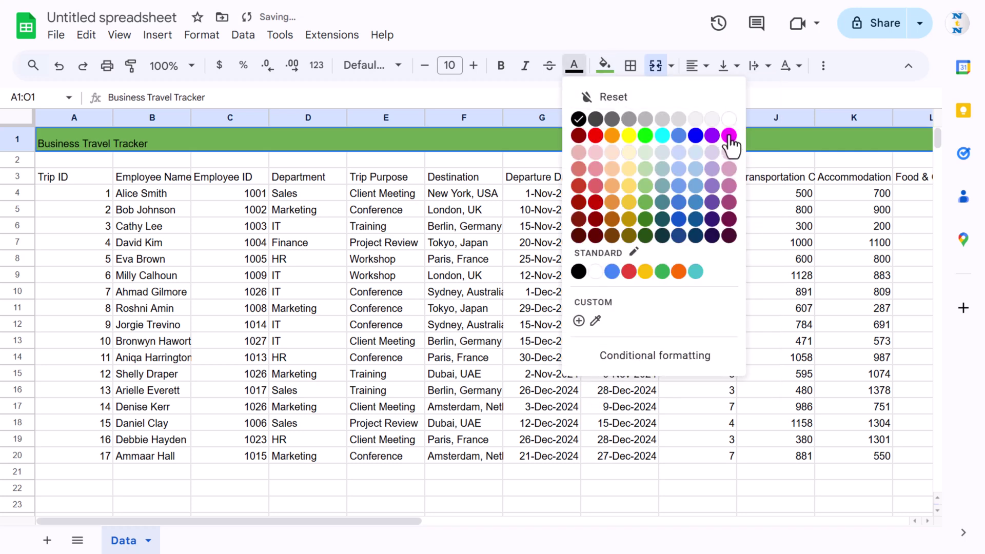
click(728, 119)
click(391, 71)
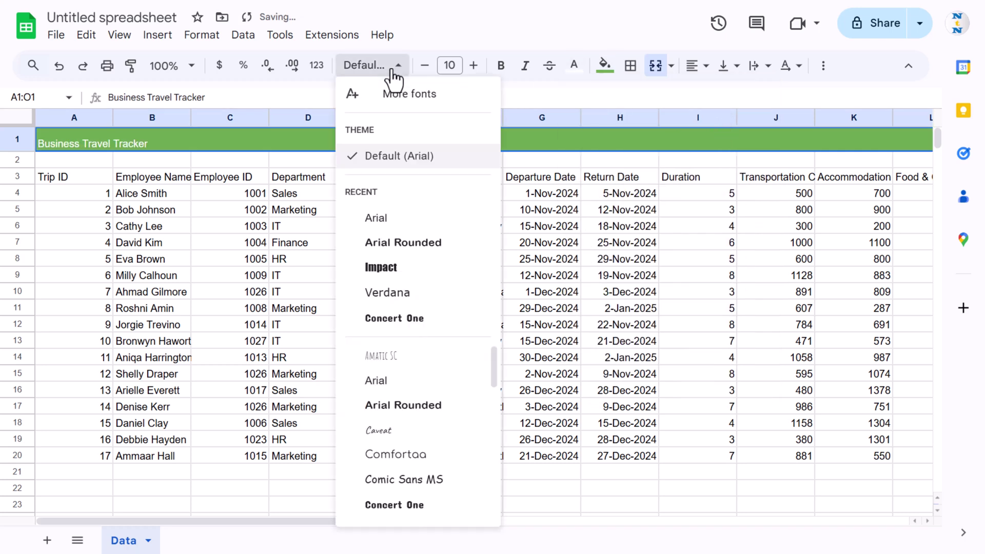
click(413, 249)
- Center the title horizontally and vertically, set its font size to 22 and heighten row 1 to fit
click(693, 66)
click(726, 97)
click(723, 66)
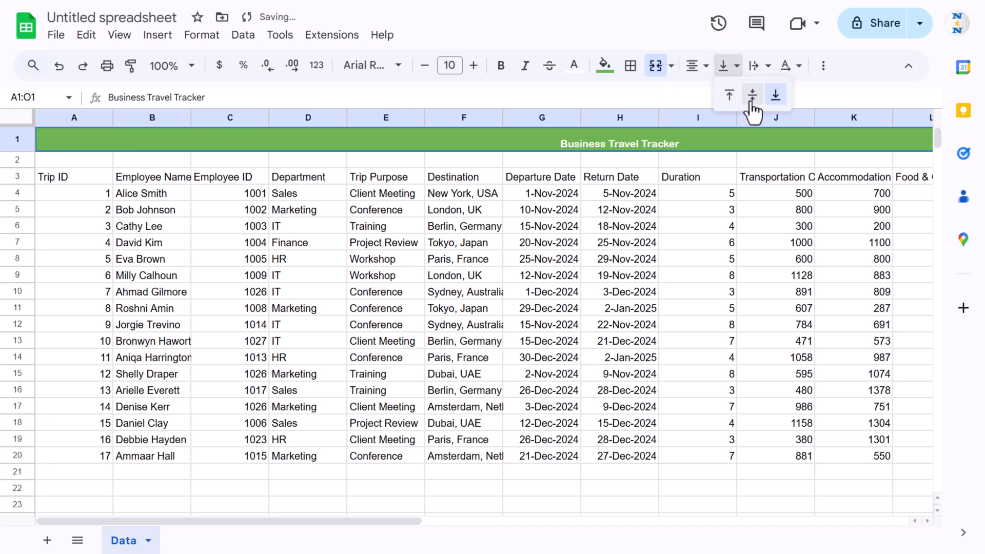
click(750, 95)
click(449, 65)
click(447, 65)
text(22)
key(Return)
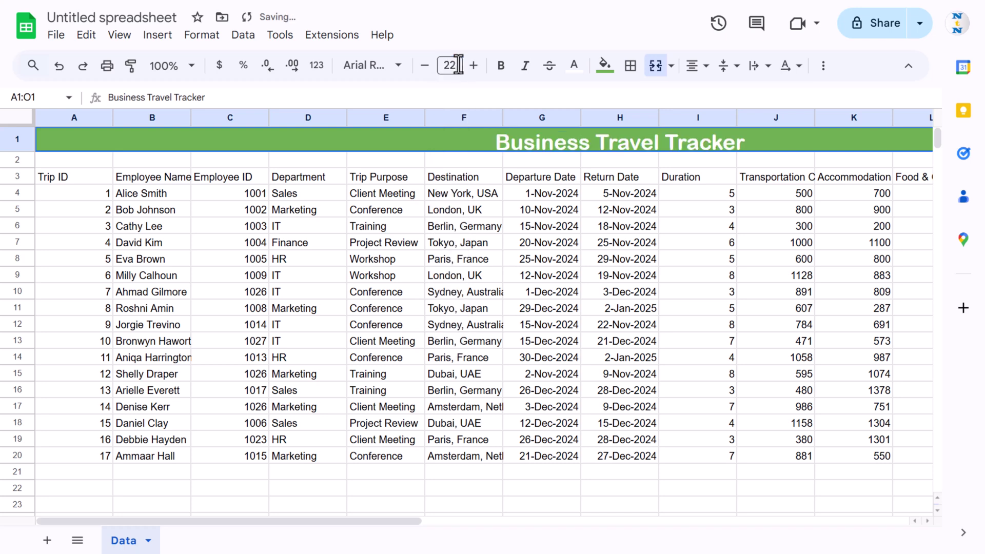
drag(11, 151, 11, 160)
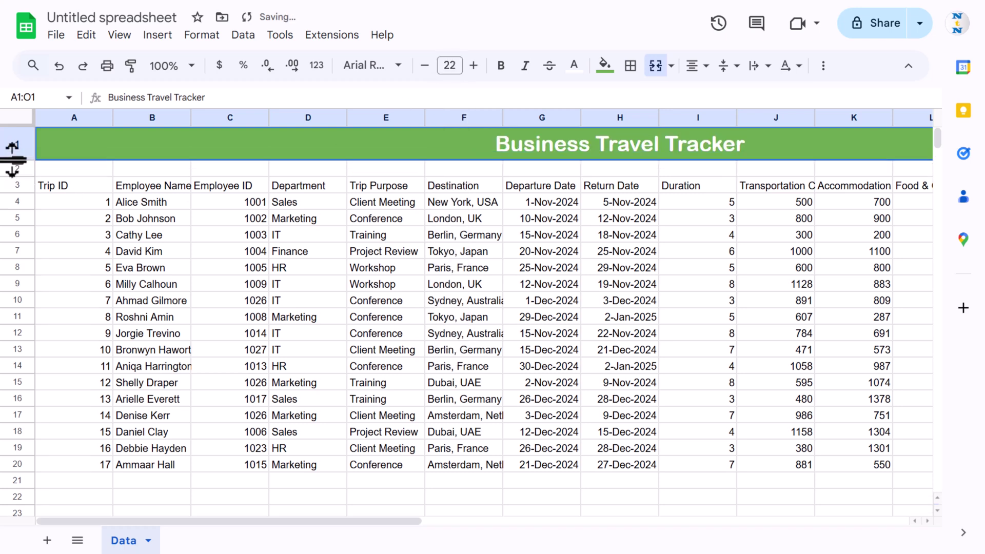
- Hide the gridlines on the Data sheet
click(254, 169)
click(124, 36)
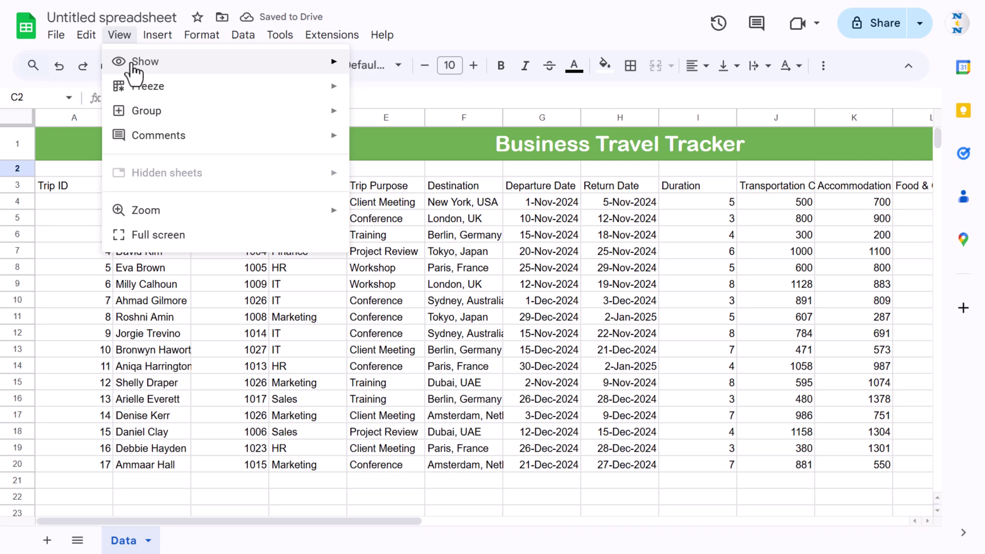
mouse_move(131, 63)
click(409, 94)
click(635, 291)
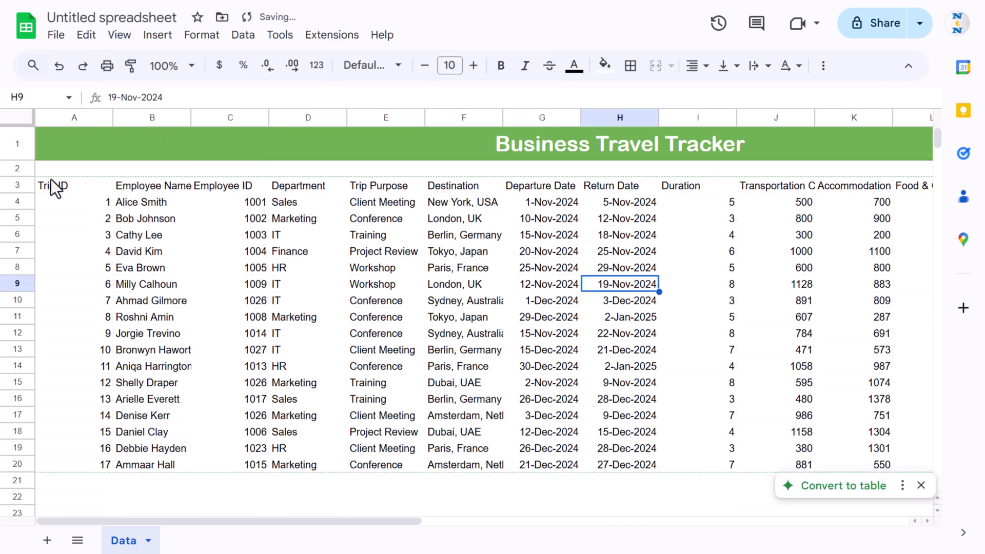
- Center the travel table A3:O20 horizontally and vertically and reduce its font size to 8
click(57, 174)
click(60, 185)
key(ctrl+a)
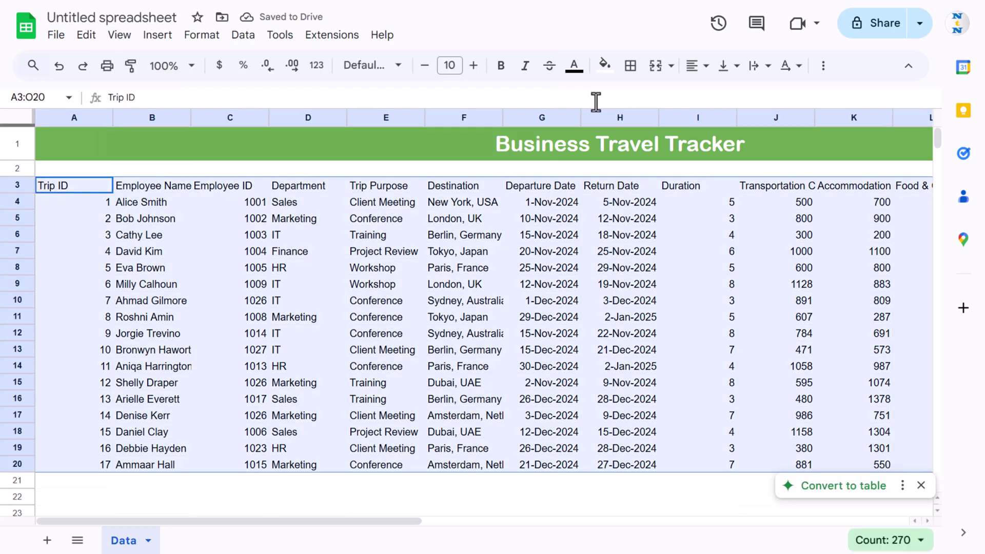
click(698, 66)
click(736, 65)
click(748, 96)
click(424, 67)
click(423, 67)
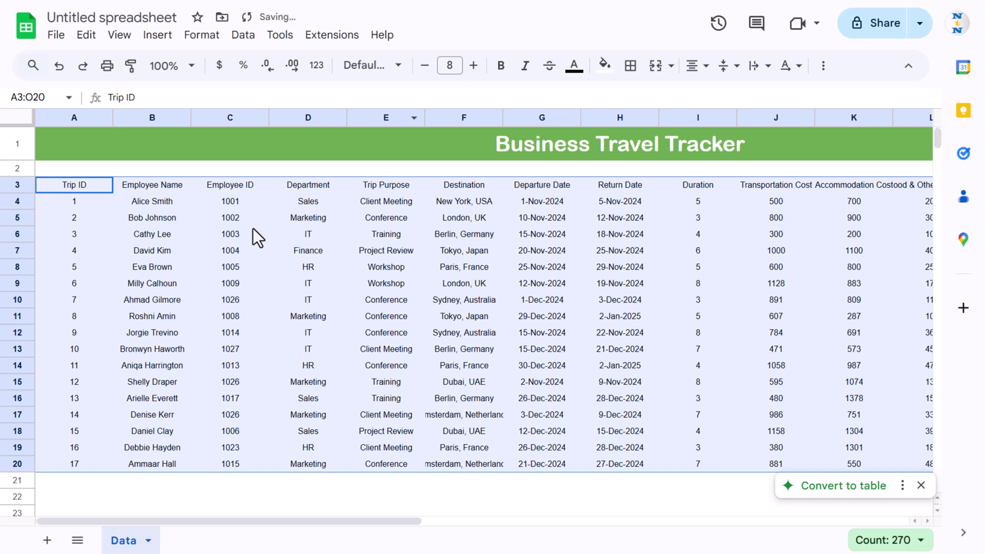
click(231, 218)
- Format the header row A3:O3 with a dark green fill and white bold text at size 9
click(77, 188)
key(ctrl+shift+Right)
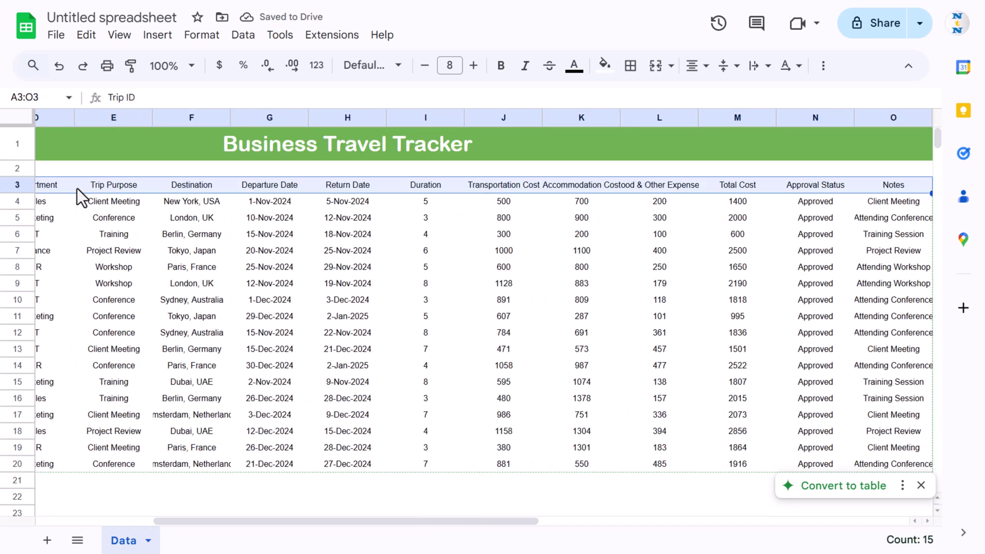
click(604, 64)
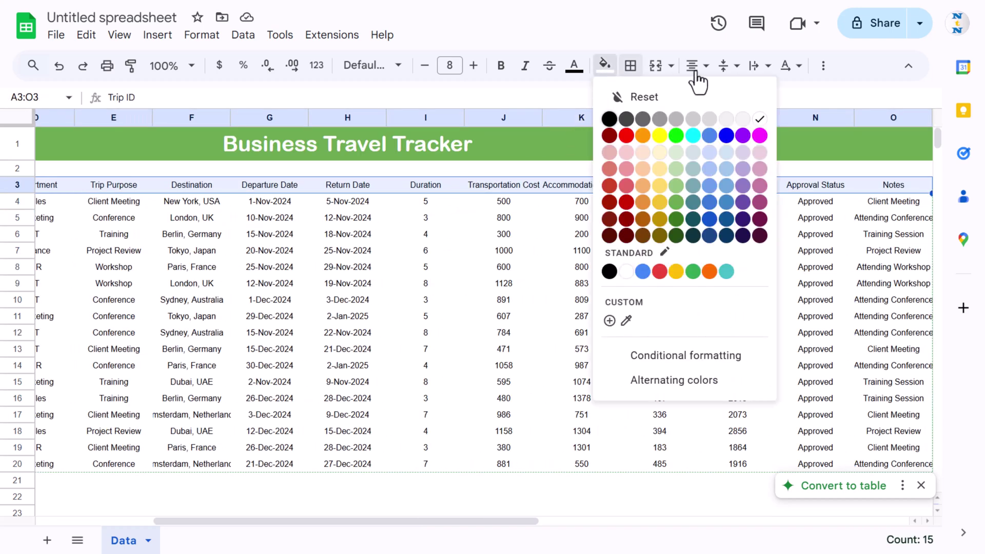
click(676, 218)
click(574, 66)
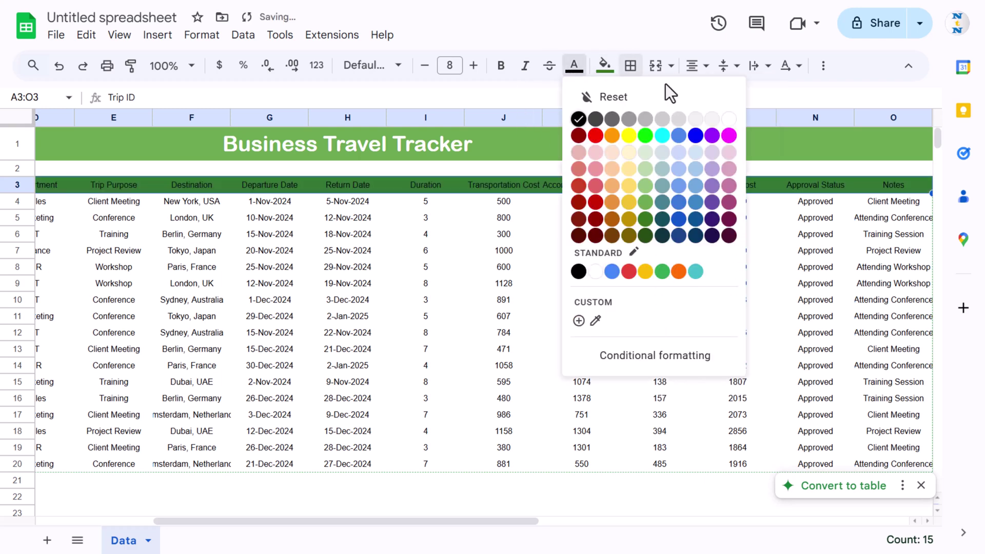
click(729, 119)
click(501, 66)
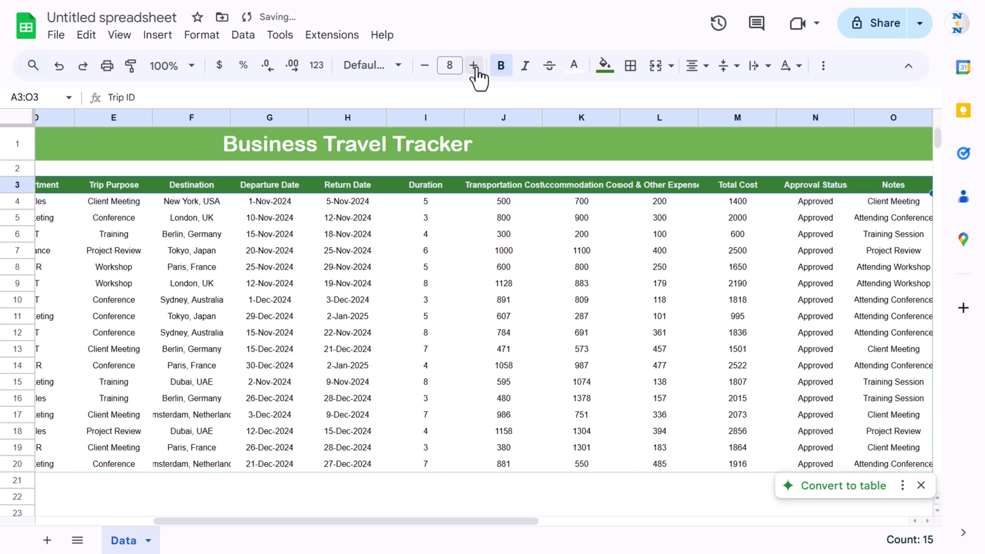
click(474, 65)
click(531, 236)
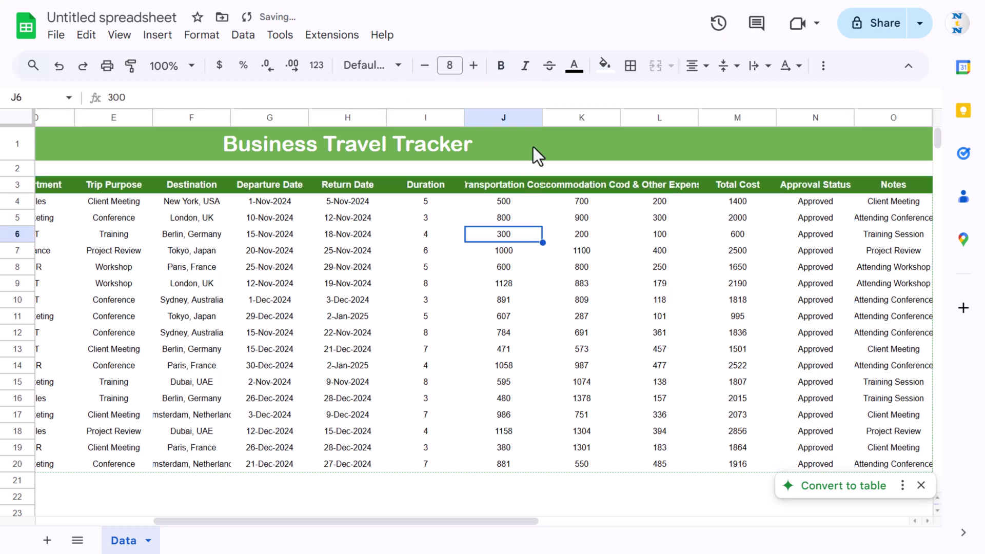
- Widen columns J, K and L so the three cost and expense headers fit in full
drag(543, 117, 558, 117)
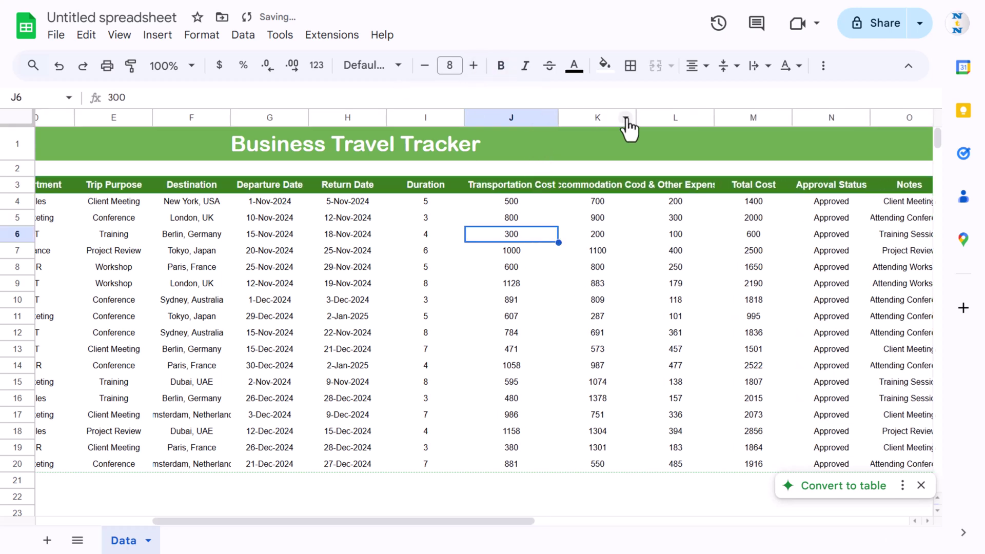
drag(635, 123, 657, 120)
double_click(725, 117)
- Apply light gray borders to all cells in the range A3:O1000
key(ctrl+Up)
key(ctrl+Left)
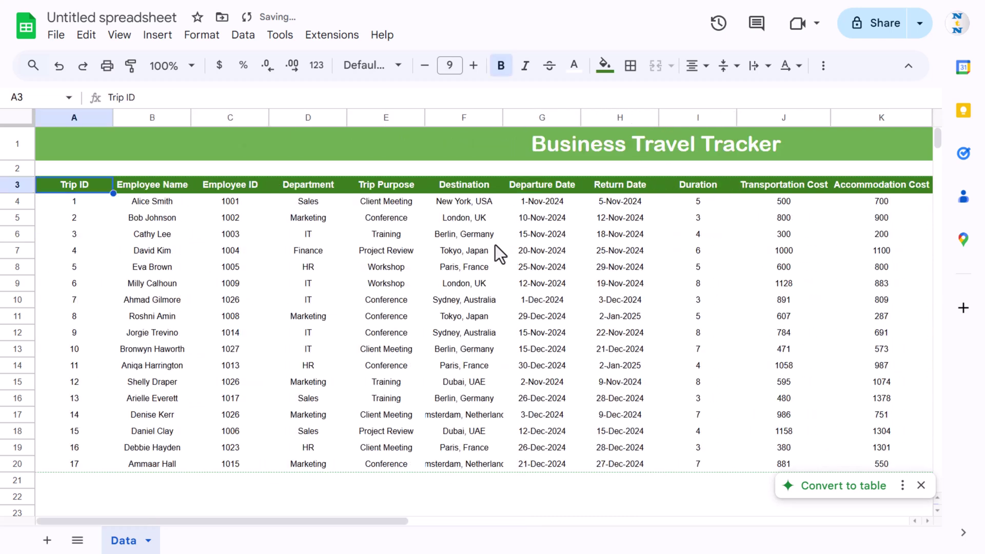
key(ctrl+shift+Right)
key(shift+Down)
key(shift+Down)
key(shift+Down)
key(shift+Down)
key(shift+Down)
key(shift+Down)
key(shift+Down)
key(shift+Down)
key(shift+Down)
key(shift+Down)
key(shift+Down)
key(shift+Down)
key(shift+Down)
key(shift+Down)
key(shift+Down)
key(shift+Down)
key(shift+Down)
key(shift+Down)
key(shift+Down)
key(shift+Down)
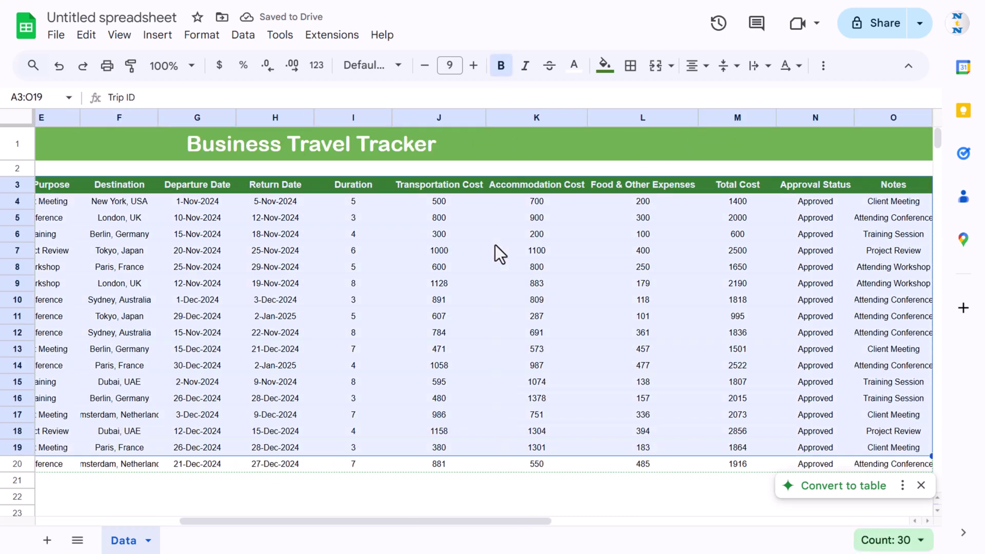
key(shift+Down)
key(shift+Down)
key(shift+Down)
key(shift+Down)
key(shift+Down)
key(shift+Down)
key(shift+Down)
key(shift+Down)
key(shift+Down)
key(shift+Down)
key(shift+Down)
key(shift+Down)
key(shift+Down)
key(shift+Down)
key(shift+Down)
key(shift+Down)
key(shift+Down)
key(shift+Down)
key(shift+Down)
key(shift+Down)
key(ctrl+shift+Down)
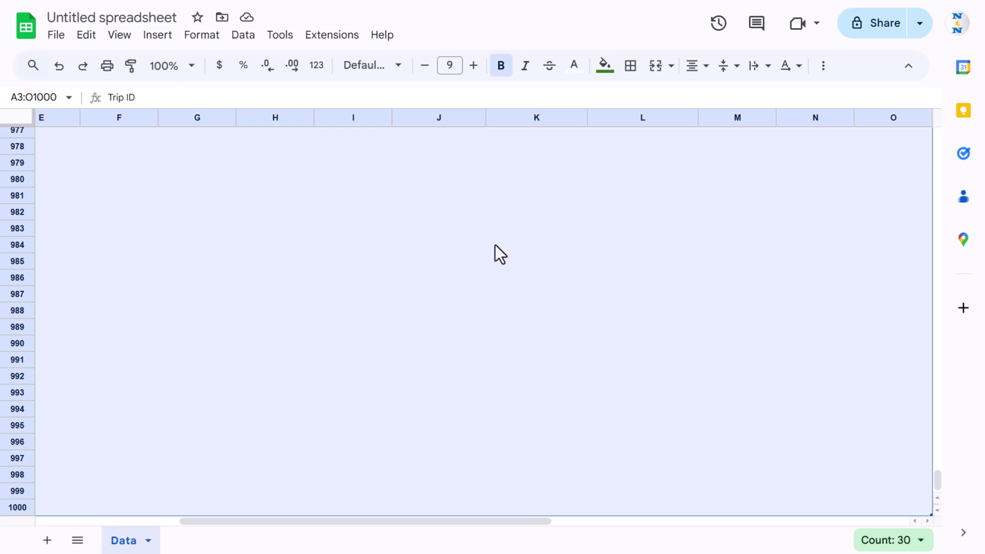
click(631, 72)
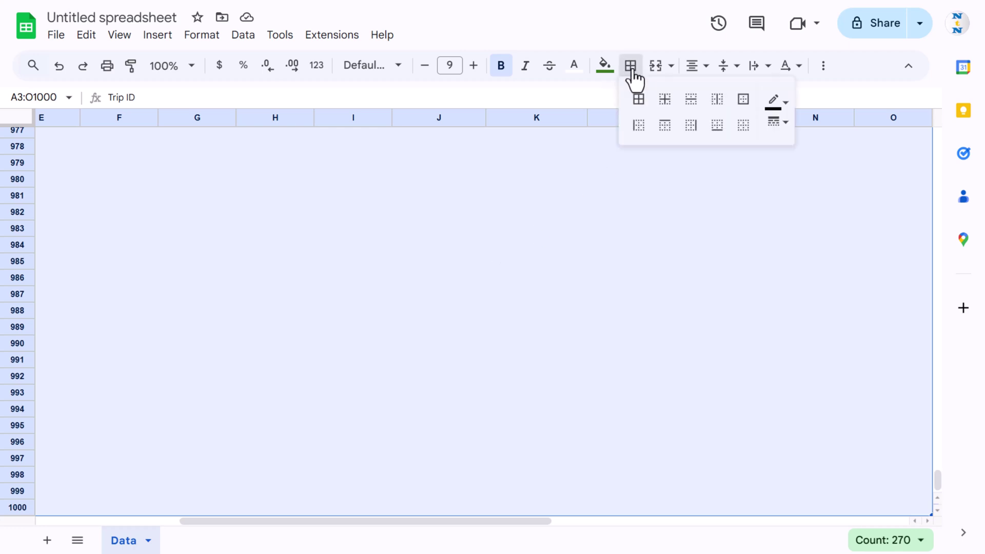
click(782, 101)
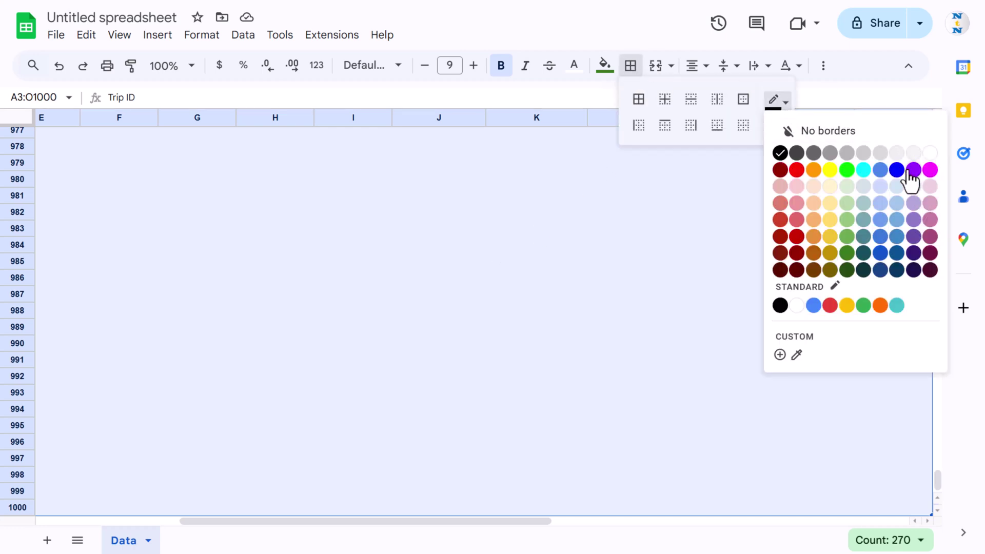
click(907, 156)
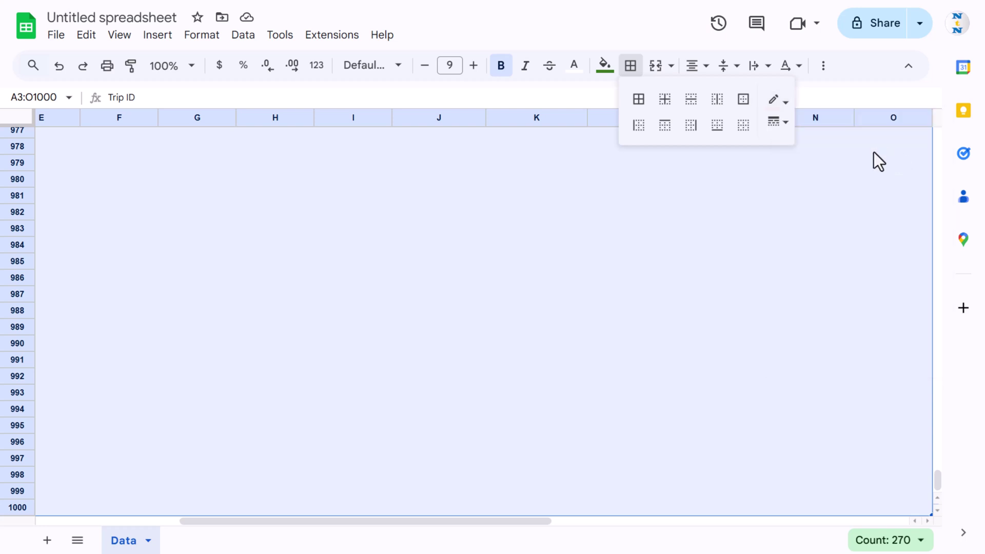
click(639, 101)
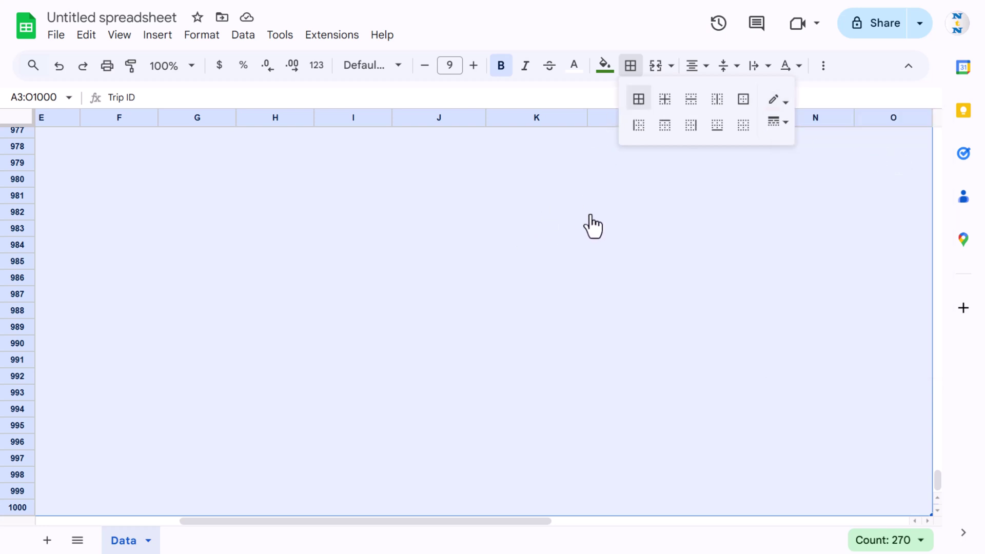
click(541, 249)
- Clear the Trip ID values in A4:A20, keeping the column header
key(ctrl+Up)
key(ctrl+Up)
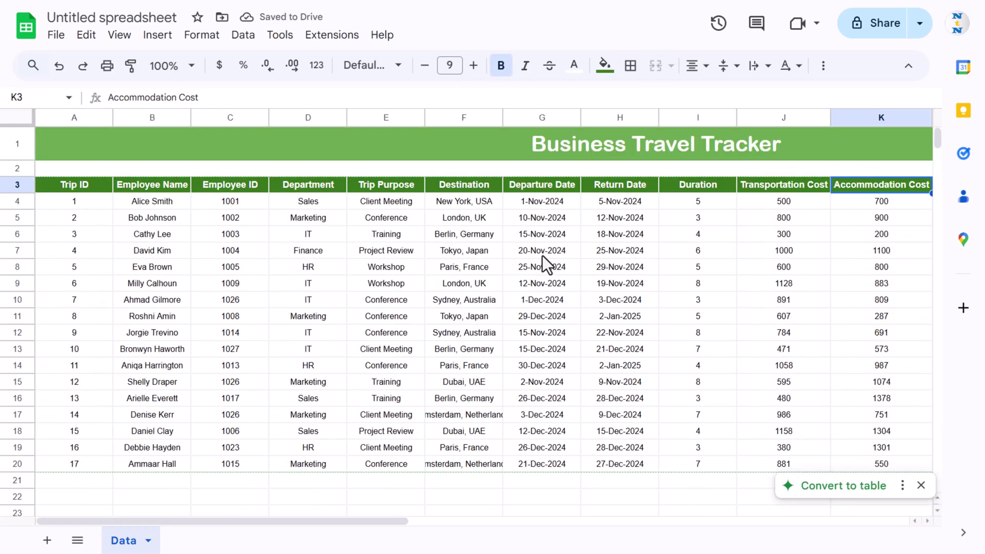
key(ctrl+Left)
key(Down)
key(ctrl+shift+Down)
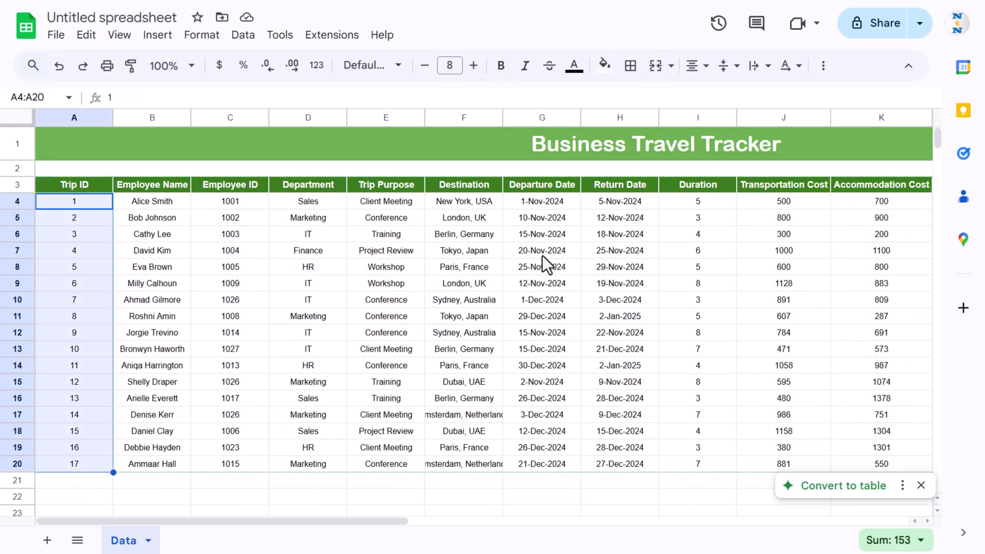
key(Delete)
- Clear the Duration values in I4:I20, keeping the column header
key(Right)
key(Right)
key(Right)
key(Right)
key(Right)
key(Right)
key(Right)
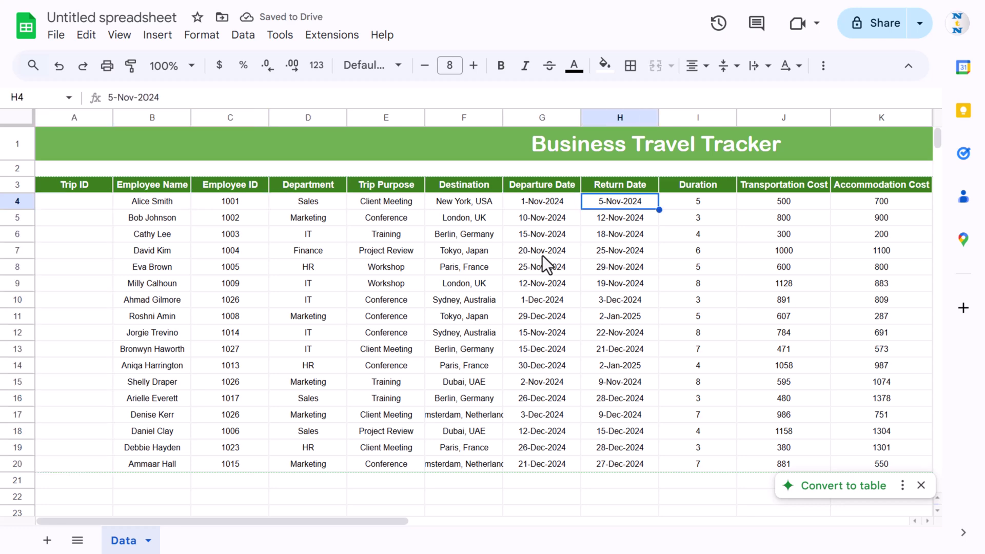
key(Right)
key(ctrl+shift+Down)
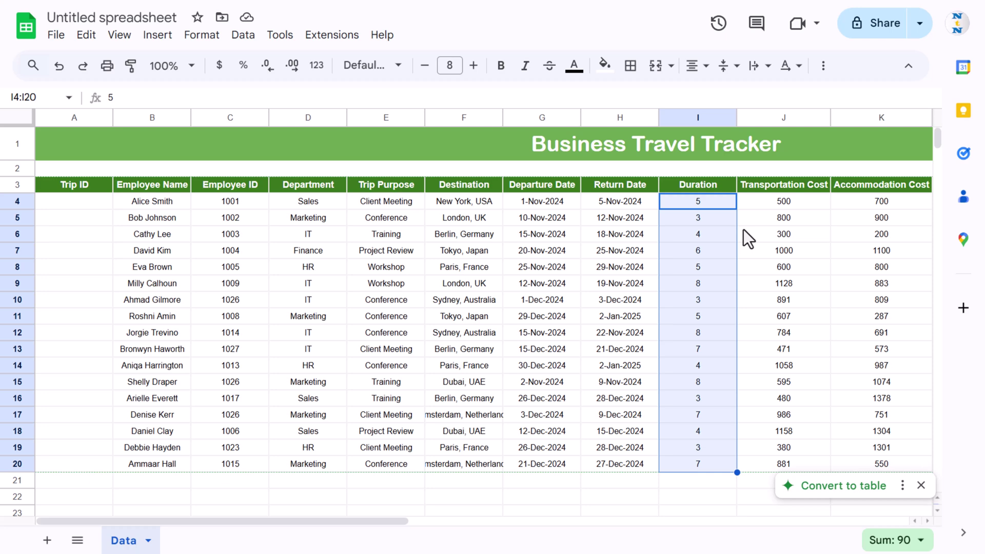
key(Delete)
- Clear the Total Cost values in M4:M20, keeping the column header
key(Right)
key(Right)
key(Right)
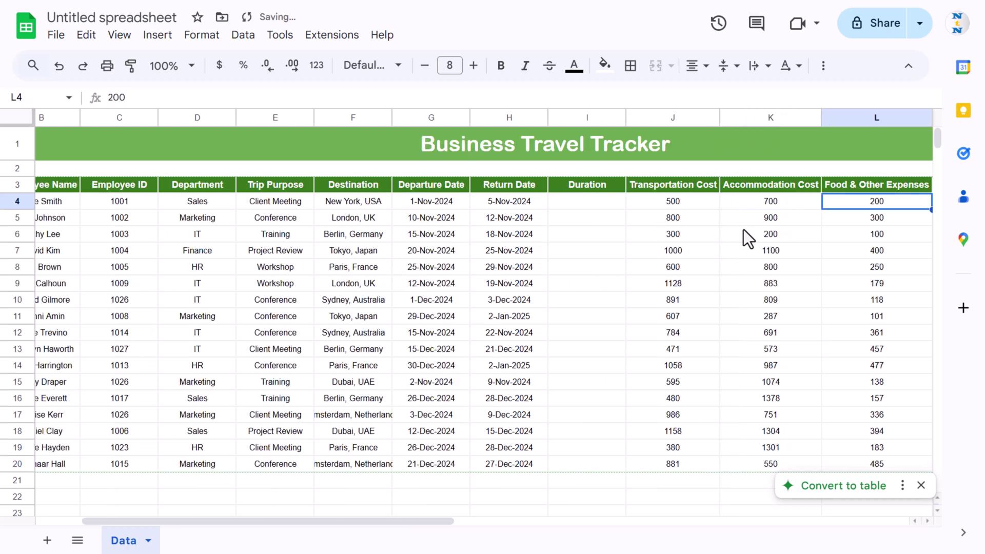
key(Right)
key(Right)
key(Right)
key(Left)
key(Left)
key(ctrl+shift+Down)
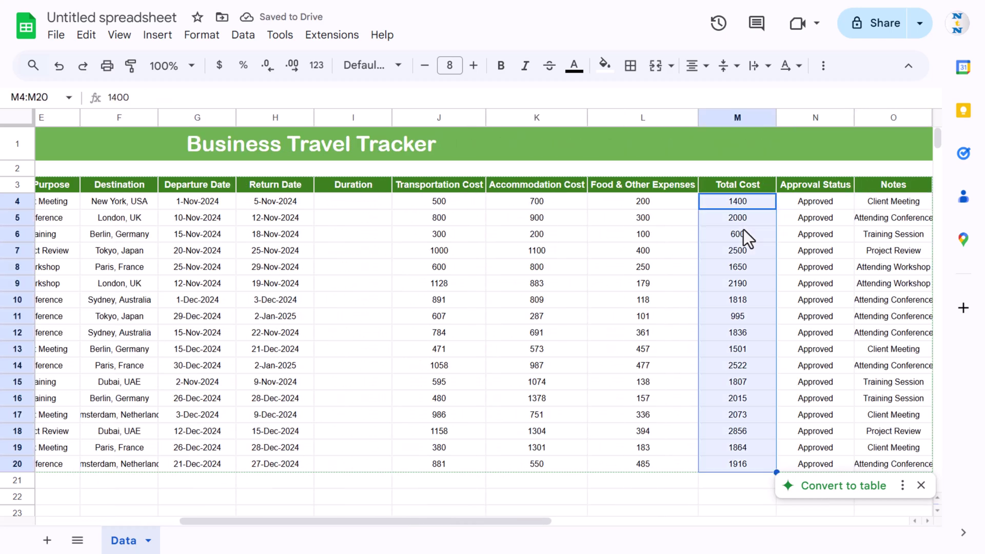
key(Delete)
- Clear the Notes values in O4:O20 and widen column O
key(Right)
key(Right)
key(Right)
key(Left)
key(ctrl+shift+Down)
key(Delete)
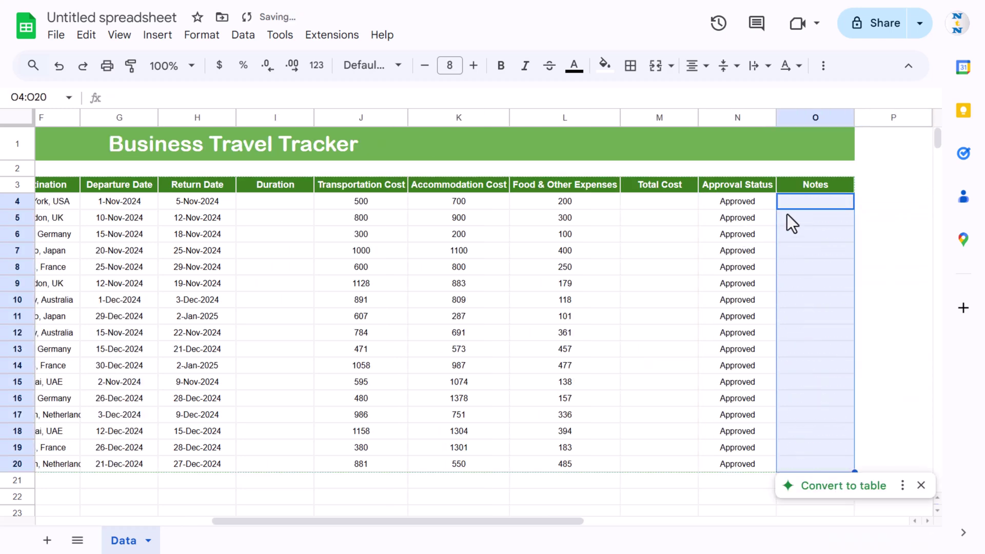
drag(854, 117, 895, 119)
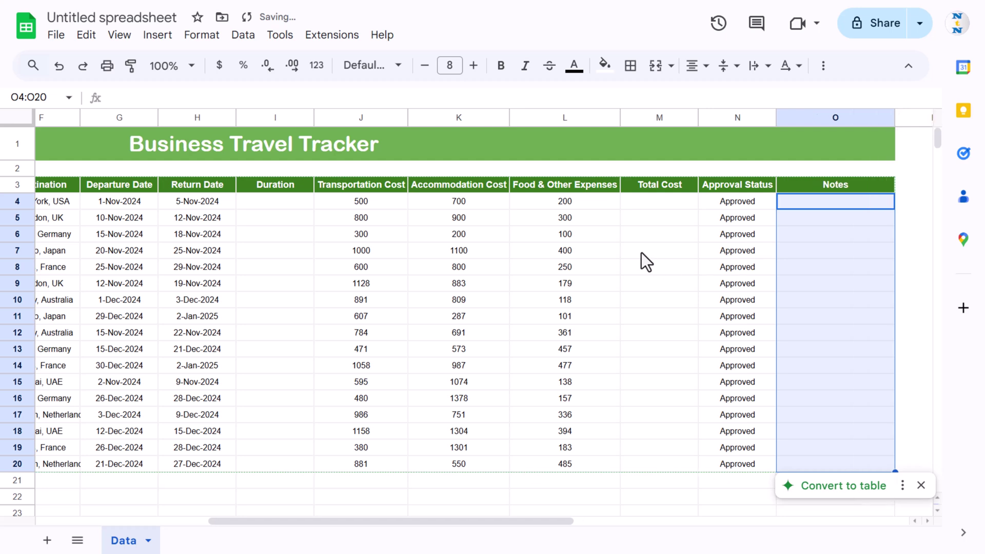
- Enter the formula =SEQUENCE(COUNTA(B4:B1000)) in A4 to number the trips automatically
click(605, 254)
key(ctrl+Left)
key(ctrl+Left)
key(ctrl+Left)
key(ctrl+Left)
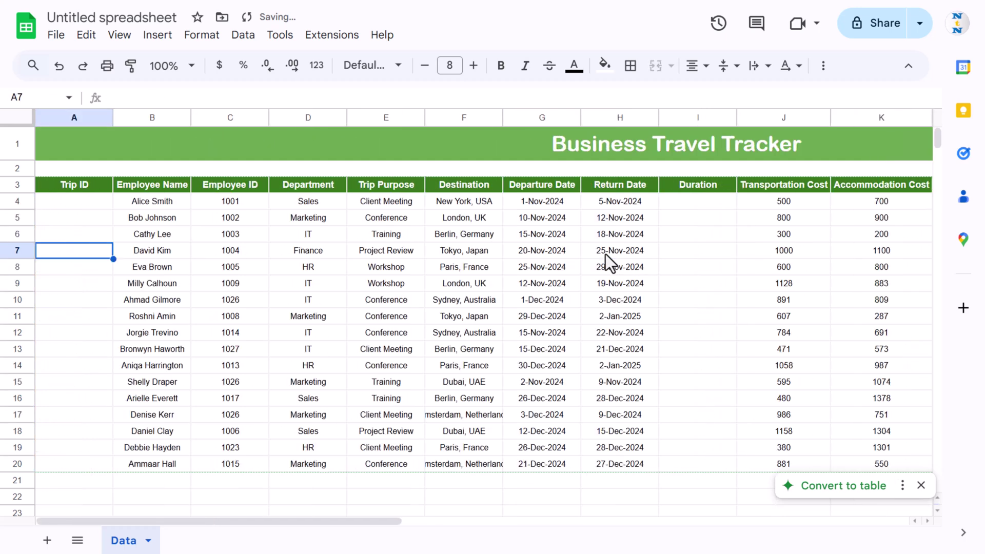
key(Up)
key(Up)
key(Up)
text(=seq)
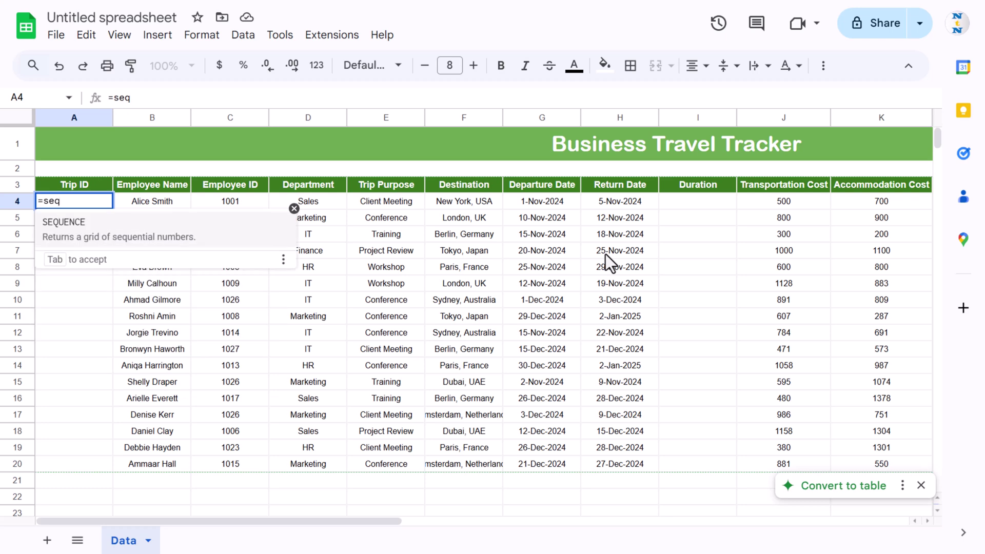
key(Tab)
text(cou)
key(Tab)
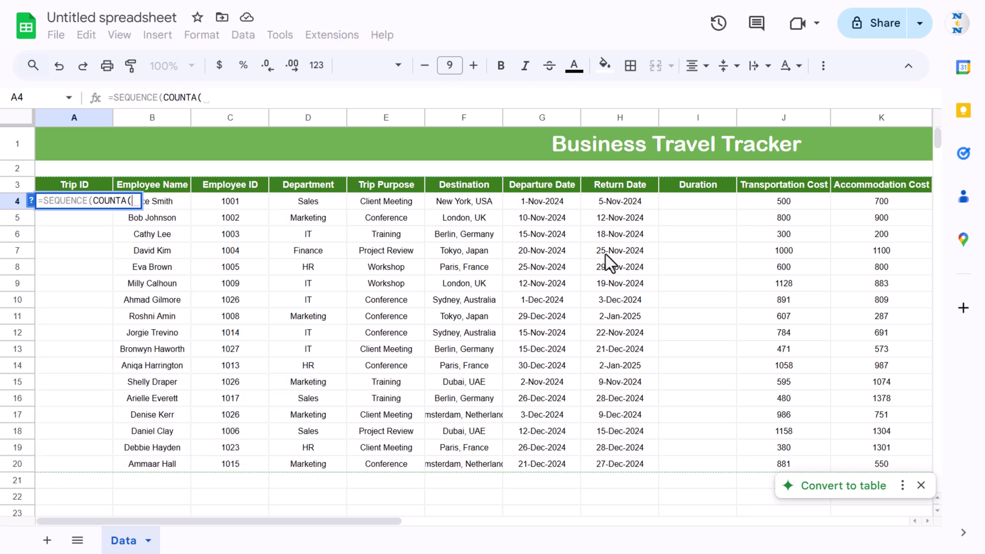
click(163, 202)
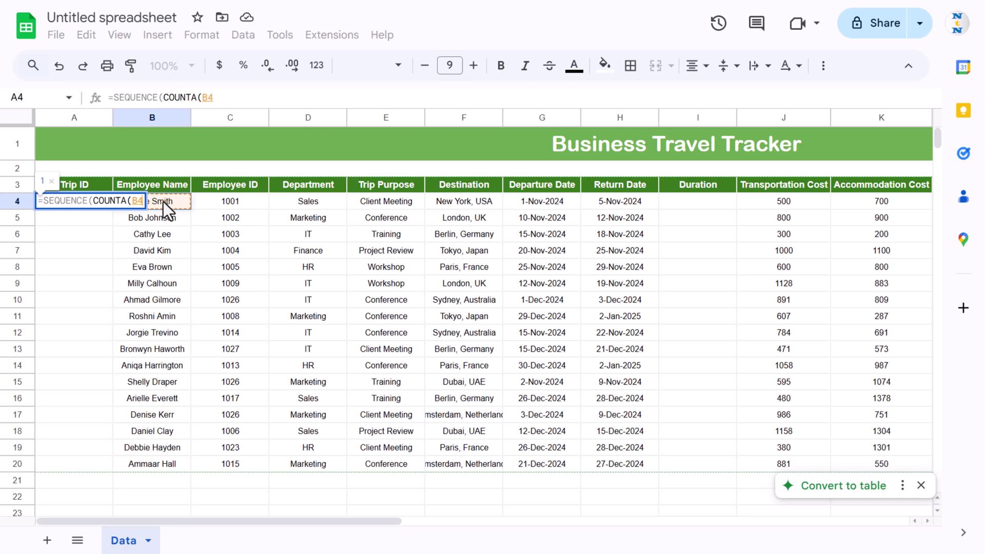
key(ctrl+shift+Down)
key(ctrl+shift+Down)
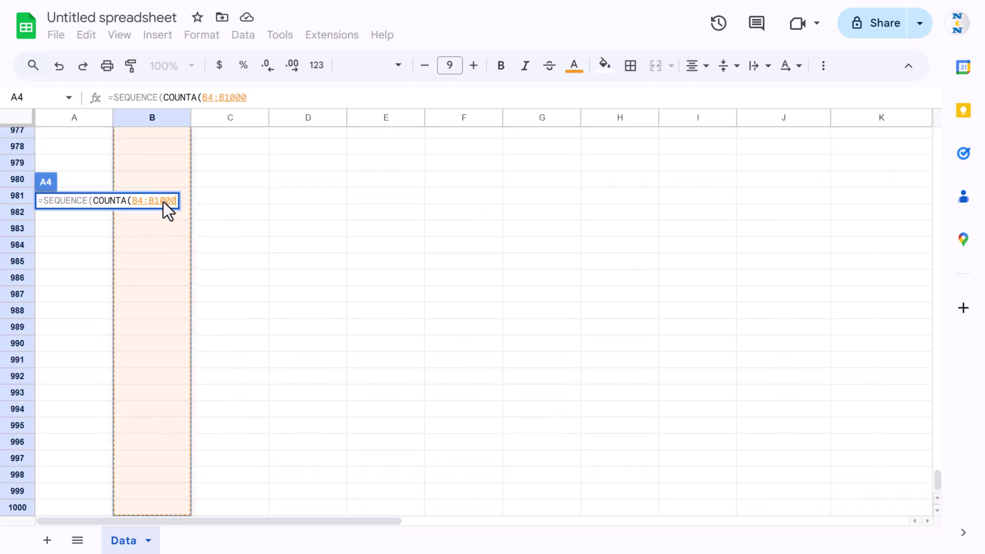
text()))
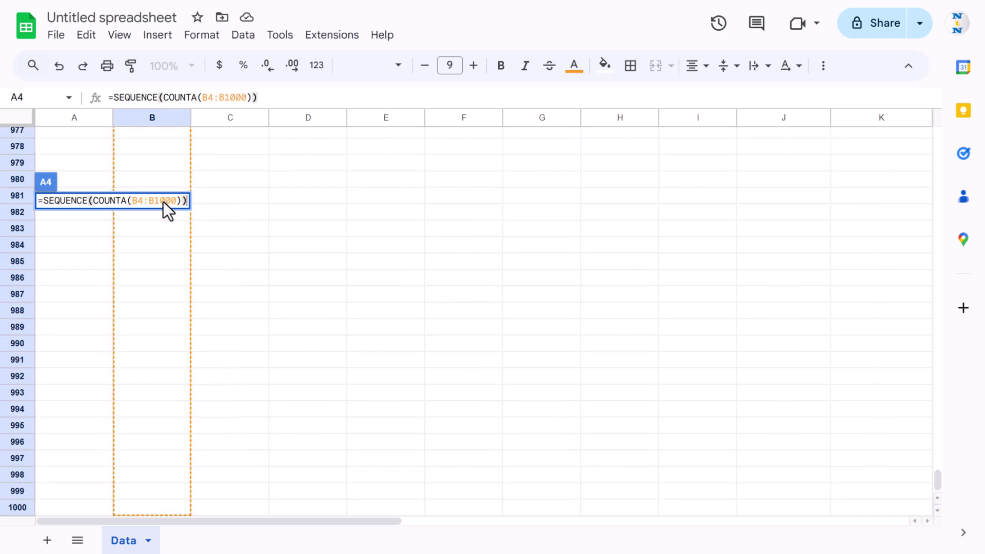
key(Return)
- Test the automatic trip numbering with the entry "dsa" in B21 and undo that entry
key(ctrl+Up)
key(ctrl+Up)
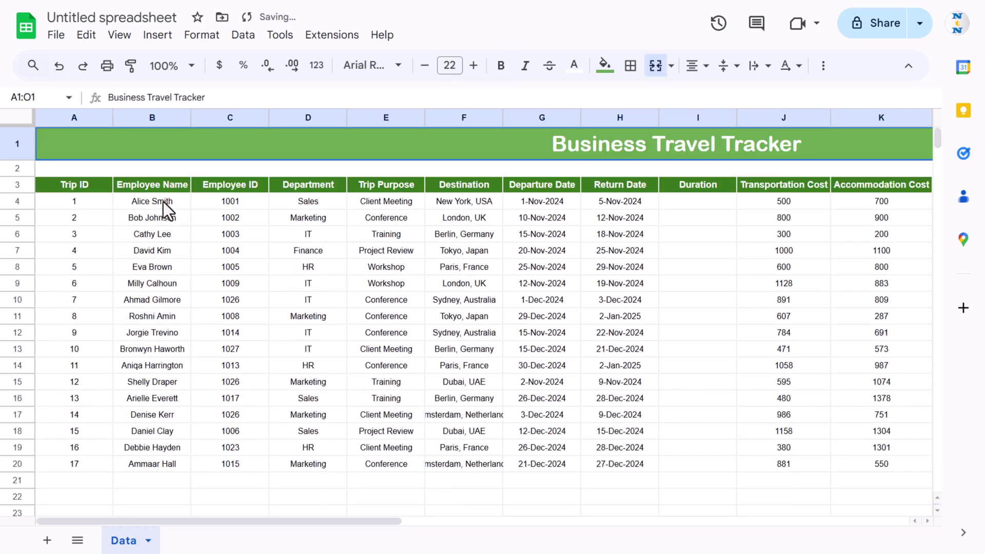
key(ctrl+Down)
key(Down)
key(Right)
key(ctrl+Down)
key(Down)
text(dsa)
key(Return)
key(Up)
key(Left)
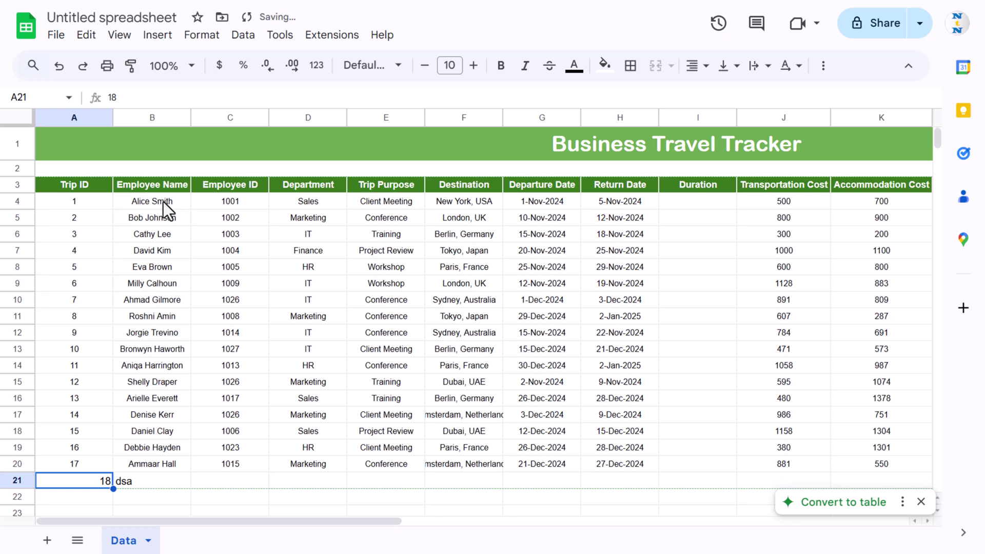
key(ctrl+z)
- Add a dropdown of the existing employee names to the Employee Name range B4:B1000
key(Up)
key(ctrl+Up)
key(Down)
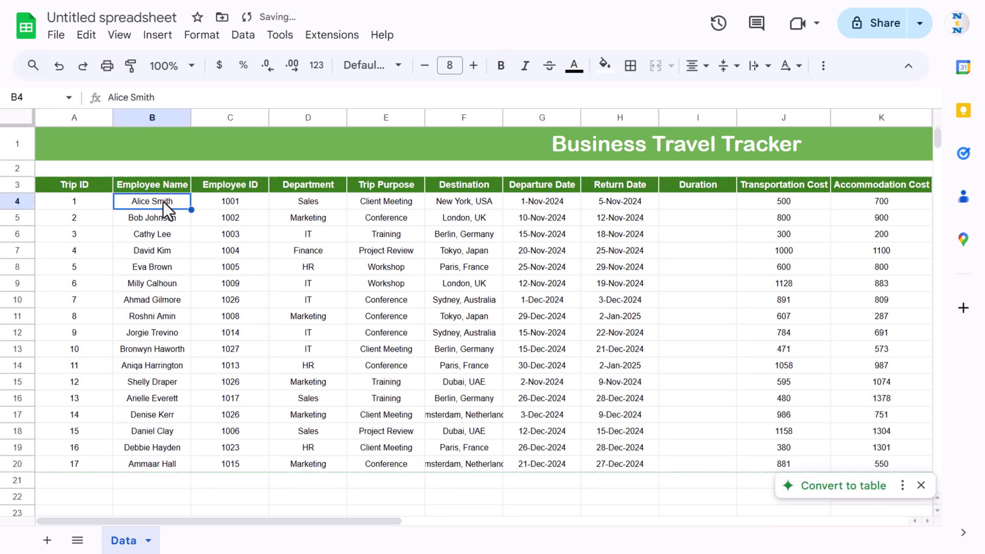
key(ctrl+shift+Down)
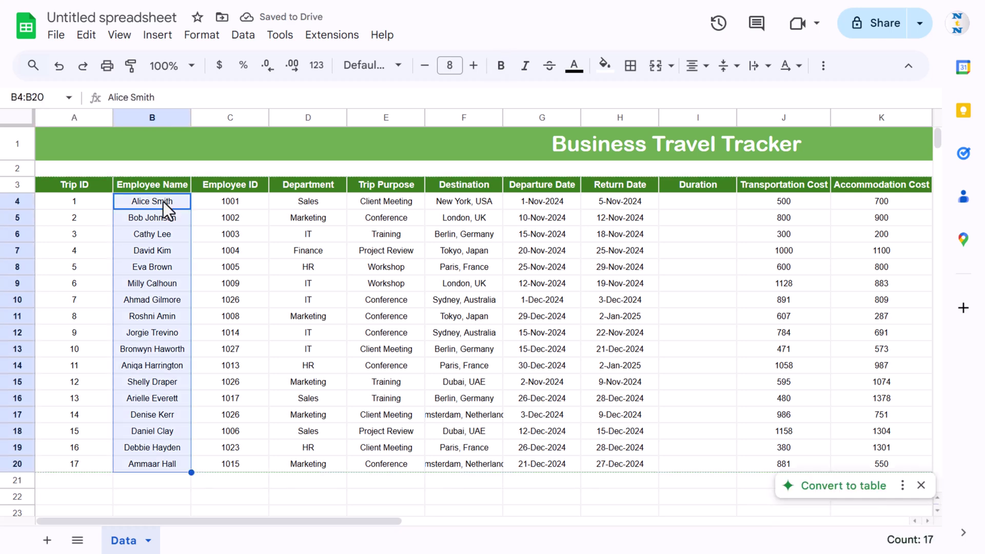
key(ctrl+shift+Down)
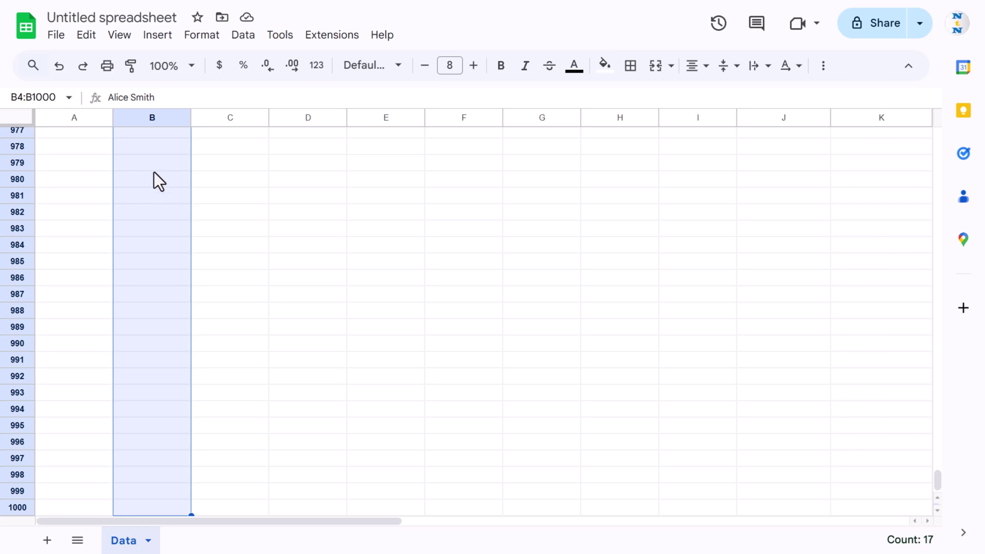
right_click(154, 160)
click(247, 524)
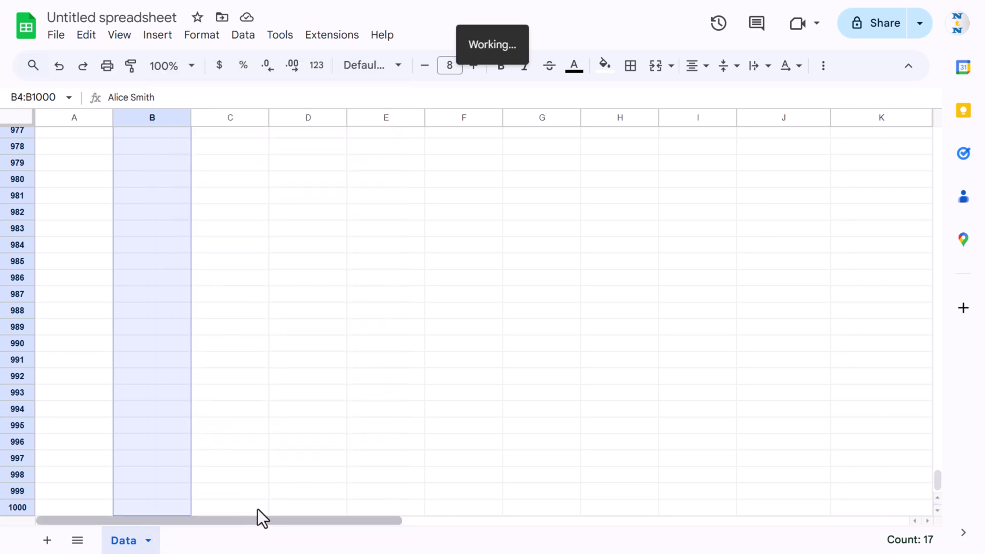
click(872, 497)
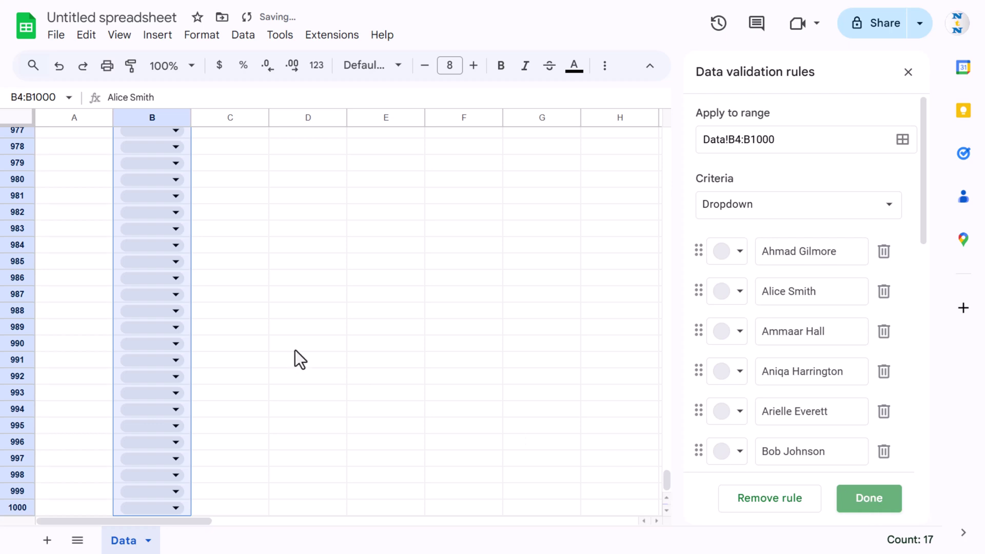
- Widen column B so the employee names fit in full inside their dropdowns
click(261, 330)
key(ctrl+Home)
key(Down)
key(Down)
key(Right)
key(Right)
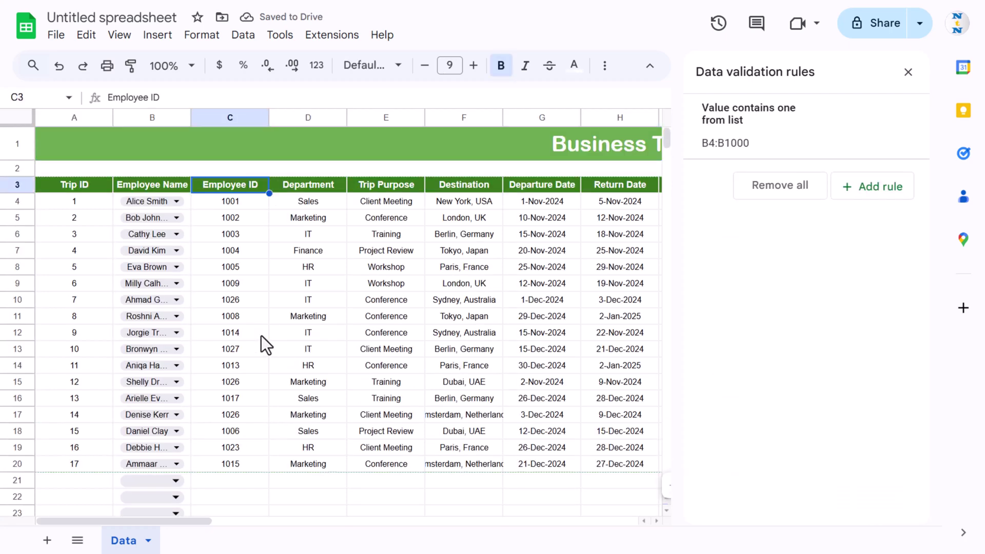
drag(192, 118, 219, 118)
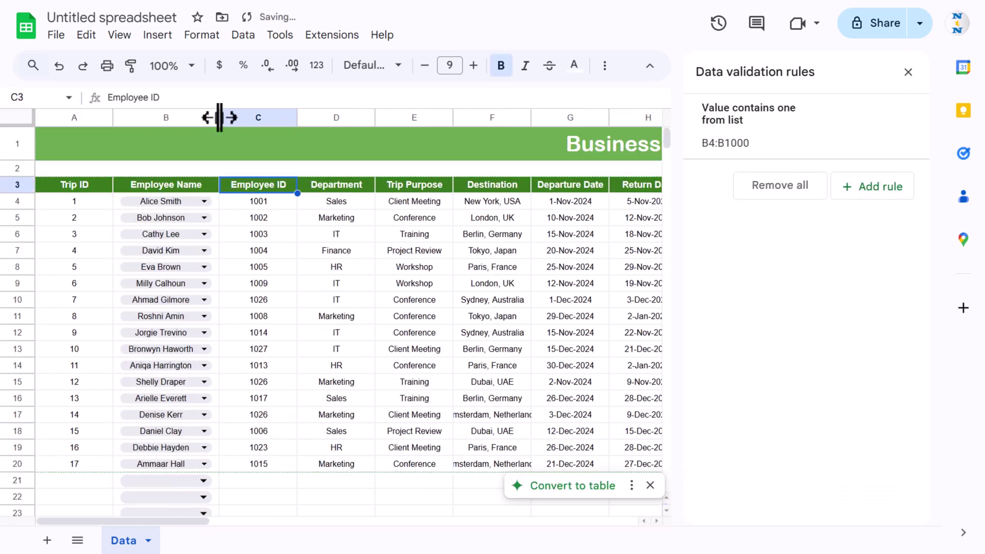
- Add a dropdown with Finance, HR, IT, Marketing and Sales to the Department range D4:D1000
click(272, 233)
click(256, 204)
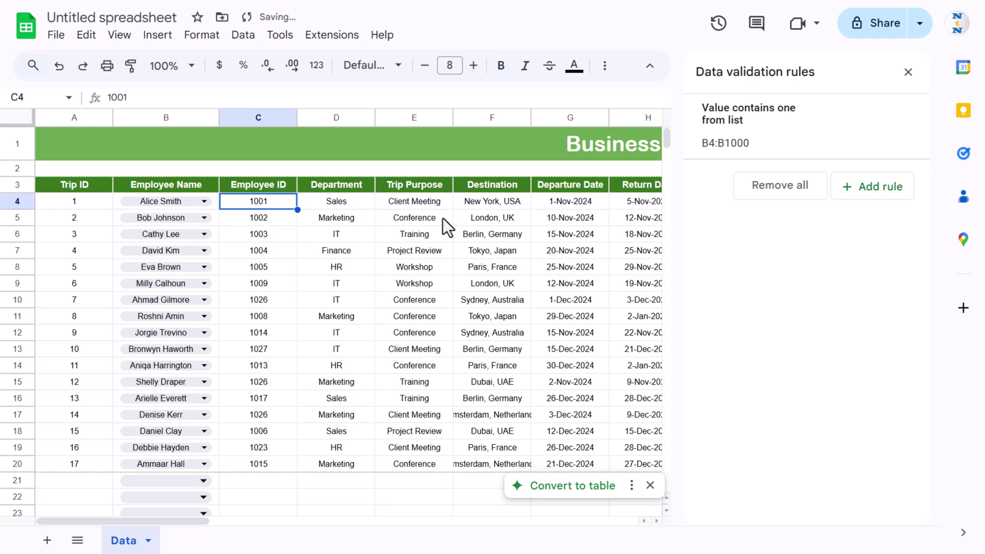
key(Right)
key(shift+Right)
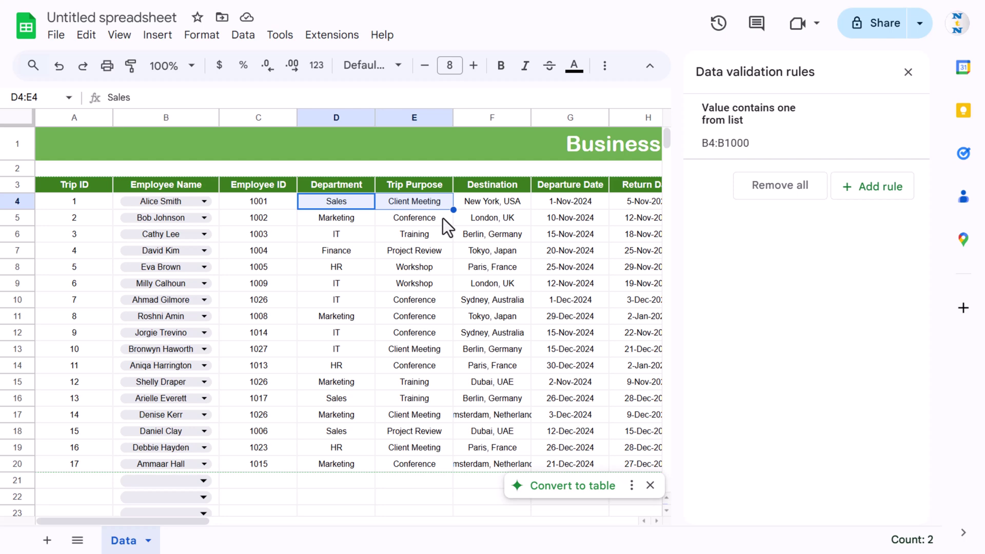
key(ctrl+shift+Down)
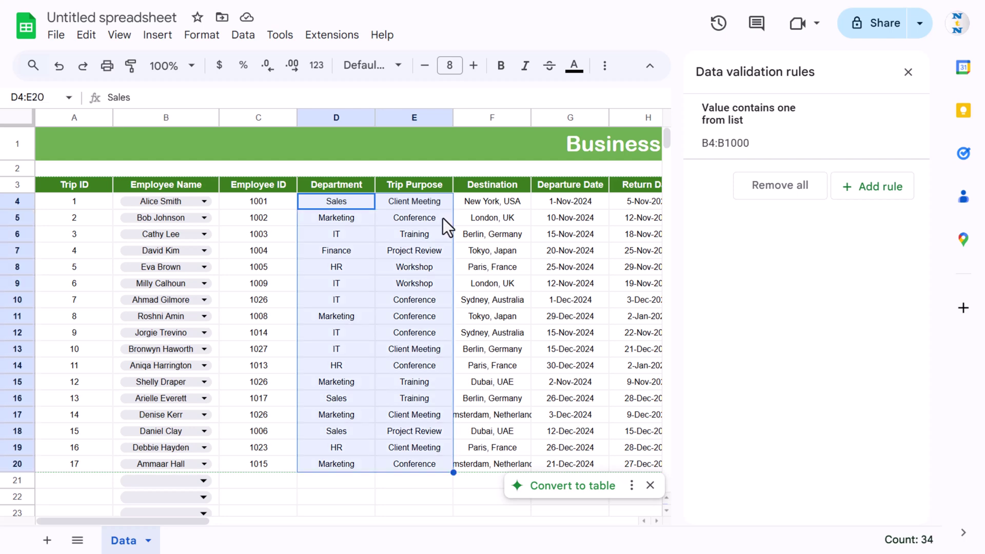
key(Escape)
key(ctrl+shift+Down)
key(ctrl+shift+Down)
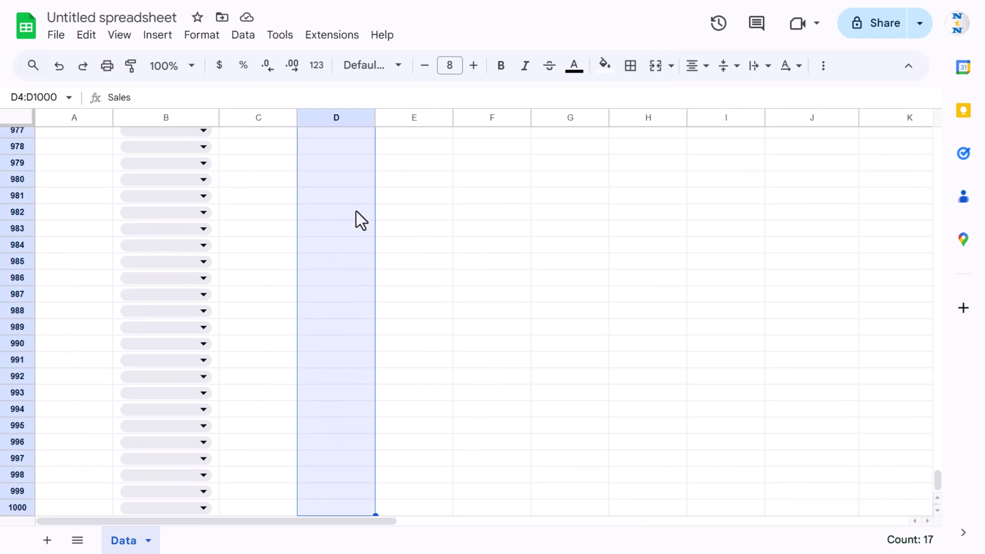
right_click(326, 191)
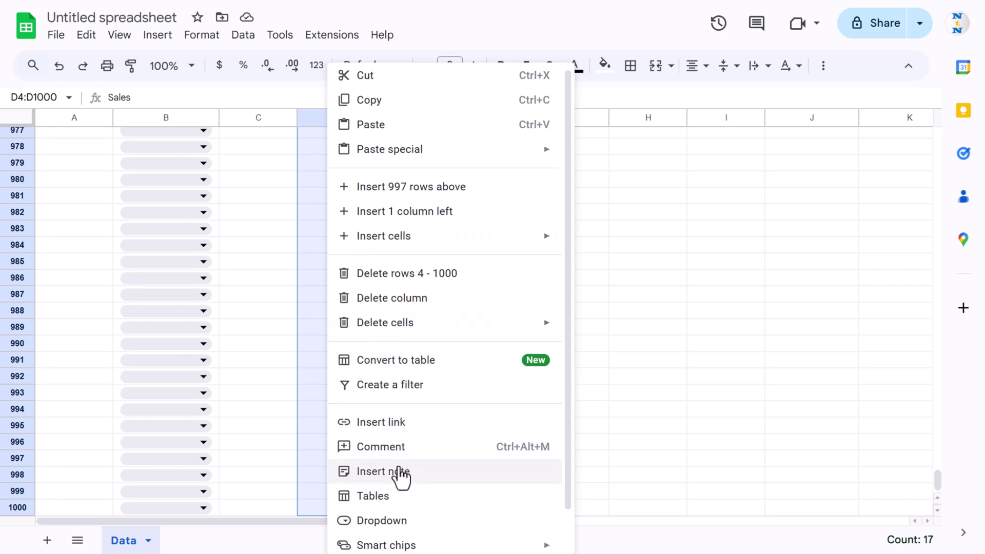
click(383, 520)
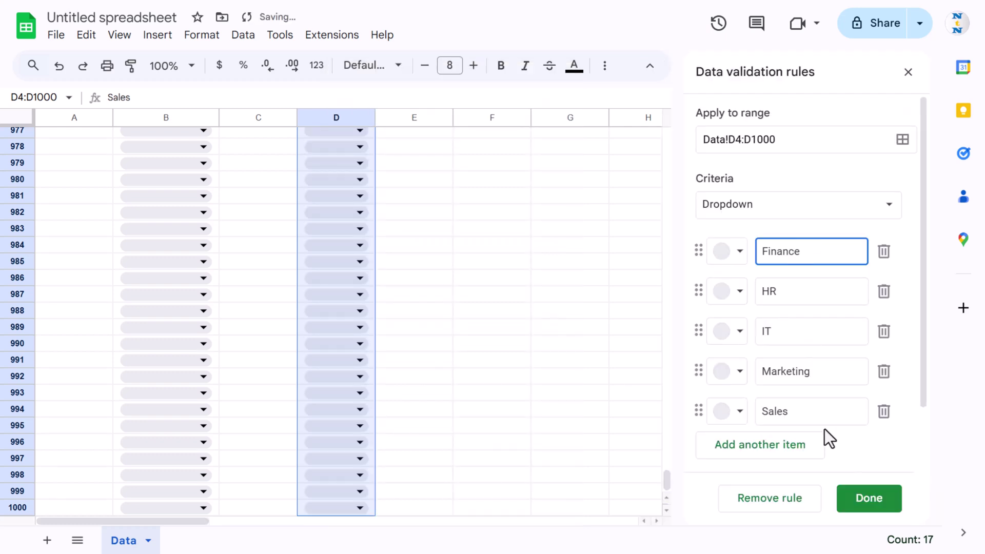
click(875, 505)
- Widen column D to give the Department dropdowns more room
click(475, 331)
key(ctrl+Home)
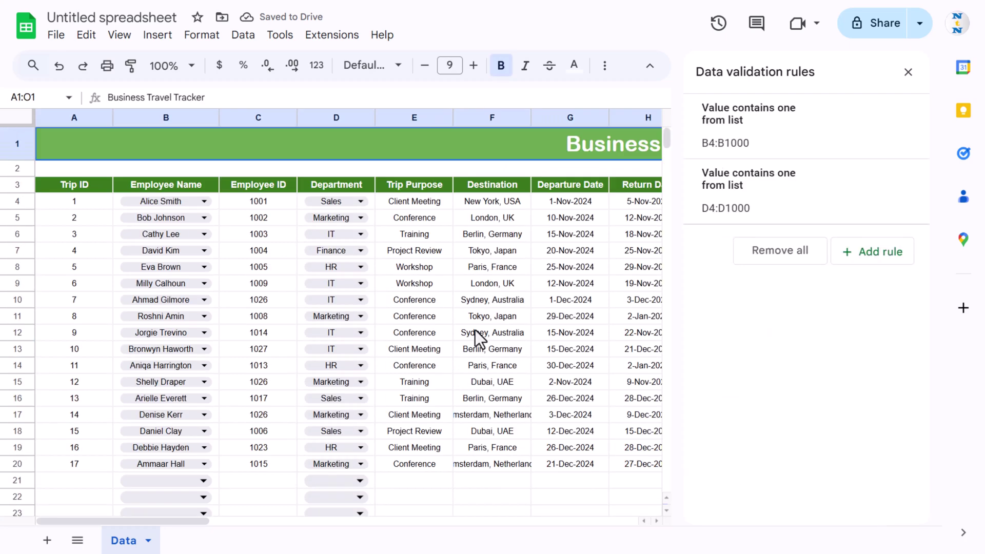
drag(376, 117, 403, 117)
- Add a dropdown with Client Meeting, Conference, Project Review, Training and Workshop to the Trip Purpose range E4:E1000
click(387, 201)
click(455, 201)
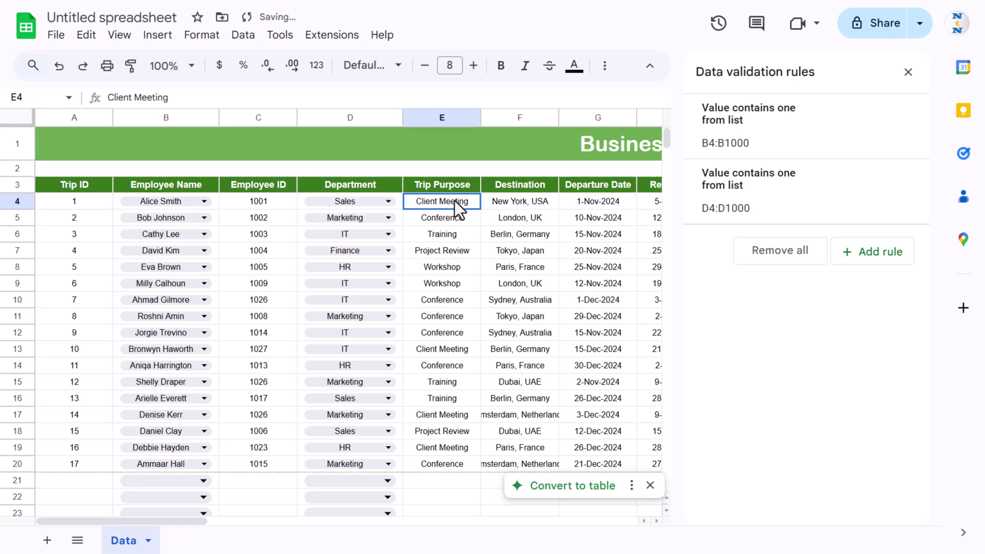
key(ctrl+shift+Down)
key(ctrl+shift+Down)
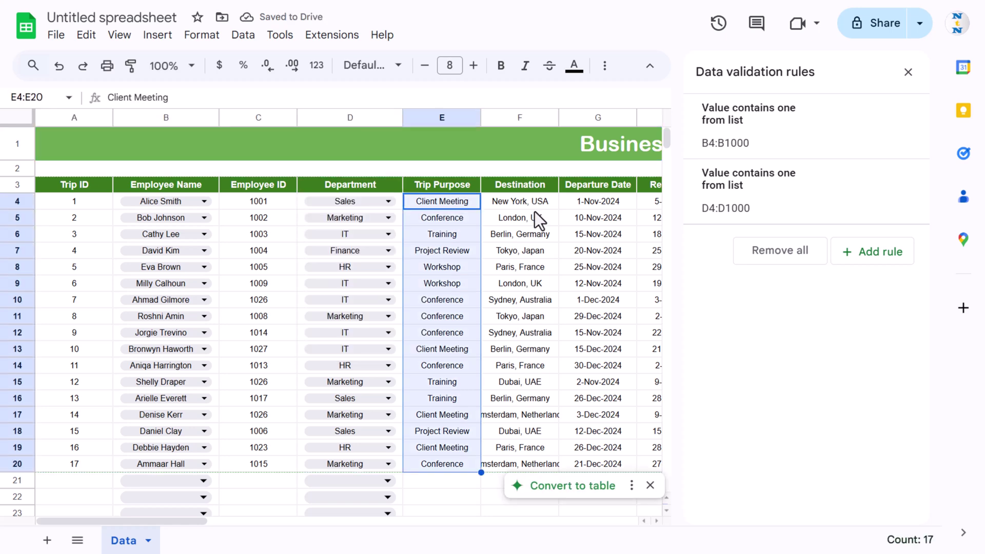
right_click(442, 174)
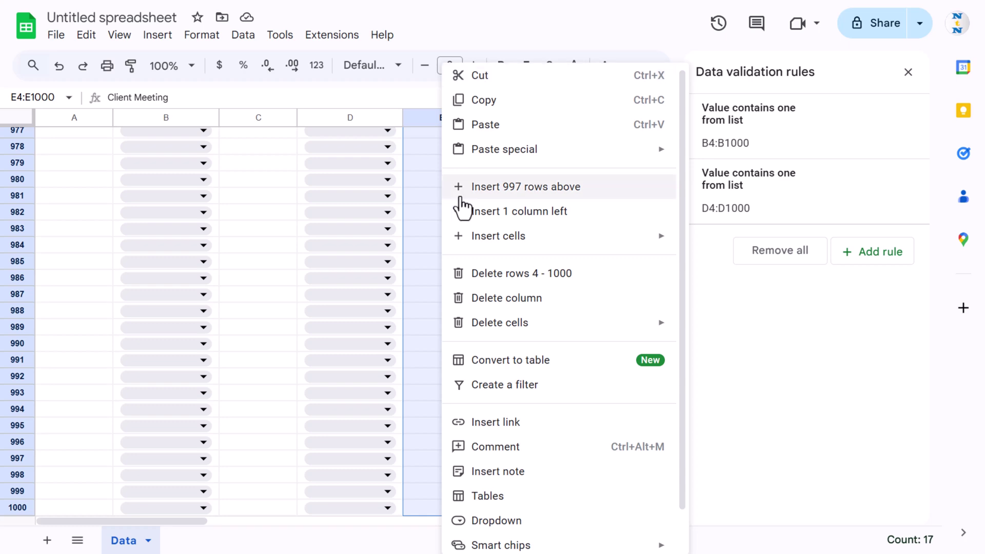
scroll(514, 493, down, 1)
click(512, 485)
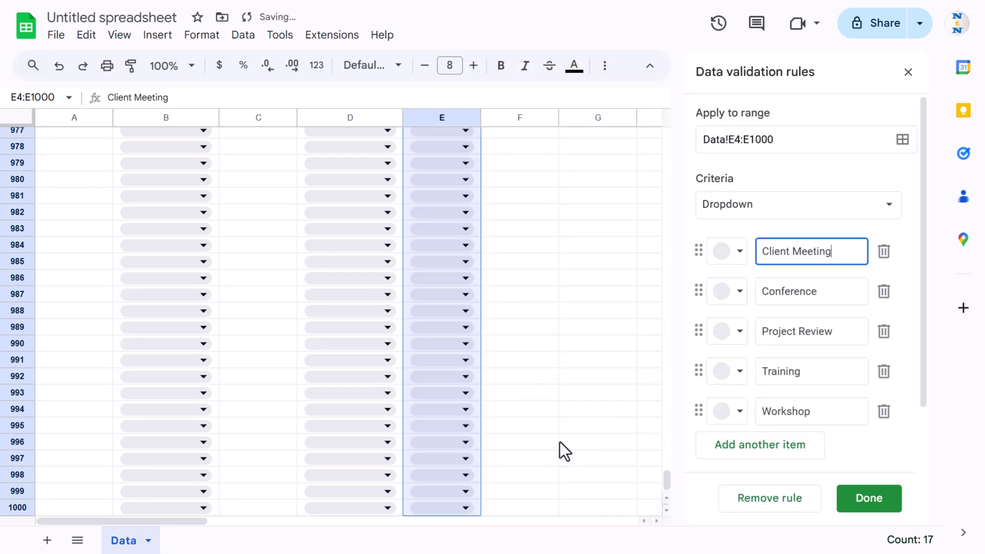
click(513, 351)
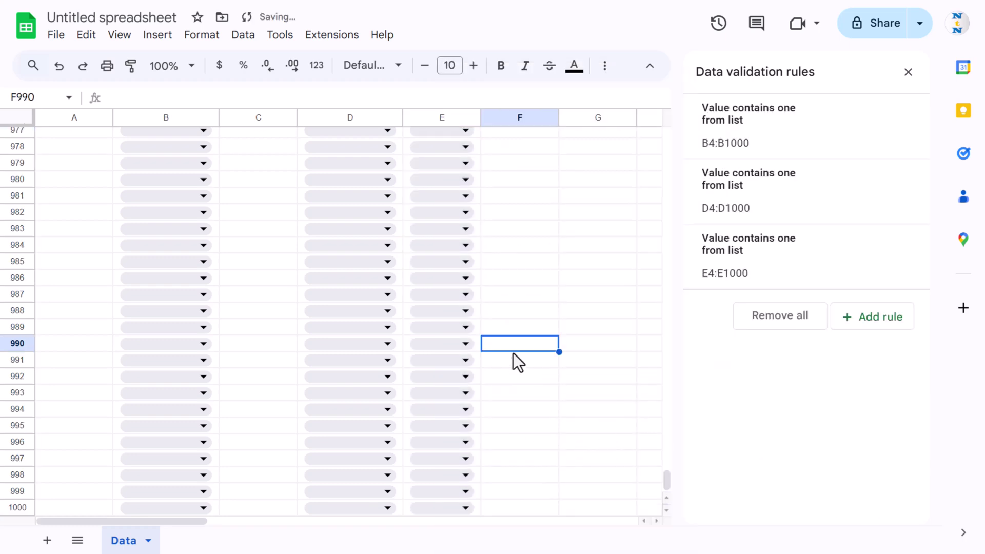
- Widen column E so the Trip Purpose dropdowns fit in full and close the data validation rules
key(ctrl+Home)
drag(482, 118, 527, 119)
click(512, 204)
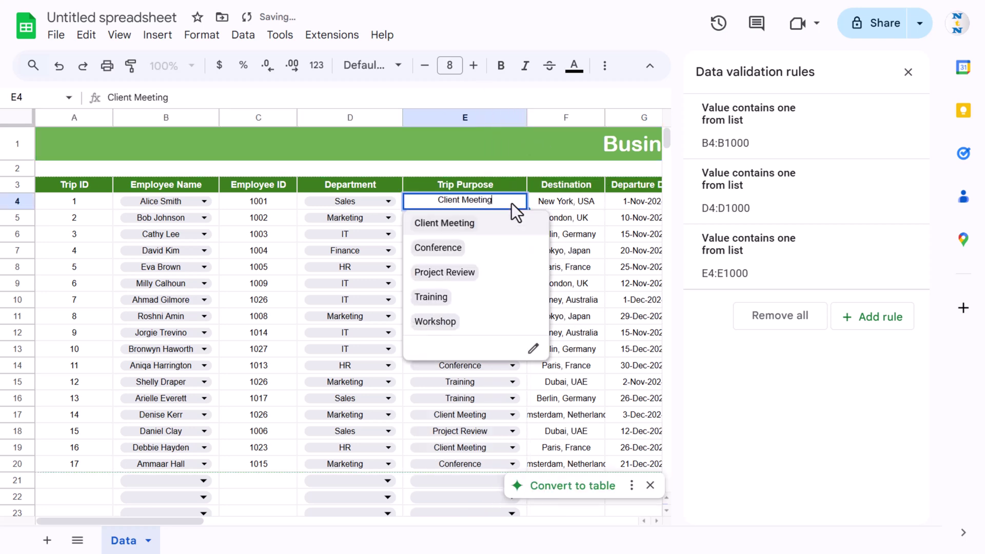
click(573, 205)
click(908, 72)
click(686, 238)
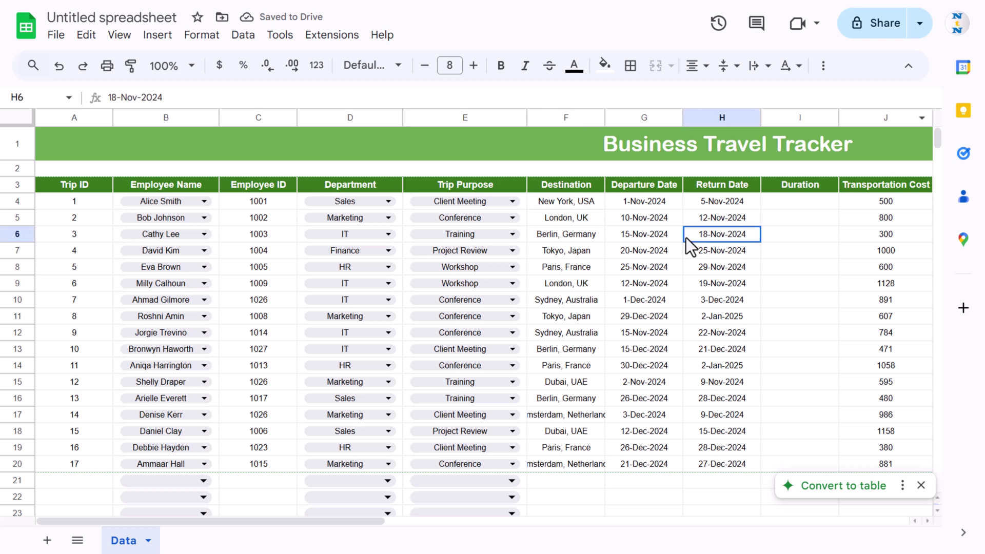
- Try the formula =H4-G4+1 in the first Duration cell, I4
key(Right)
key(Right)
key(Right)
key(Right)
click(686, 238)
key(Left)
key(Up)
key(Up)
text(=)
key(Left)
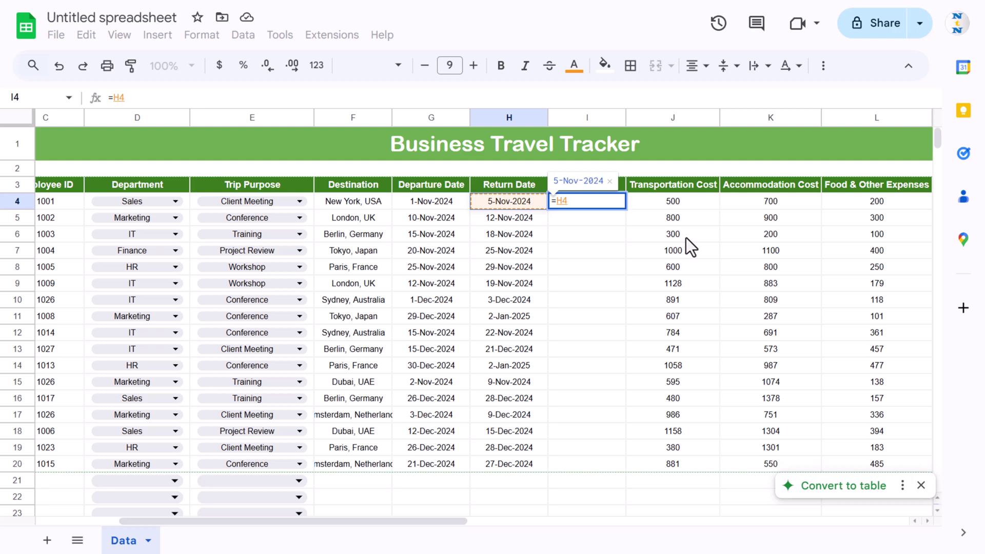
text(-)
key(Left)
key(Left)
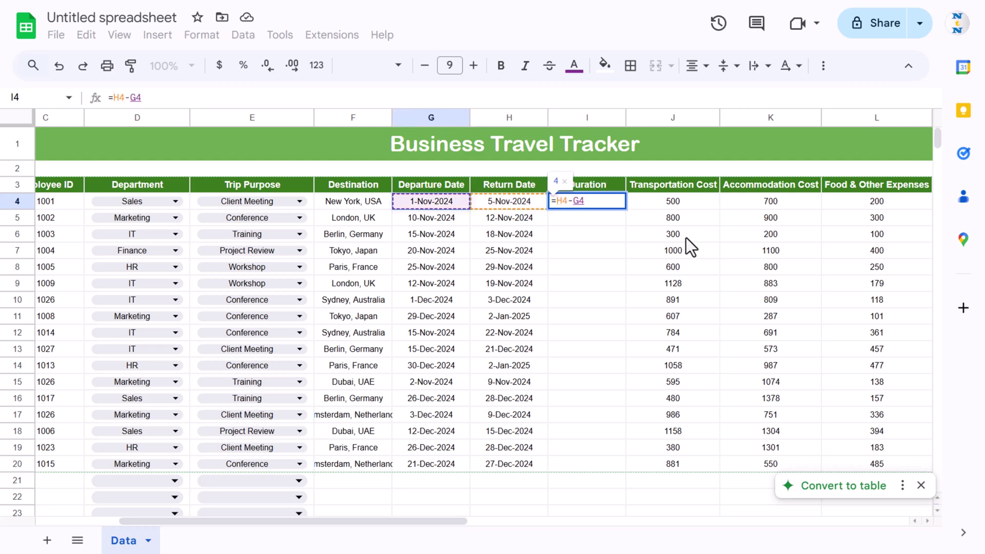
text(+1)
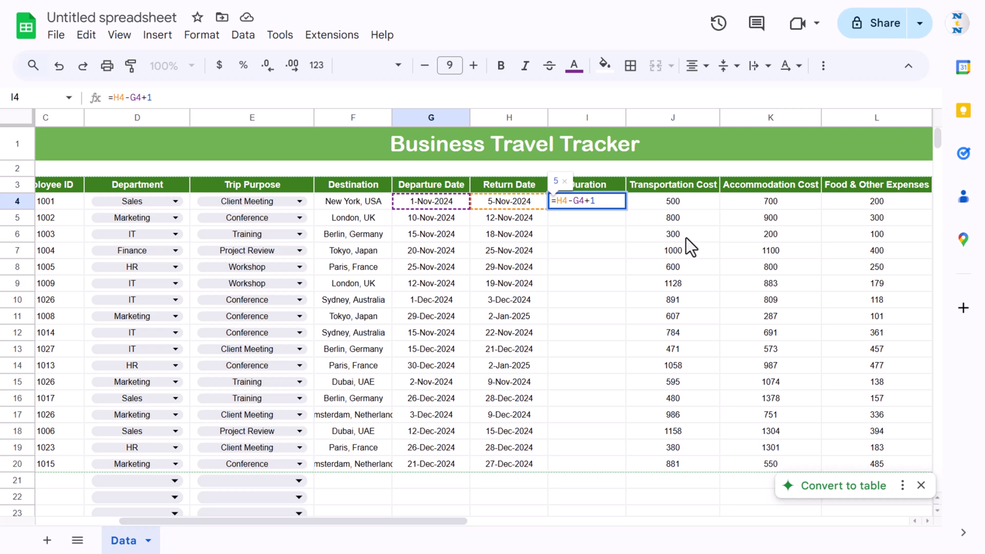
- Enter =DAYS(H4,G4)+1 in I4 to calculate the trip duration from the return and departure dates
key(ctrl+a)
text(=day)
key(Tab)
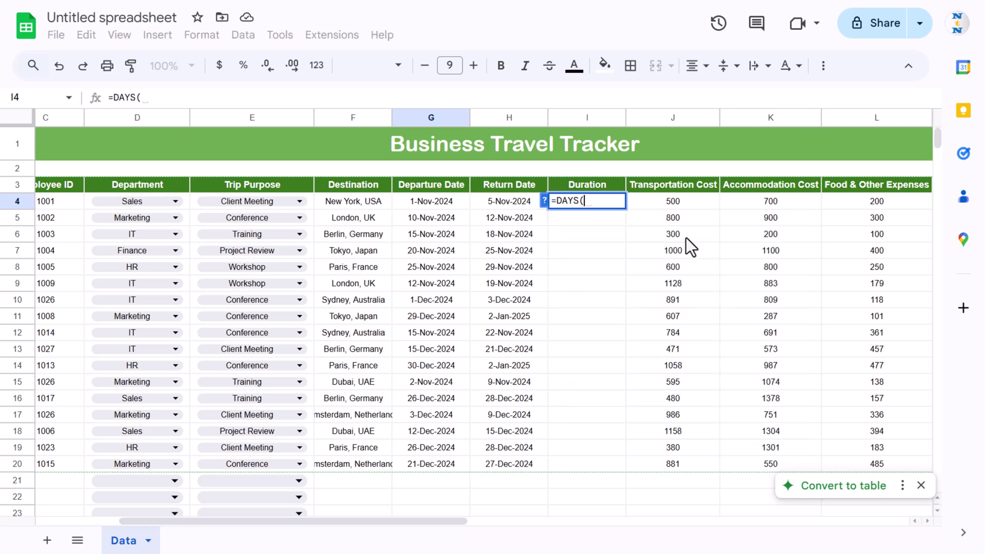
key(Left)
text(,)
key(Left)
key(Left)
text()+)
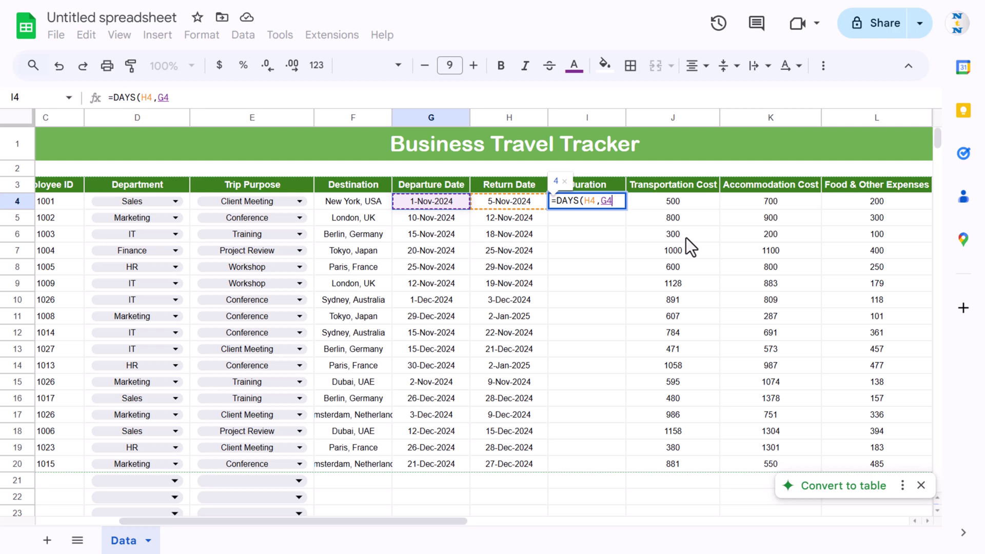
text(1)
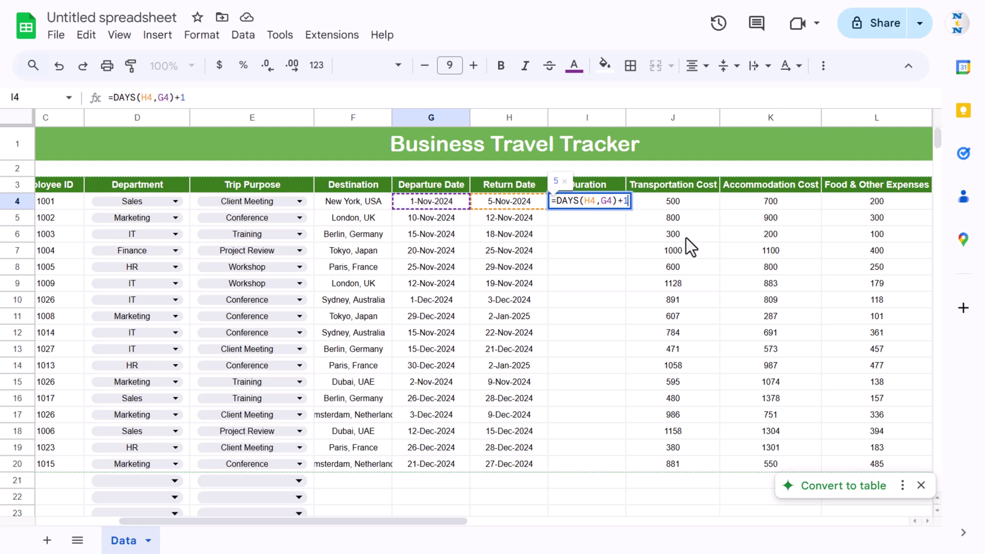
key(Return)
key(Up)
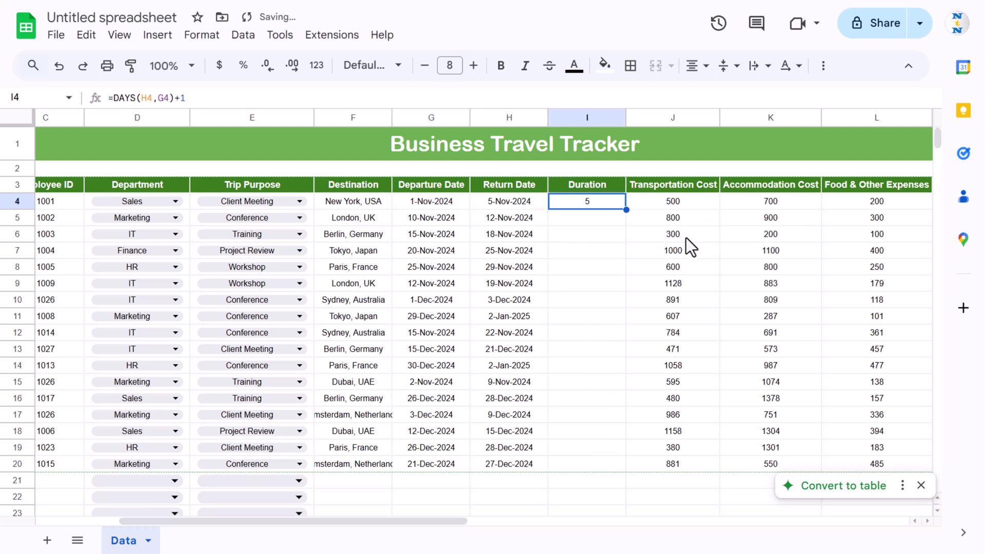
- Copy the Duration formula down to row 20 and shade I4:I20 light gray
double_click(625, 209)
drag(602, 208, 607, 461)
click(605, 64)
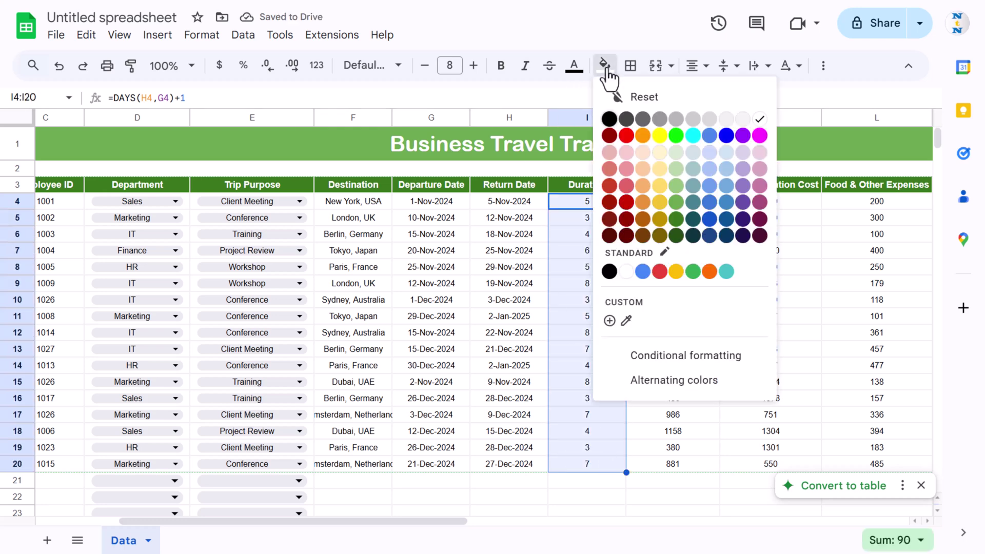
click(743, 119)
click(601, 251)
- Enter =J4+K4+L4 in the first Total Cost cell, M4, to add up transportation, accommodation and other expenses
key(Right)
key(Up)
key(Up)
key(Left)
key(Up)
key(Right)
key(Right)
key(Right)
key(Right)
key(Right)
key(Right)
key(Left)
key(Left)
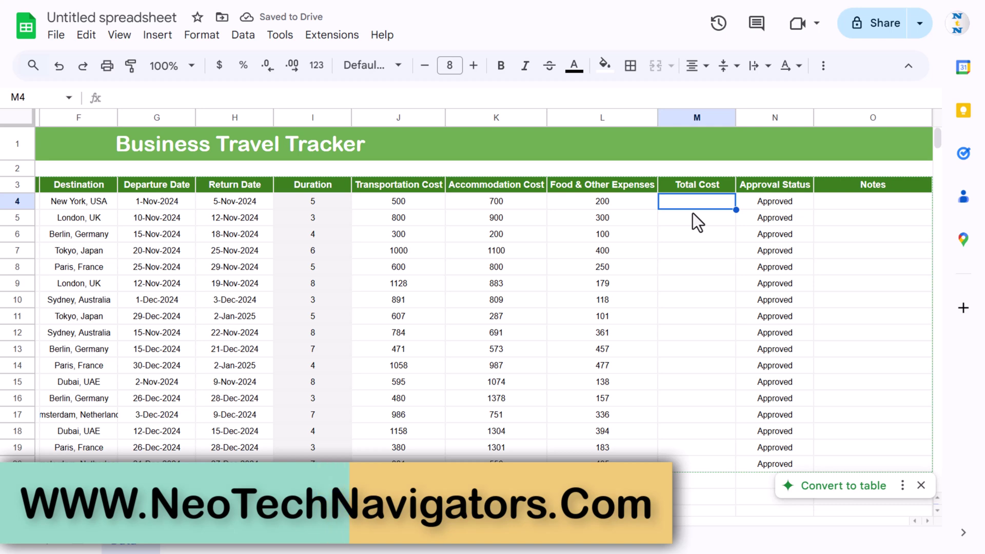
text(=)
key(Left)
key(Left)
key(Left)
text(+)
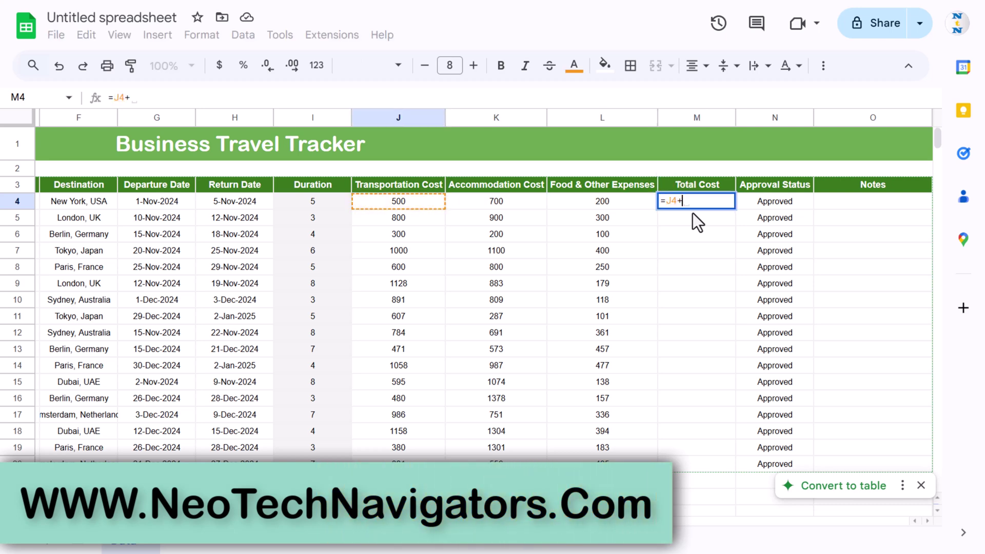
key(Left)
key(Down)
key(Up)
key(Left)
text(+)
key(Left)
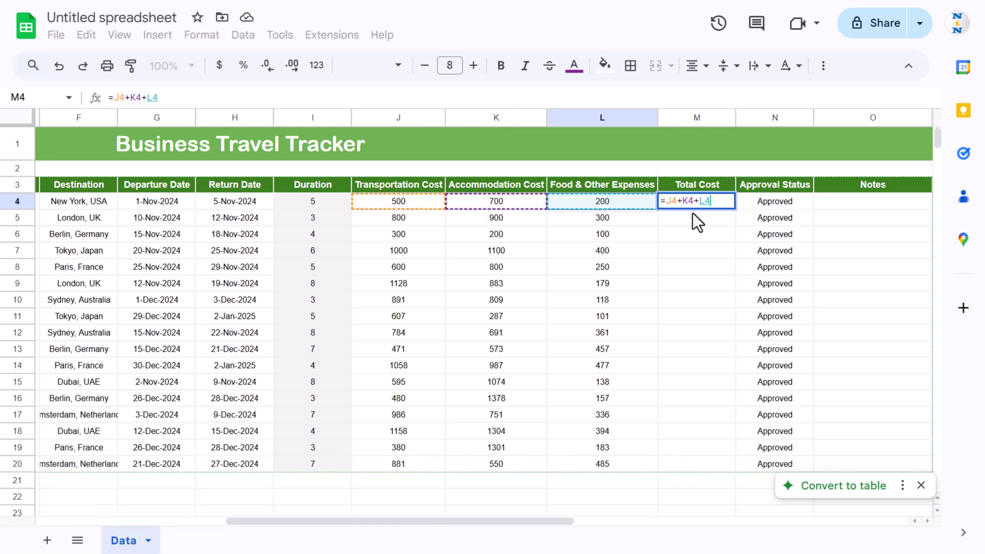
key(Return)
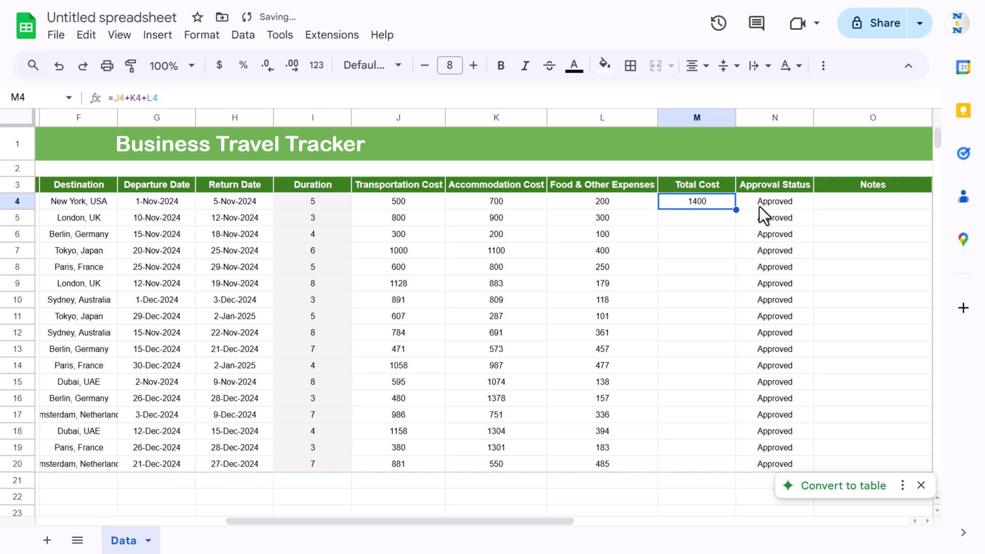
- Copy the Total Cost formula down to row 20 and shade M4:M20 light gray
drag(737, 211, 730, 468)
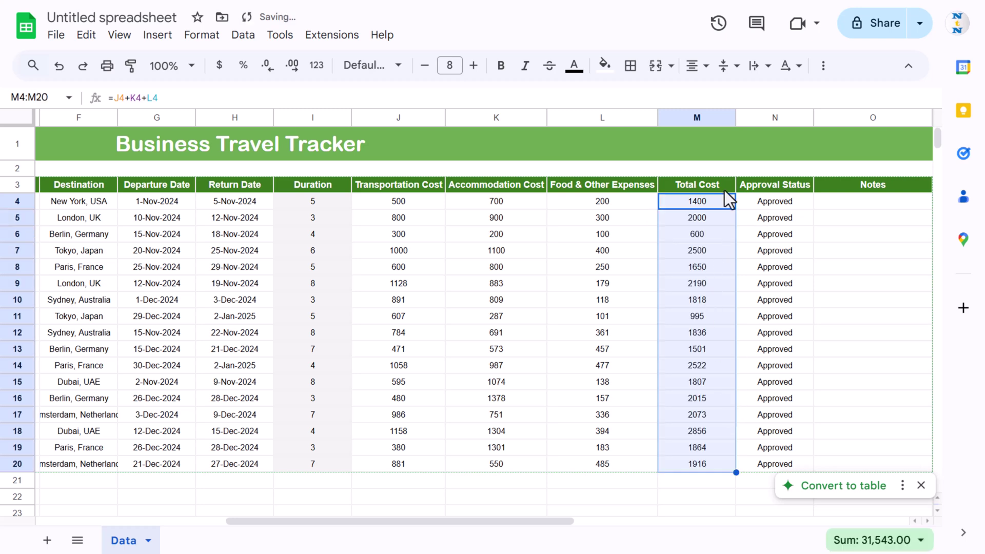
click(603, 65)
click(742, 120)
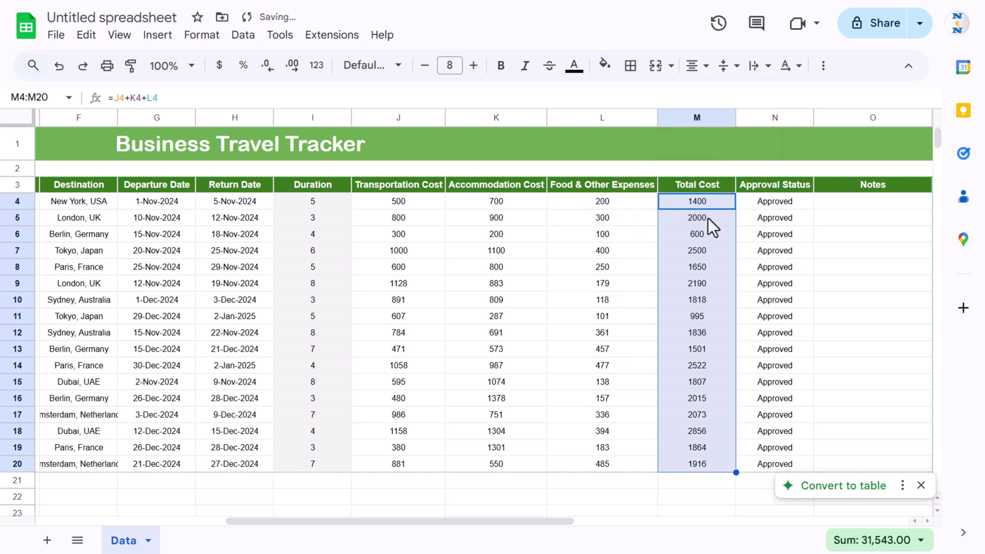
click(703, 250)
key(Right)
key(Right)
key(Right)
key(Left)
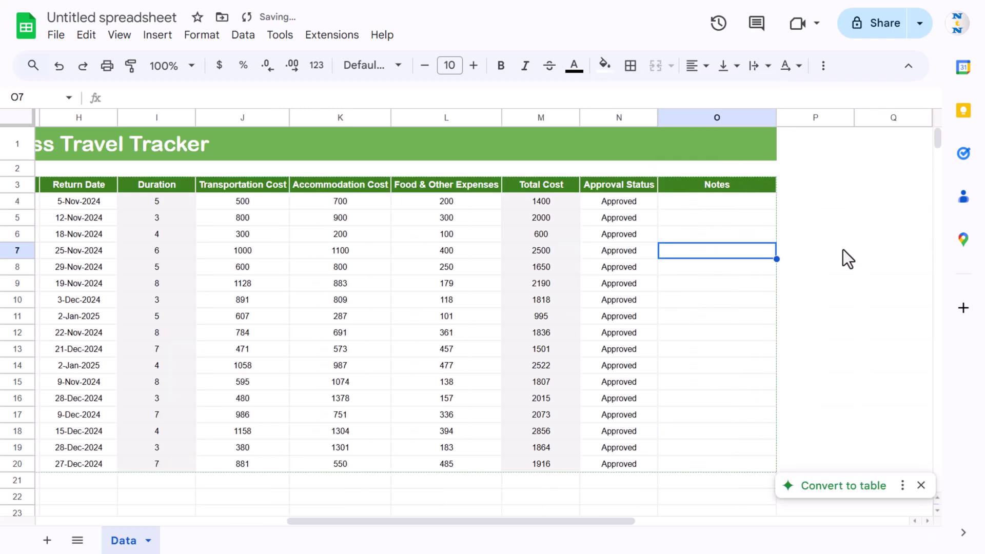
key(Up)
key(Up)
key(Up)
text(=vl)
key(Tab)
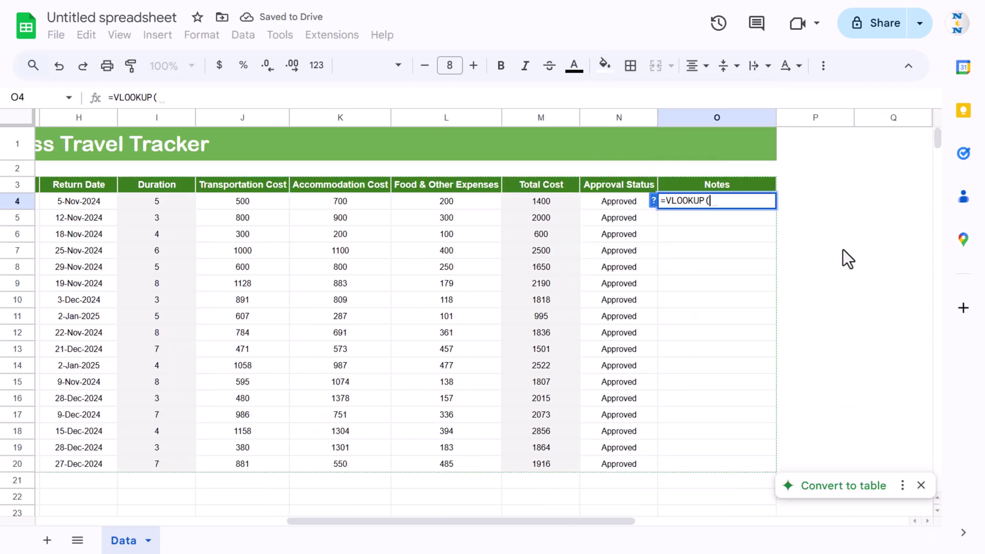
key(ctrl+Left)
key(ctrl+Left)
key(Right)
key(Right)
key(Right)
key(Right)
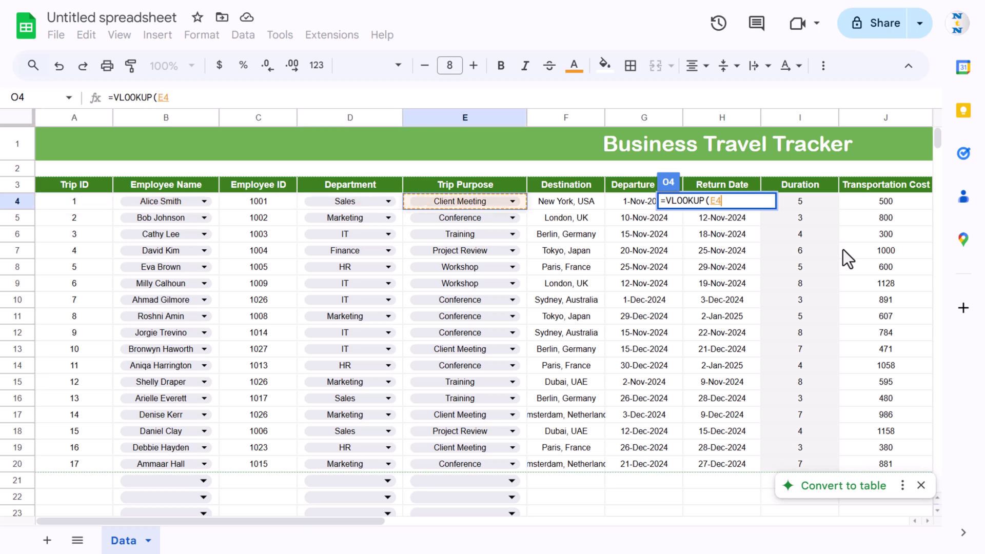
text(,)
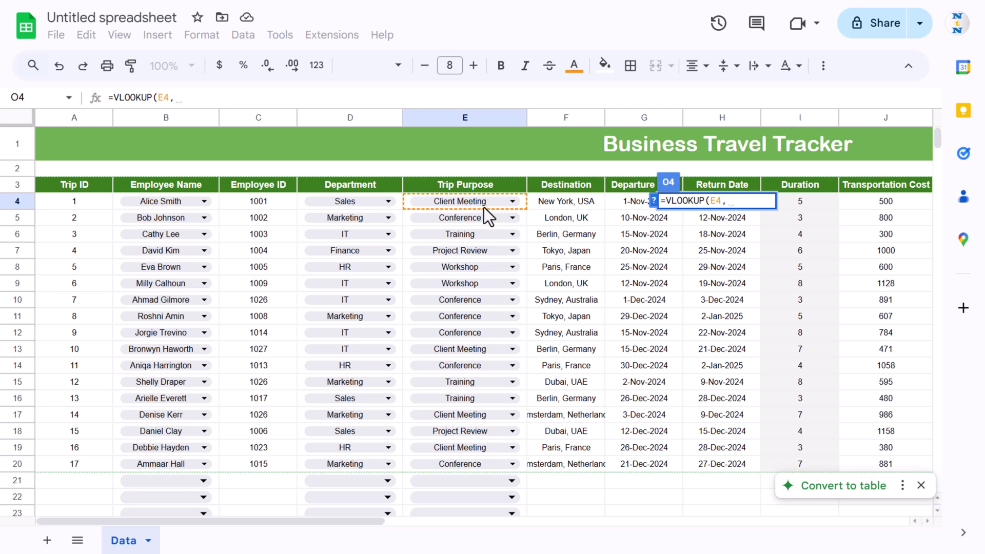
key(Escape)
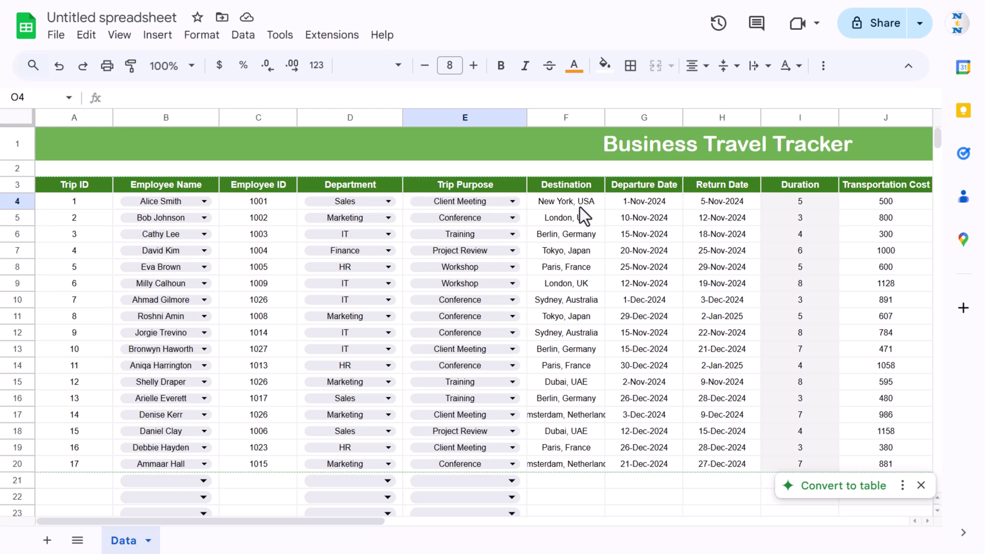
- Add a new sheet and paste in the Trip Purpose and Notes table (A1:B6) copied from the finished tracker's List sheet
click(47, 540)
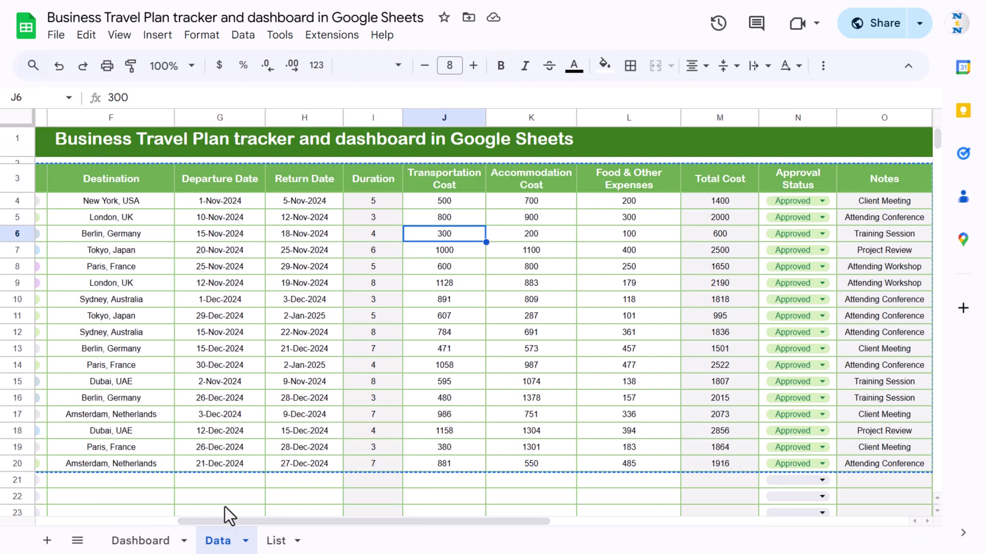
click(276, 540)
key(ctrl+a)
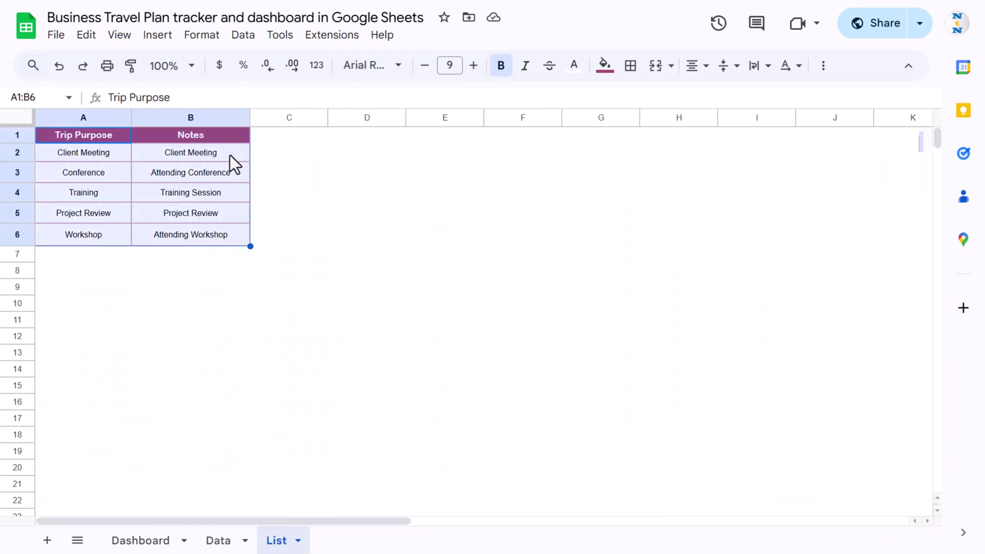
key(ctrl+c)
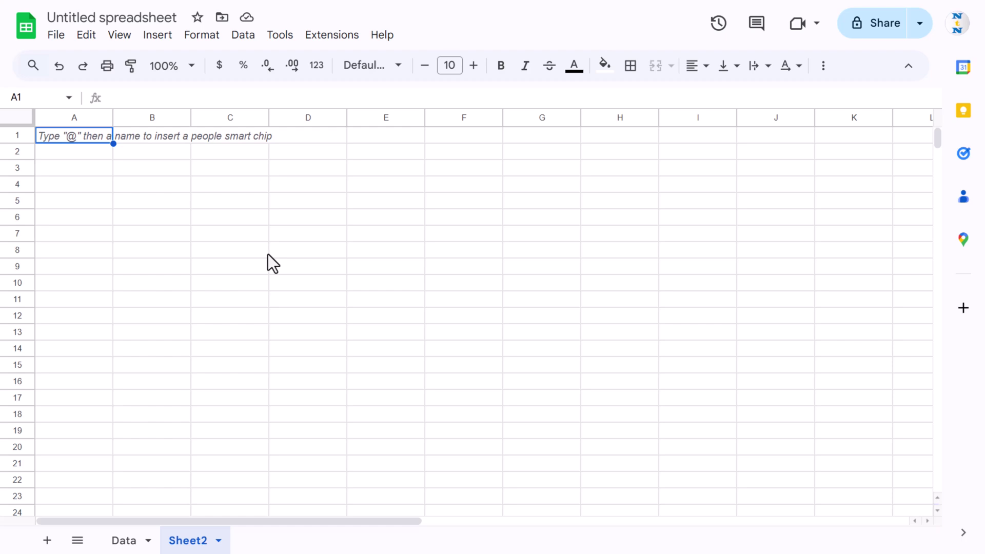
key(ctrl+v)
click(242, 403)
- Rename the new sheet as List
double_click(194, 542)
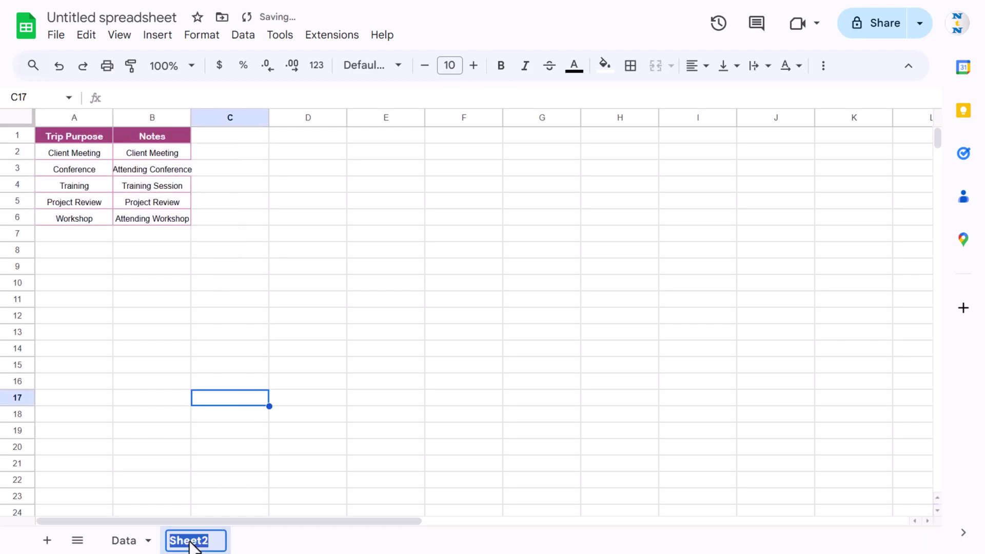
text(List)
key(Return)
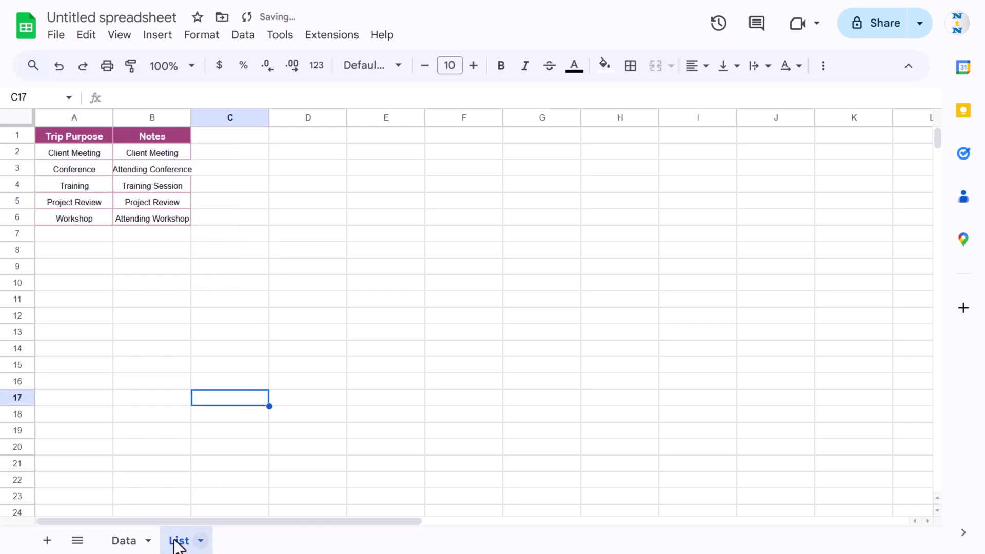
- Enter =VLOOKUP(E4,List!A:B,2,0) in the Data sheet's first Notes cell, O4, to look up the note for the trip purpose
key(ctrl+shift+Page_Up)
key(Right)
key(Left)
text(=vlookup()
key(Left)
key(Left)
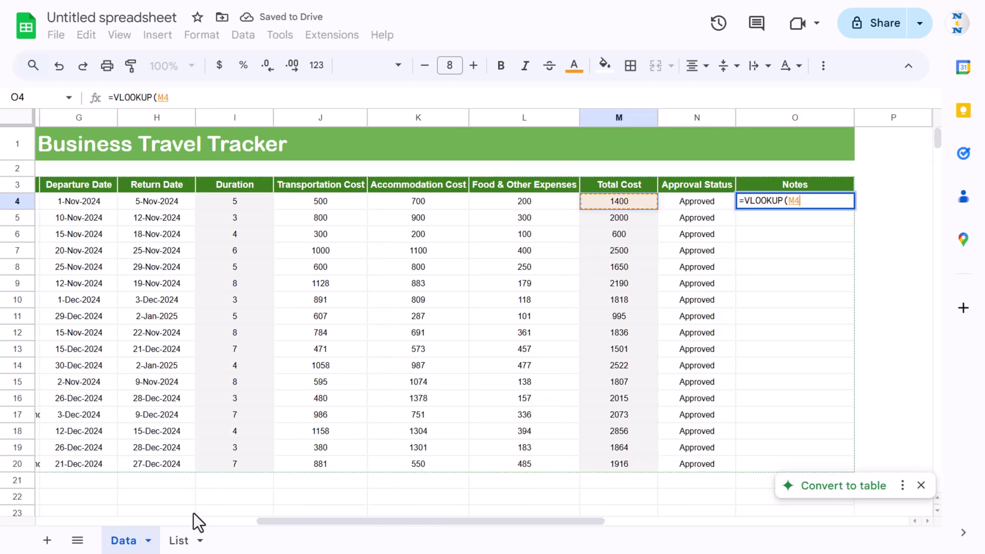
key(ctrl+Left)
key(Right)
key(Right)
key(Right)
key(Right)
text(,)
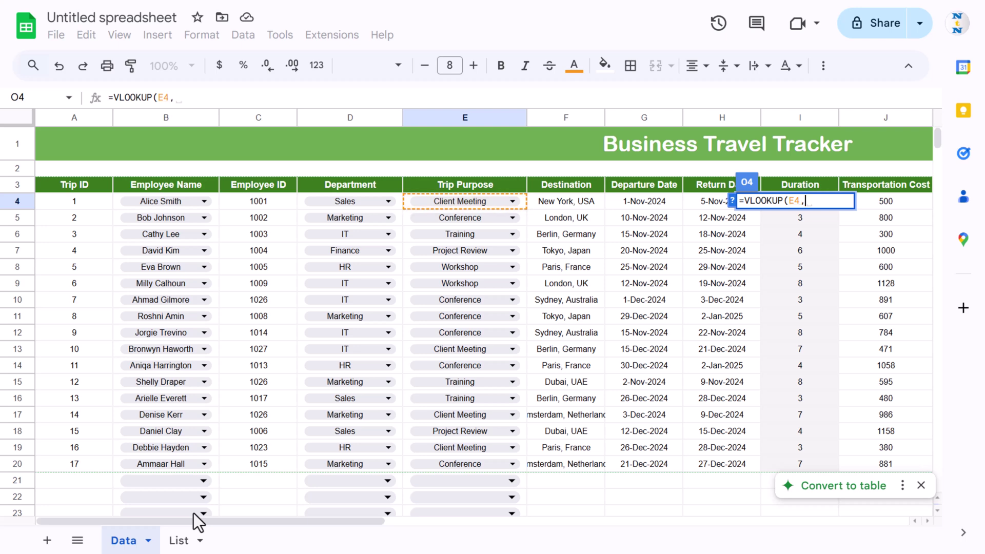
click(179, 540)
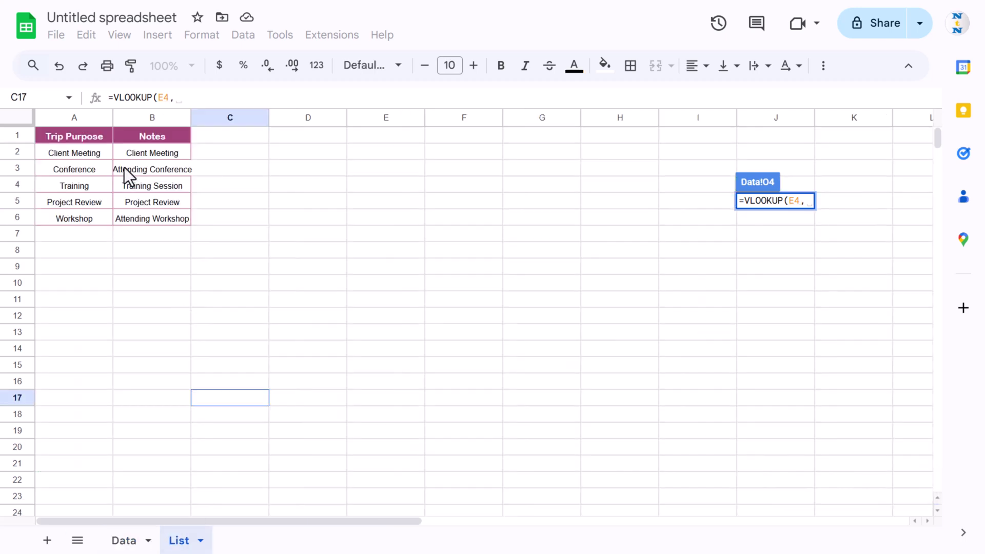
drag(79, 122, 142, 118)
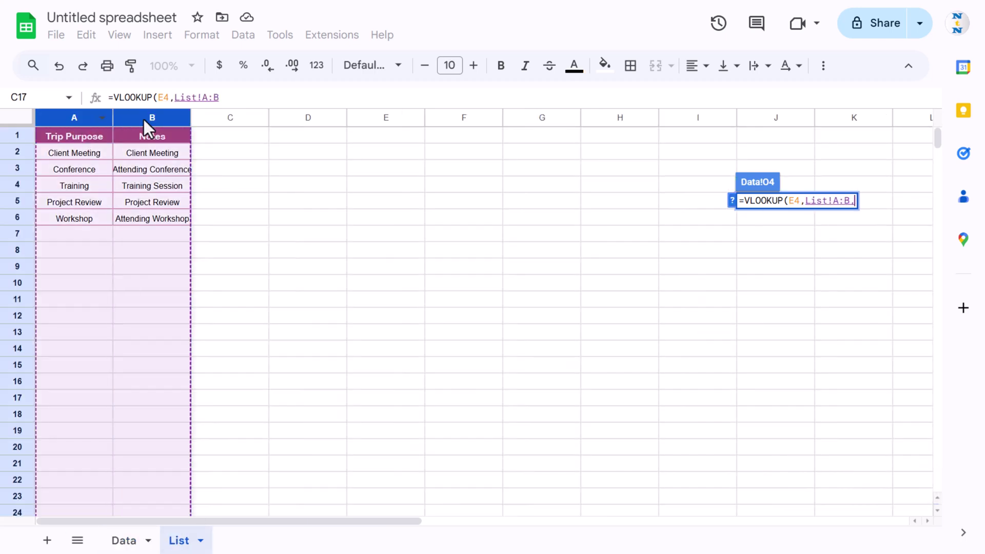
text(,2,0)
text())
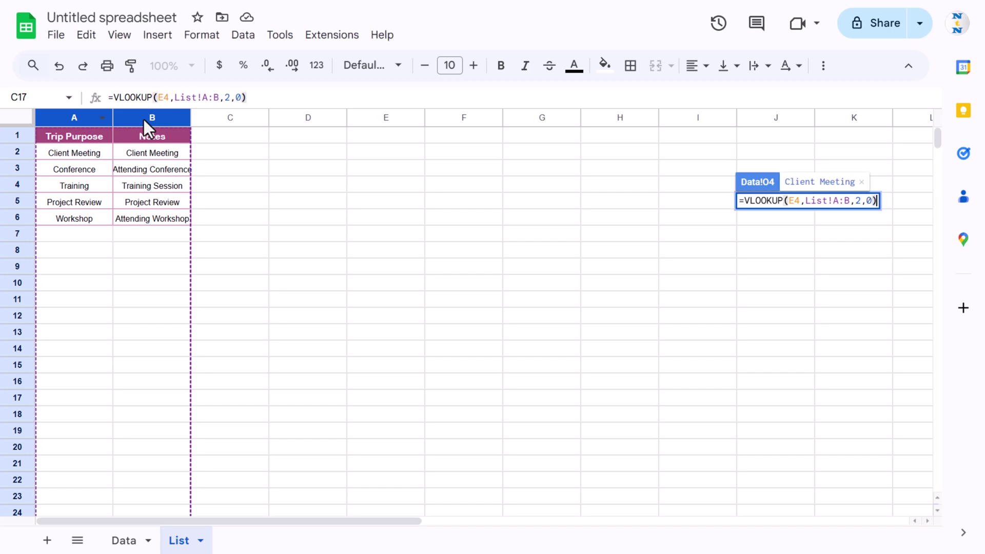
key(Return)
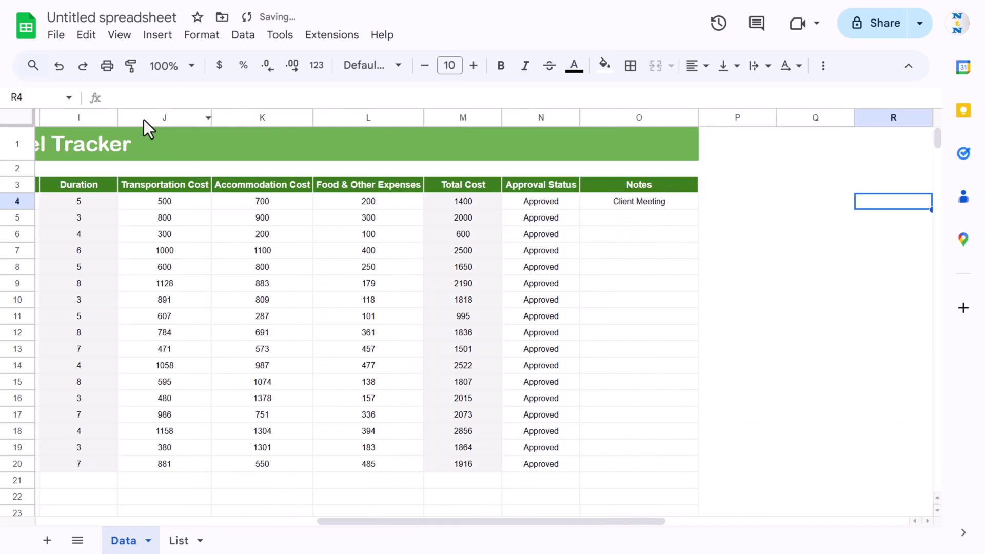
- Fill the Notes lookup formula down through O4:O20
key(Left)
key(ctrl+Down)
key(Right)
key(ctrl+shift+Up)
key(ctrl+d)
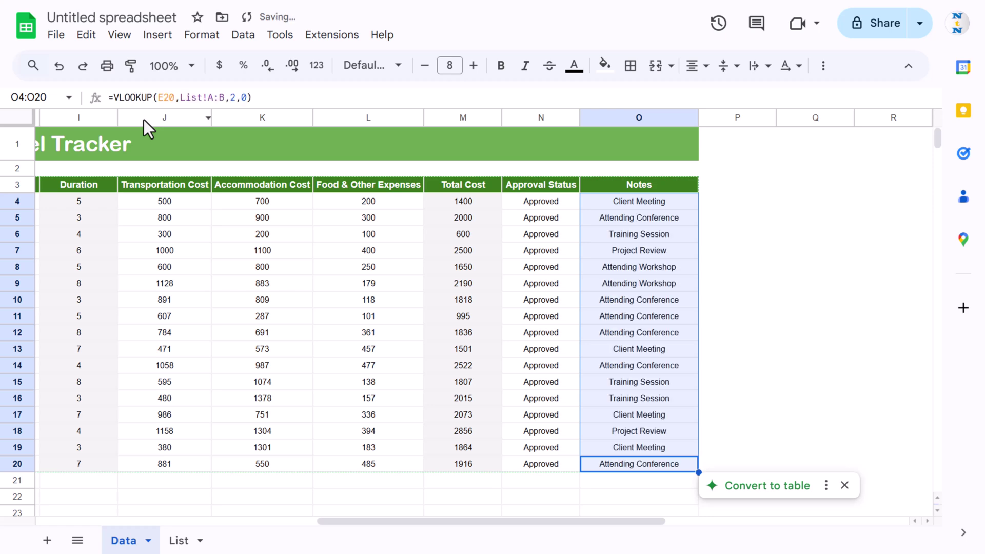
- Add an "Is valid date" data validation rule to the Departure Date and Return Date cells G4:H1000 in the Data sheet
key(ctrl+Up)
key(ctrl+Left)
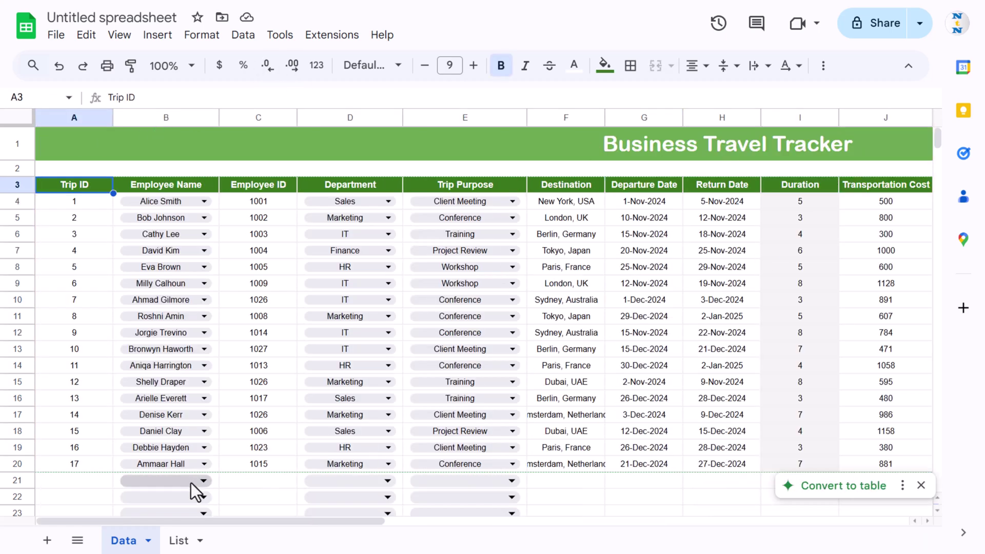
click(654, 201)
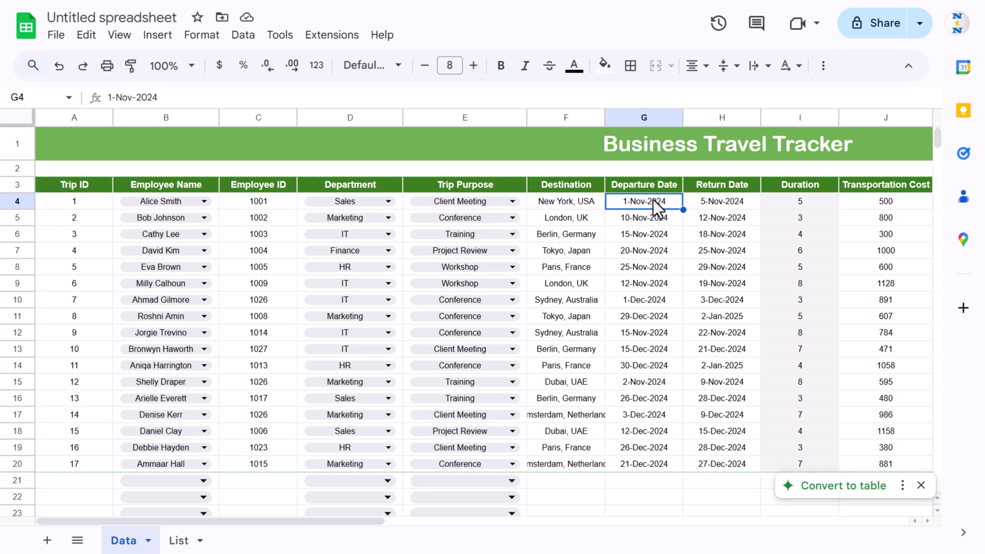
key(shift+Right)
key(ctrl+shift+Down)
key(ctrl+shift+Down)
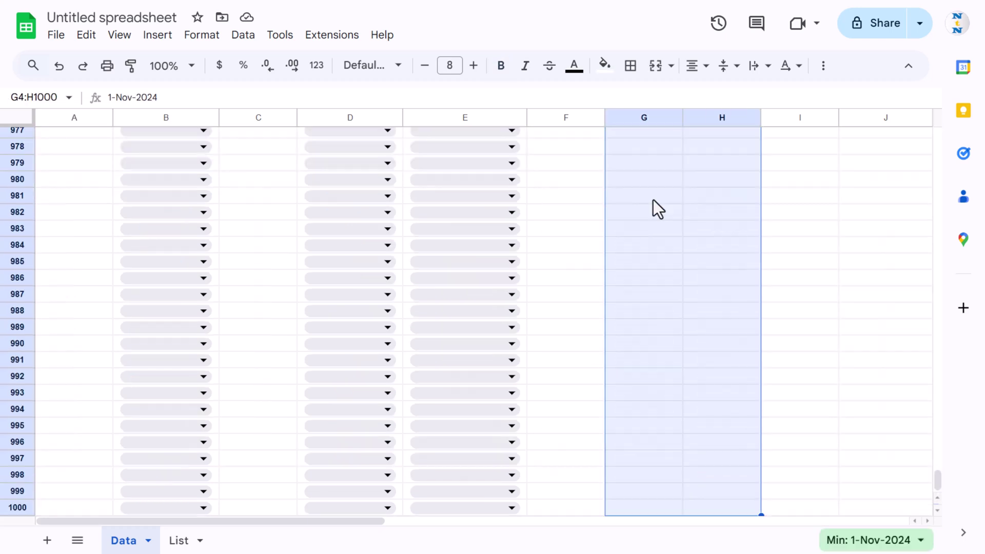
right_click(654, 199)
scroll(753, 436, down, 2)
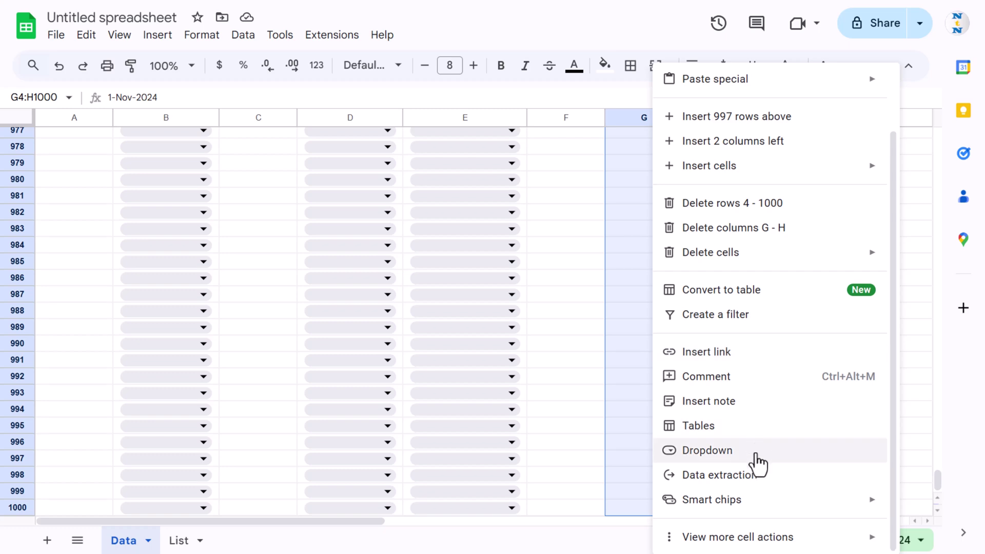
click(739, 450)
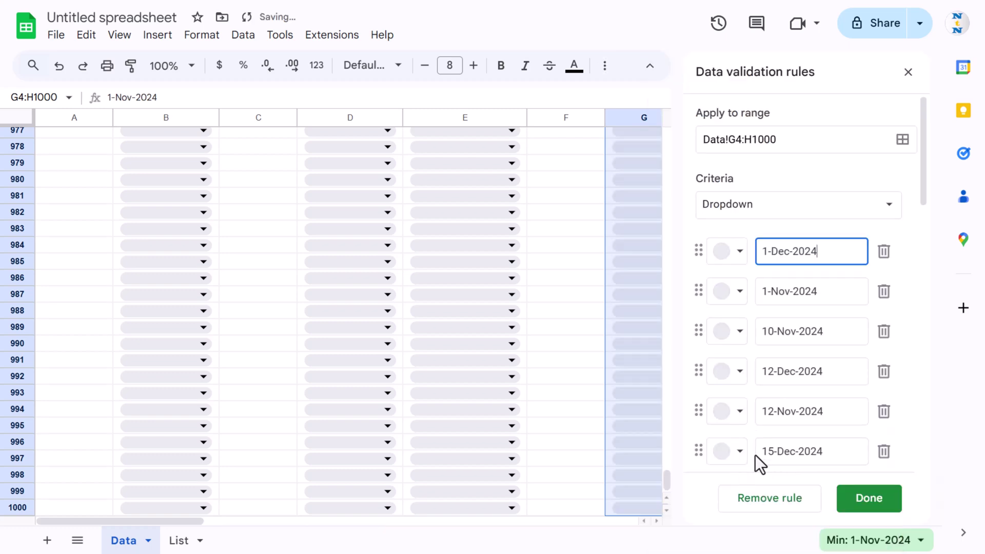
click(746, 216)
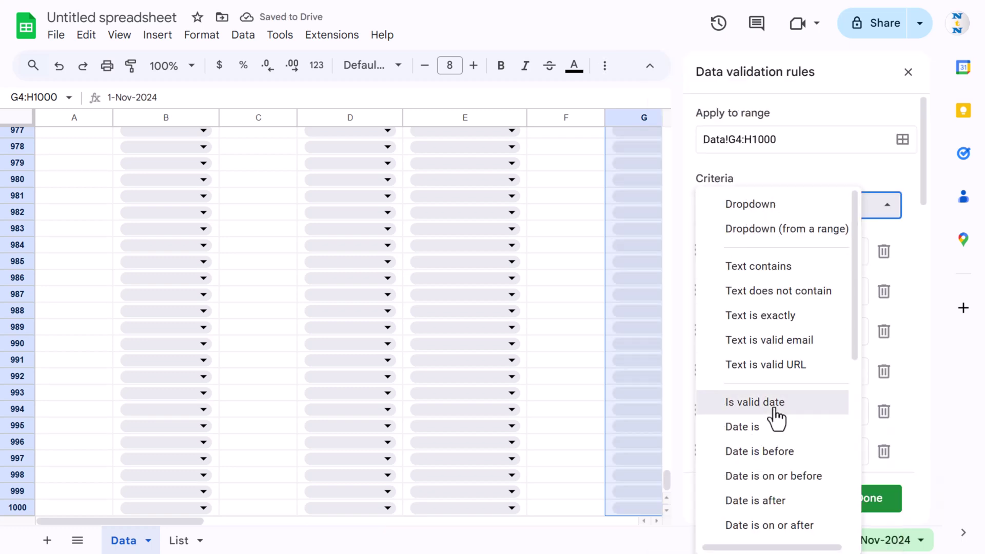
click(895, 504)
click(881, 505)
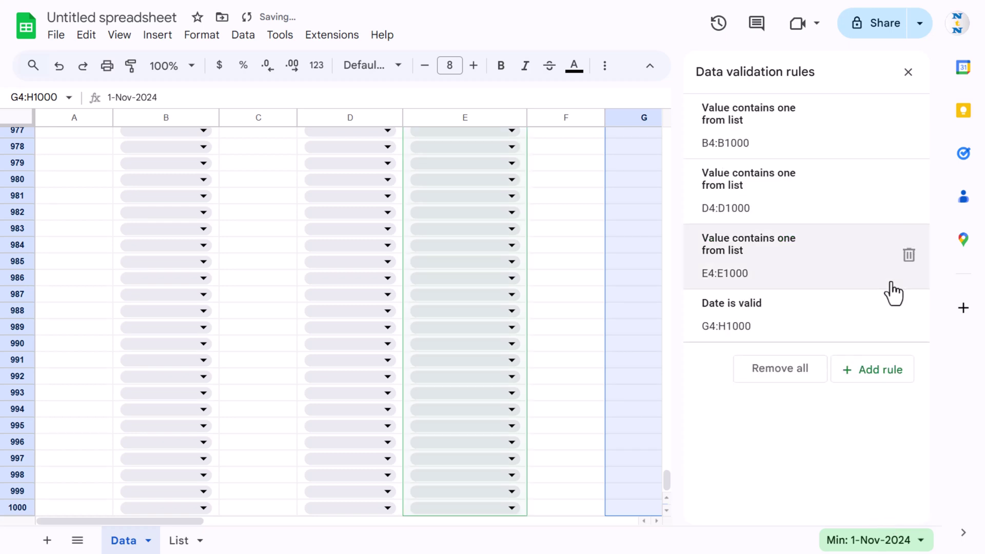
click(908, 71)
- Check that an empty Departure Date cell, G981, offers a date picker, and return to the start of the Data sheet
click(642, 200)
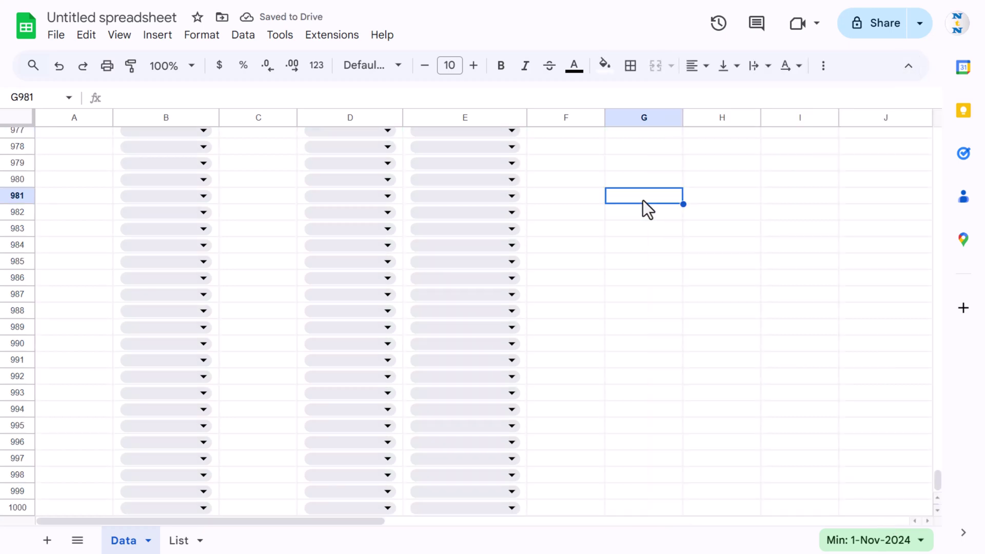
double_click(643, 200)
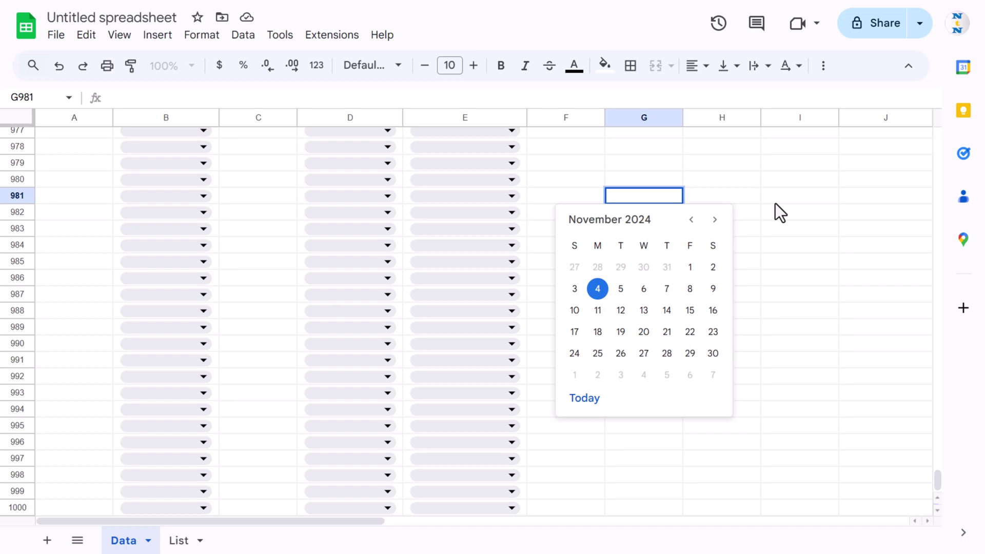
key(Escape)
key(ctrl+Up)
key(ctrl+Home)
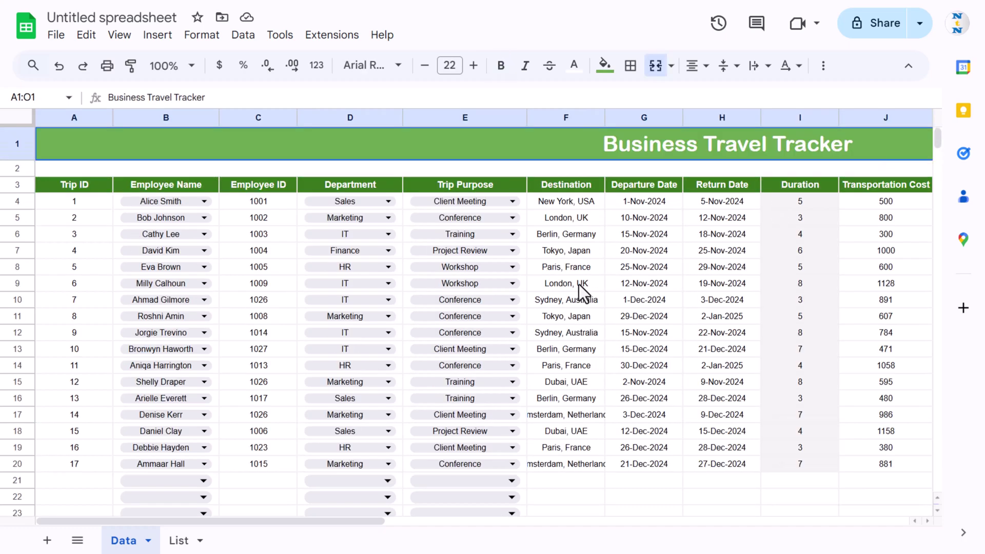
- Add a new sheet named Dashboard and place it before the Data sheet
click(47, 540)
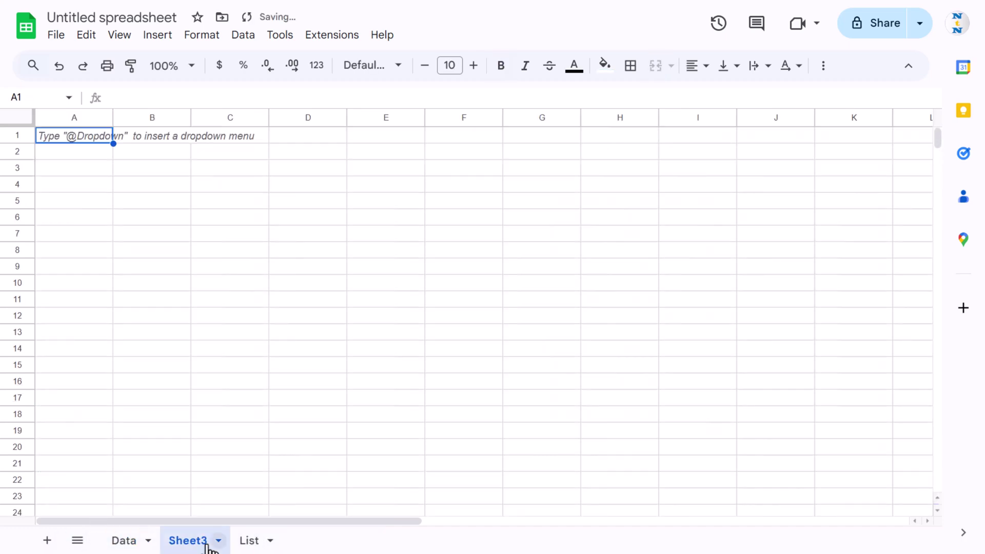
double_click(189, 543)
text(Dashboard)
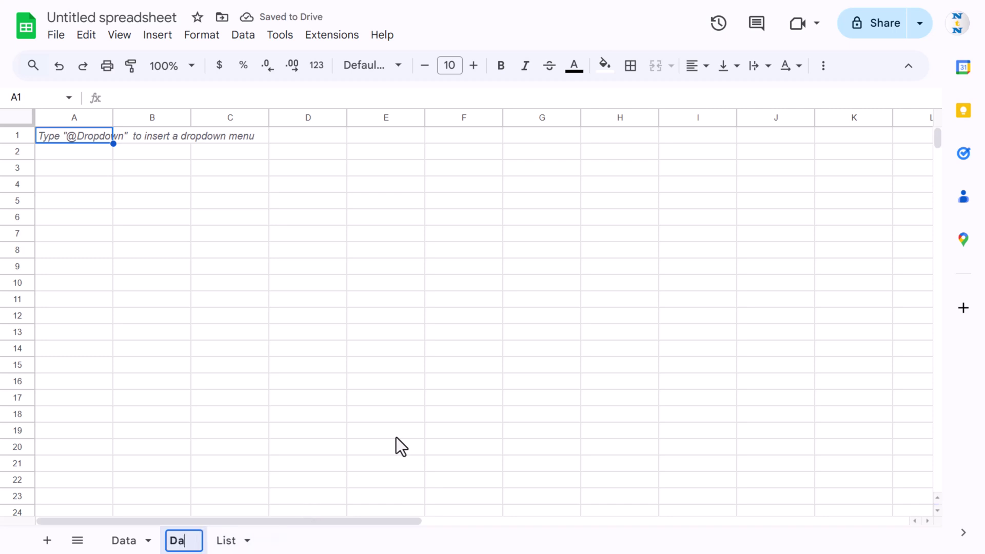
key(Return)
drag(205, 546, 132, 541)
- Copy the green Business Travel Tracker title banner from the Data sheet into row 1 of the Dashboard sheet
drag(74, 134, 883, 138)
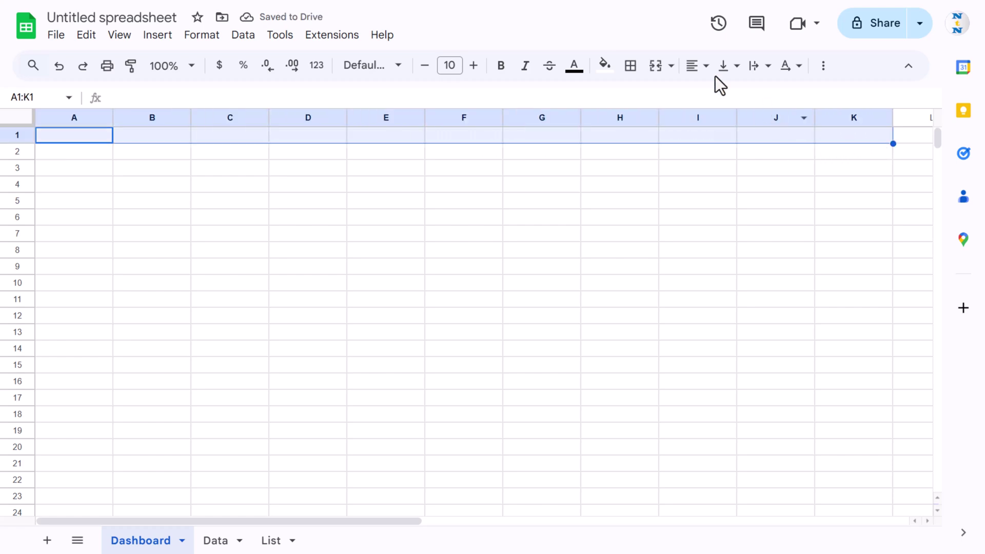
click(219, 544)
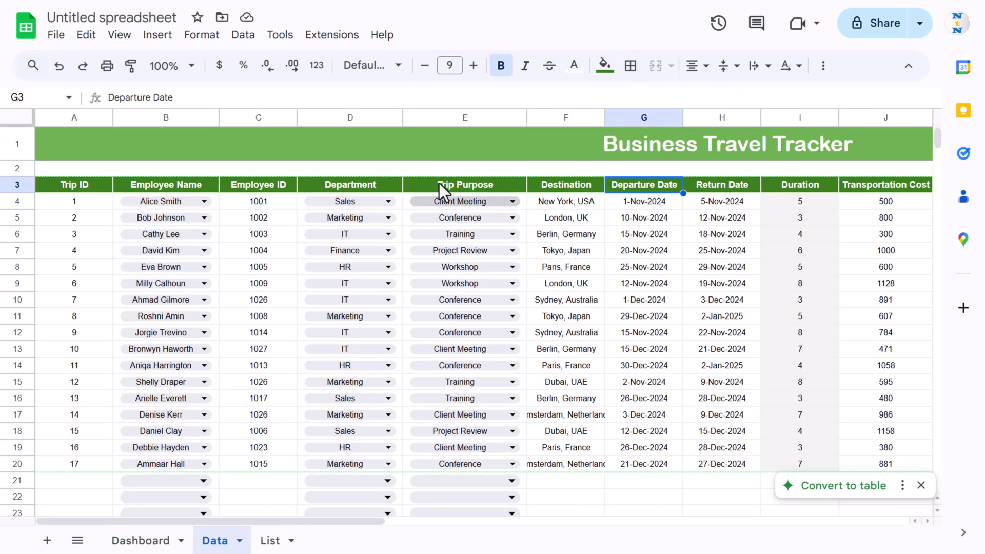
click(492, 137)
key(ctrl+c)
click(148, 544)
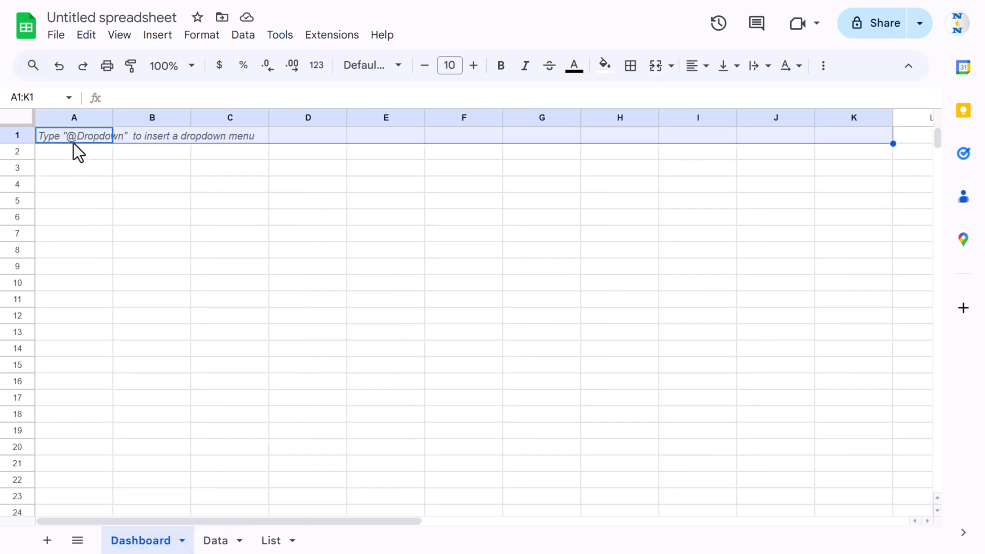
key(ctrl+v)
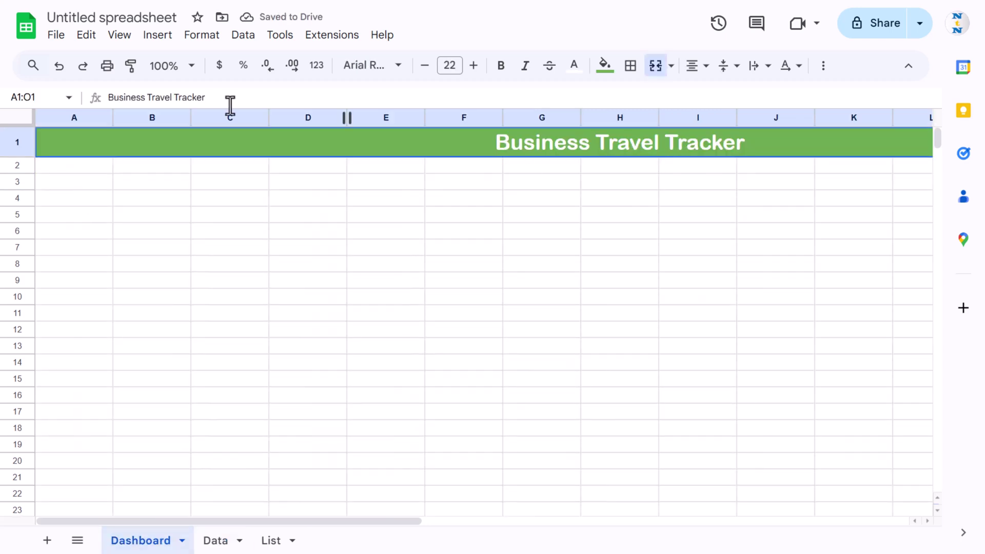
- Change the Dashboard banner text to Business Travel Dashboard
click(301, 103)
key(BackSpace)
key(BackSpace)
key(BackSpace)
key(BackSpace)
key(BackSpace)
key(BackSpace)
key(BackSpace)
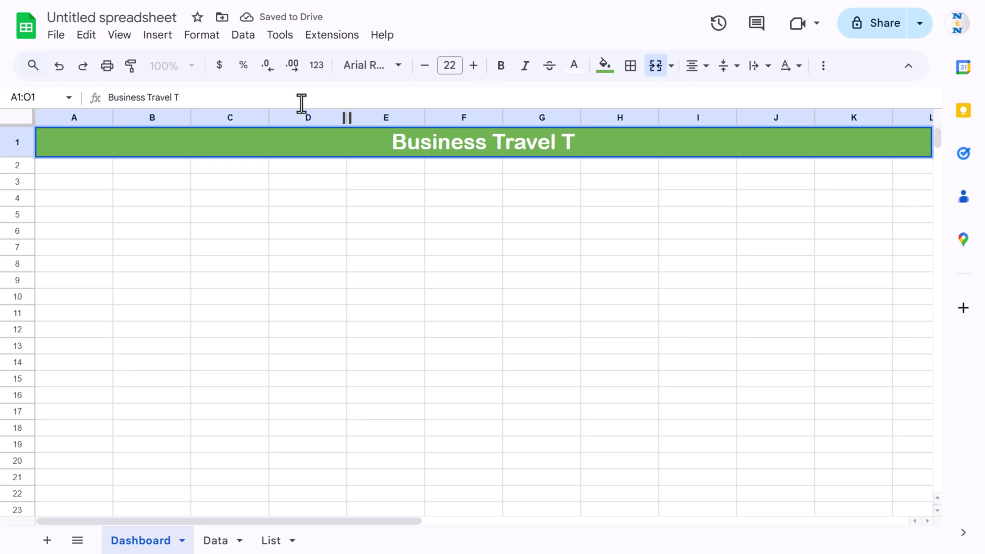
text(Dashboard)
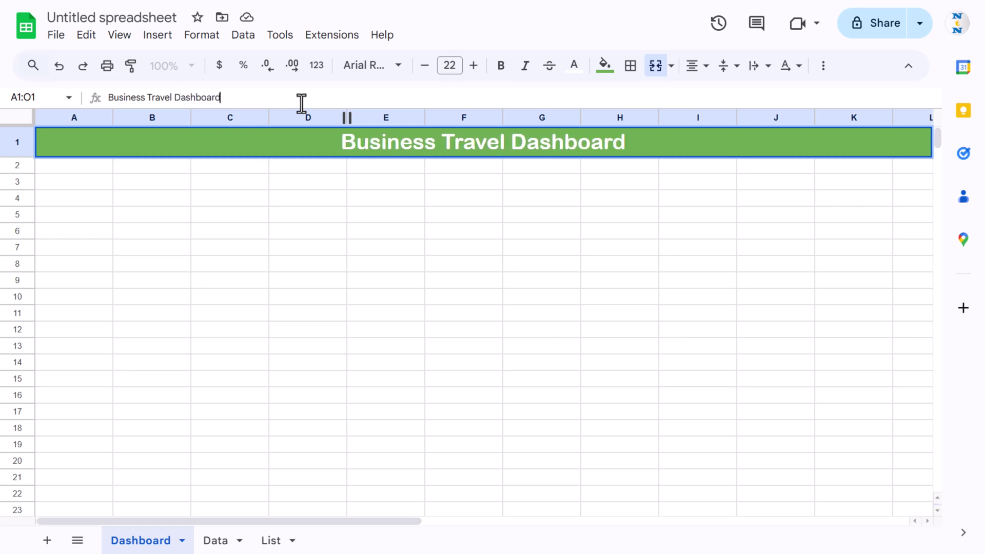
key(Return)
- Hide the gridlines on the Dashboard sheet
click(126, 36)
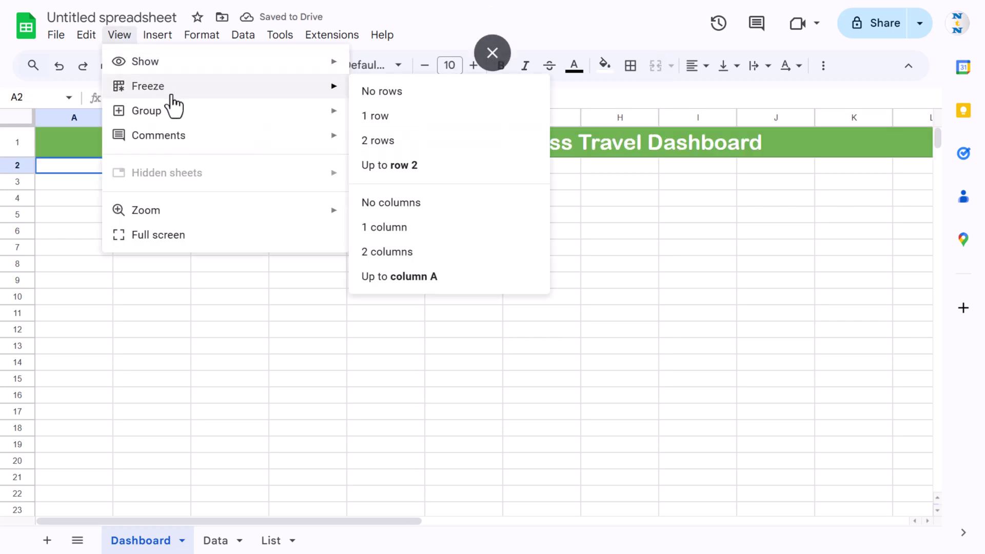
mouse_move(178, 69)
click(405, 97)
click(390, 234)
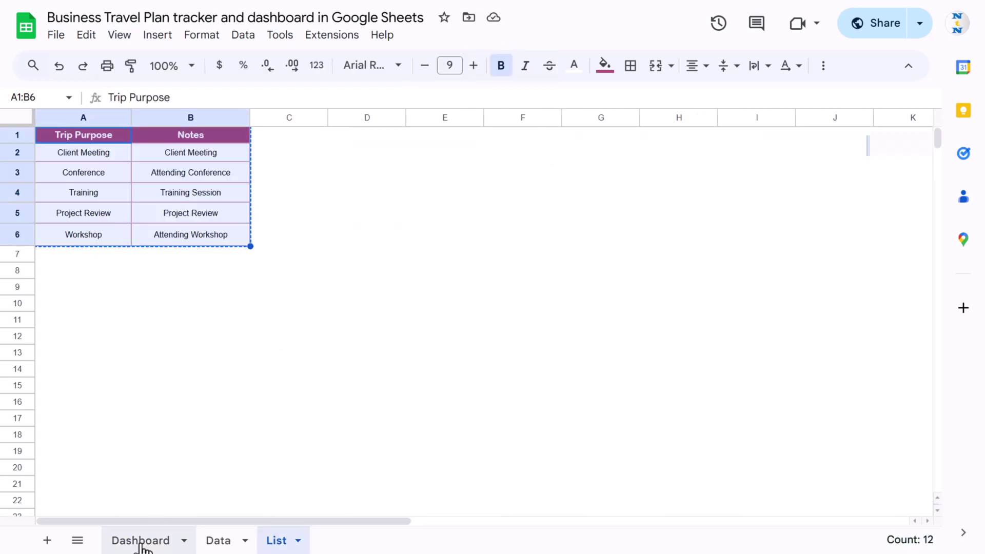
- Consult the finished tracker's Dashboard for reference, and merge A3:B3 in the new Dashboard with the heading Transport Cost
click(141, 541)
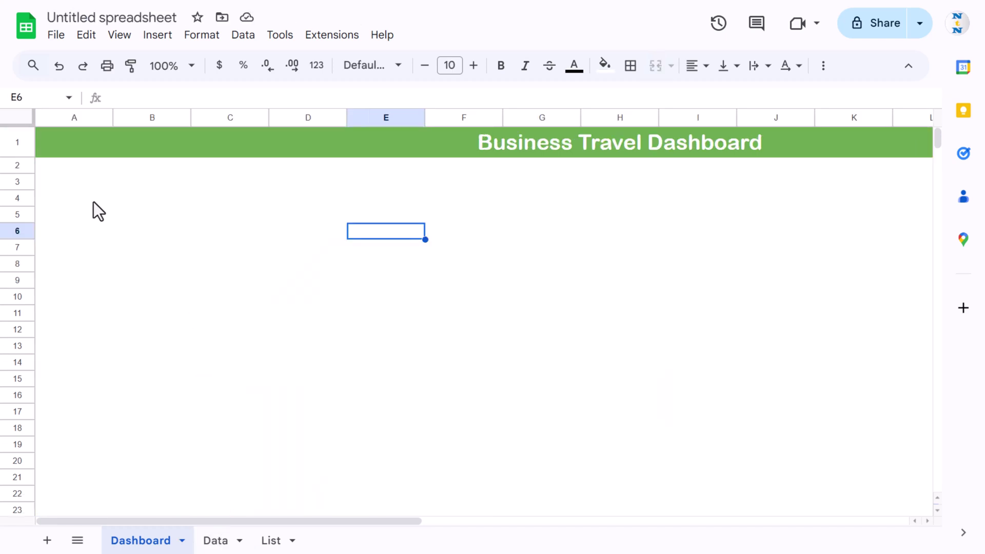
click(55, 197)
drag(56, 182, 161, 183)
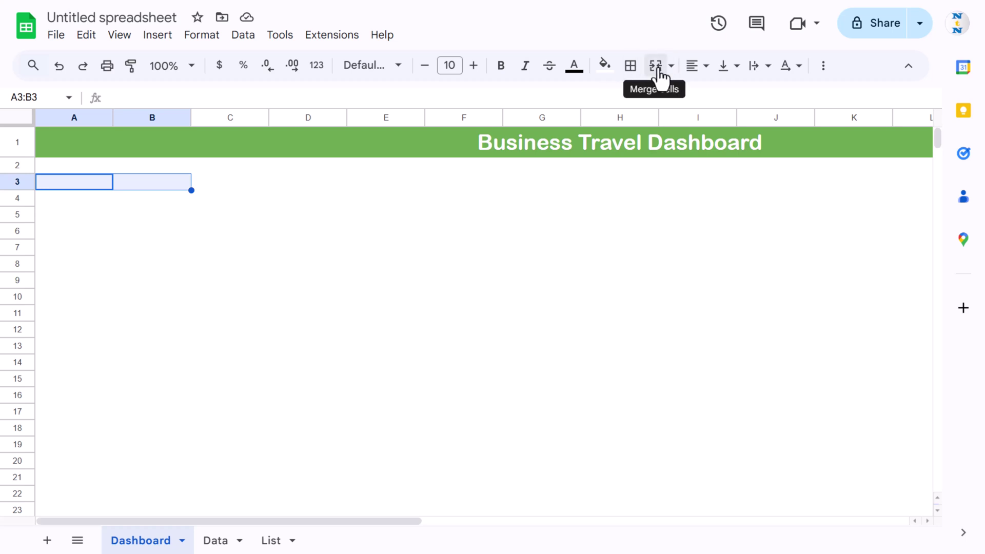
click(656, 67)
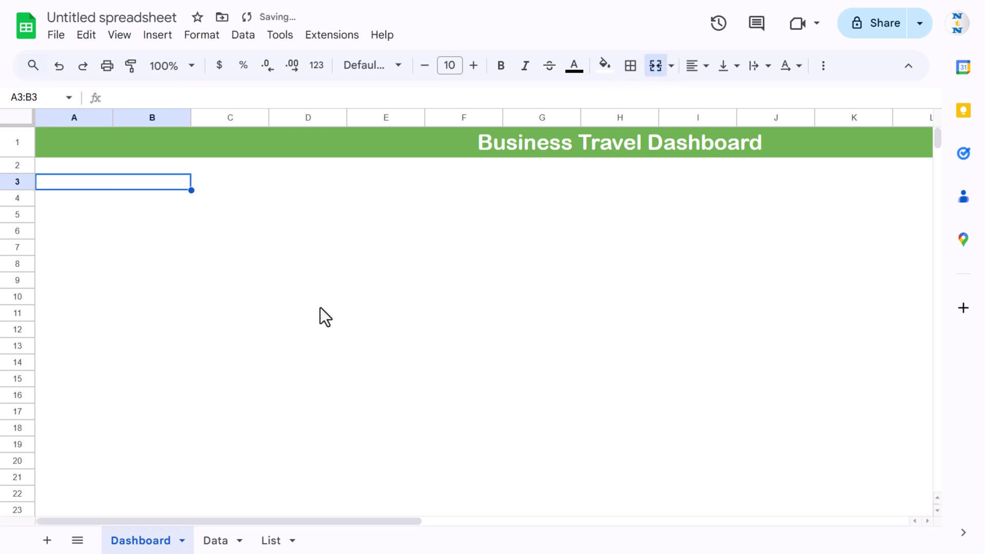
text(Transport Cost)
key(Return)
key(Up)
- Format the Transport Cost heading as centred horizontally and vertically, with a dark green fill and bold white text
click(694, 65)
click(721, 96)
click(727, 66)
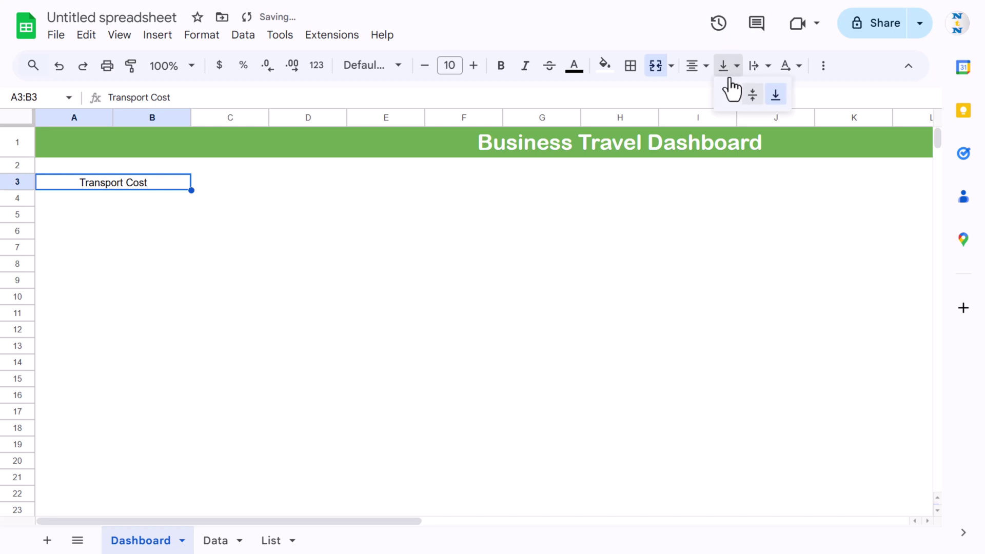
click(740, 96)
click(606, 66)
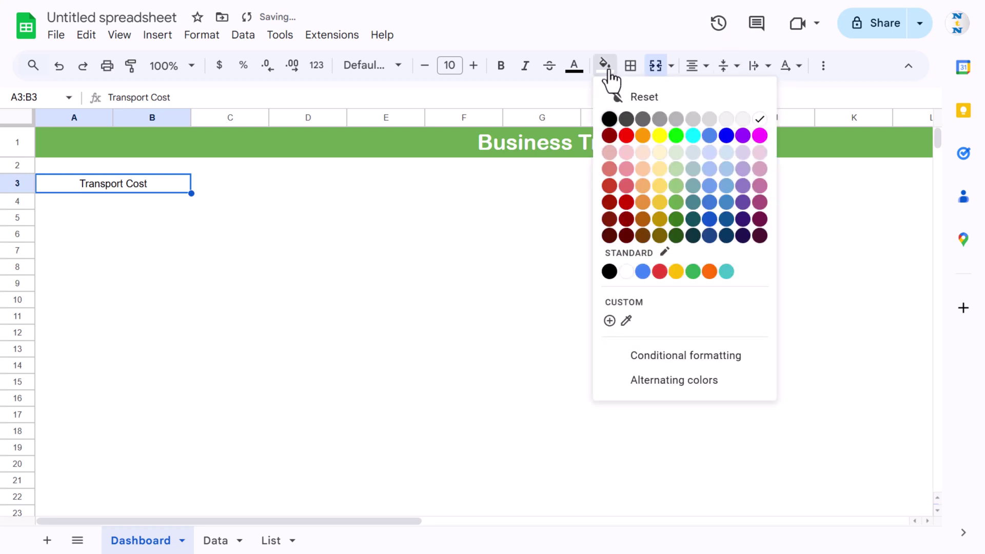
click(676, 219)
click(574, 66)
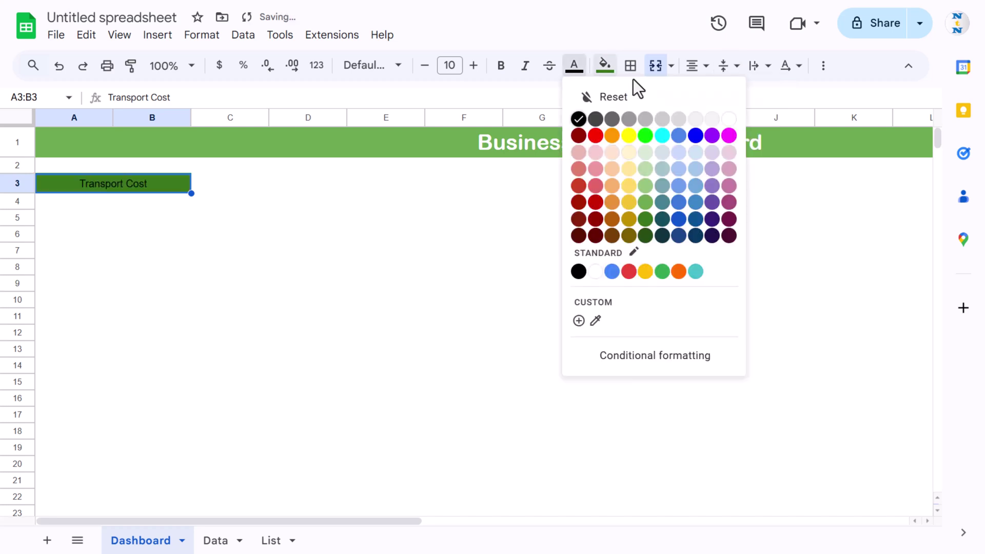
click(729, 119)
click(501, 66)
- Merge cells A4:B8 below the Transport Cost heading into one block and fill it light green
drag(57, 202, 168, 269)
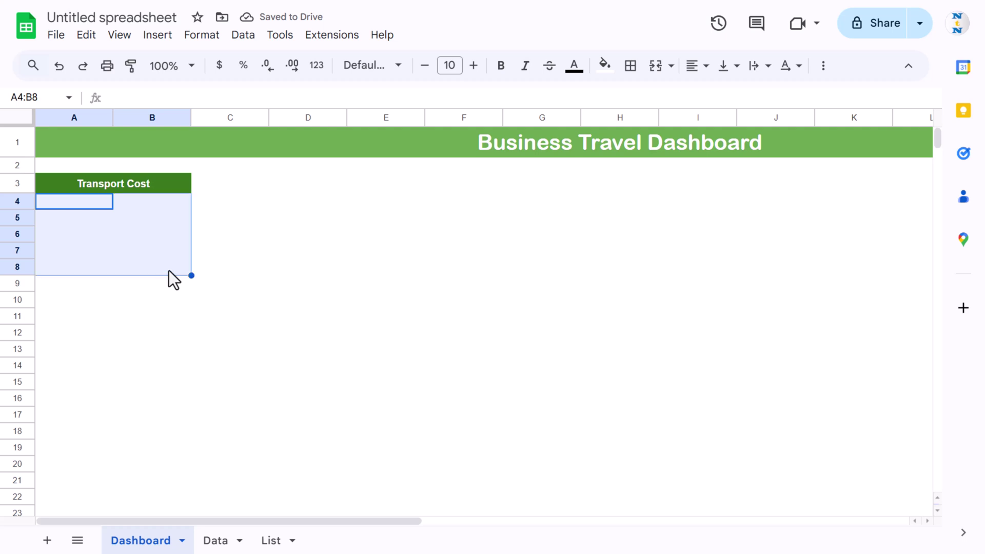
click(656, 67)
click(606, 65)
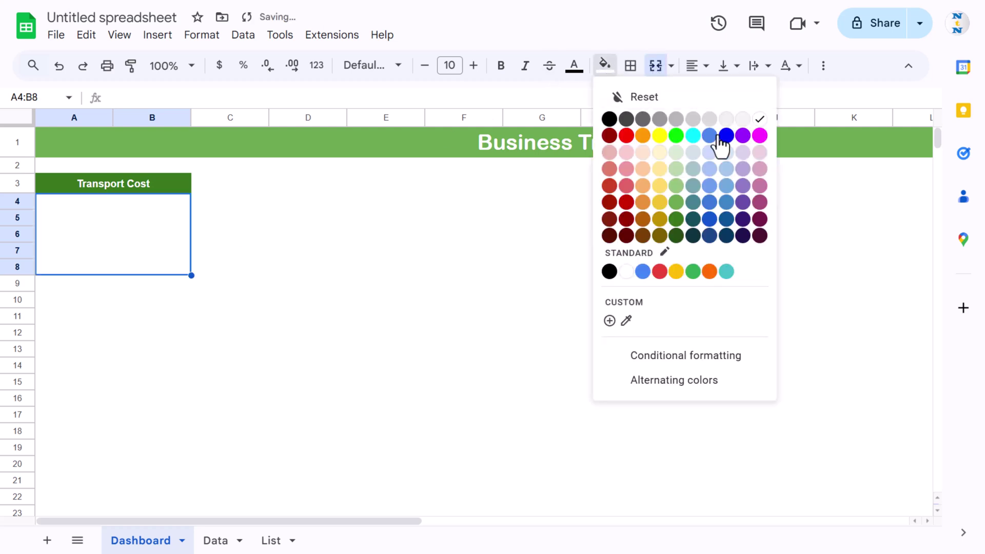
click(676, 180)
click(308, 234)
- Enter =SUM(Data!J:J) in the merged block A4:B8 to total the Transportation Cost column
click(178, 227)
text(=sum)
key(Tab)
click(215, 541)
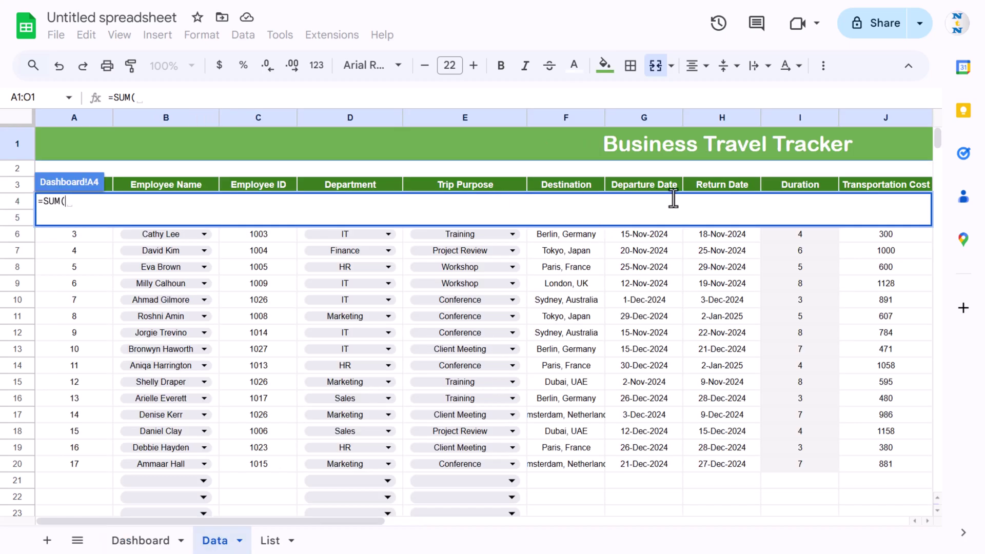
click(884, 119)
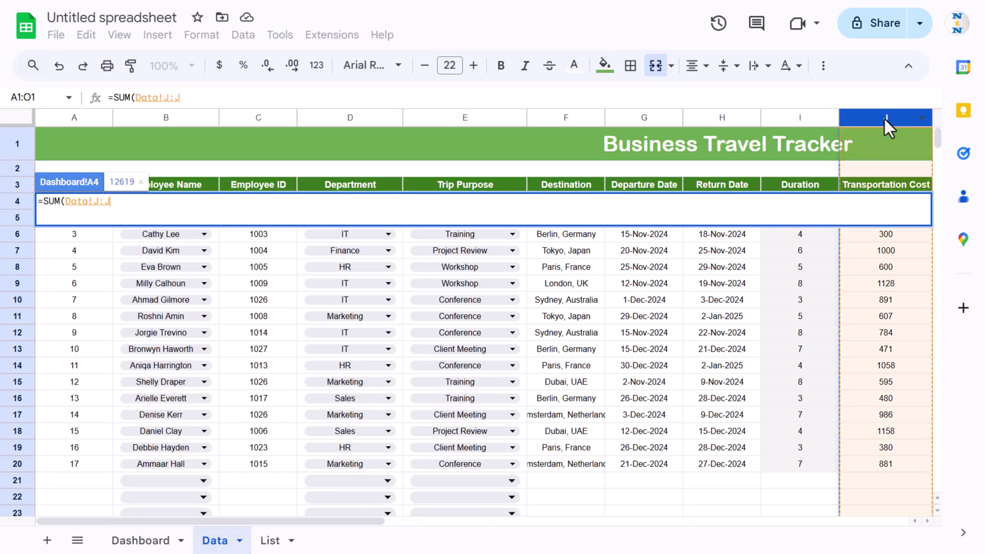
key(Return)
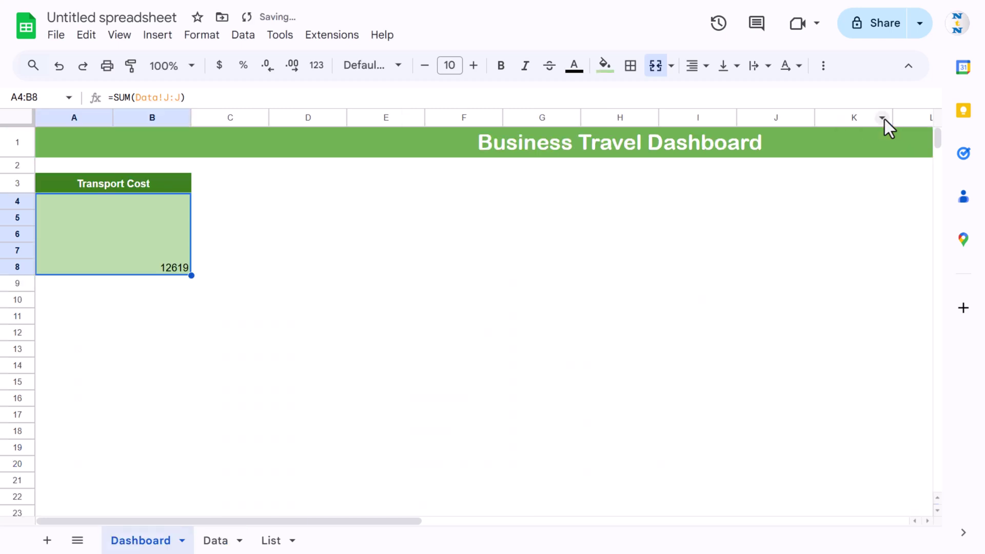
- Centre the transport cost total horizontally and vertically in its merged block
click(707, 69)
click(722, 95)
click(737, 66)
click(752, 95)
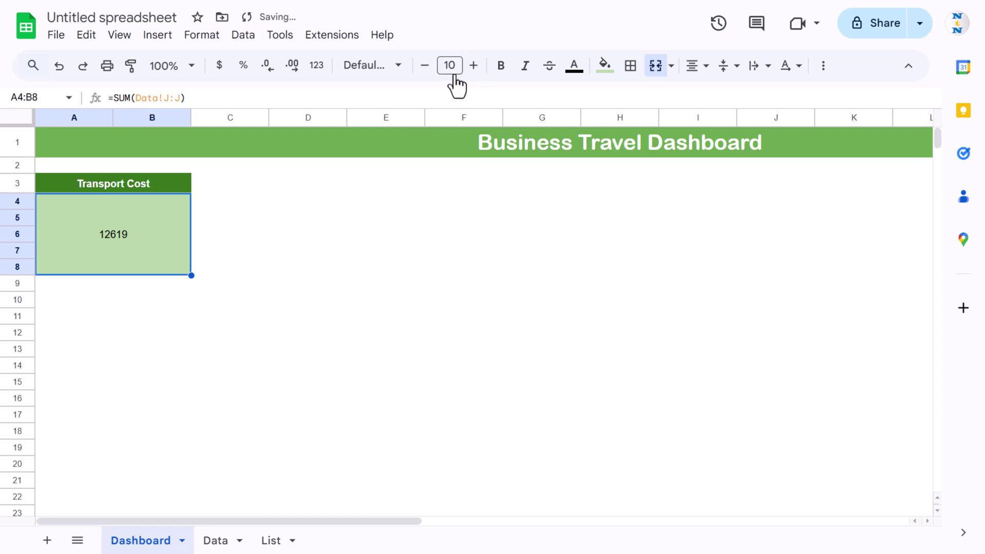
- Format the transport cost total in Arial Rounded, size 30, with white text
click(390, 65)
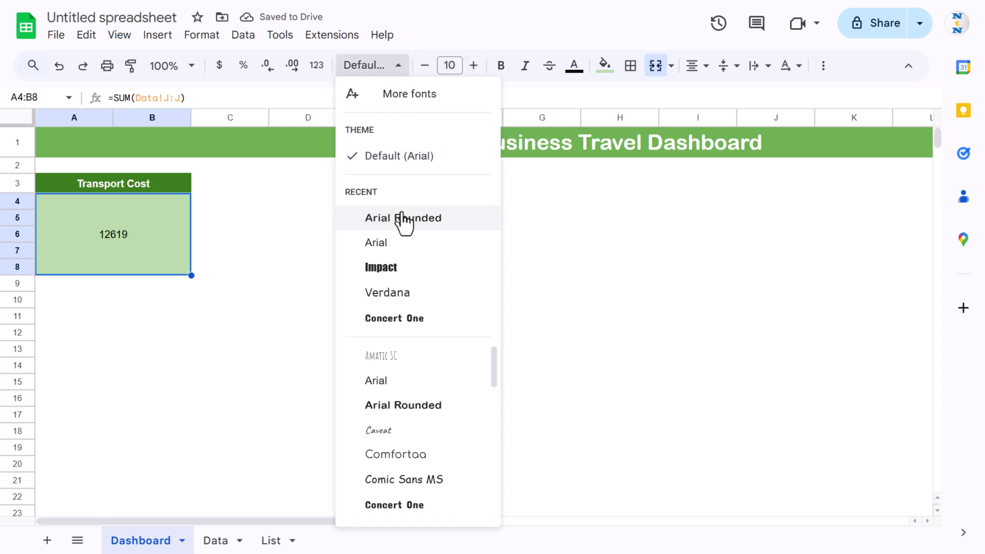
click(403, 218)
click(458, 66)
text(30)
key(Return)
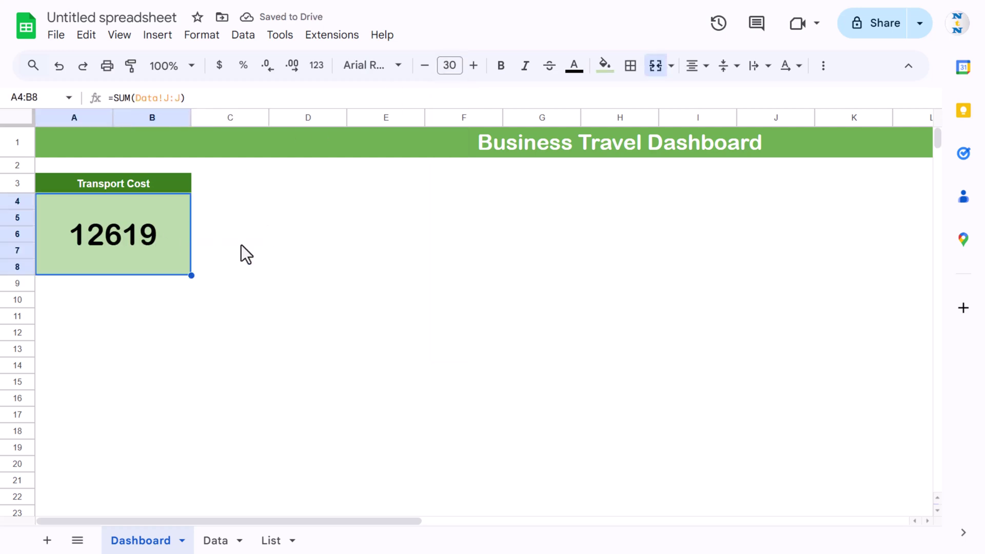
click(574, 66)
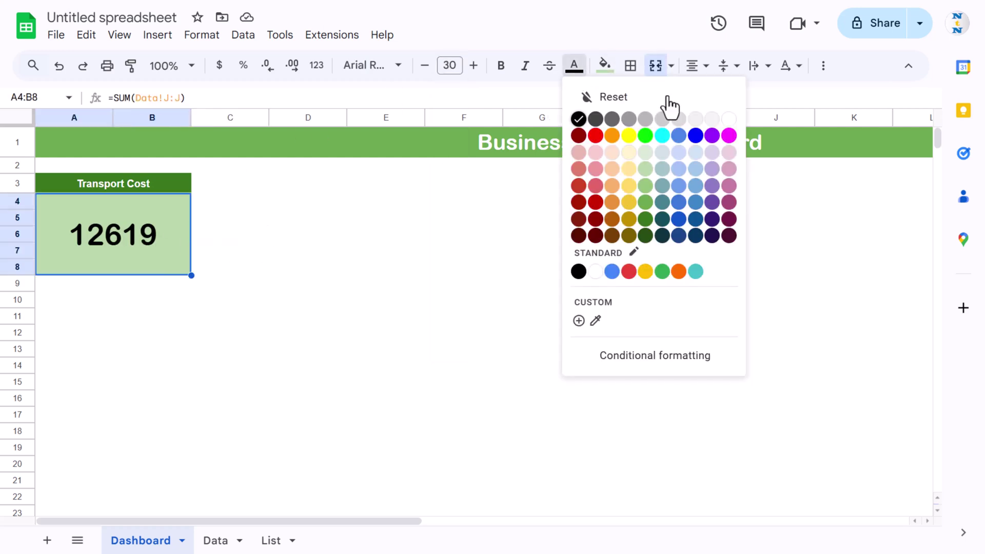
click(729, 119)
click(316, 266)
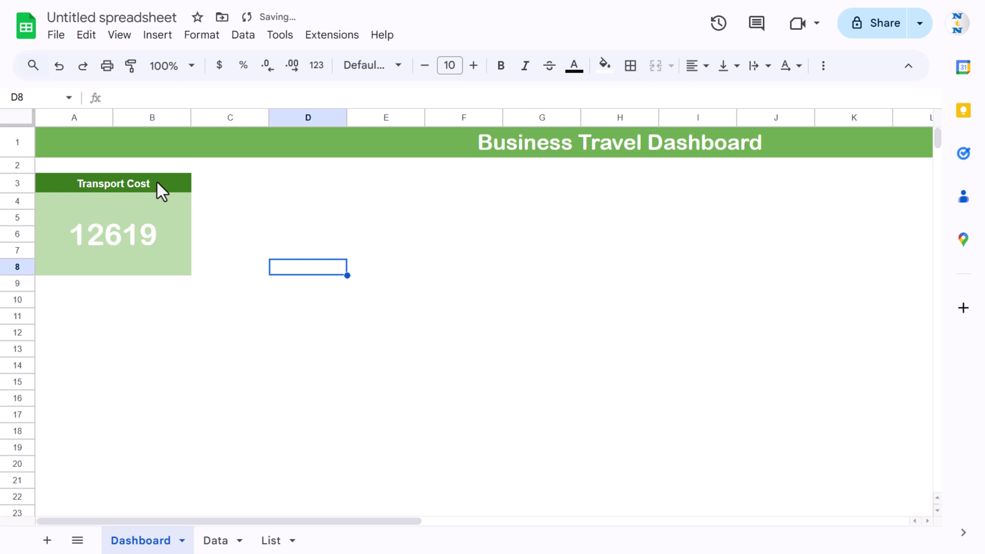
- Copy the Transport Cost card with its heading and total, and paste copies starting at D3, G3 and J3
drag(157, 182, 158, 257)
key(ctrl+c)
click(303, 175)
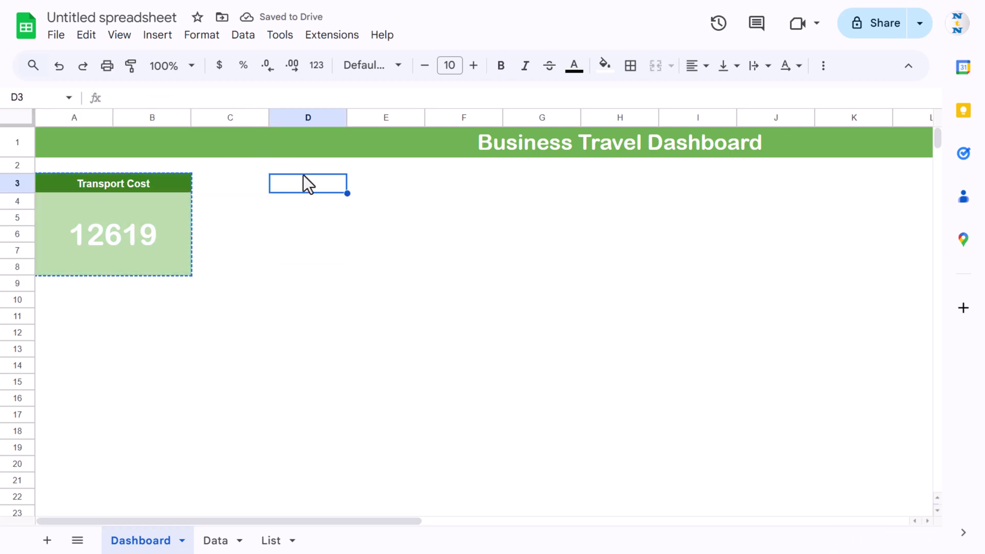
key(ctrl+v)
key(Right)
key(Right)
key(ctrl+v)
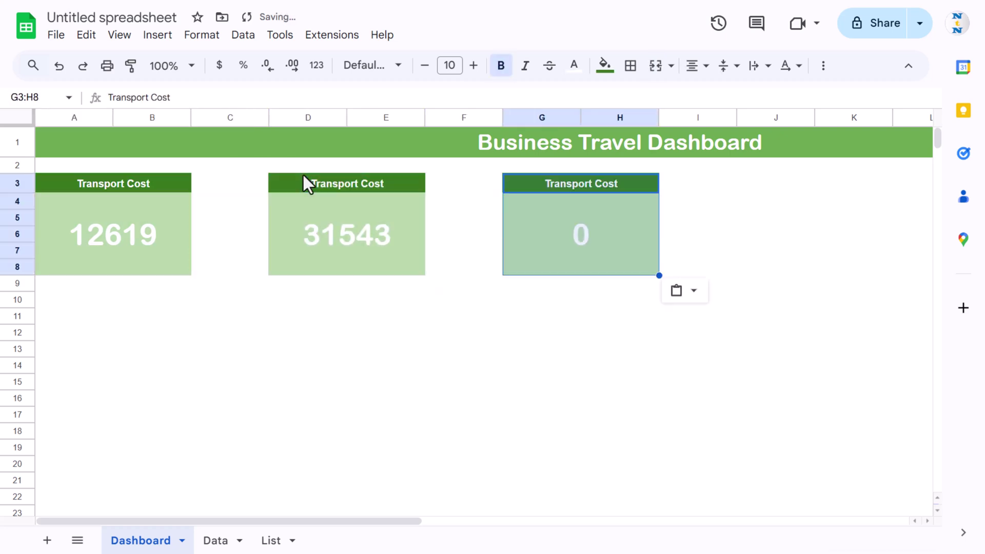
key(Right)
key(Right)
key(ctrl+v)
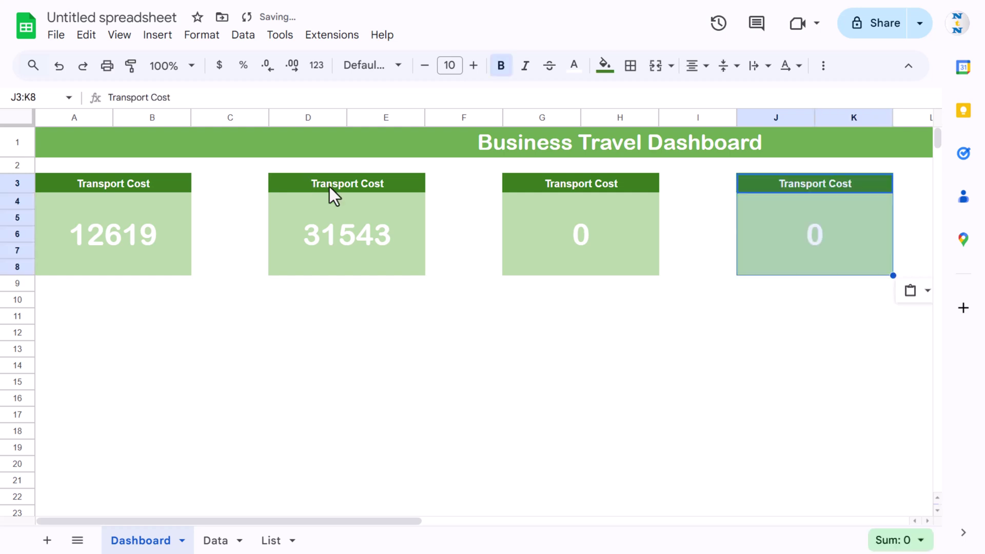
- Replace the second card's heading in D3:E3 with Accommodation Cost, copied from the Data sheet's column K header
click(333, 250)
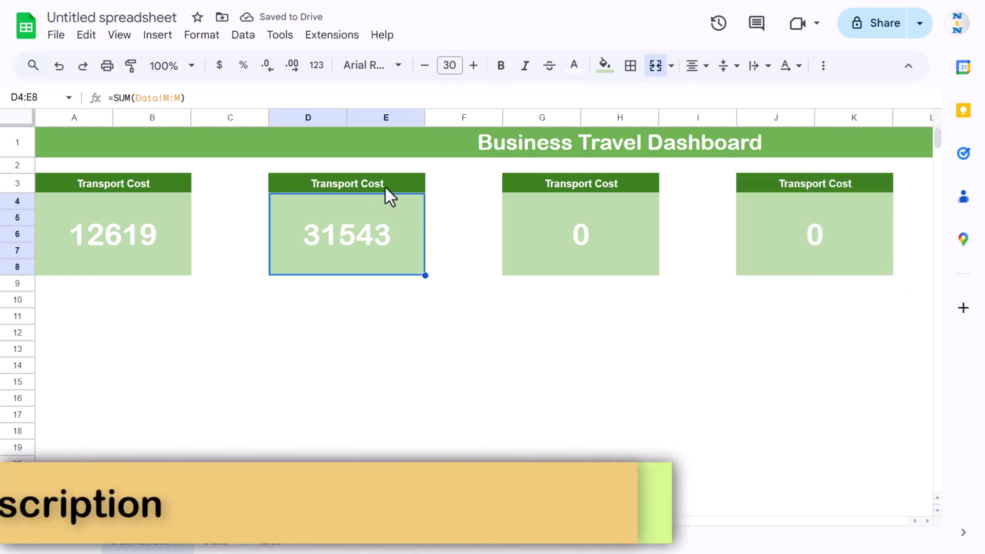
click(222, 541)
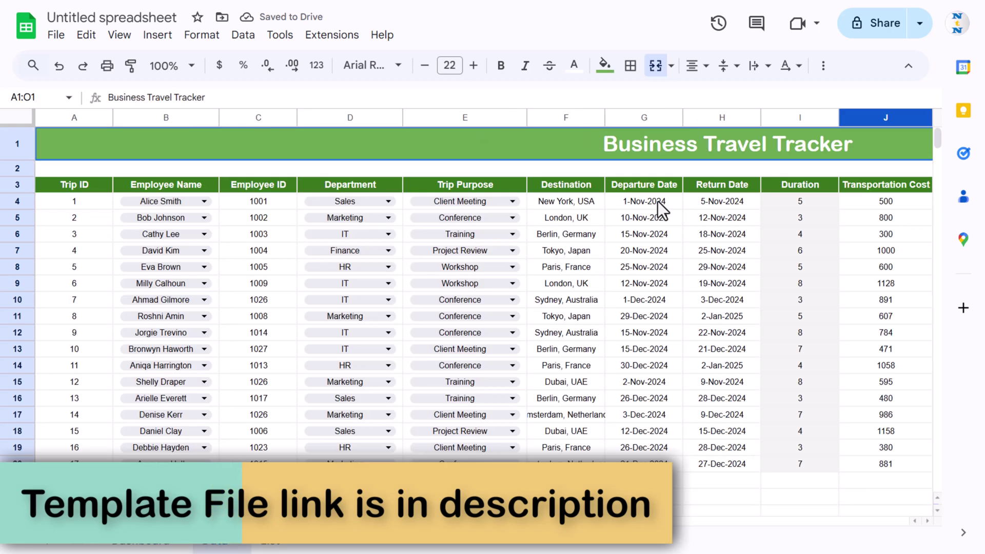
click(878, 183)
key(Right)
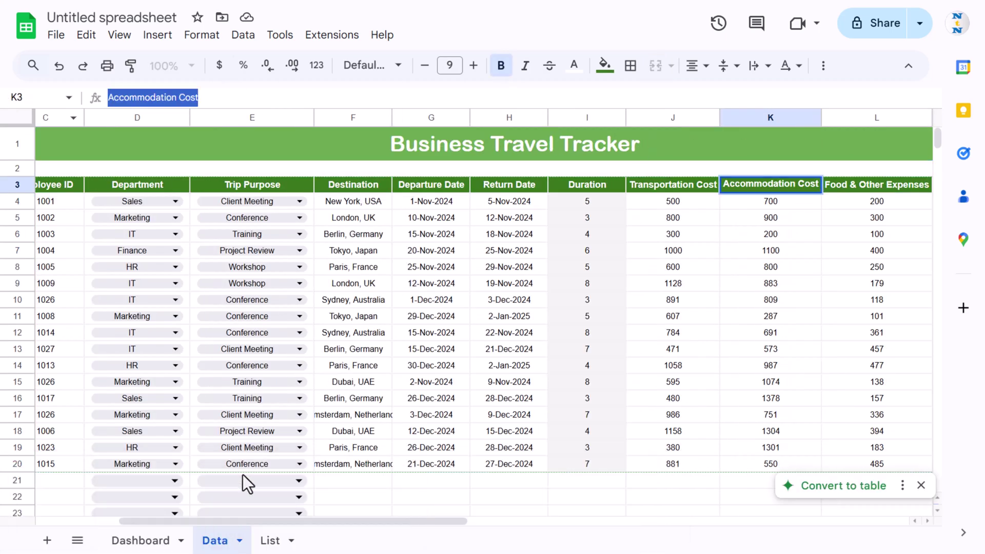
click(166, 544)
click(374, 176)
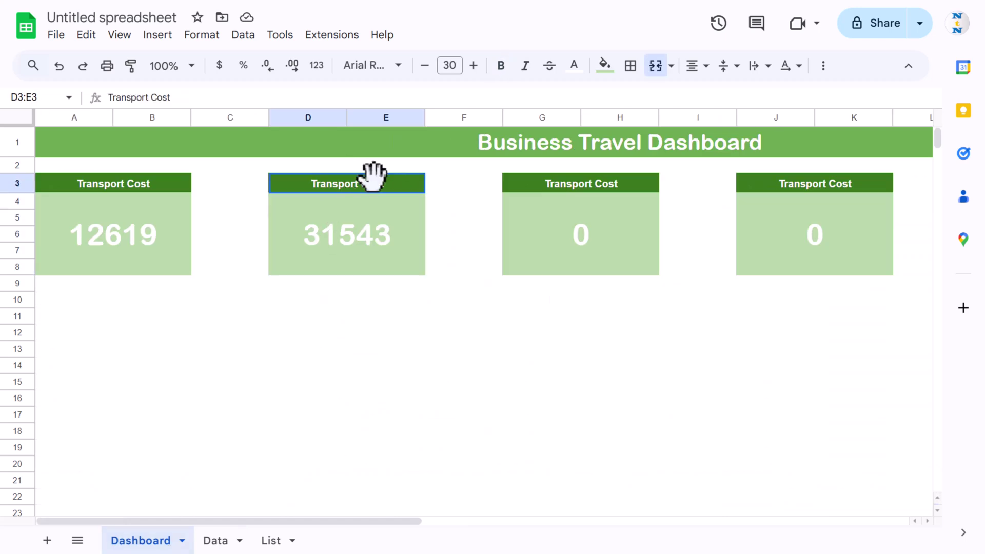
key(BackSpace)
key(ctrl+v)
key(Return)
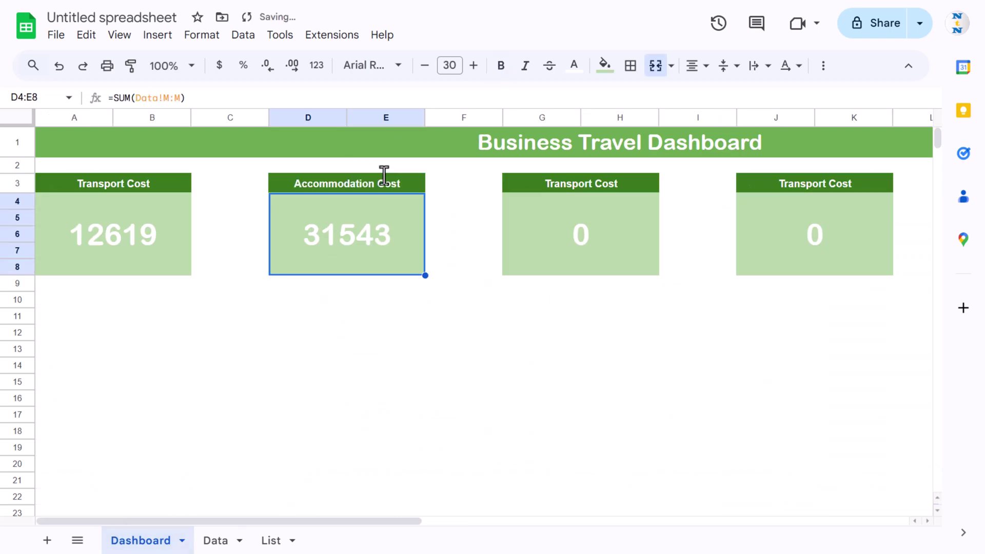
- Enter =SUM(Data!K:K) in the second card's block D4:E8 to total the Accommodation Cost column
text(=sum)
key(Tab)
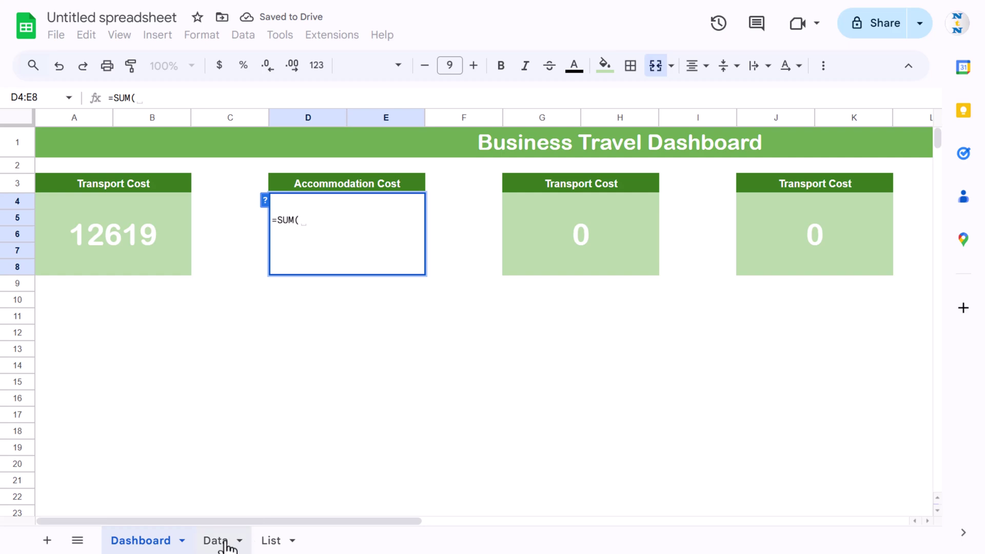
click(226, 540)
click(779, 117)
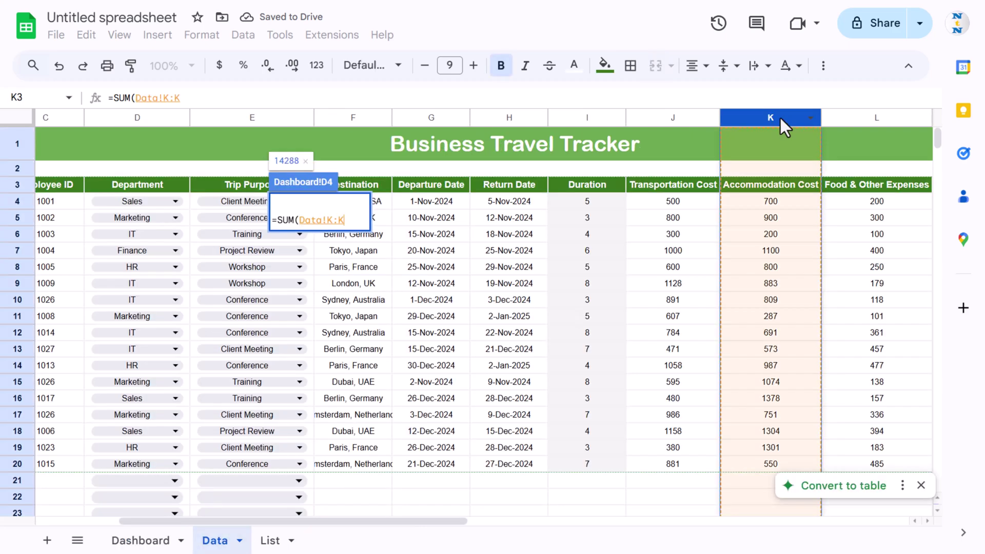
key(Return)
- Replace the third card's heading in G3:H3 with Food & Other Expenses, copied from the Data sheet's column L header
key(Up)
key(Down)
key(Right)
key(Up)
key(Right)
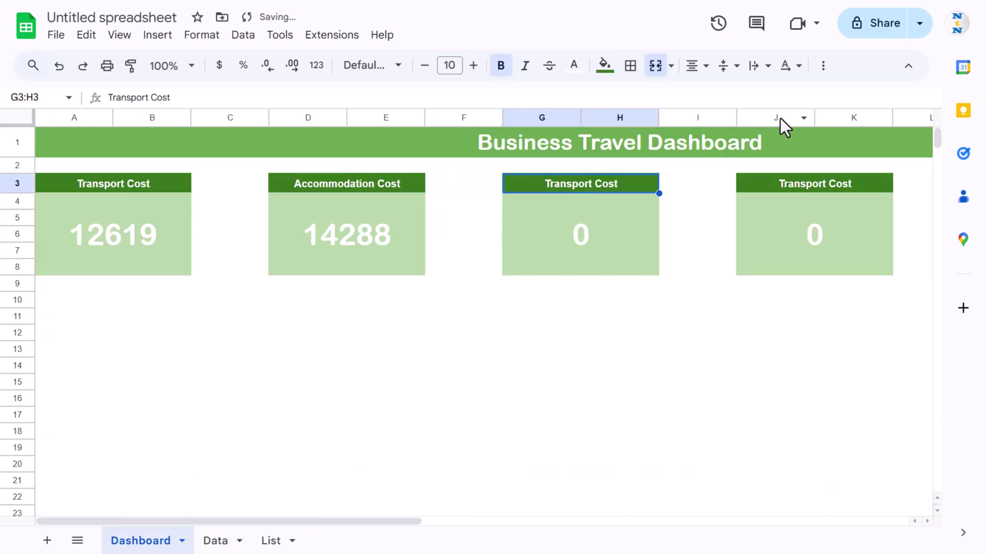
click(216, 541)
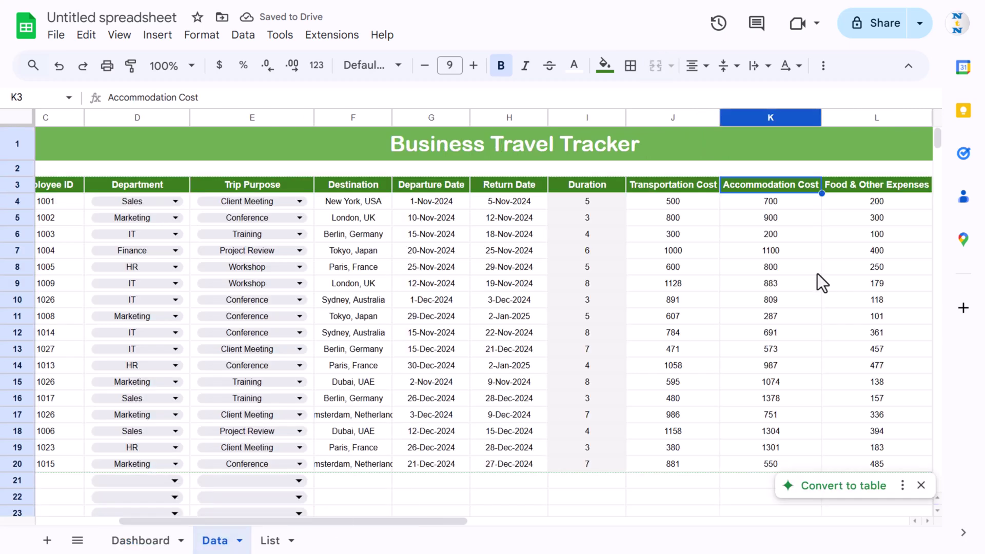
click(878, 191)
click(205, 97)
key(ctrl+a)
key(Escape)
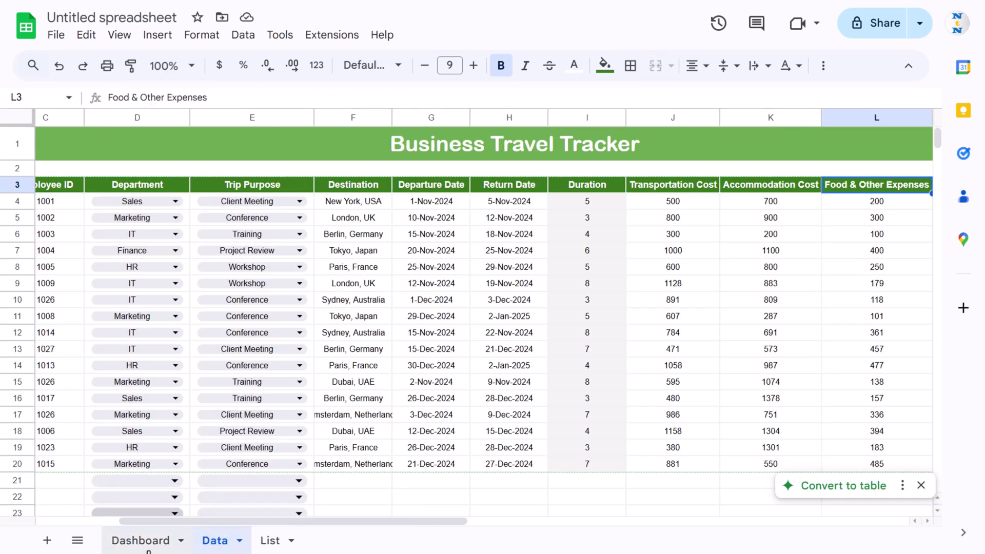
click(141, 541)
key(BackSpace)
key(ctrl+v)
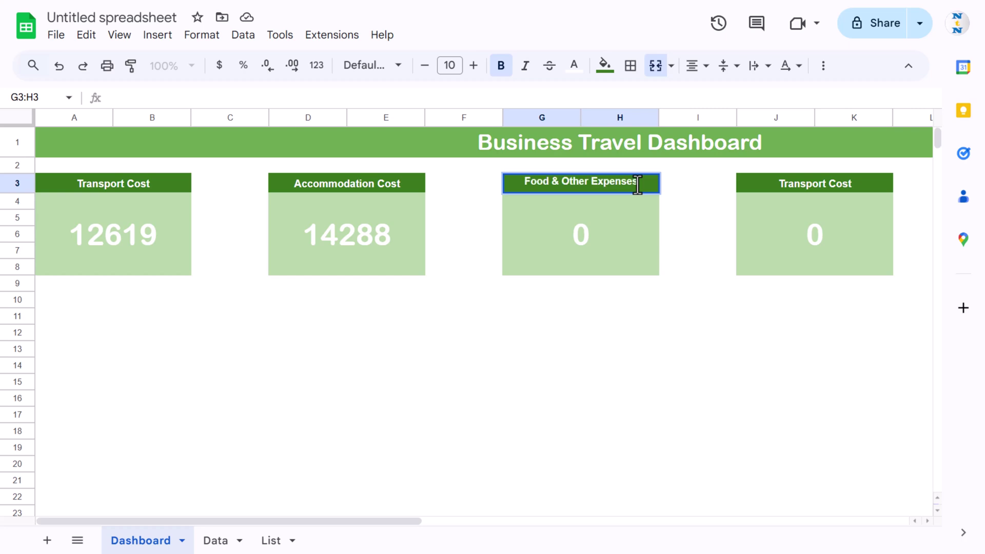
key(Return)
- Enter a SUM of the Data sheet's column L in block G4:H8 to total Food & Other Expenses
text(=su)
key(Tab)
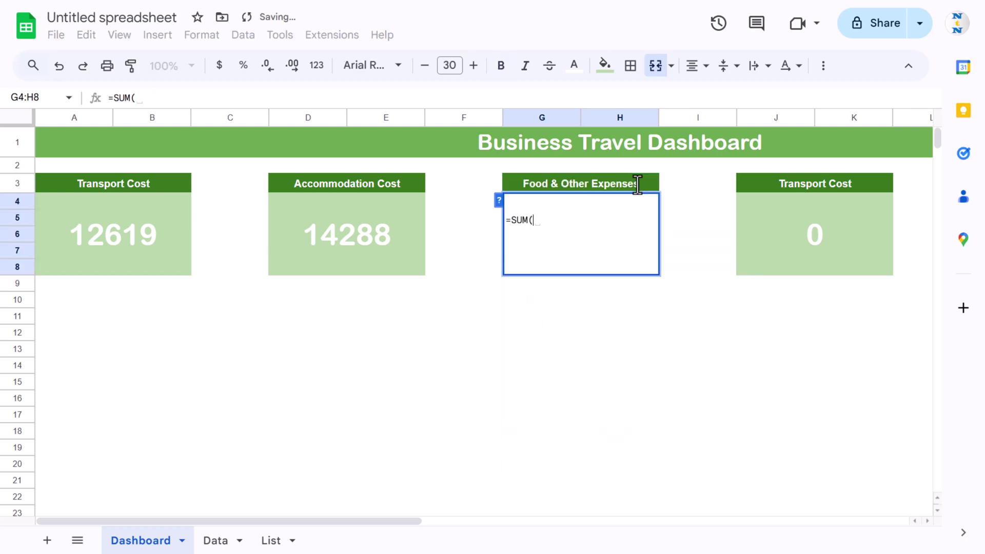
click(215, 540)
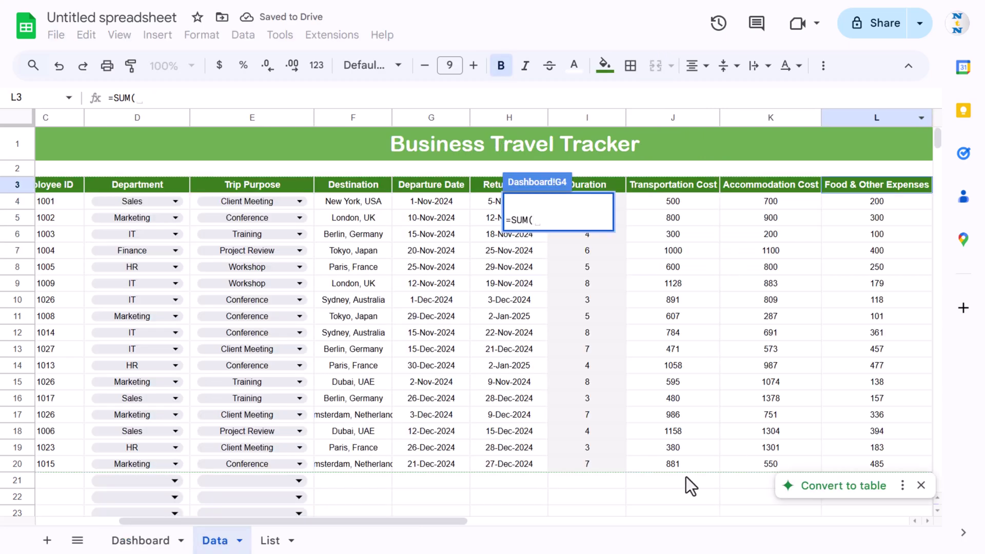
drag(352, 521, 398, 521)
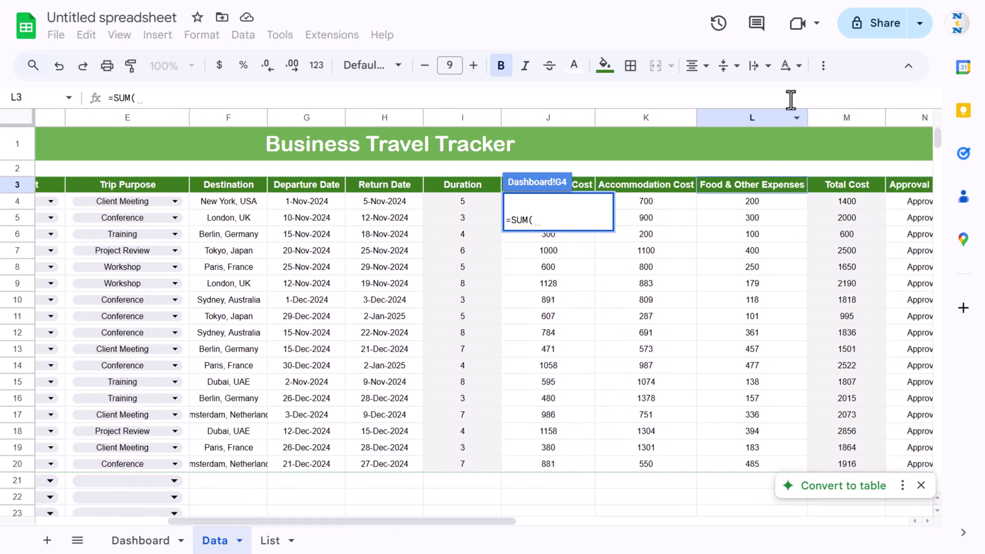
click(772, 118)
key(Return)
- Enter =SUM(Data!M:M) in the fourth card's block J4:K8 to total the Total Cost column
key(Right)
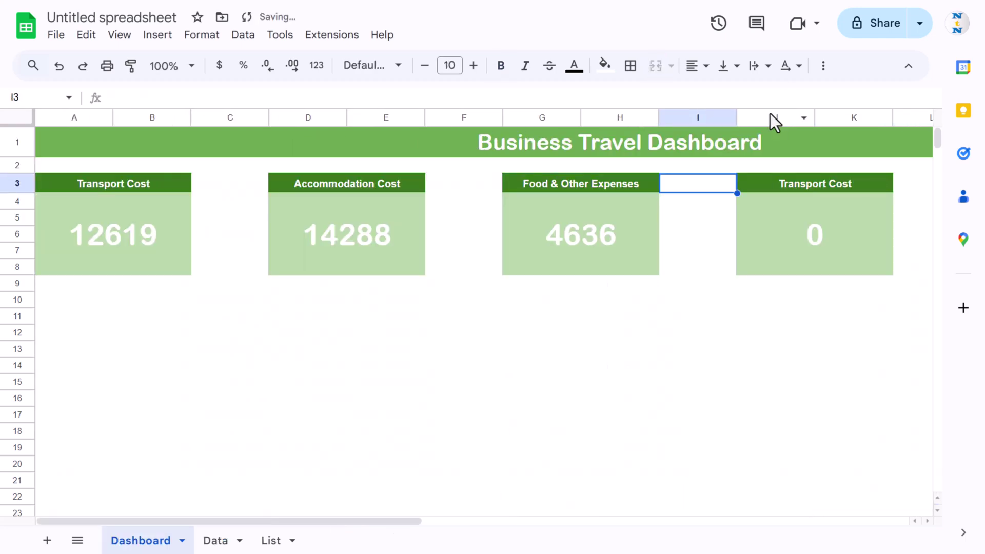
key(Right)
key(Right)
key(Right)
key(Left)
text(=G4)
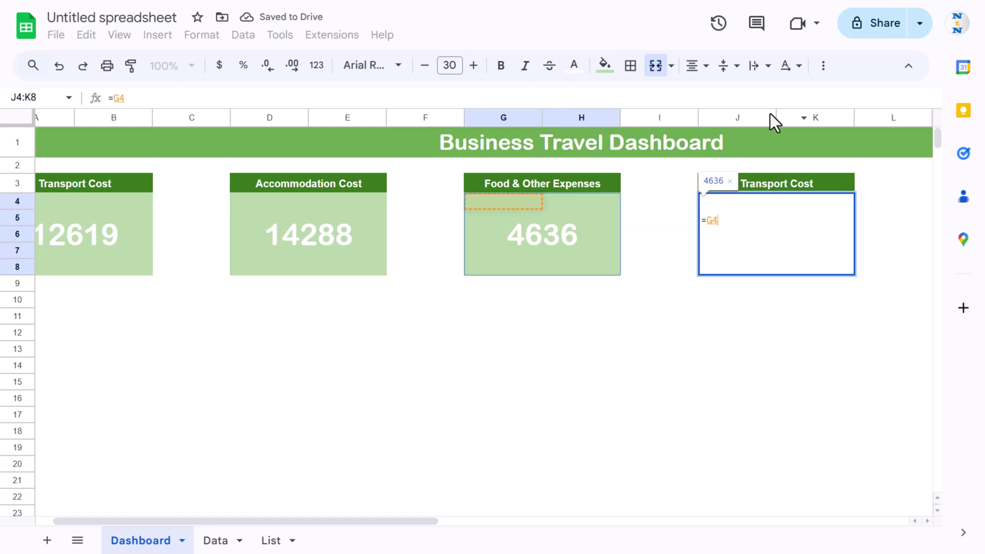
key(Escape)
text(=sum()
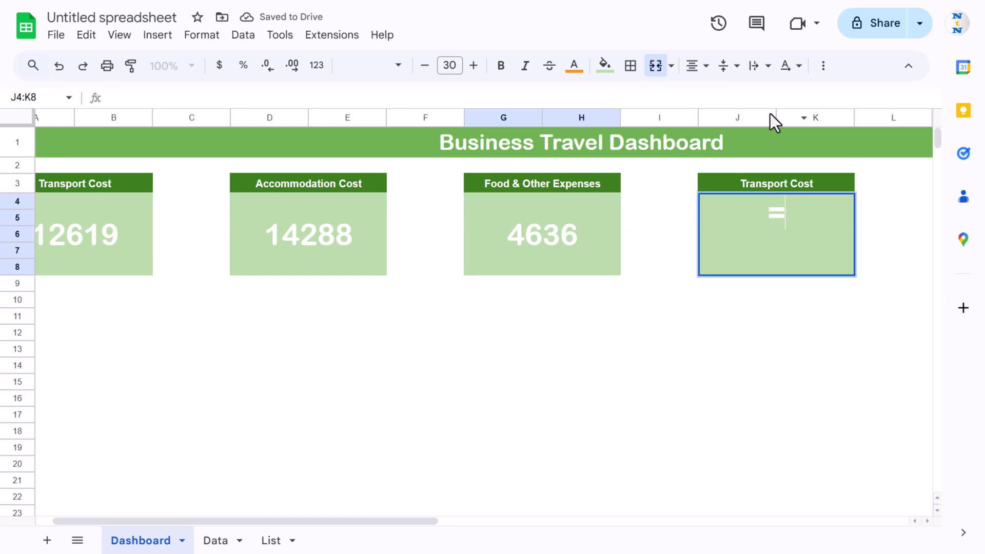
click(218, 541)
click(854, 116)
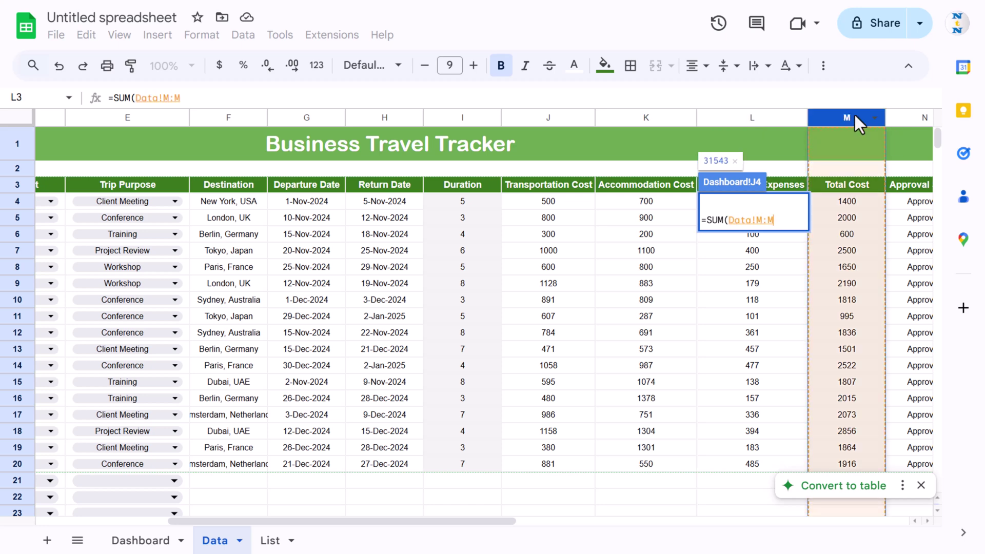
key(Return)
- Change the fourth card's heading in J3:K3 to Total Cost
key(Up)
text(T)
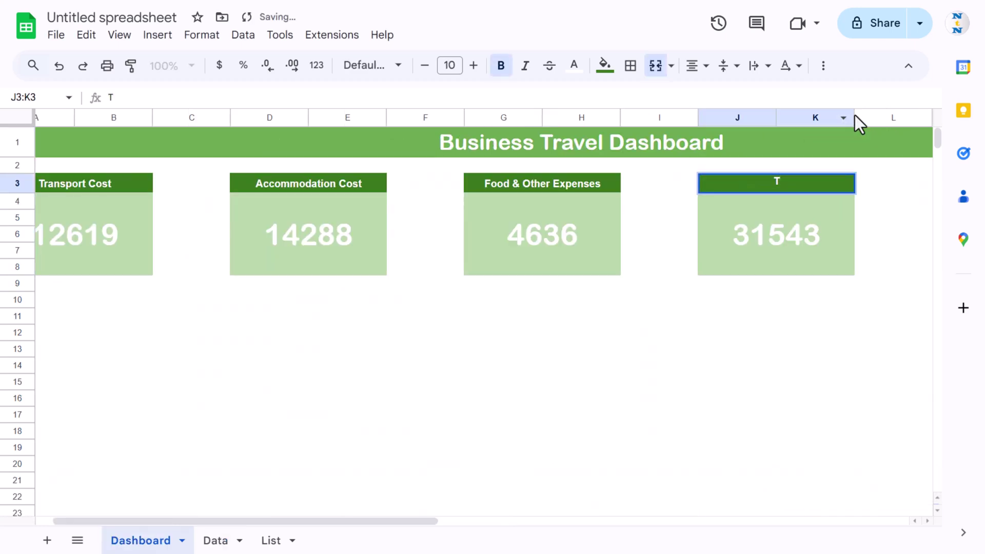
text(otal Cost)
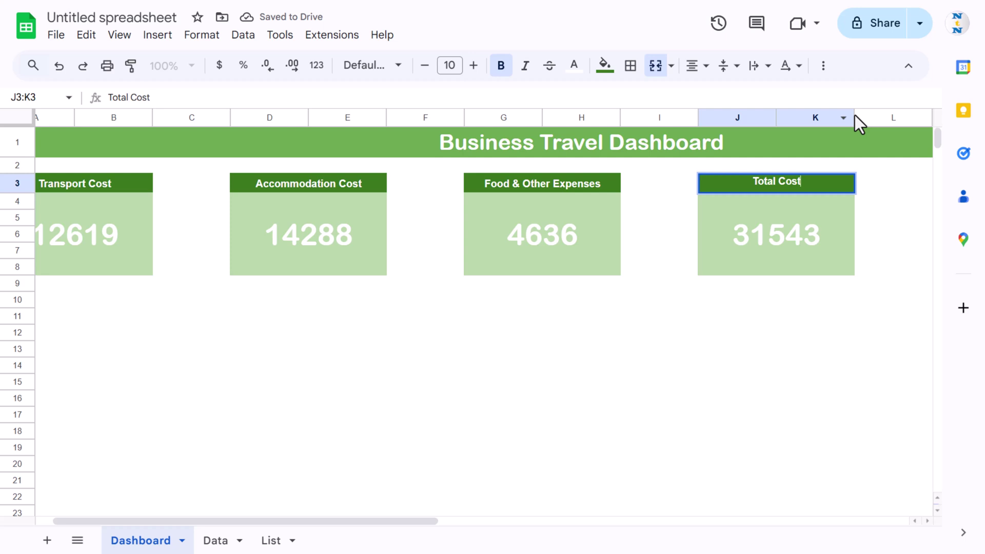
key(Return)
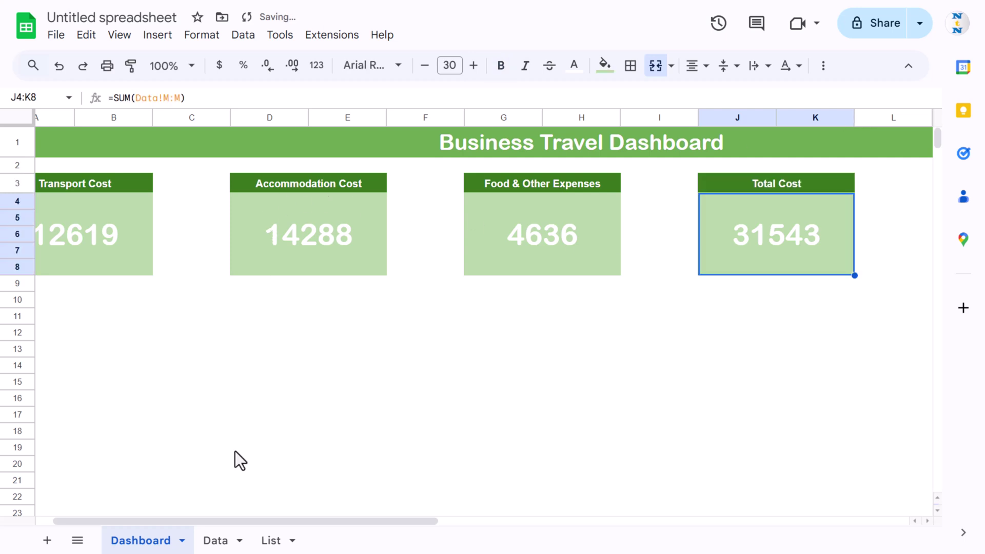
- Narrow the spacer columns C, F and I so only slim gaps separate the four cards
drag(209, 521, 193, 520)
drag(268, 114, 201, 122)
drag(440, 121, 374, 121)
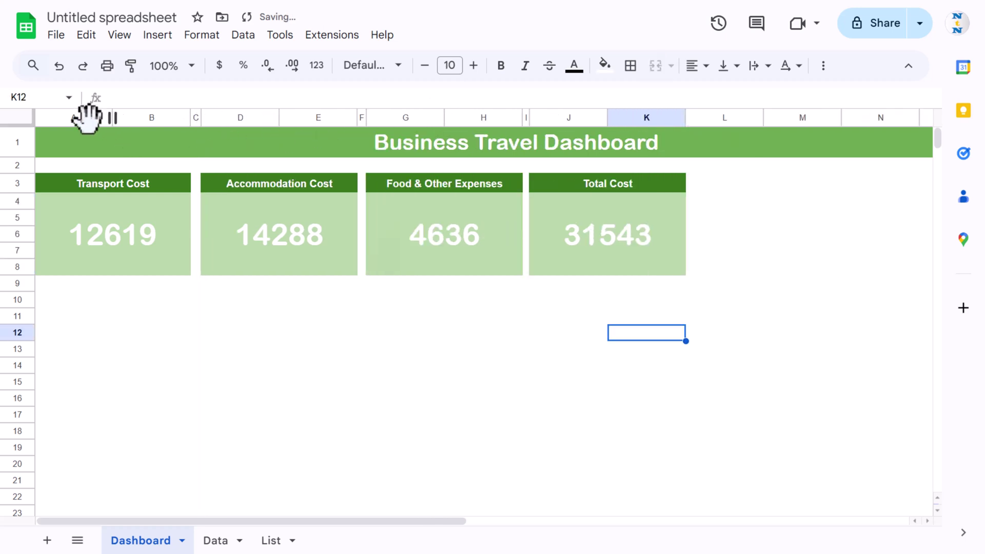
- Widen the card columns A, B, D, E, G, H, J and K equally so the four cards span the visible sheet width
click(100, 121)
ctrl+click(154, 119)
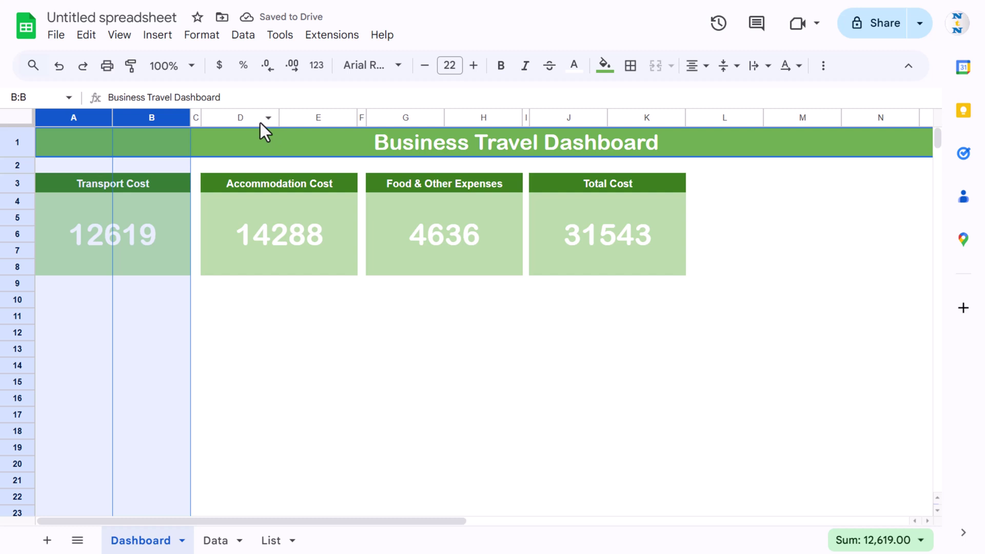
ctrl+click(248, 115)
ctrl+click(323, 120)
ctrl+click(429, 122)
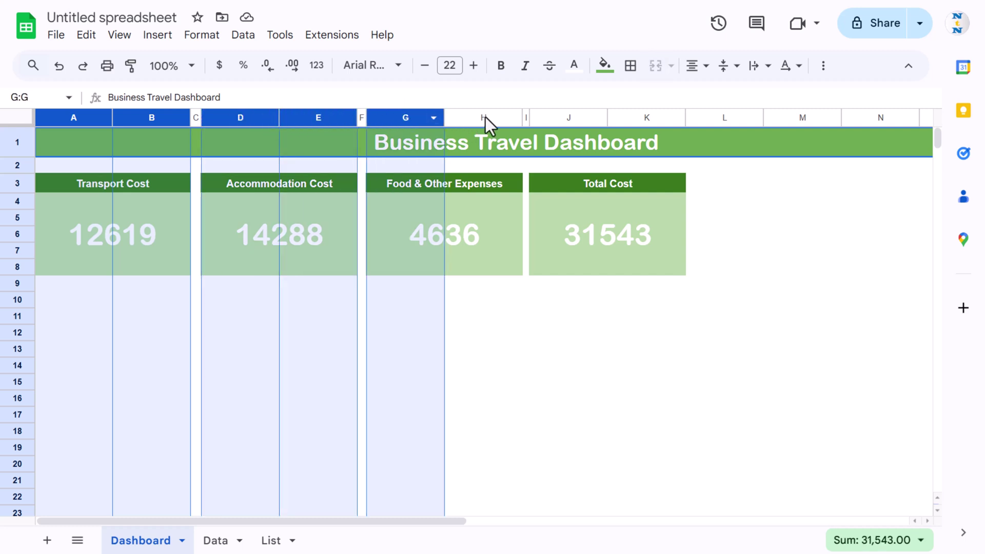
ctrl+click(486, 118)
ctrl+click(572, 116)
ctrl+click(646, 117)
drag(684, 118, 699, 115)
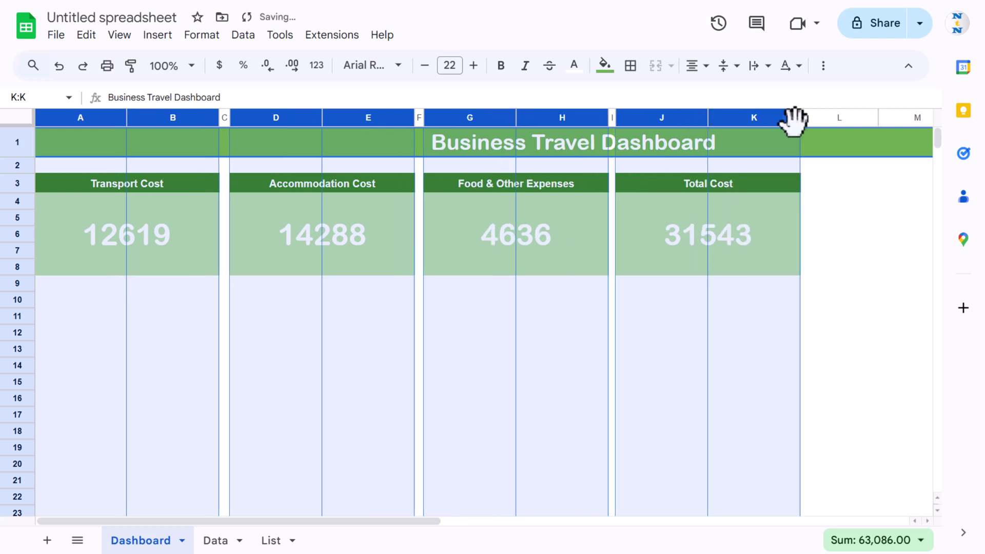
drag(801, 119, 813, 121)
click(399, 300)
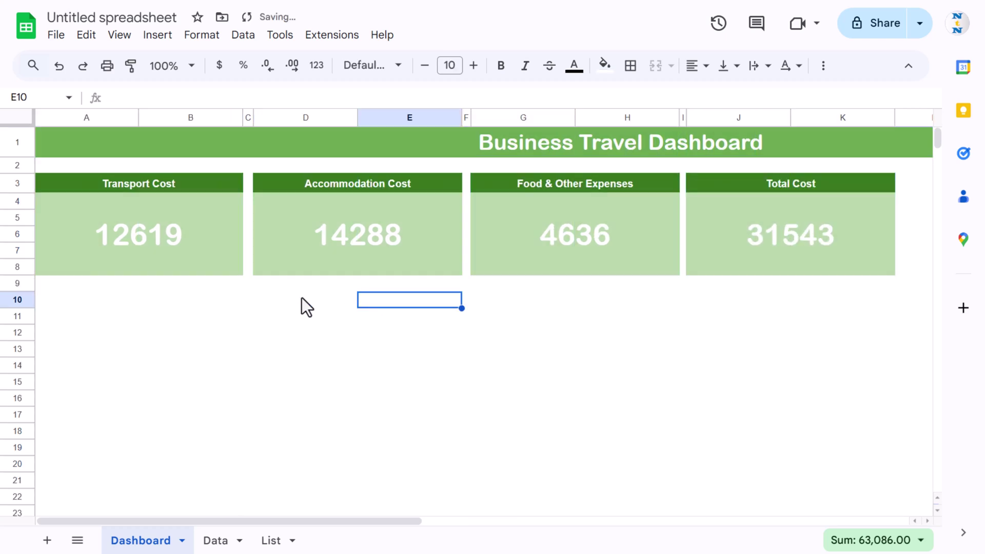
- Increase the height of rows 4 to 8 equally to make the cards' total blocks taller
click(121, 272)
click(19, 201)
drag(20, 202, 14, 281)
click(175, 282)
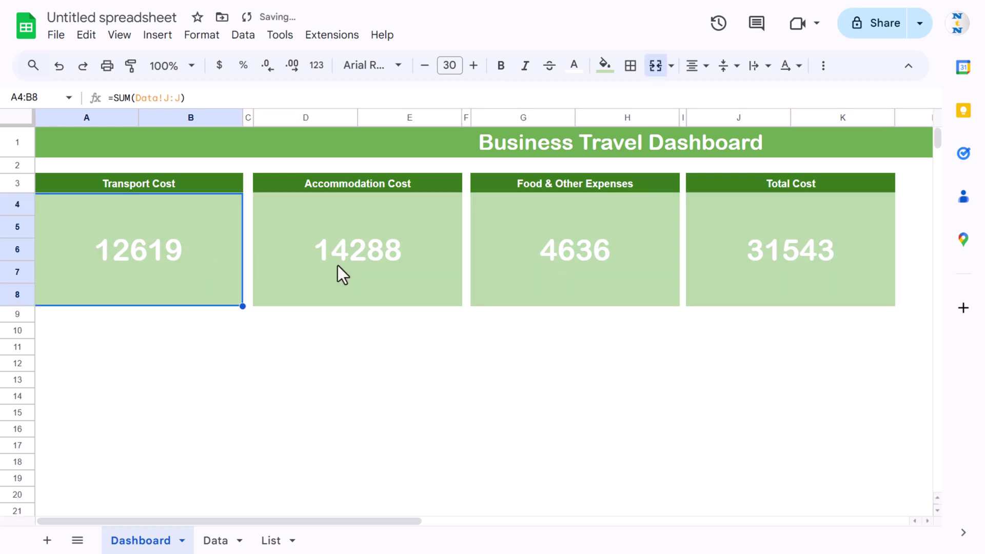
- Recolour the Accommodation Cost card blue, Food & Other Expenses purple and Total Cost magenta, each with a light total block and dark heading
click(383, 237)
click(604, 66)
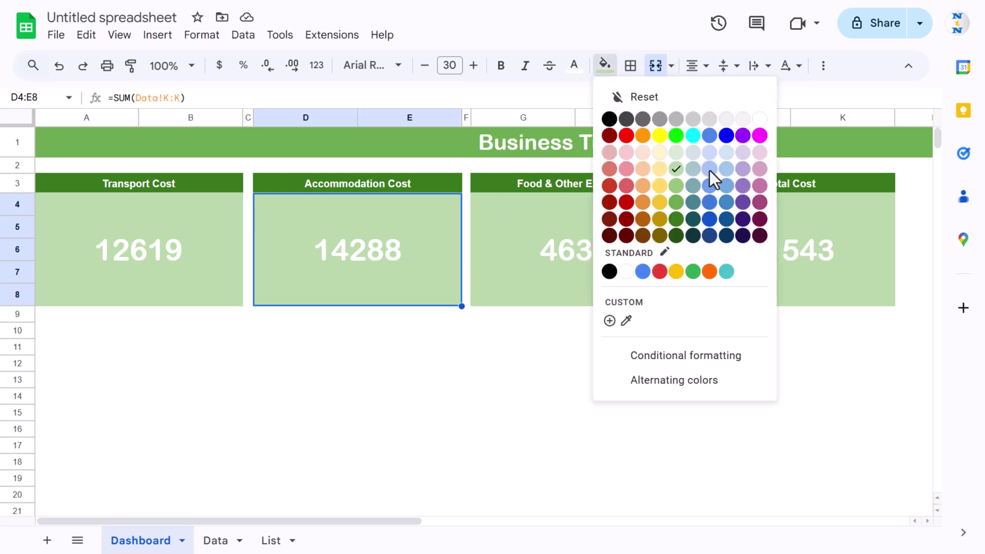
click(710, 172)
click(423, 182)
click(614, 66)
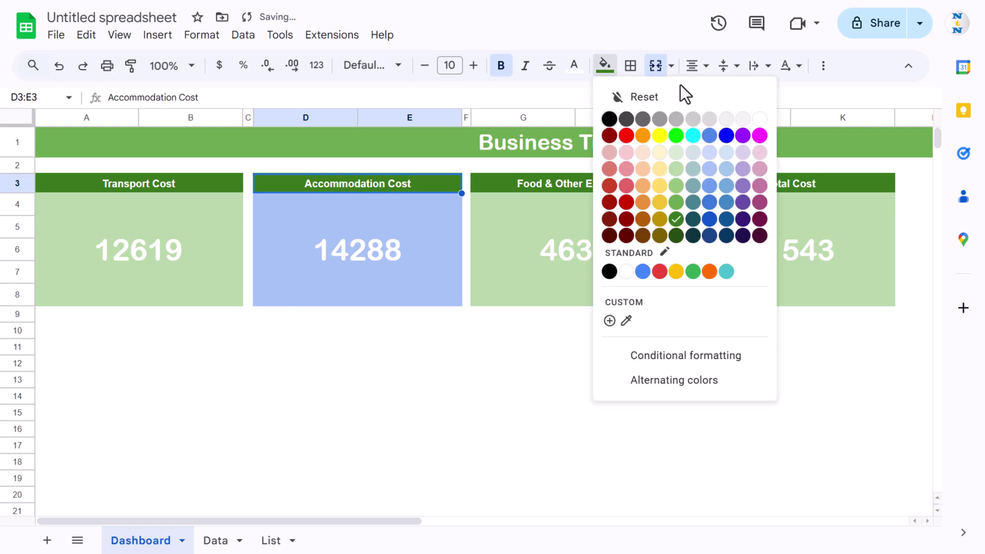
click(727, 226)
click(556, 220)
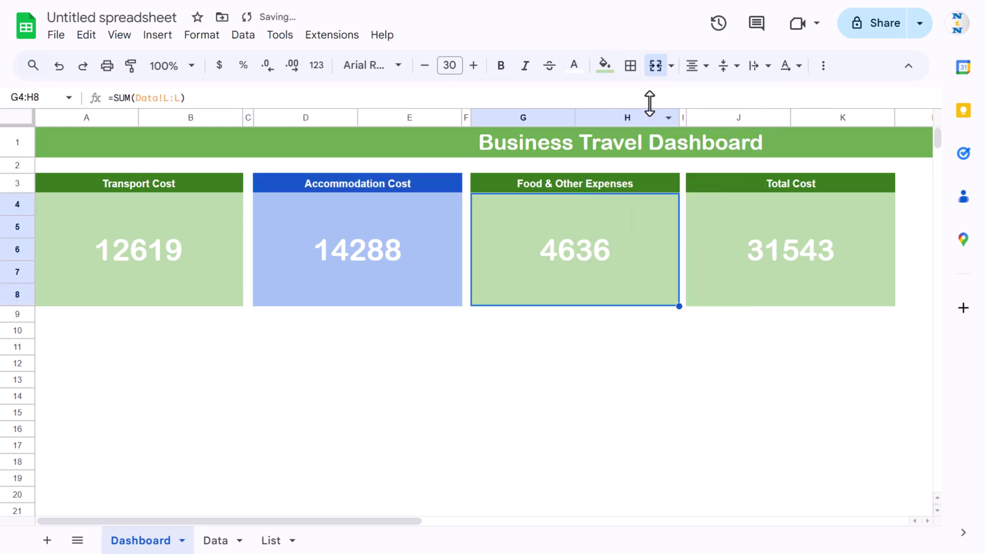
click(605, 65)
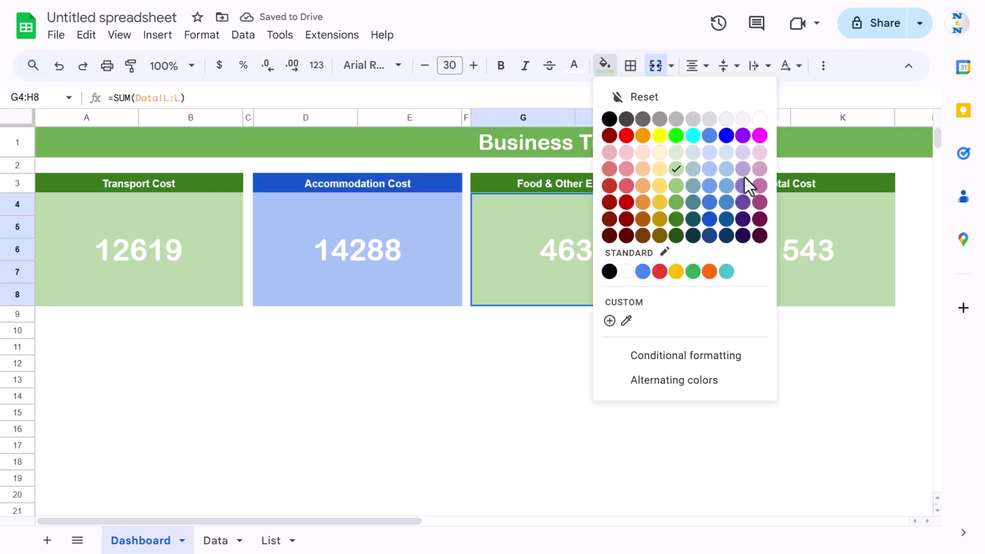
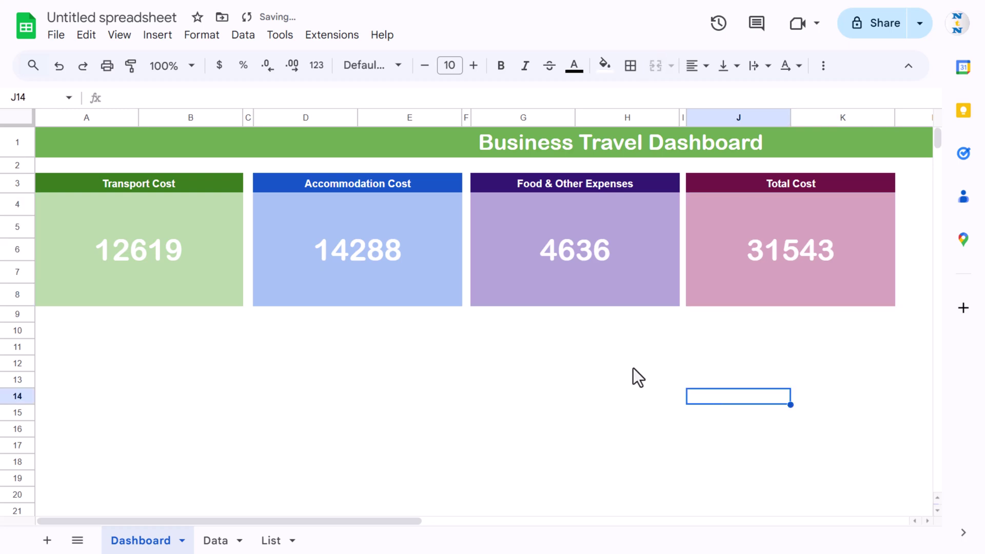
- Insert a new chart on the Dashboard sheet from an empty cell below the cost cards
click(205, 362)
click(104, 352)
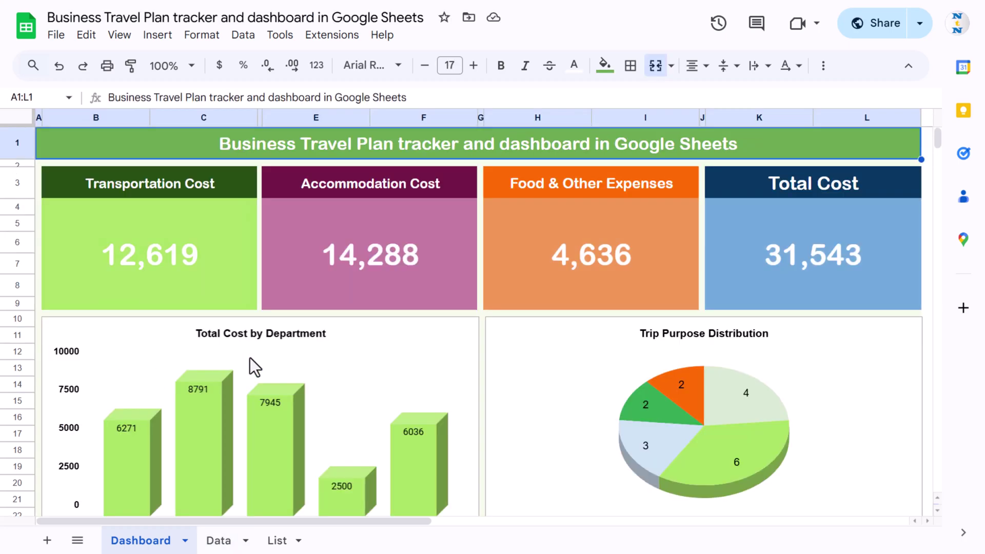
scroll(436, 324, down, 3)
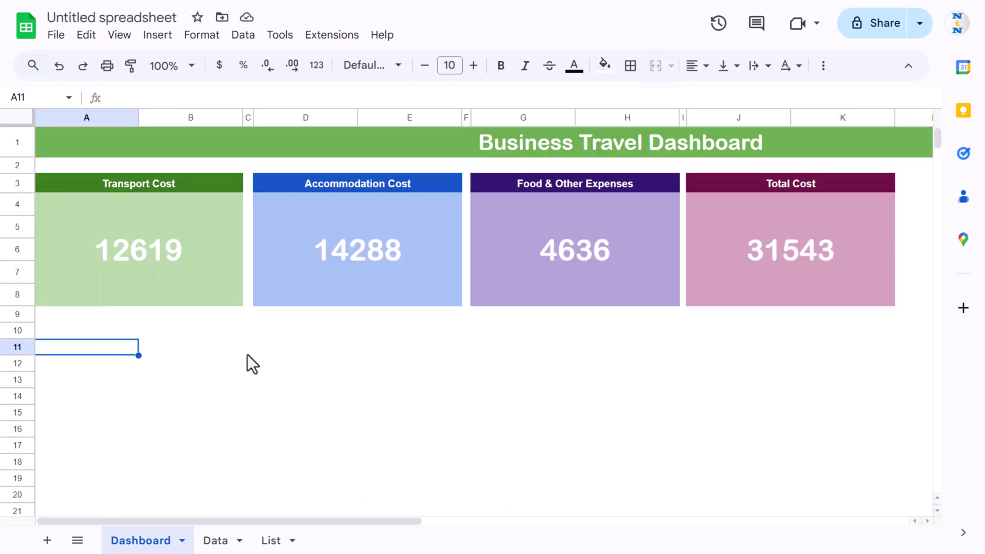
click(247, 351)
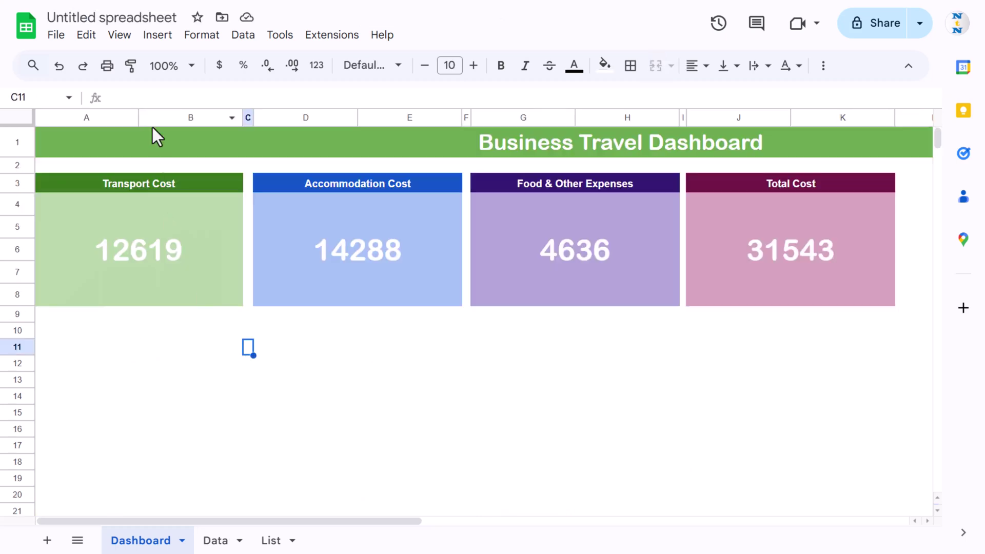
click(169, 48)
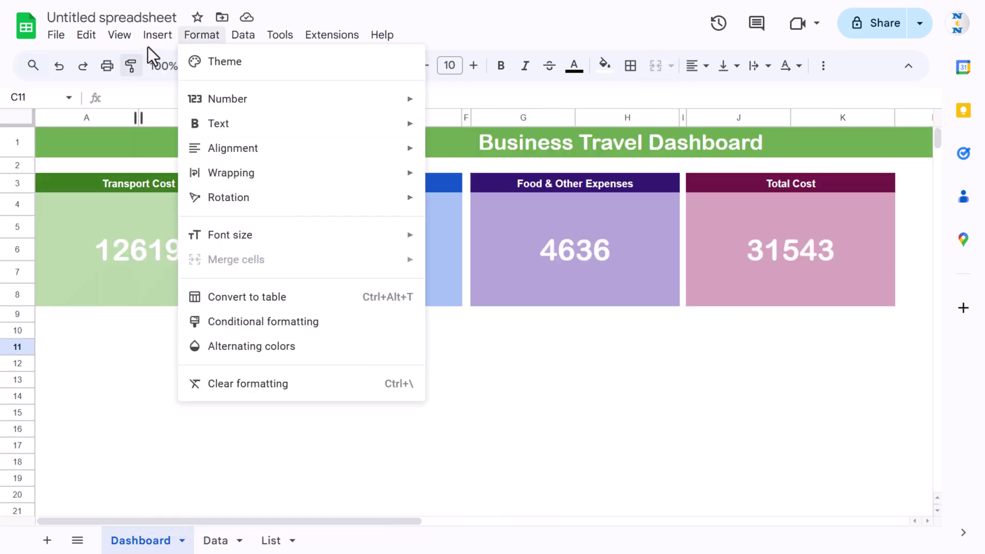
click(206, 212)
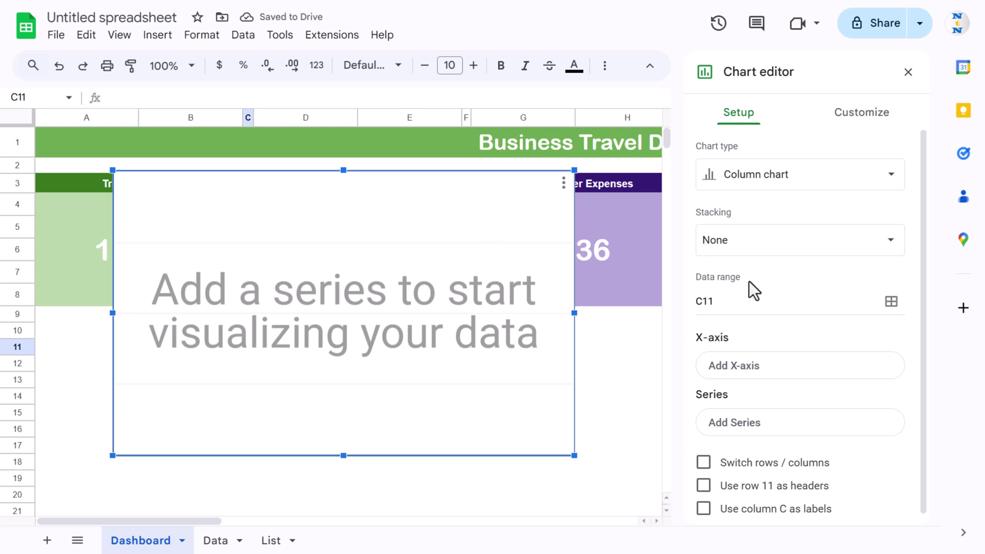
- Replace the chart's data range with the Department column of the Data sheet, D3:D1000
click(891, 302)
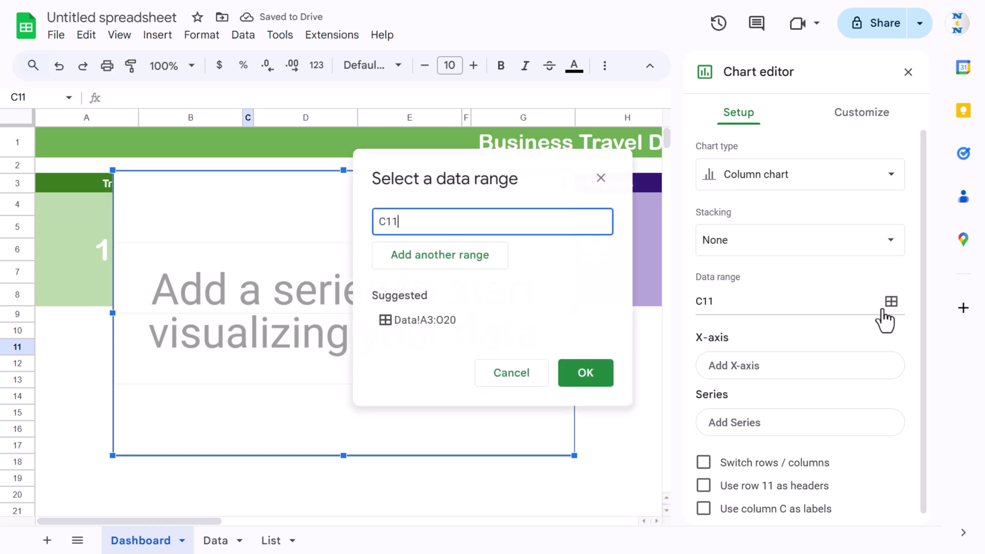
double_click(460, 221)
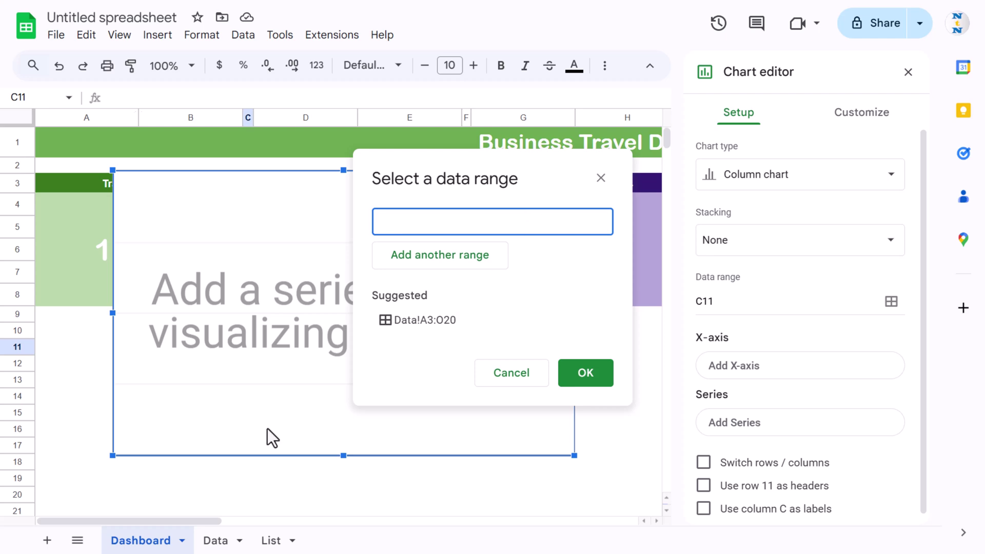
click(214, 541)
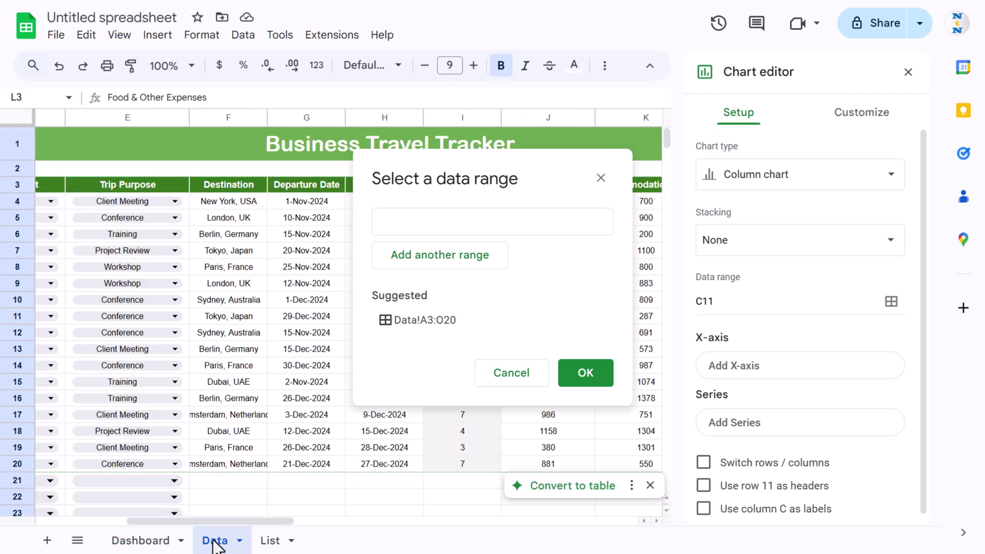
click(233, 188)
key(Home)
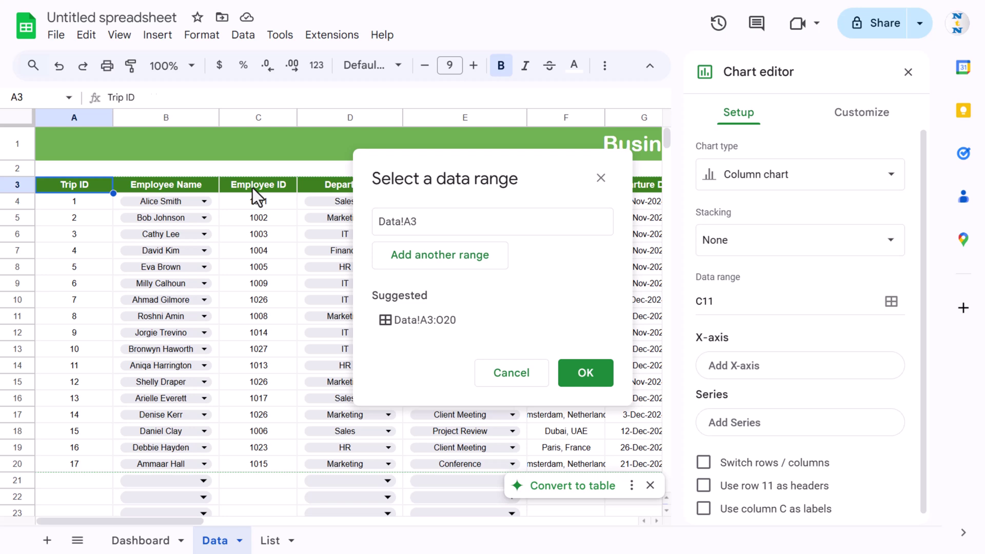
key(Right)
key(Right)
key(Right)
drag(476, 163, 721, 165)
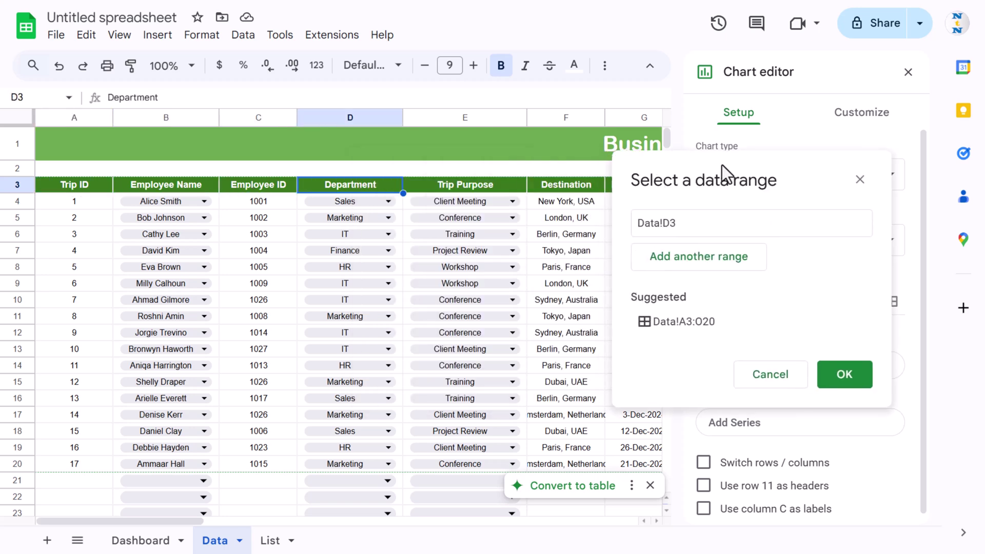
key(ctrl+shift+Down)
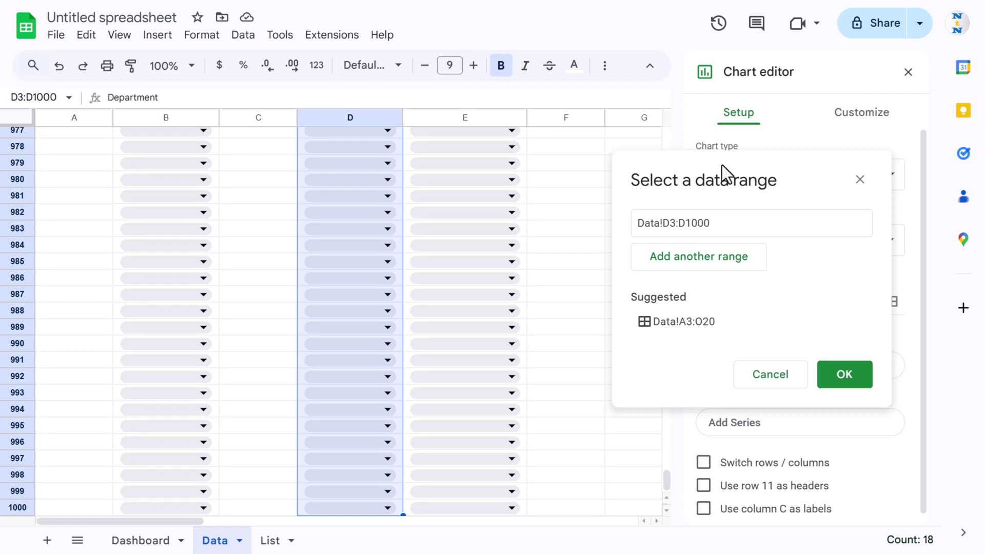
- Add the Data sheet's Total Cost column, M3:M1000, as a second chart range and apply both ranges
click(718, 262)
click(525, 231)
key(ctrl+Up)
key(ctrl+Up)
key(ctrl+Up)
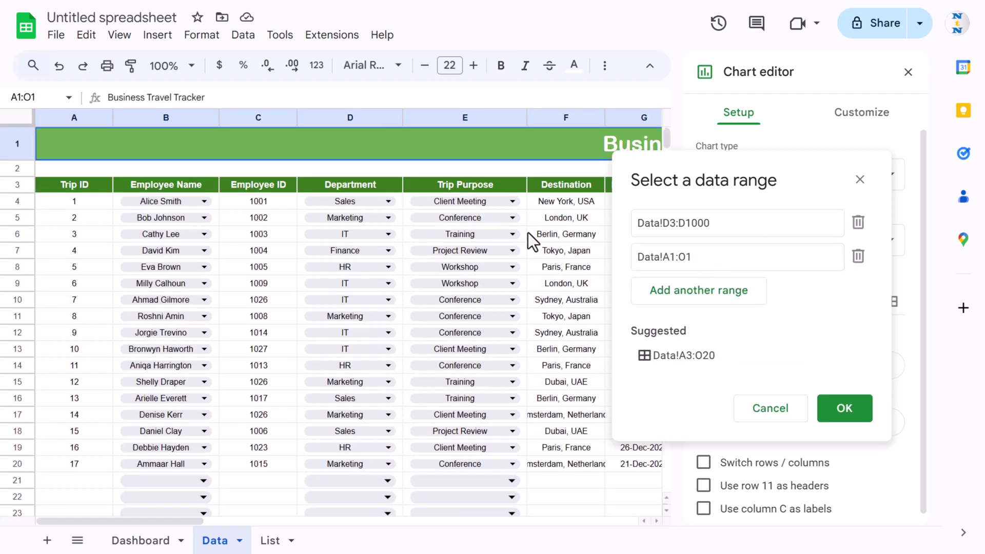
key(ctrl+Down)
key(ctrl+Right)
key(ctrl+Right)
key(ctrl+Left)
key(Left)
key(Left)
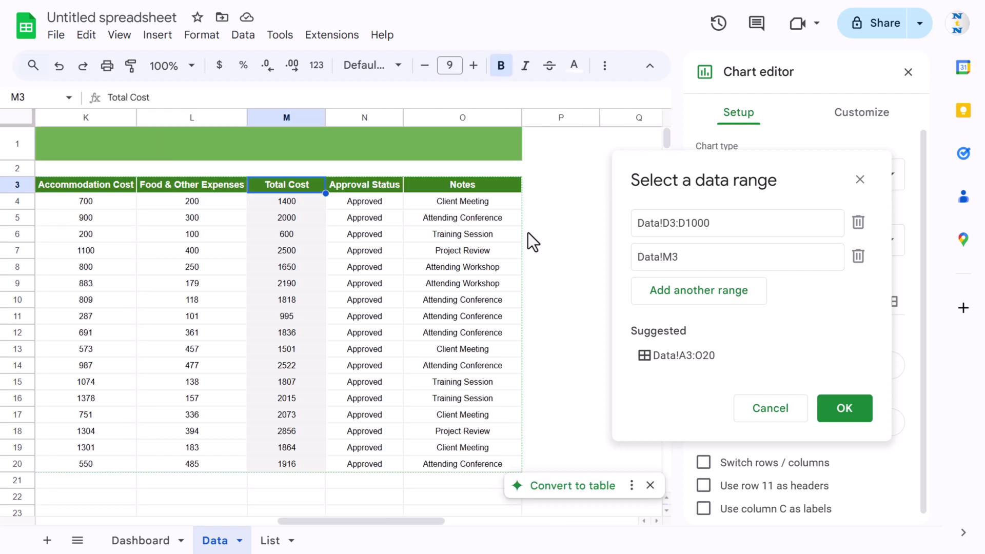
key(ctrl+shift+Down)
key(ctrl+shift+Down)
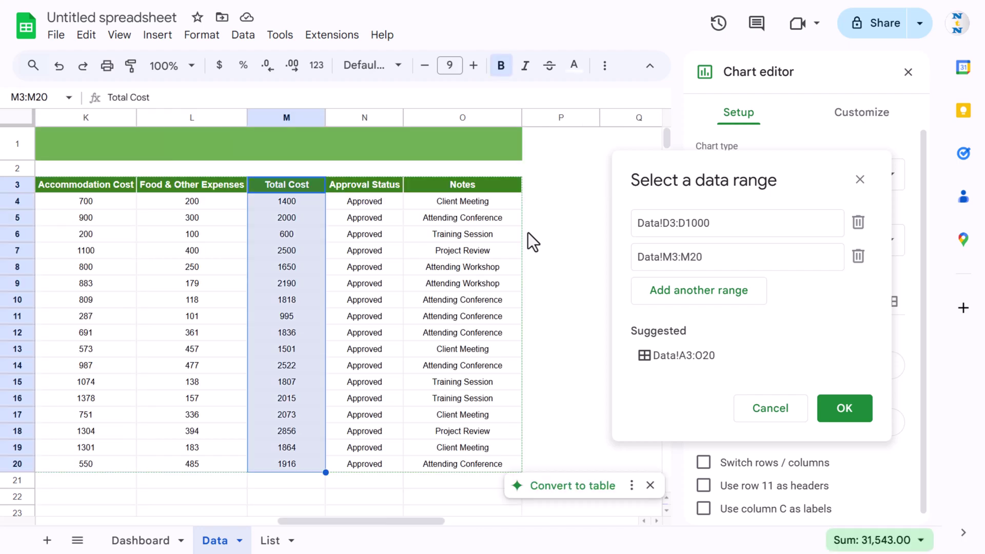
click(847, 410)
- Aggregate the chart's Total Cost by Department and use row 3 as headers
scroll(904, 380, down, 3)
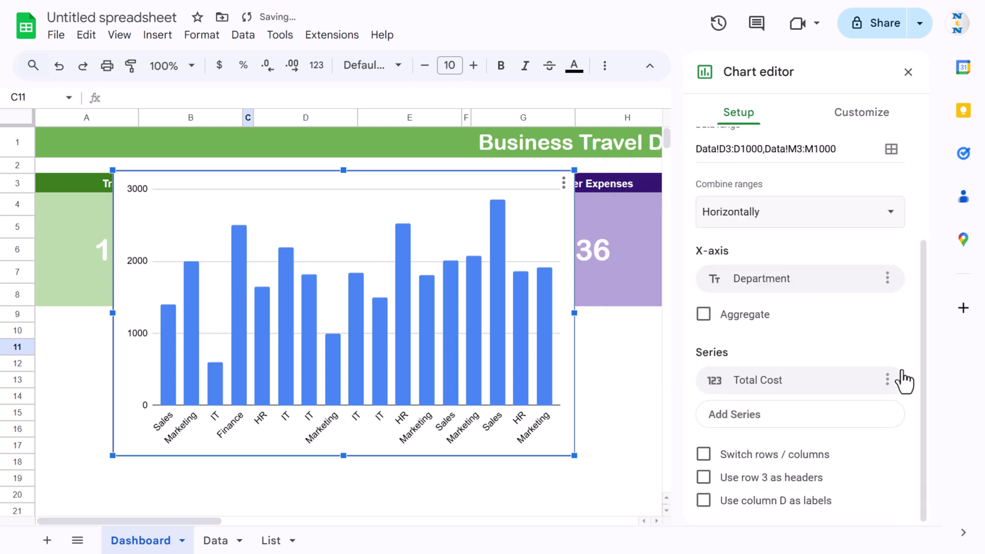
click(703, 334)
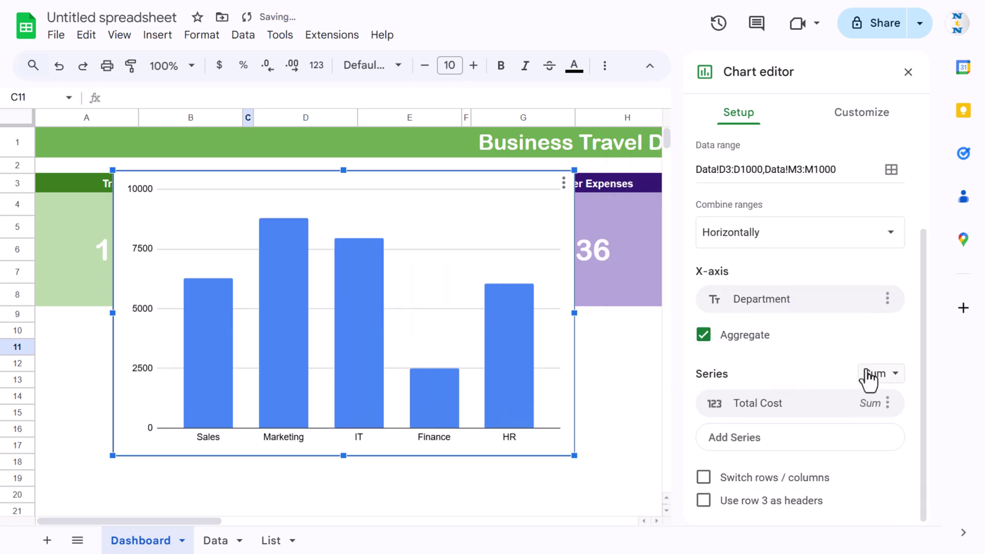
click(703, 500)
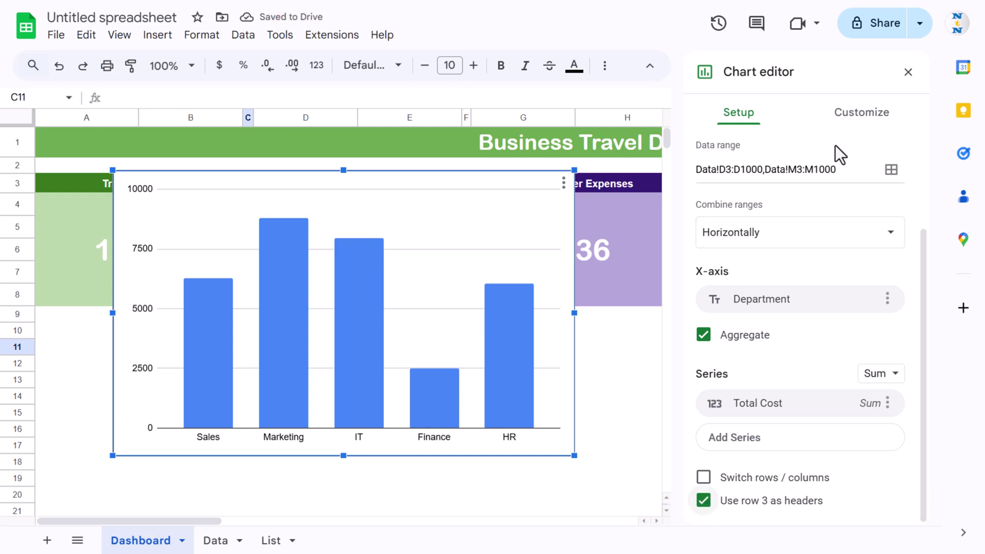
- Apply the 3D chart style to the department cost column chart
click(864, 122)
click(793, 156)
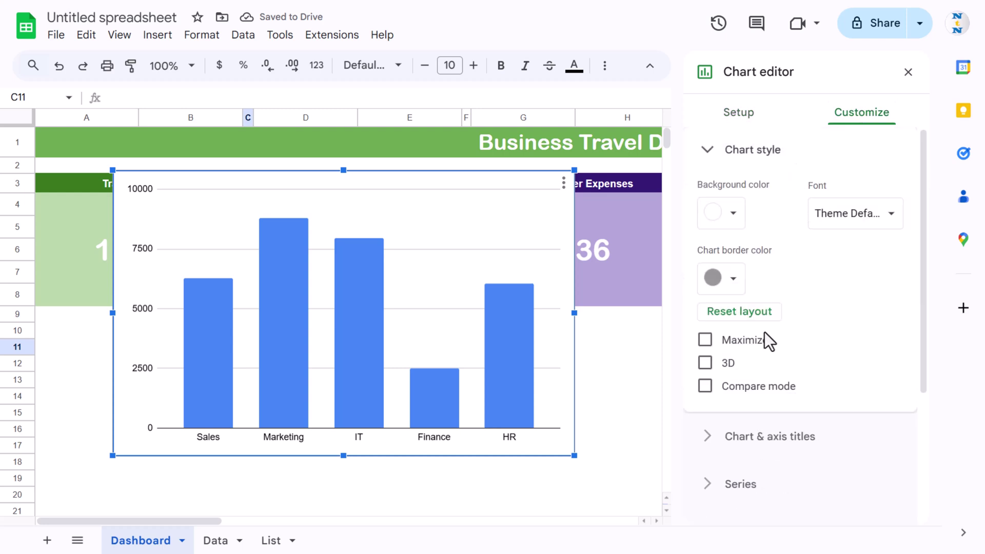
click(705, 363)
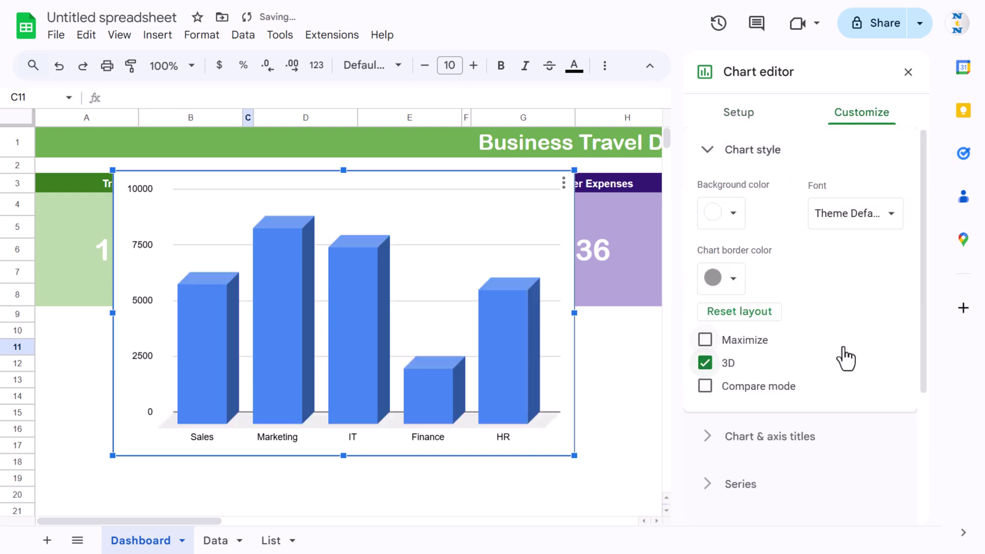
- Fill the chart's series with light green and show data labels on its columns
scroll(846, 359, down, 4)
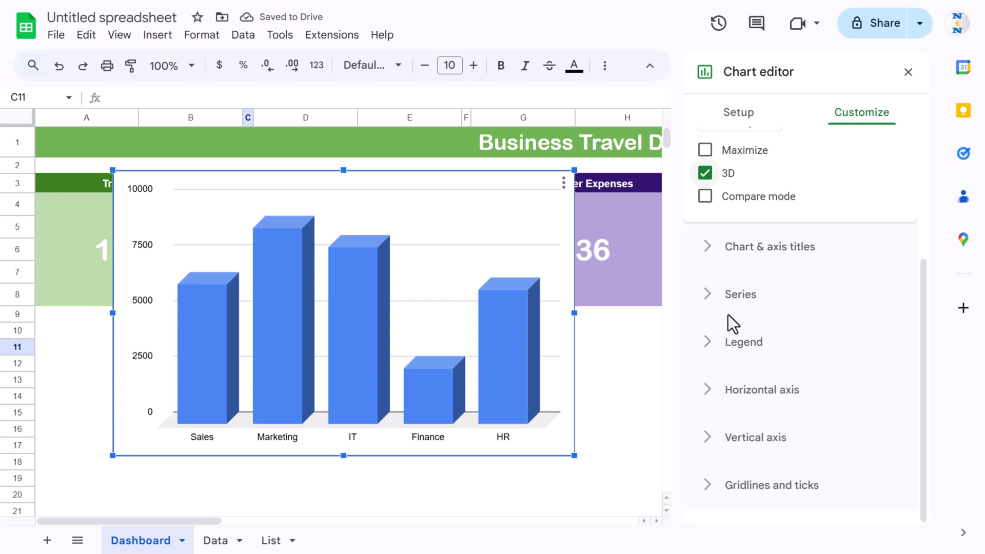
click(743, 296)
click(765, 197)
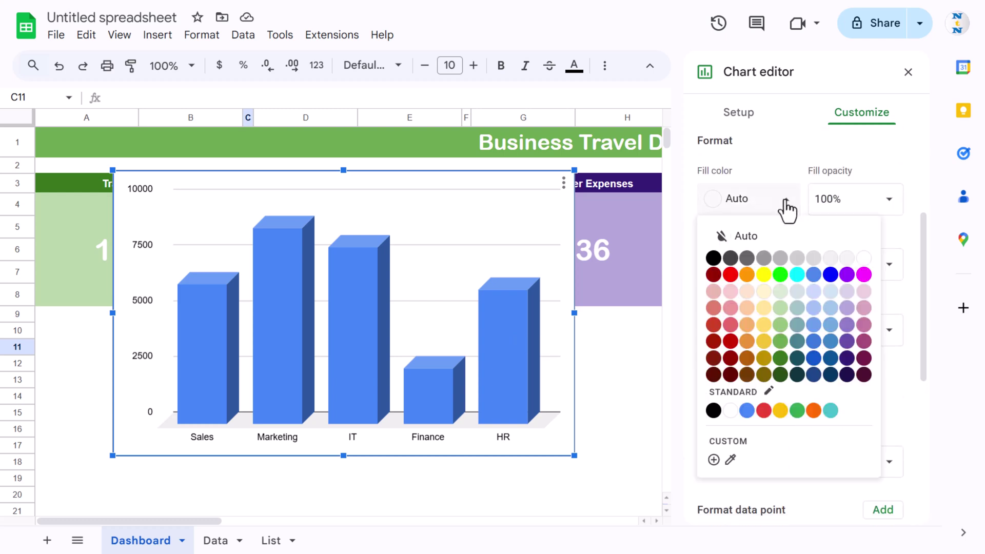
click(780, 326)
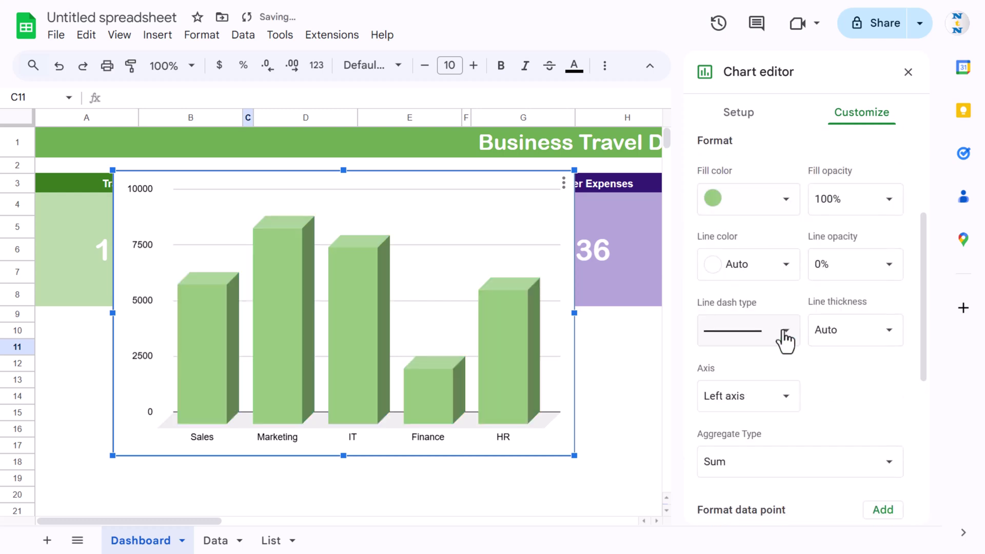
scroll(819, 354, down, 6)
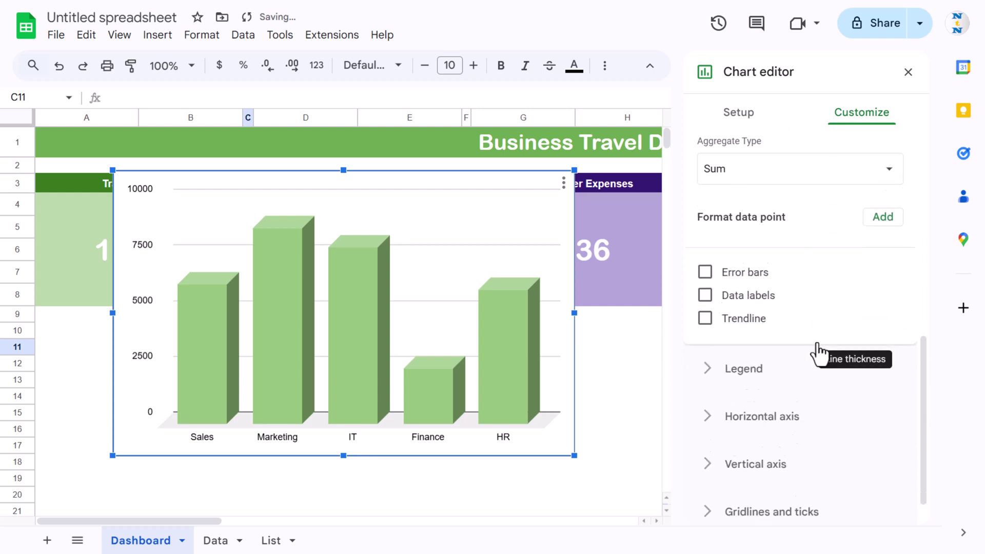
click(704, 280)
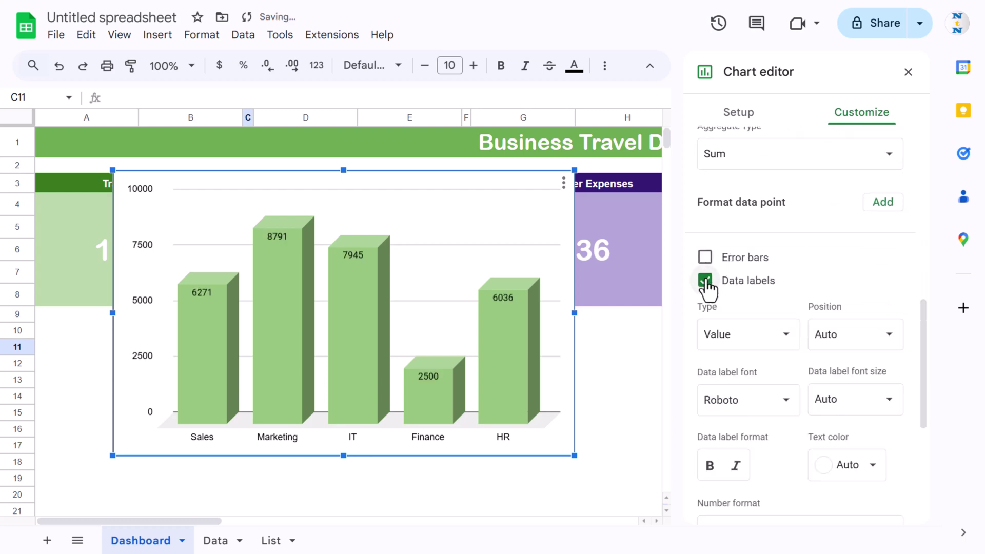
- Shrink the column chart to about two thirds of its size and remove the major gridlines of its vertical axis
drag(574, 170, 415, 269)
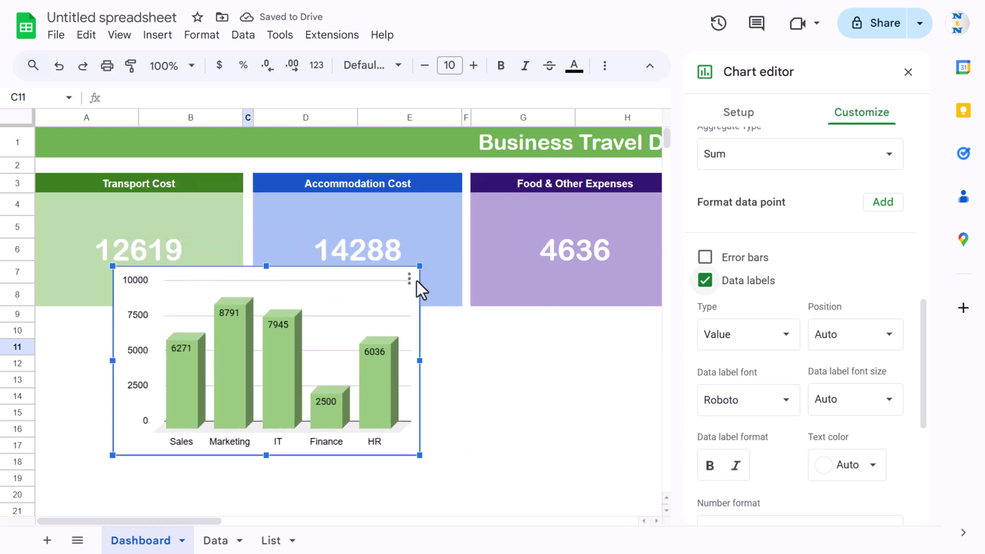
click(370, 319)
scroll(800, 384, down, 3)
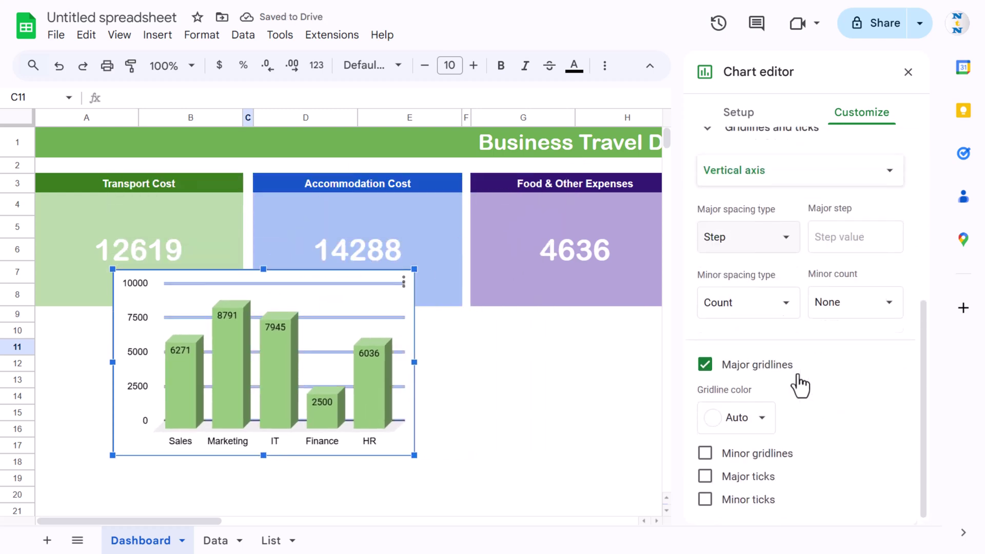
click(705, 363)
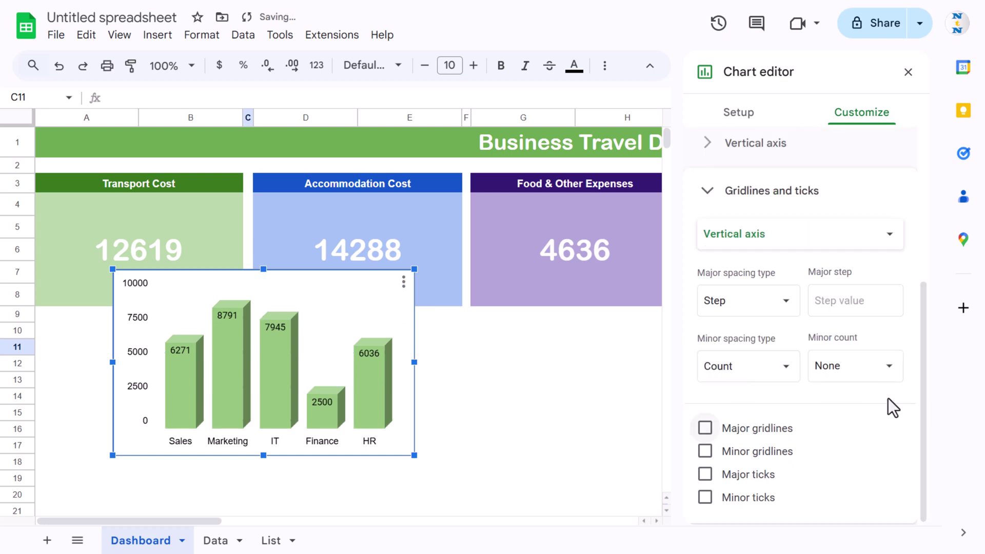
- Title the department cost column chart "Total Cost by Department"
scroll(863, 389, up, 5)
click(781, 347)
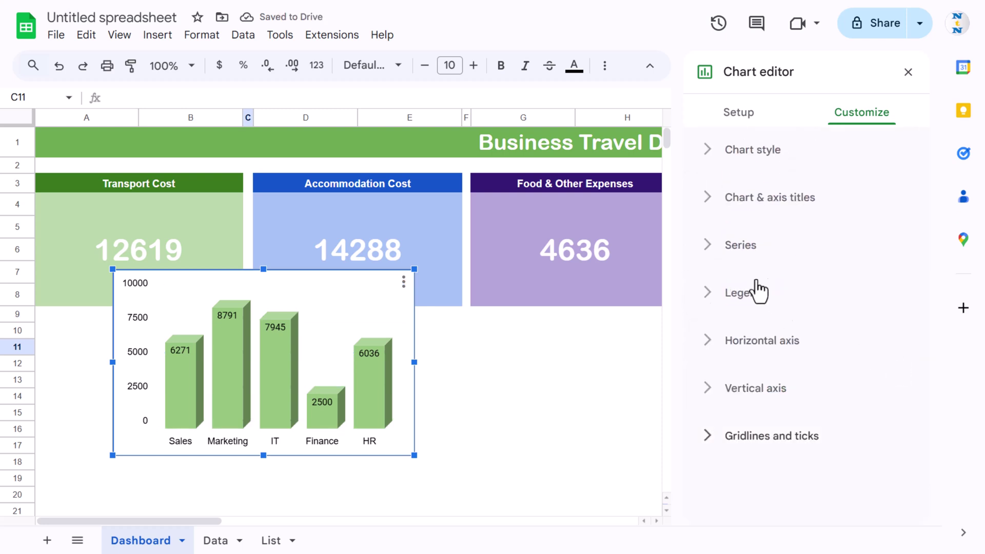
click(796, 203)
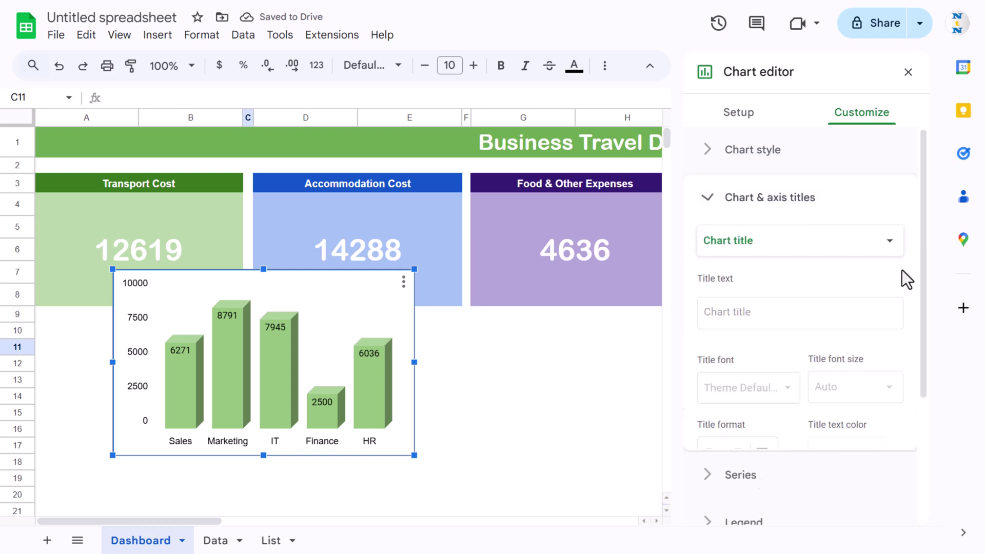
click(756, 312)
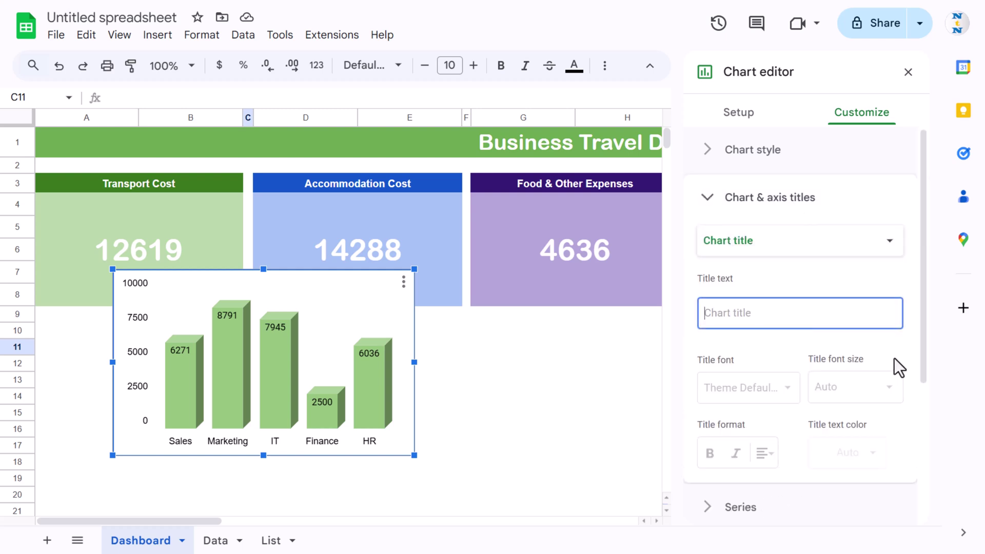
text(Total Cost by Department)
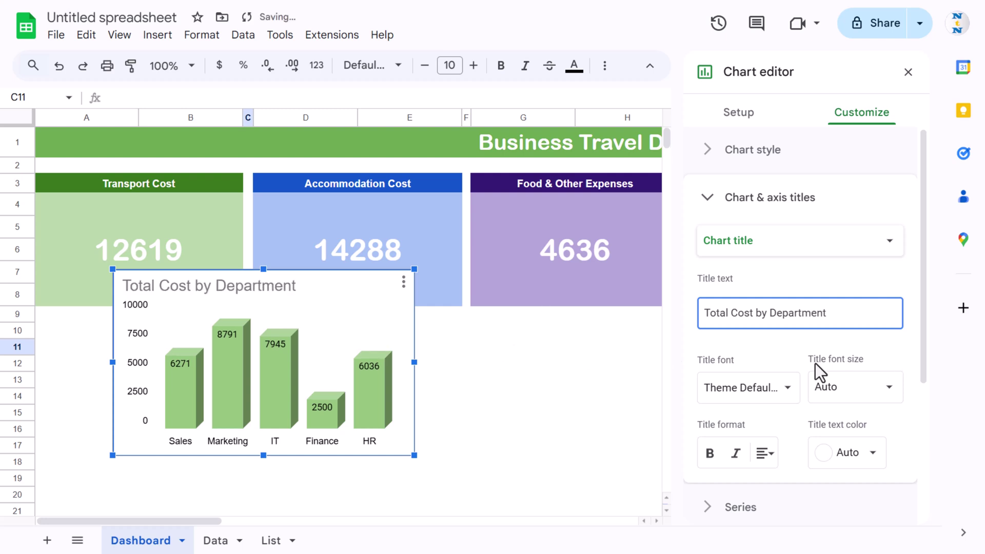
- Center the column chart's title and format it in bold black at font size 14
scroll(882, 314, down, 3)
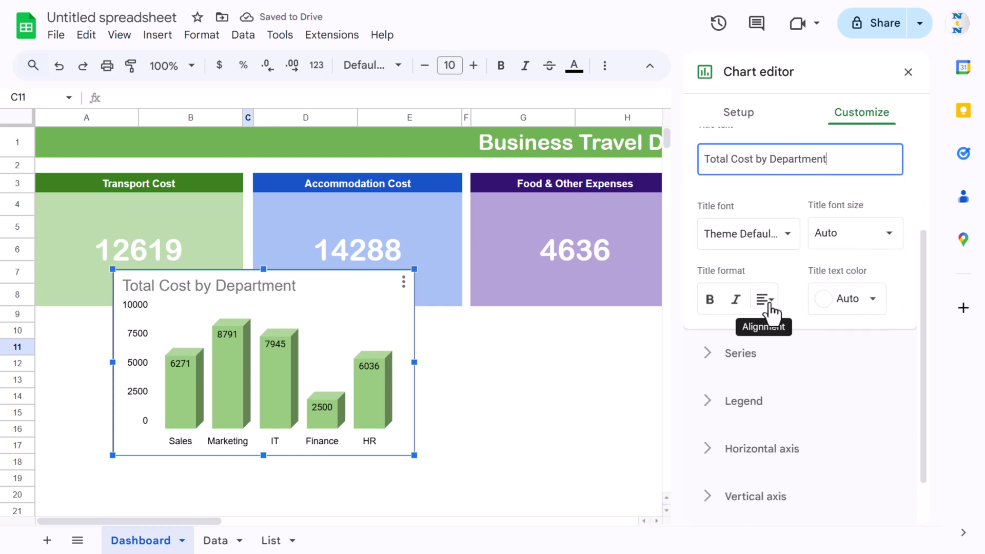
click(769, 302)
click(785, 331)
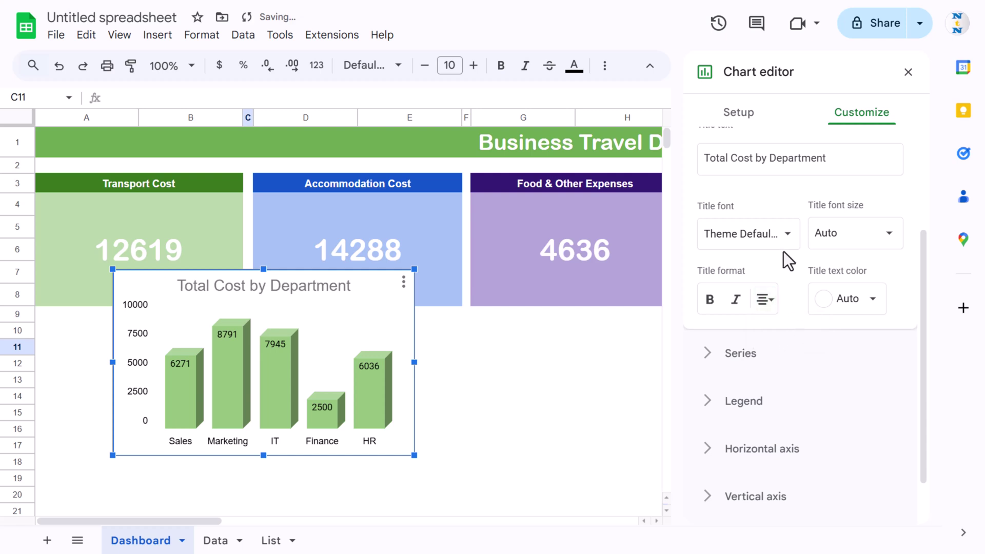
click(886, 237)
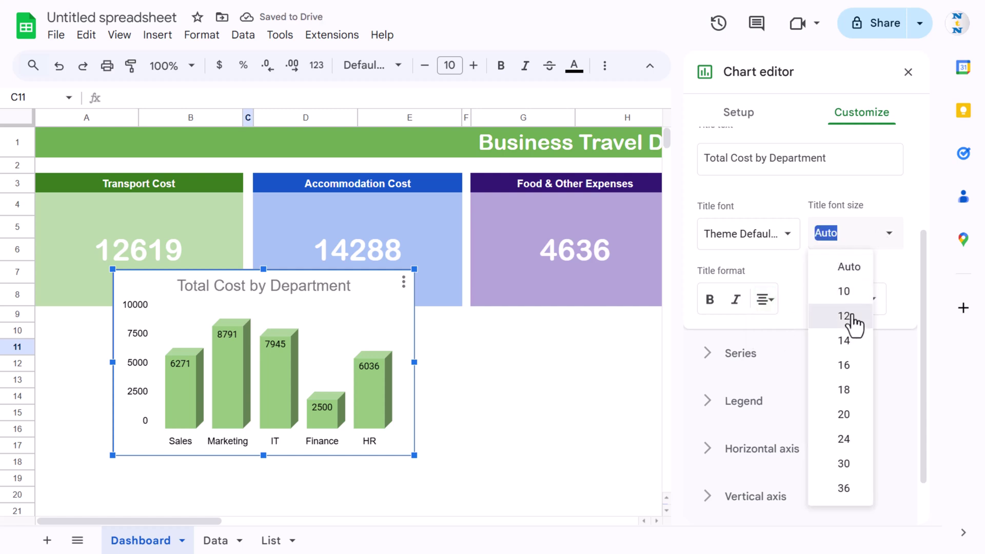
click(846, 316)
click(892, 248)
click(851, 341)
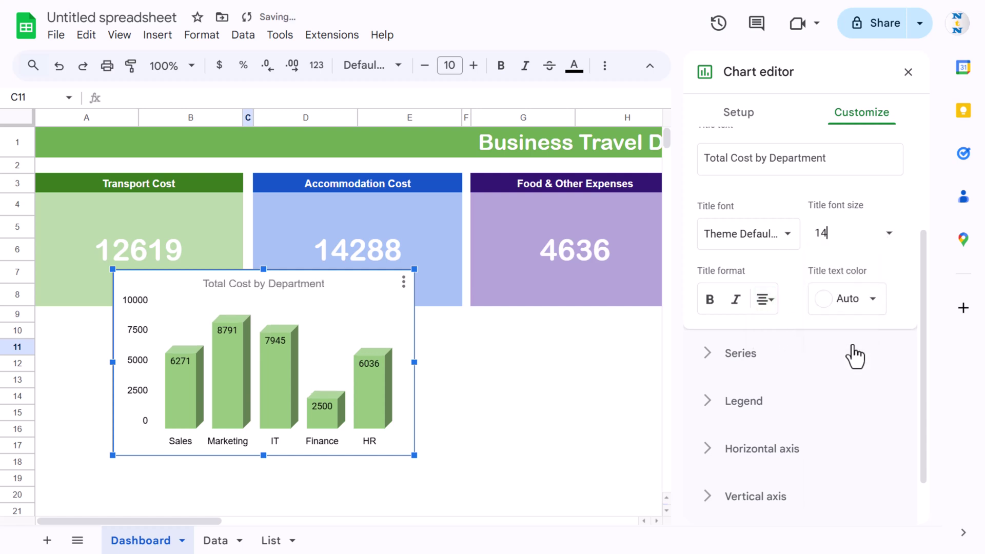
click(870, 308)
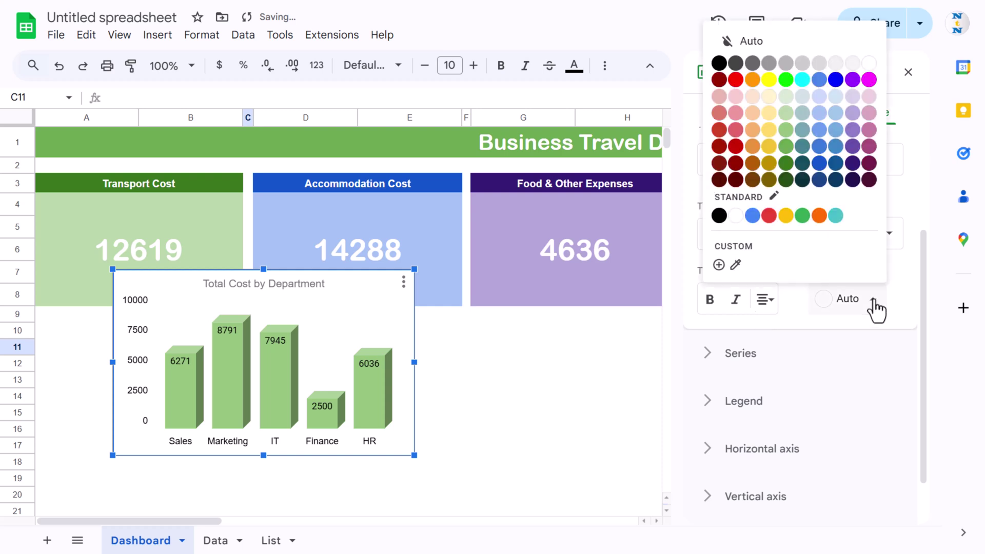
click(720, 68)
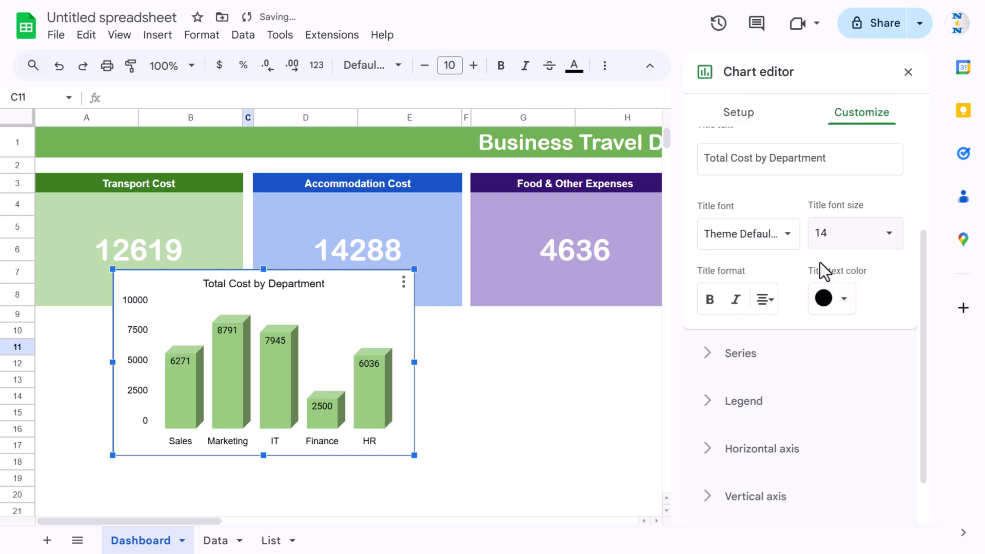
click(710, 300)
- Fit the column chart under the Transport and Accommodation cards from row 9, and place a copy beside it under the other two cards
drag(400, 312, 352, 334)
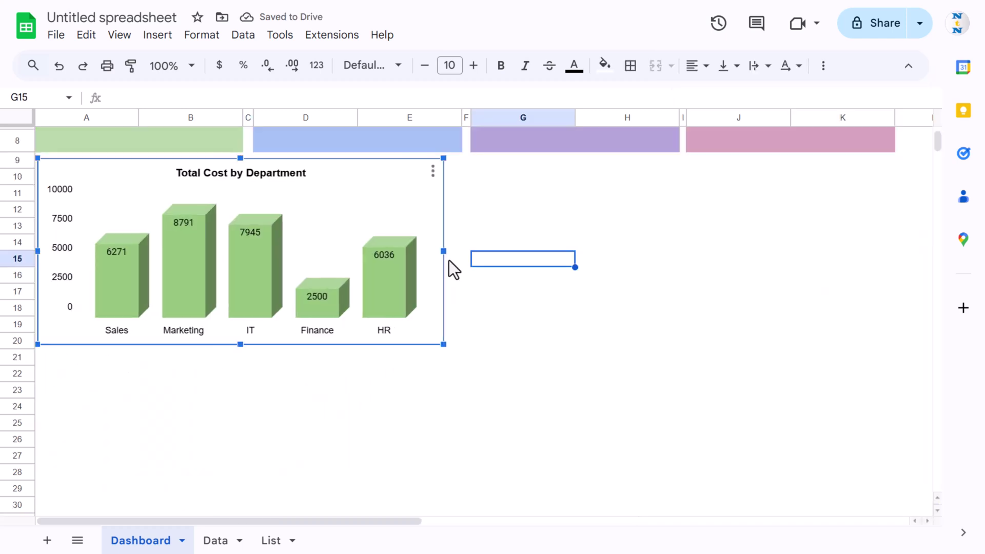
drag(448, 260, 460, 261)
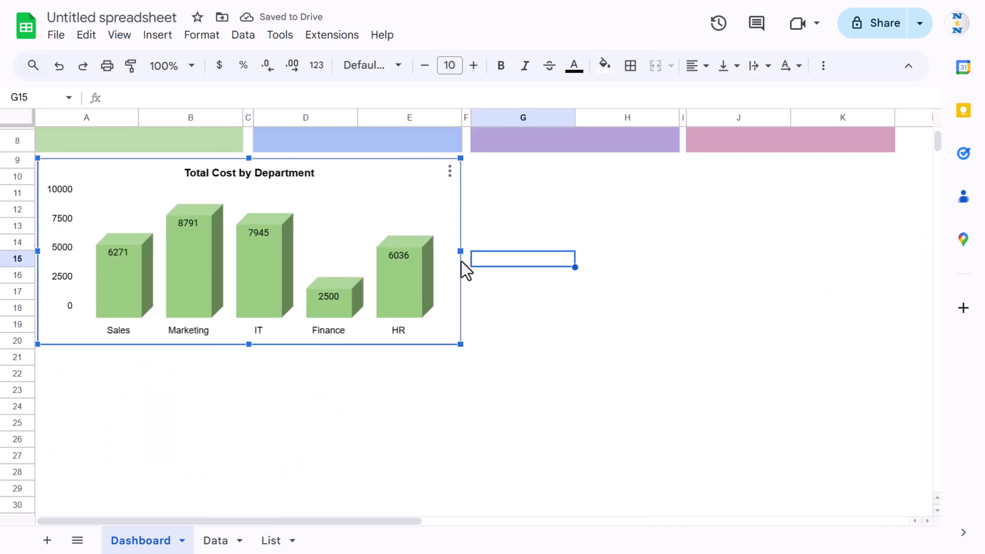
click(496, 164)
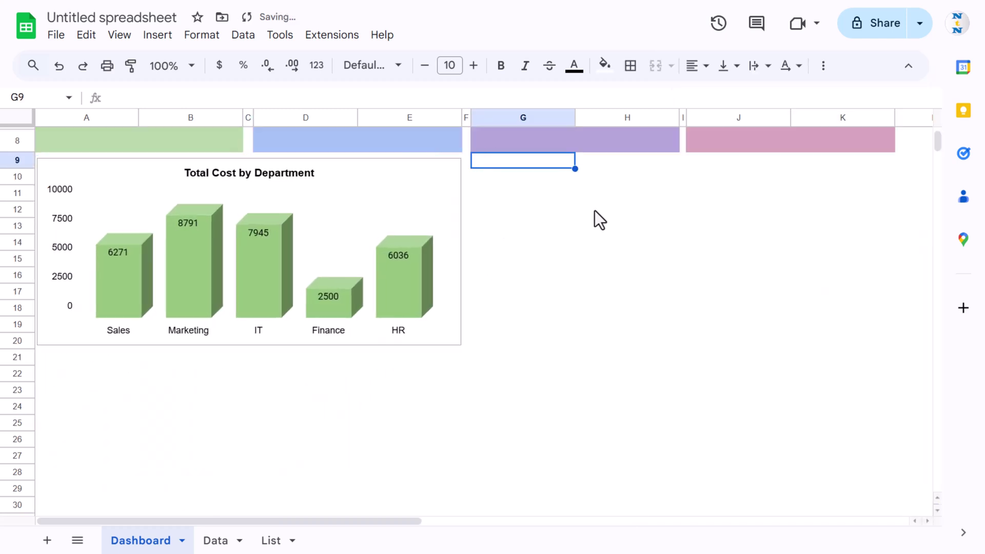
key(ctrl+v)
drag(562, 184, 574, 194)
click(862, 394)
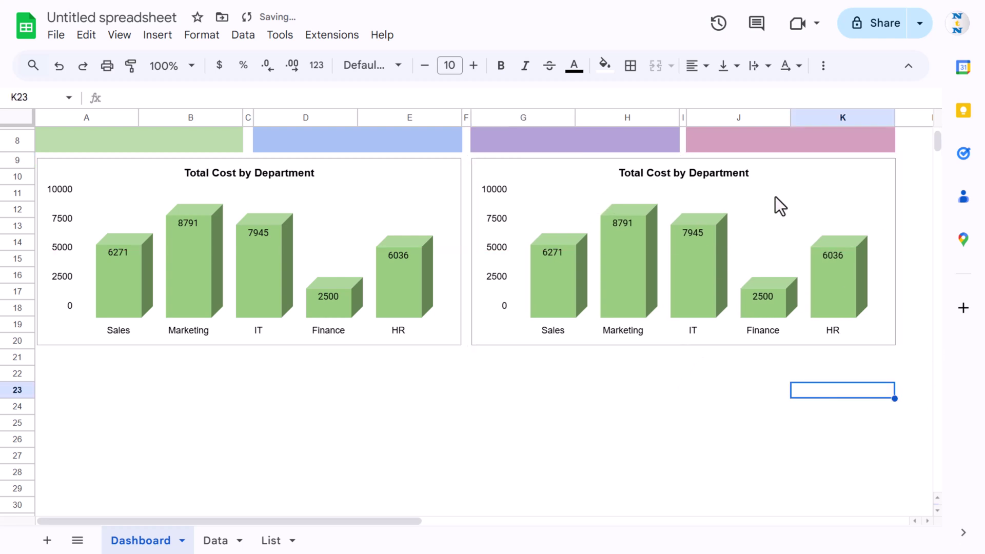
- Change the copied column chart under the third and fourth cards to a pie chart
click(825, 195)
double_click(804, 192)
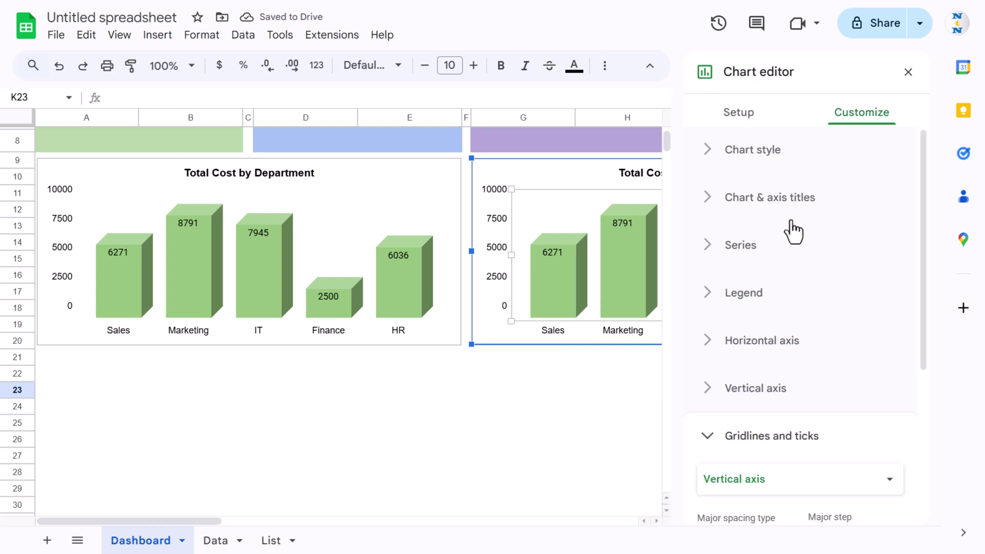
click(748, 123)
click(831, 177)
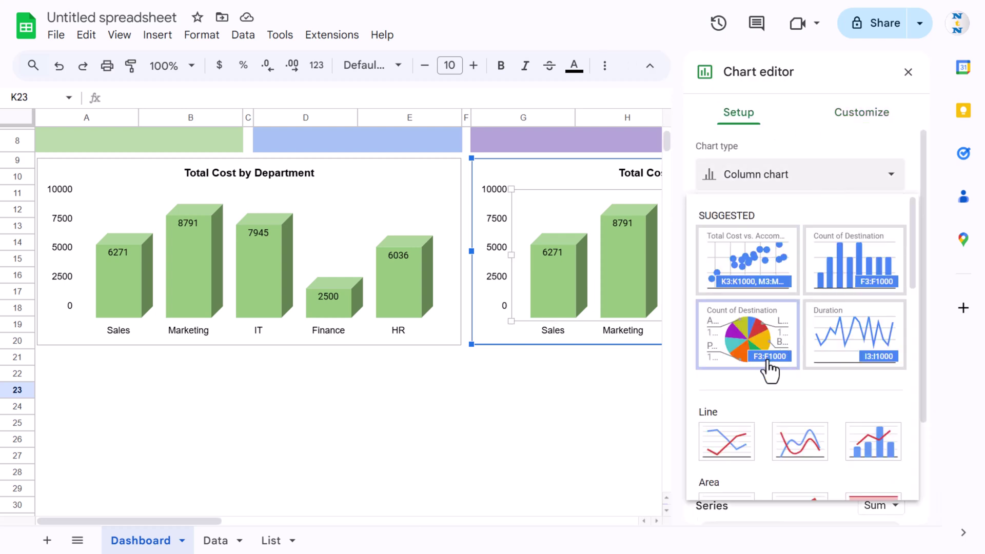
scroll(769, 369, down, 5)
click(744, 470)
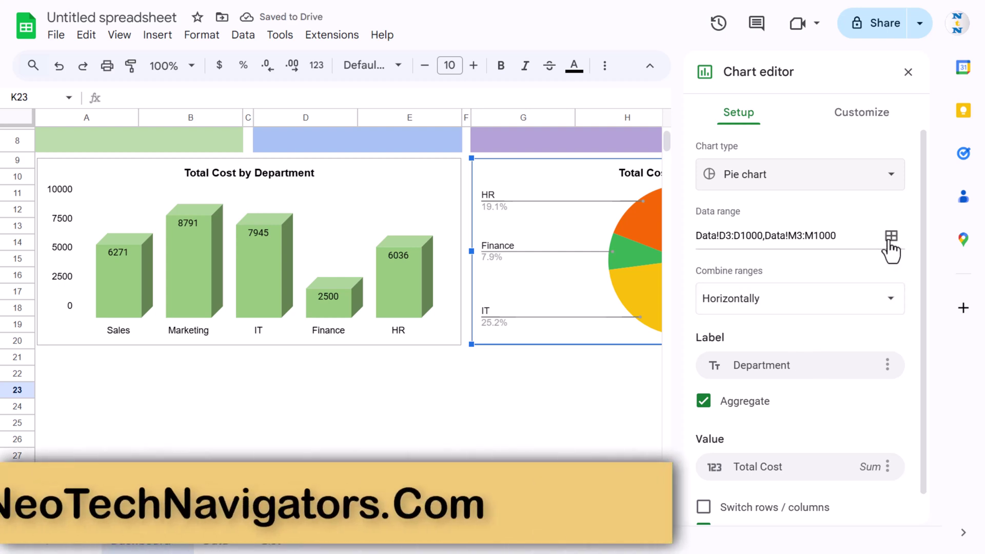
- Remove the range Data!M3:M1000 from the pie chart's data and clear the remaining range Data!D3:D1000
click(891, 237)
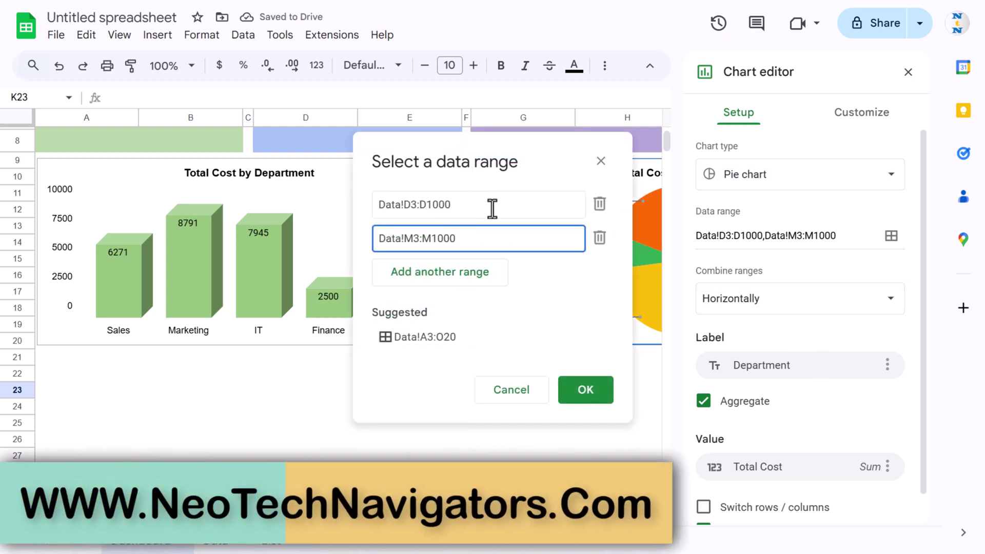
click(599, 238)
drag(472, 205, 364, 205)
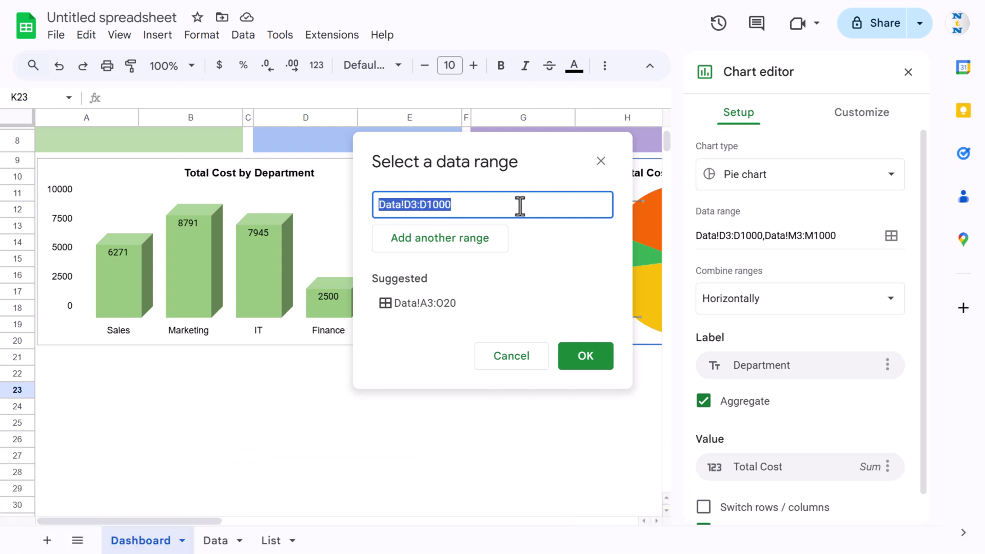
key(BackSpace)
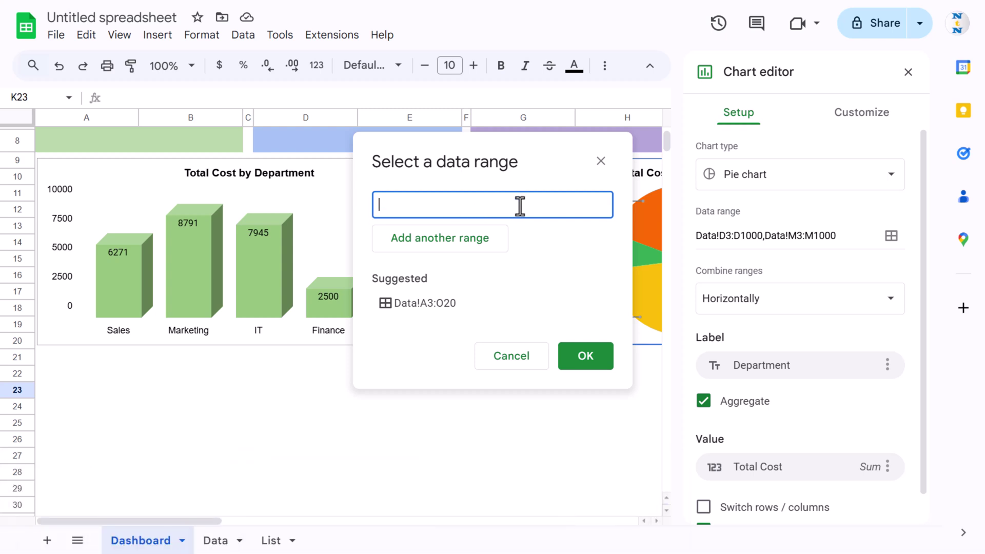
- Set the pie chart's data range to the Trip Purpose column of the Data sheet, Data!E3:E1000
click(214, 540)
click(226, 260)
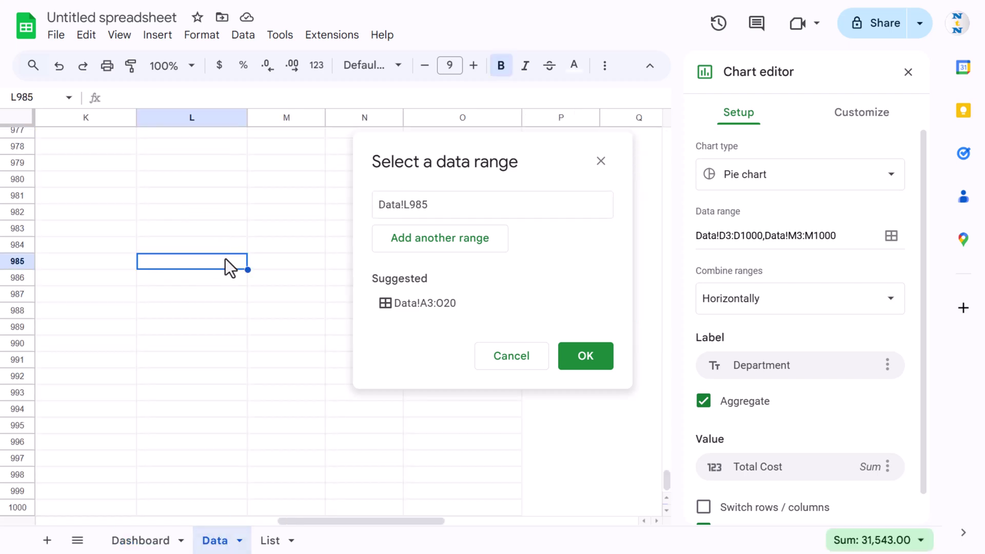
key(ctrl+Up)
key(ctrl+Up)
key(ctrl+Up)
key(Down)
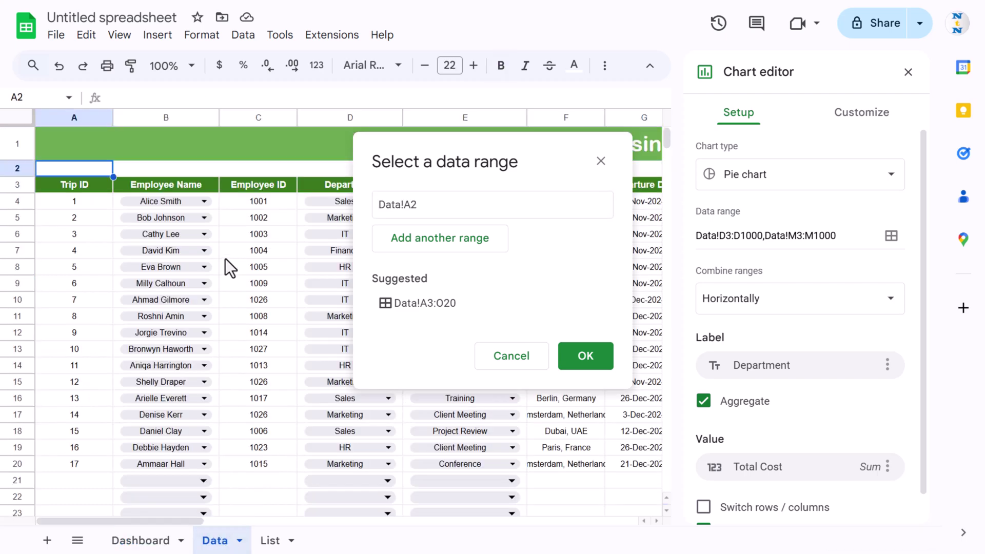
key(Down)
key(Right)
key(Right)
key(Right)
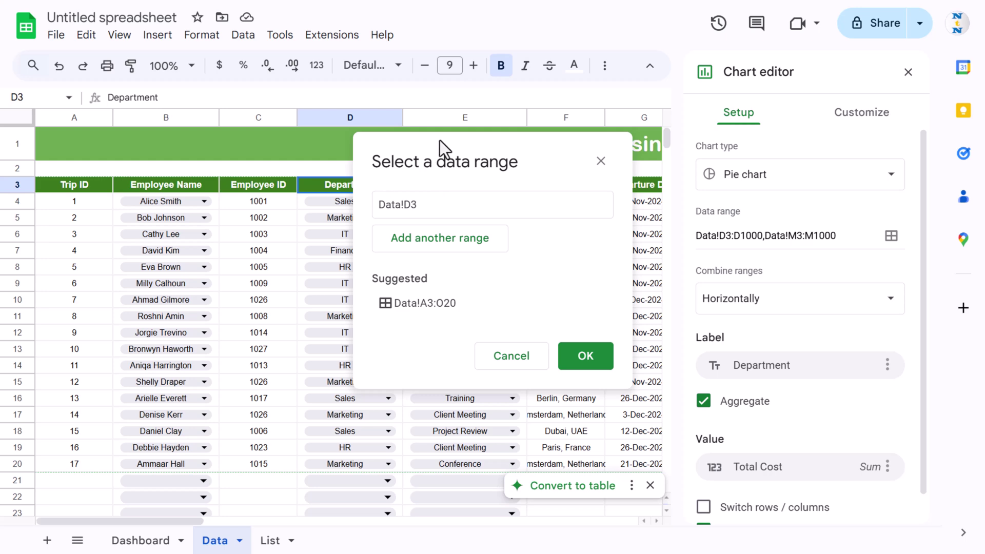
drag(439, 141, 852, 136)
click(511, 188)
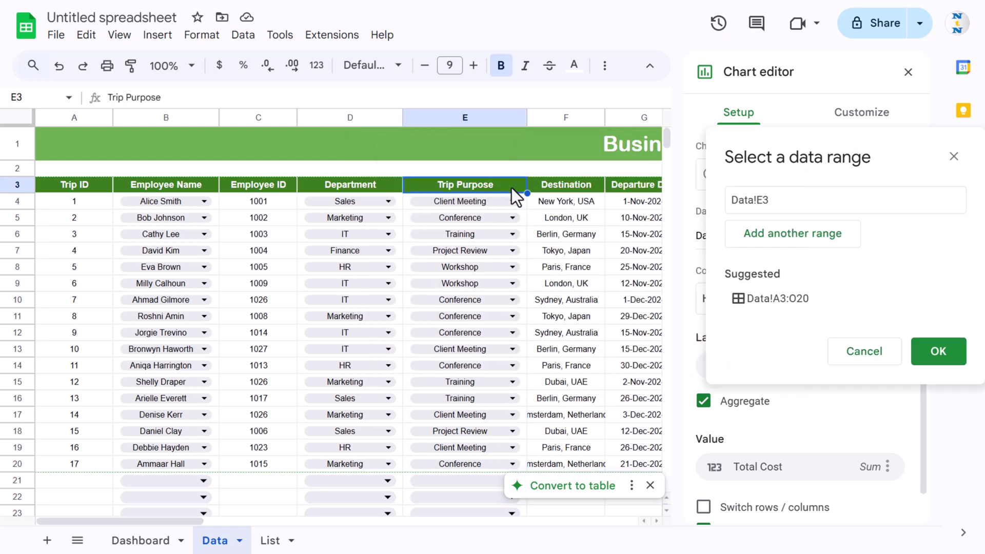
key(ctrl+shift+Down)
key(ctrl+shift+Down)
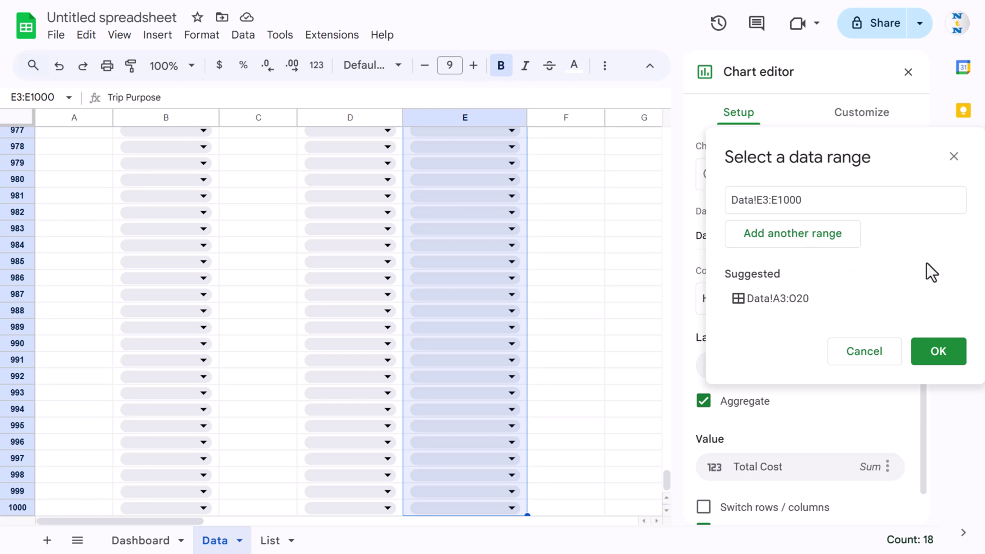
click(947, 359)
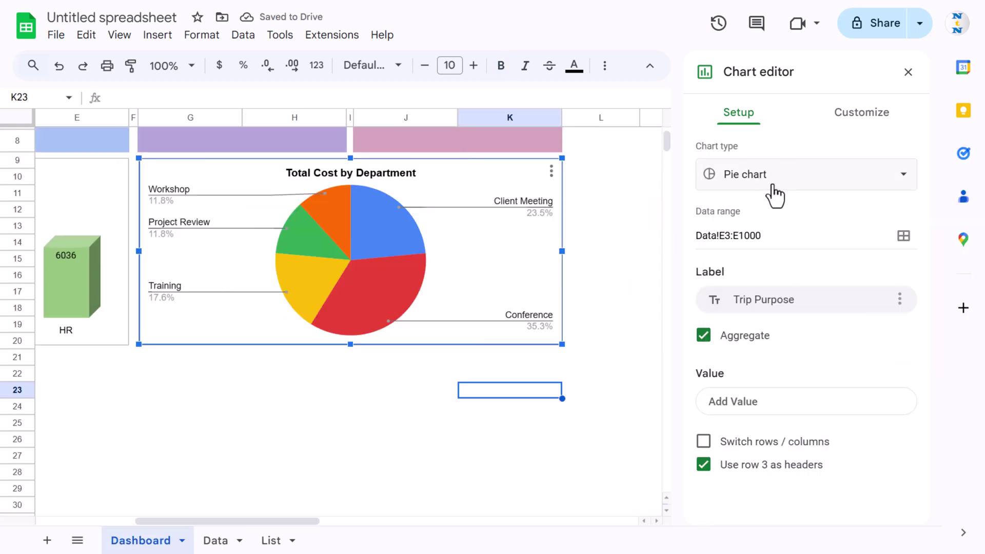
- Apply the 3D chart style to the trip purpose pie chart
click(867, 109)
click(753, 154)
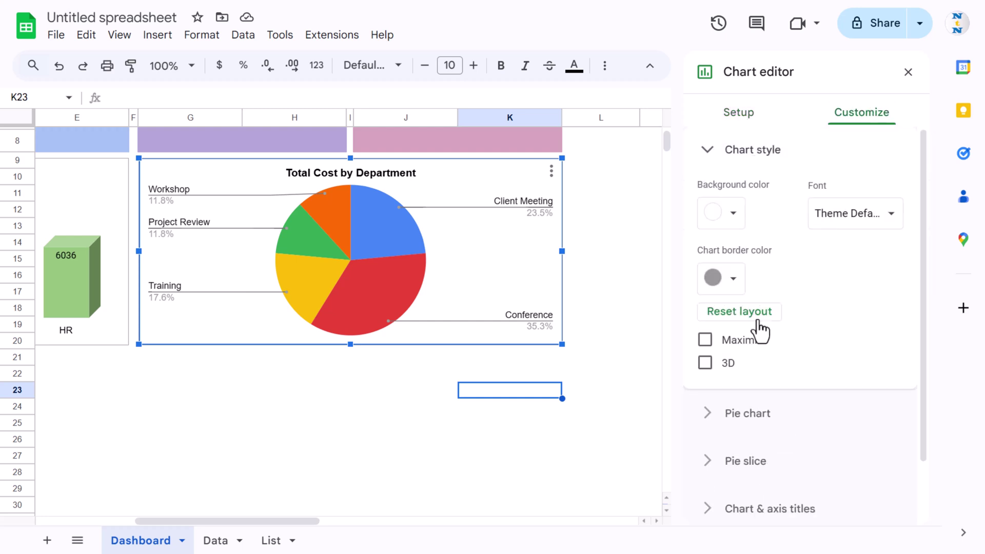
click(706, 364)
- Set the pie chart's legend position to Bottom
scroll(764, 363, down, 2)
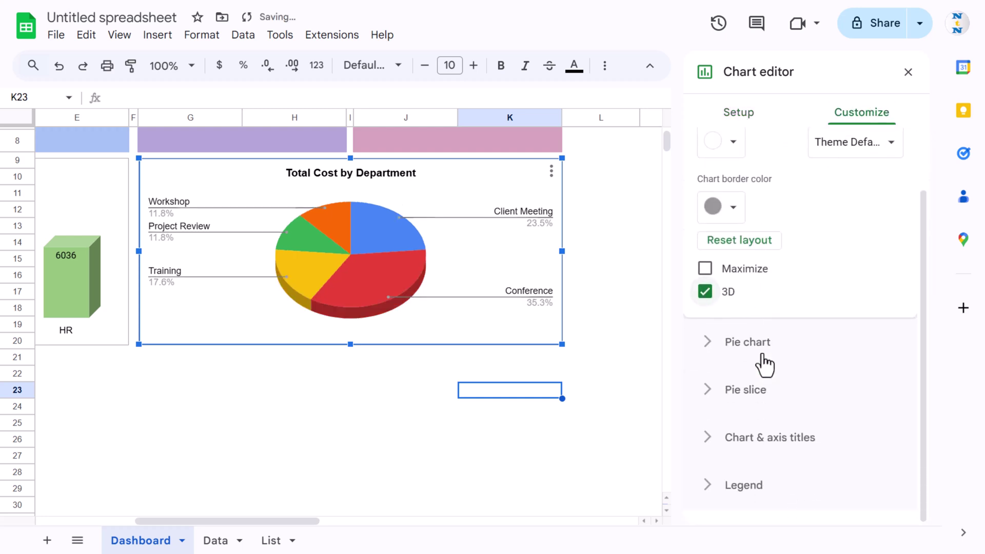
click(746, 494)
click(751, 355)
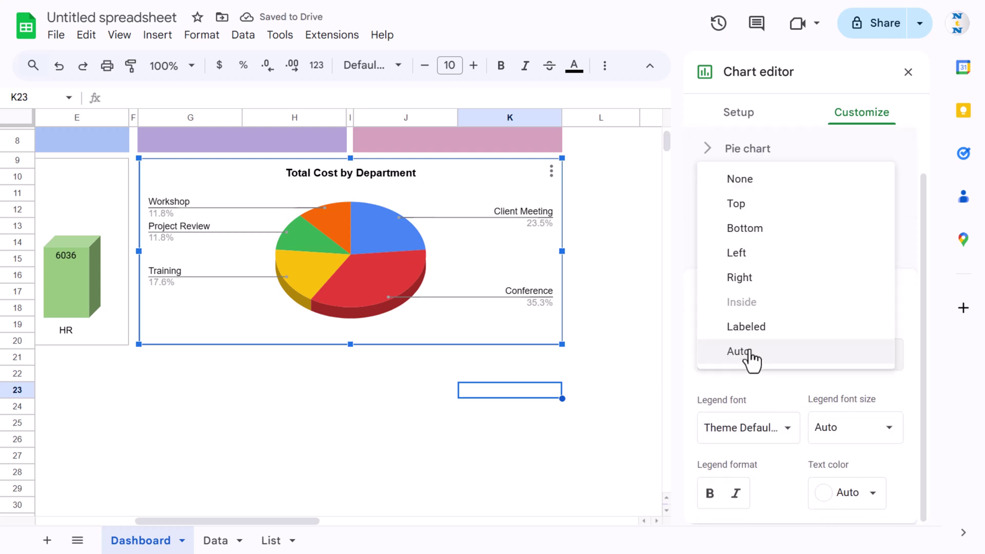
click(764, 229)
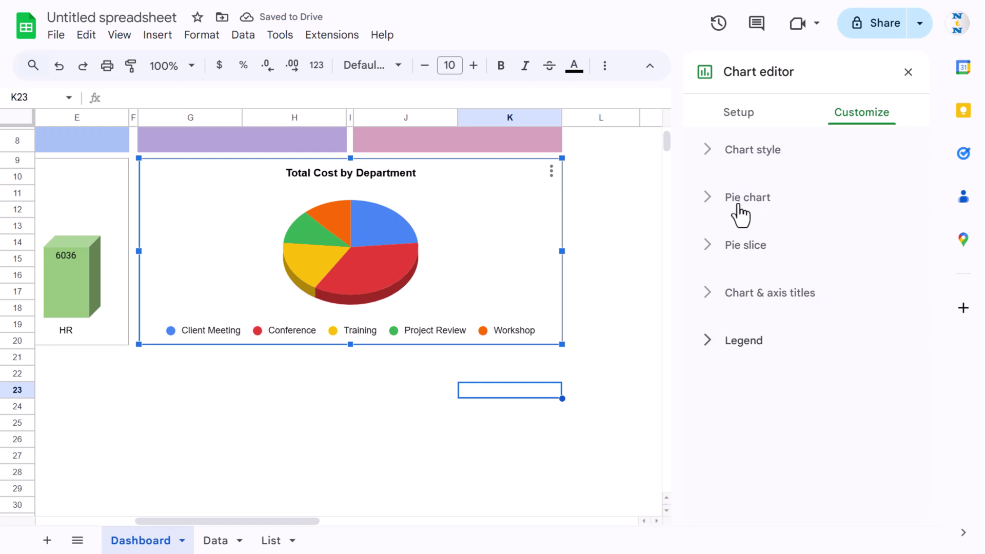
- Set the pie chart's slice labels to Value
click(747, 201)
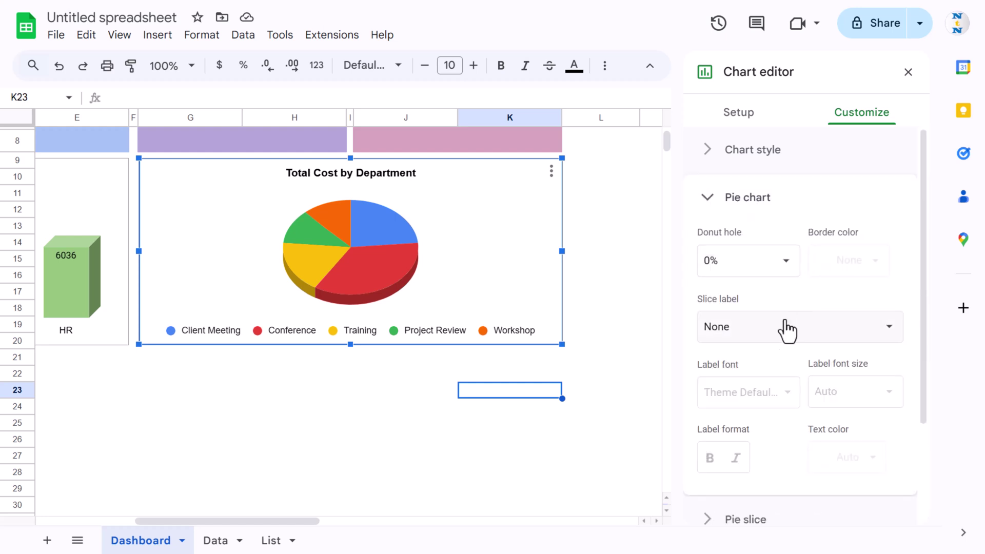
click(773, 334)
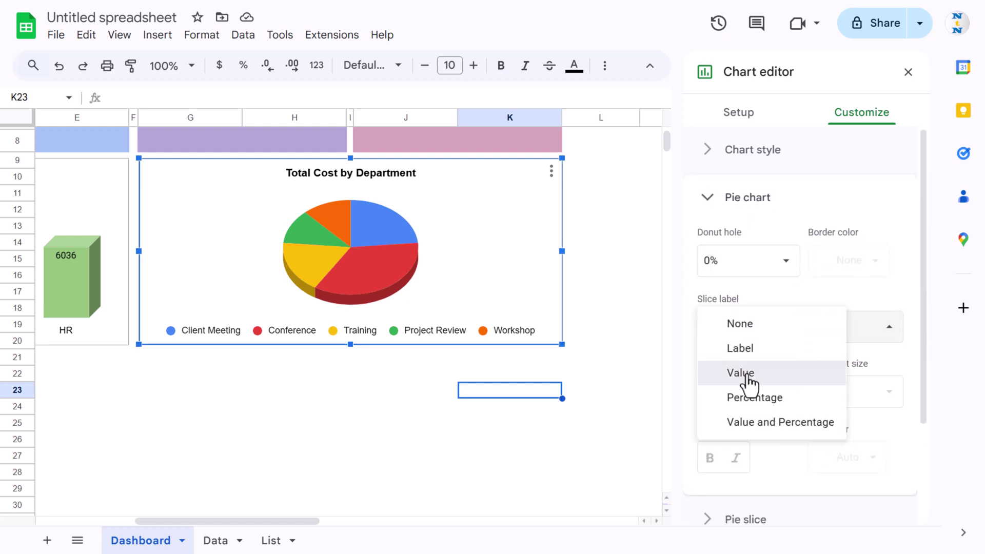
click(747, 373)
click(732, 199)
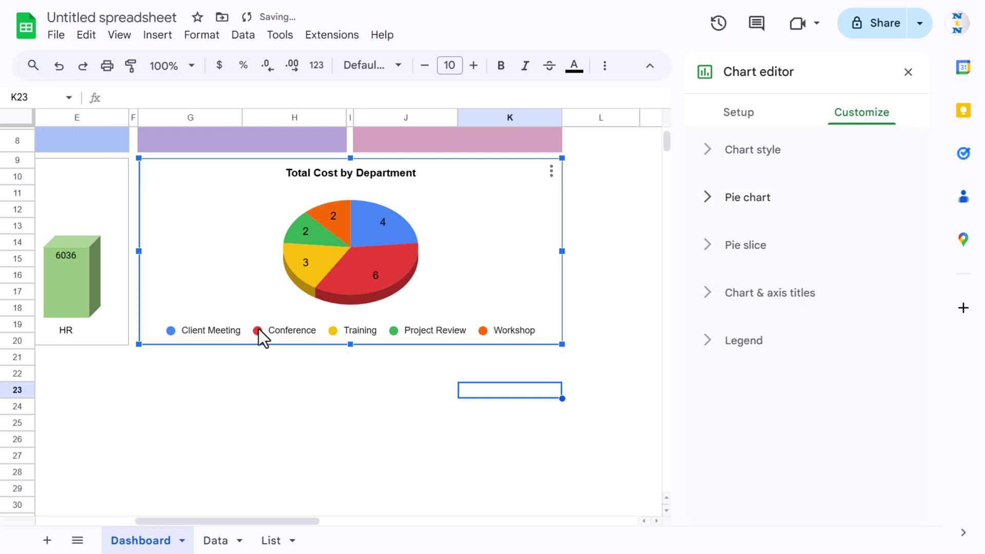
- Change the pie chart's title to "Count of Trips by Purpose"
click(362, 177)
click(368, 174)
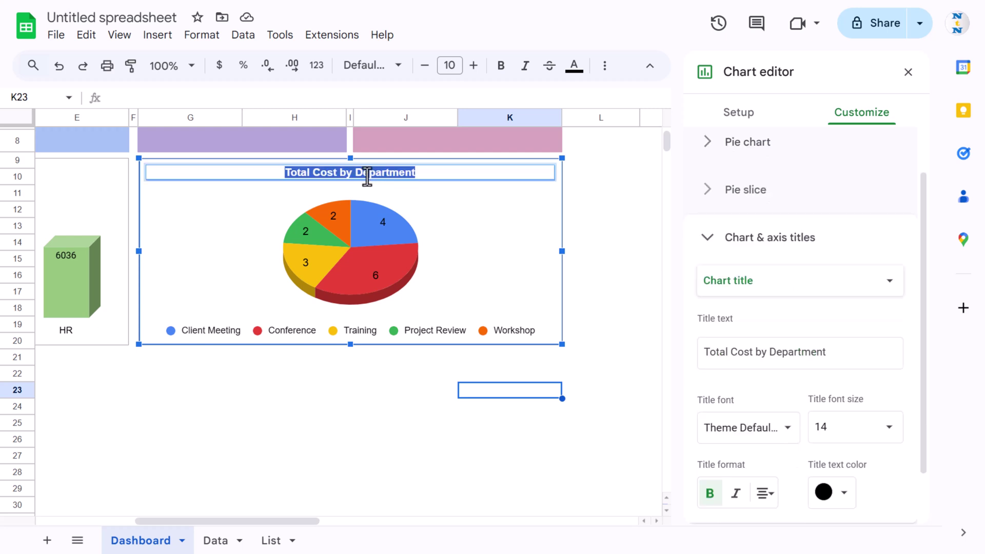
text(Count )
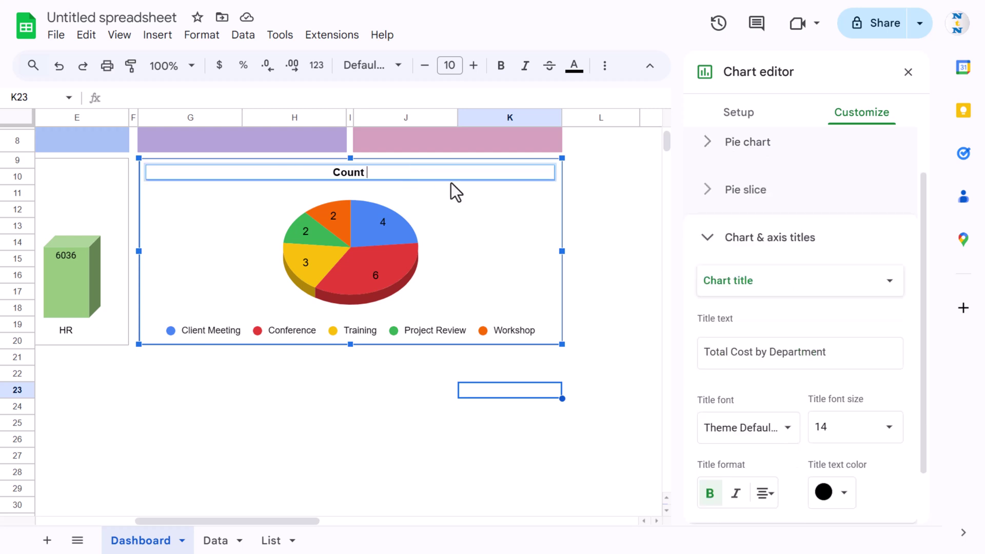
text(of Trips b)
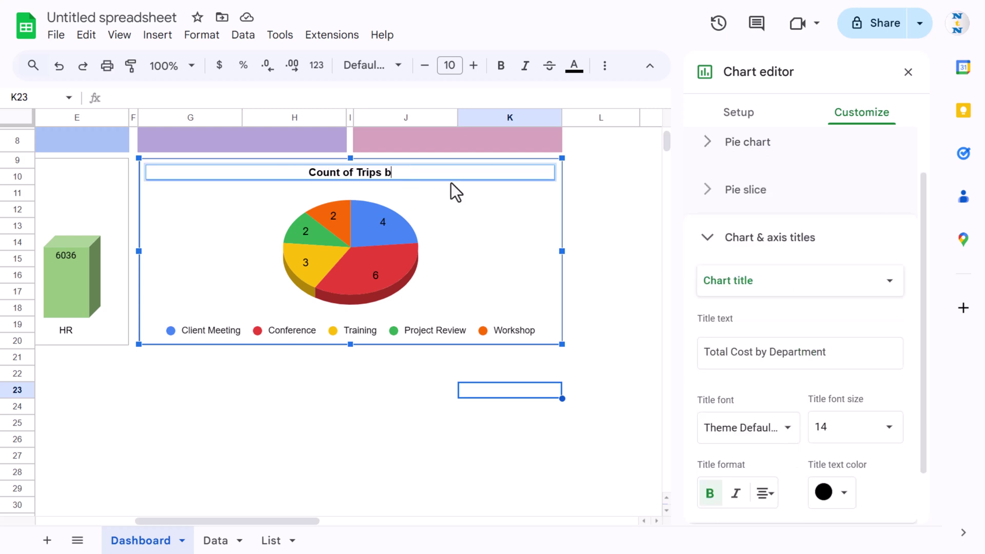
text(y Purpo)
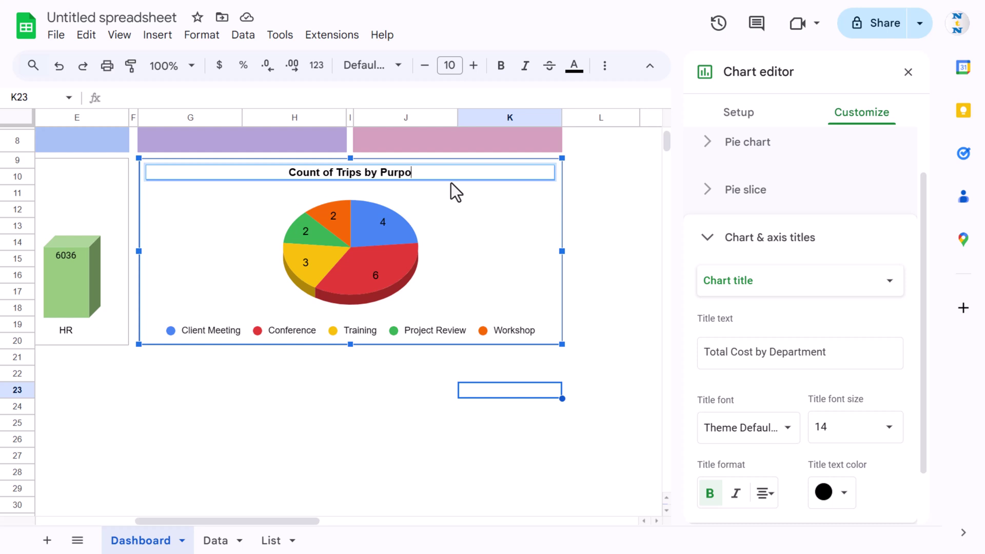
text(se)
key(Return)
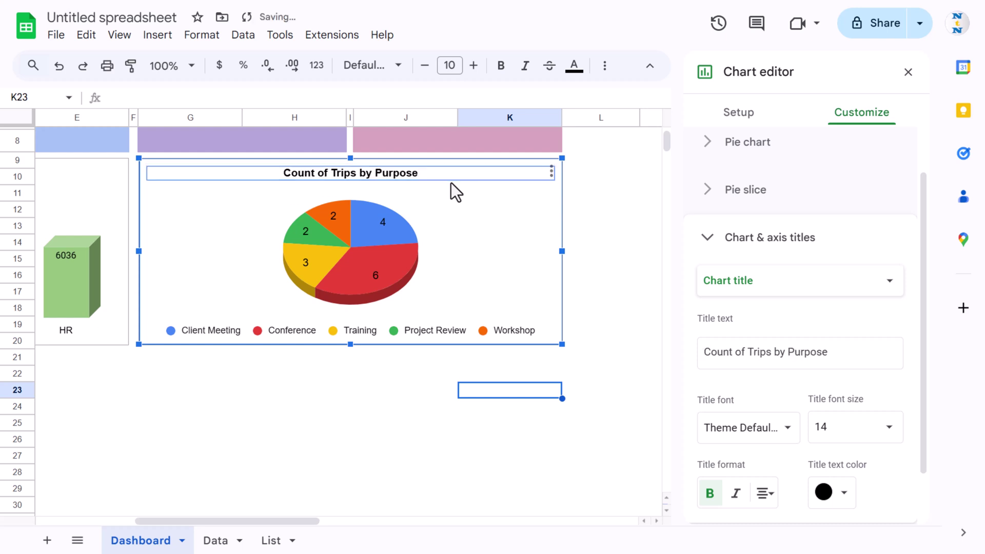
- Recolor the pie chart's Conference slice light green and its Client Meeting slice pale blue
click(398, 262)
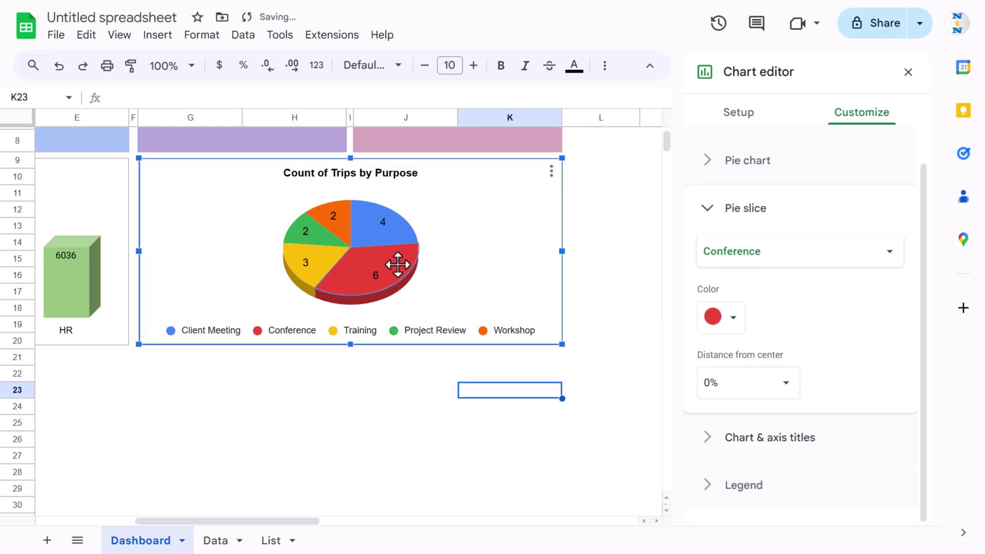
click(738, 323)
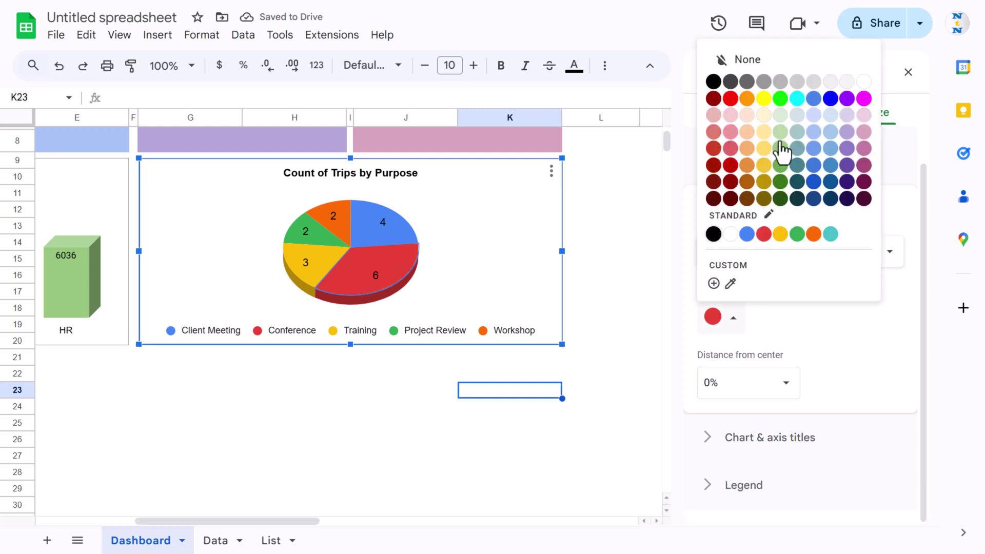
click(784, 147)
click(399, 229)
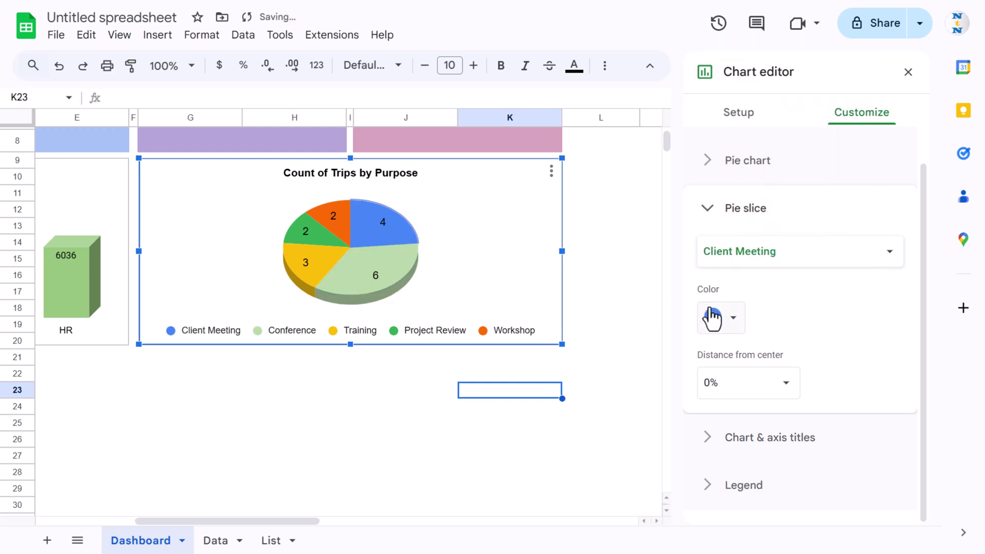
click(721, 317)
click(811, 132)
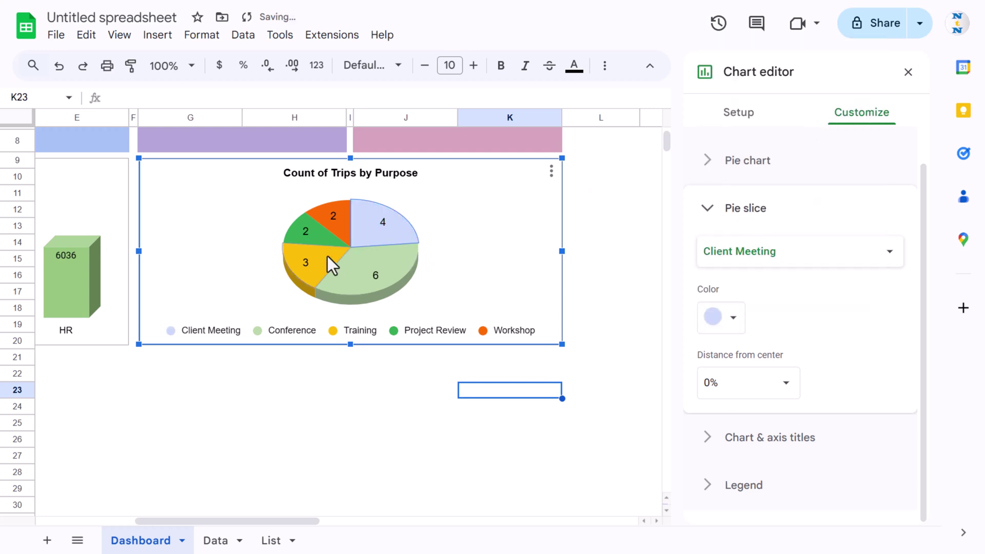
- Recolor the pie chart's Project Review slice pale purple
click(318, 239)
click(728, 323)
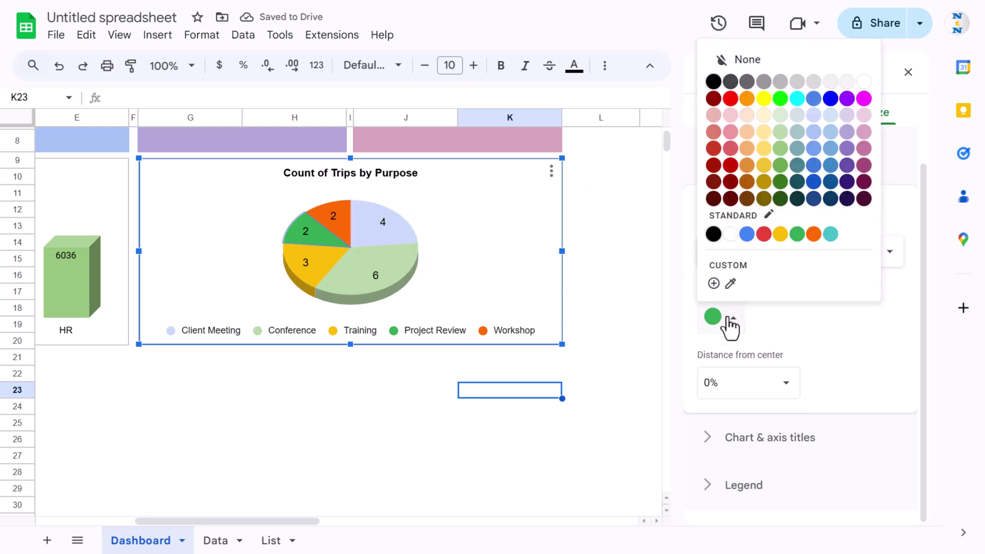
click(831, 114)
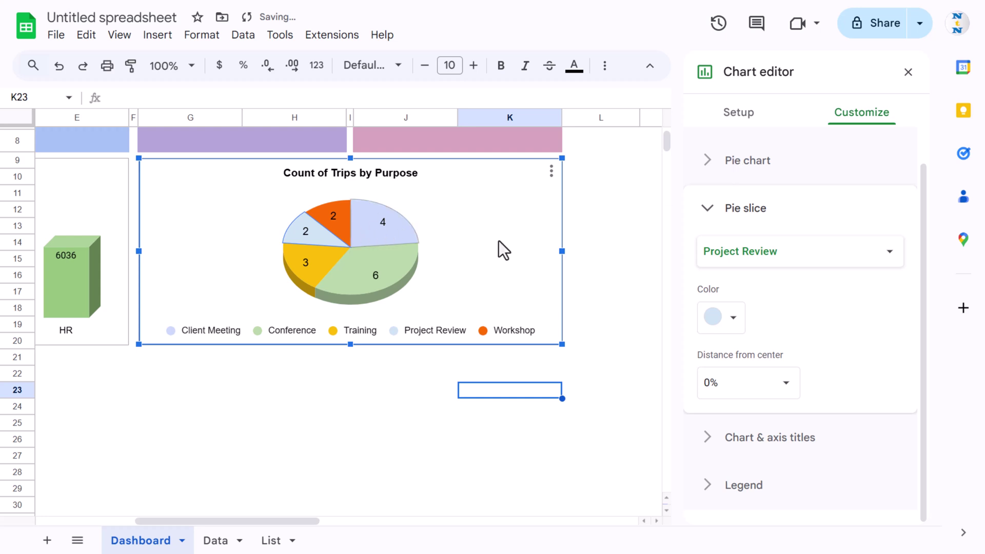
click(726, 325)
click(850, 128)
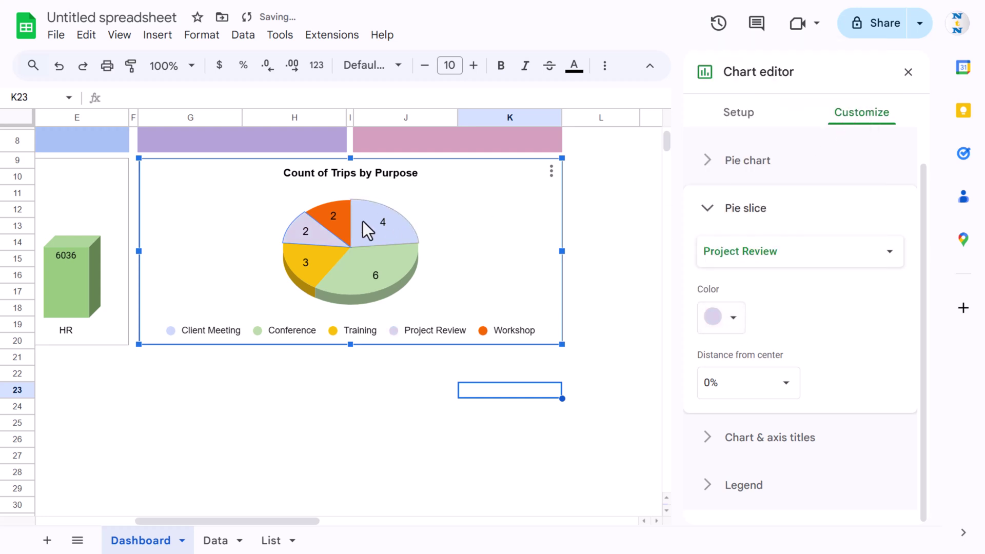
- Recolor the pie chart's Workshop slice pale yellow and finish editing the chart
click(342, 221)
click(733, 324)
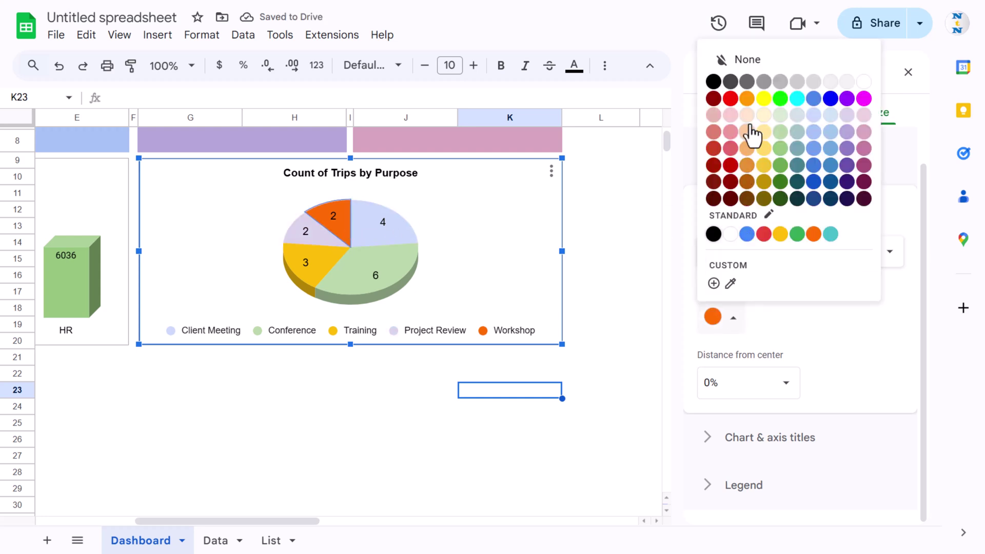
click(763, 116)
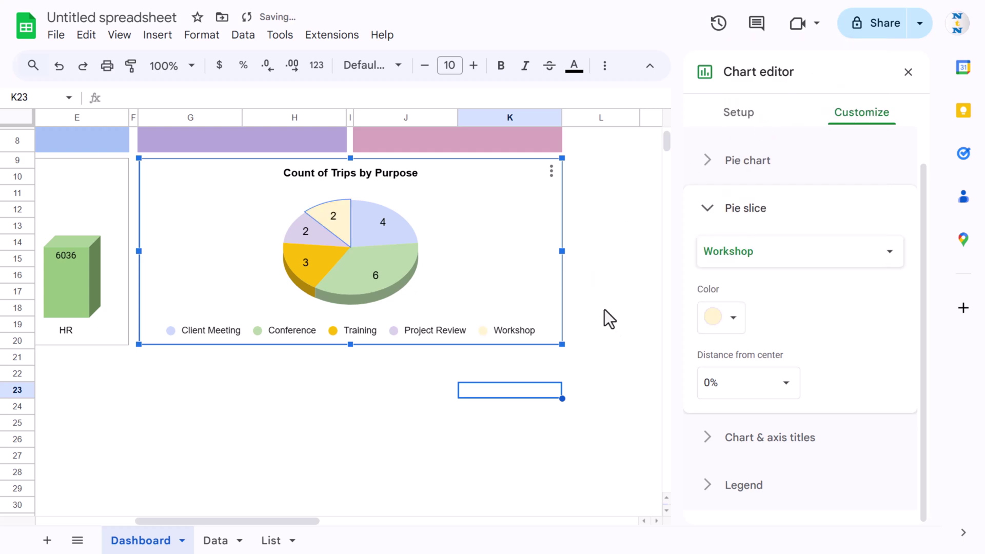
click(603, 258)
key(Home)
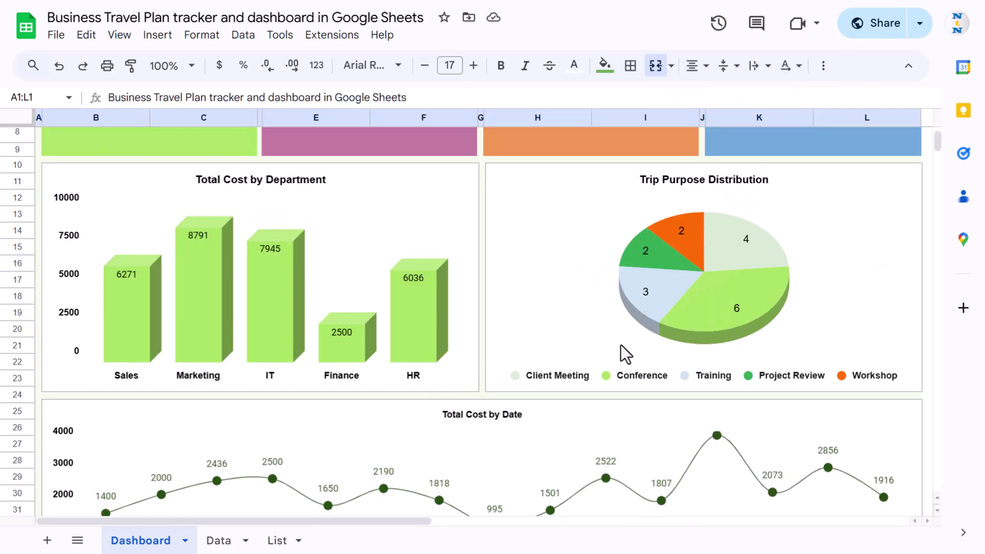
- Paste a copy of the department cost column chart below the two charts, starting at row 21, and widen it to column K
scroll(452, 294, down, 3)
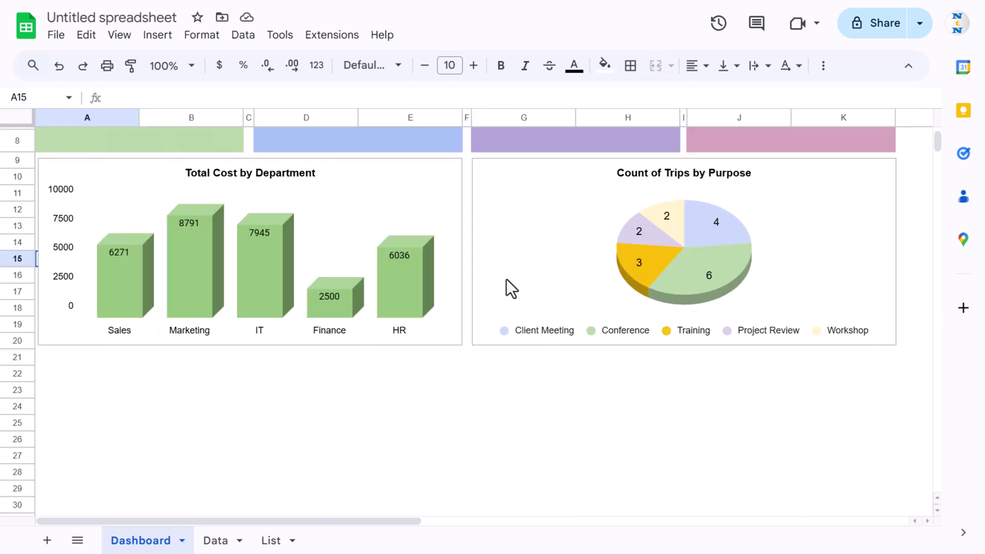
click(368, 393)
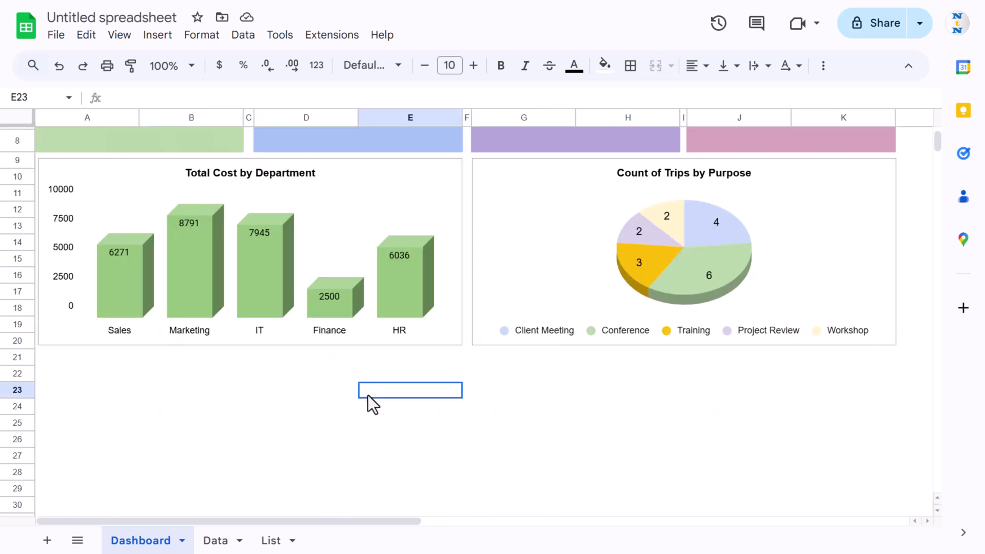
click(84, 373)
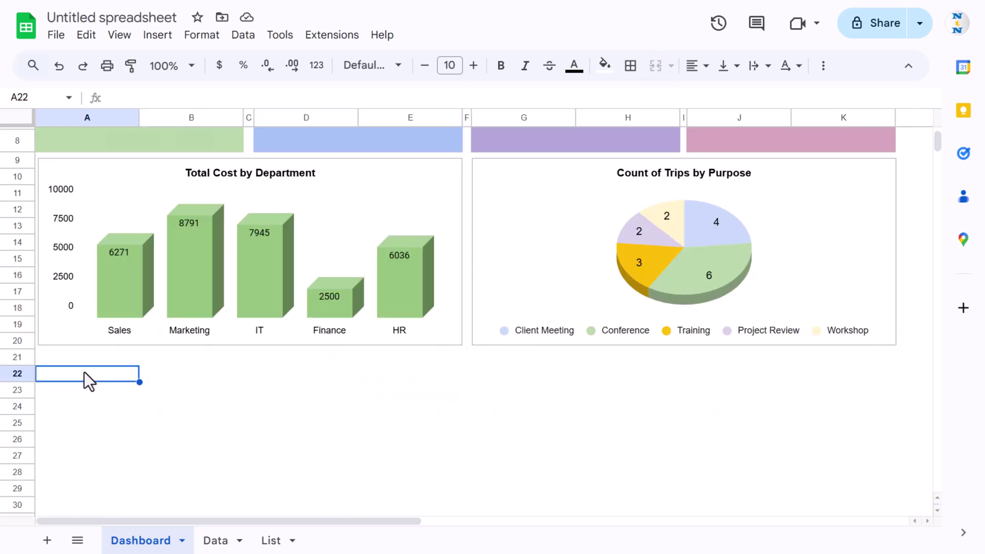
key(ctrl+v)
drag(359, 357, 360, 331)
drag(461, 417, 896, 415)
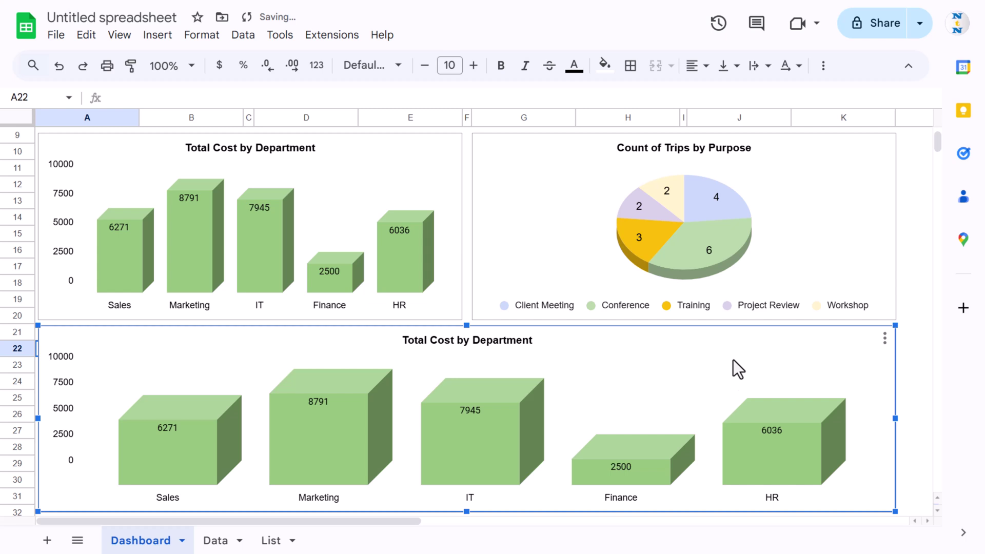
- Open the copied wide chart's data range selection and clear its first range, Data!D3:D1000
double_click(732, 371)
click(750, 116)
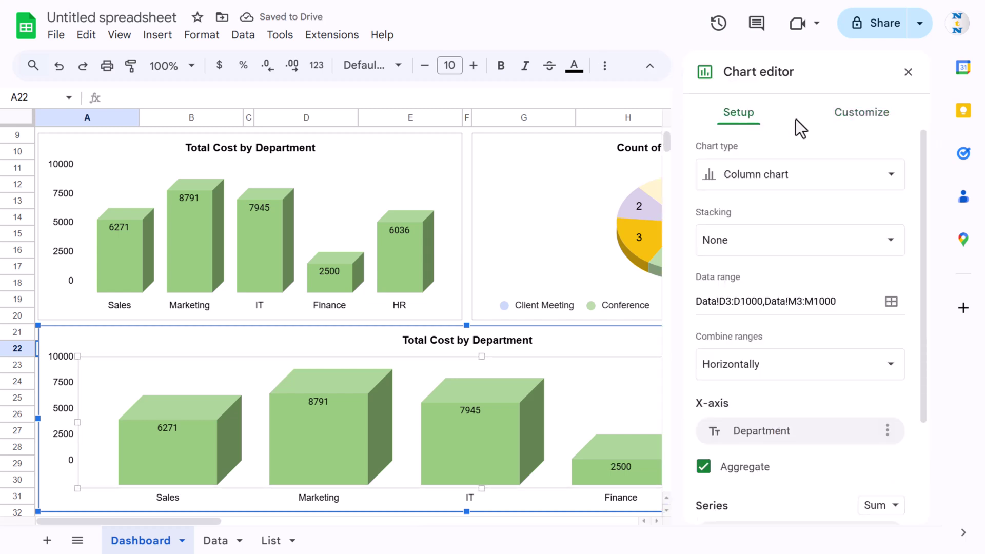
click(890, 305)
drag(493, 191, 374, 191)
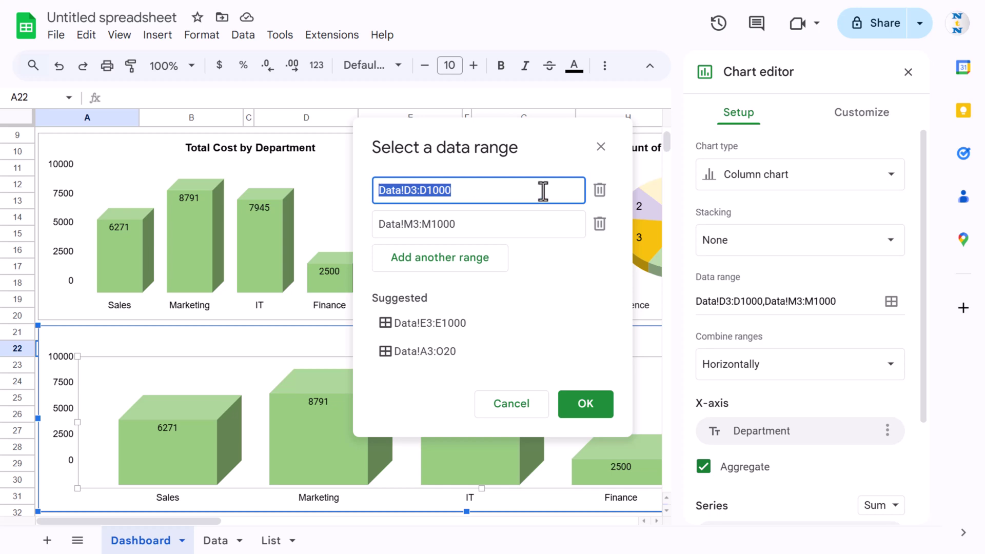
key(BackSpace)
- Set the copied chart's first data range to the Departure Date column of the Data sheet, Data!G3:G1000
click(216, 540)
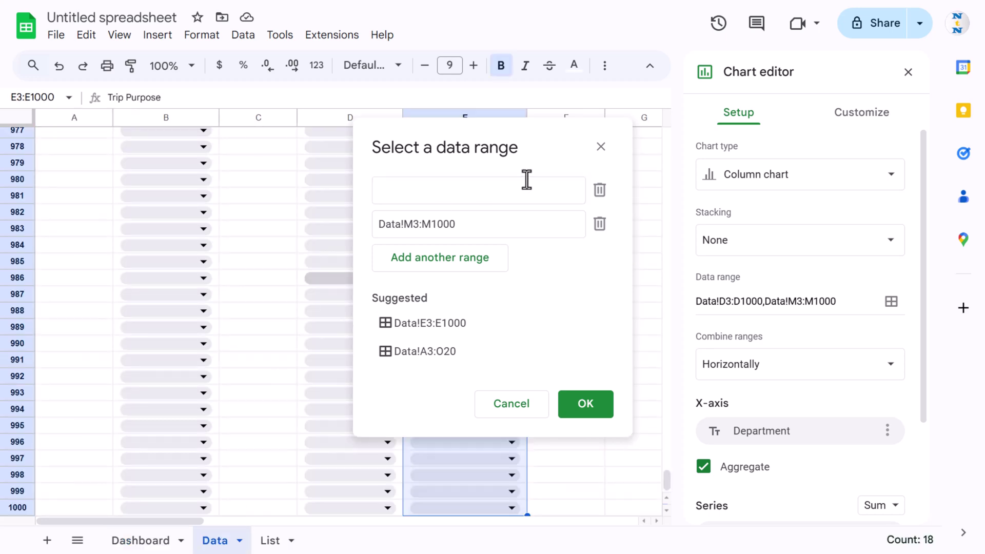
click(276, 212)
click(258, 185)
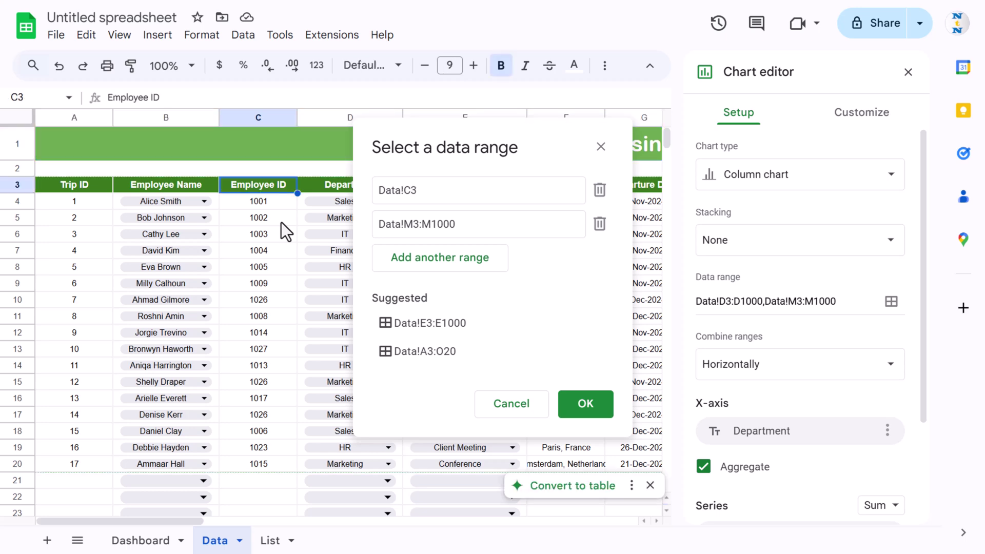
drag(468, 140, 202, 251)
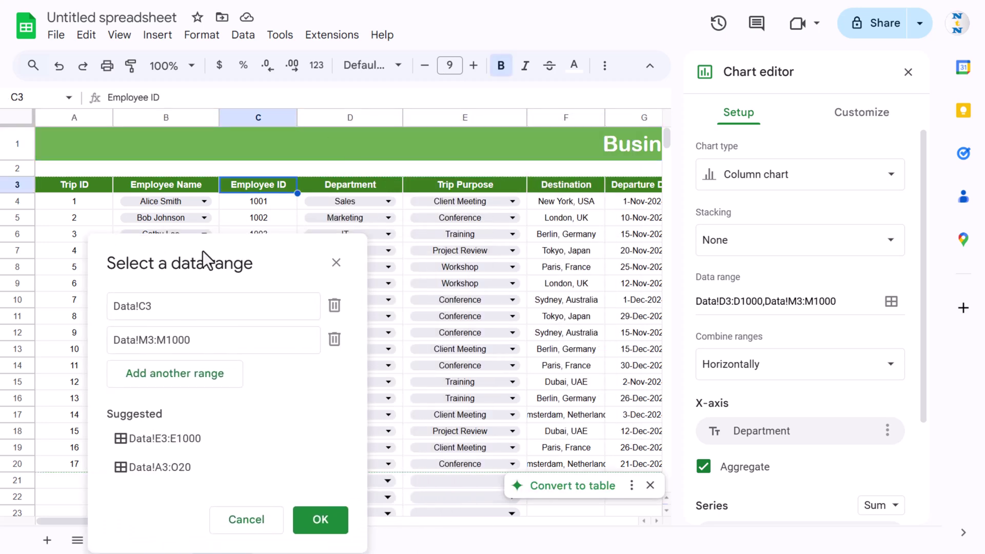
click(546, 188)
key(Right)
key(Right)
key(Left)
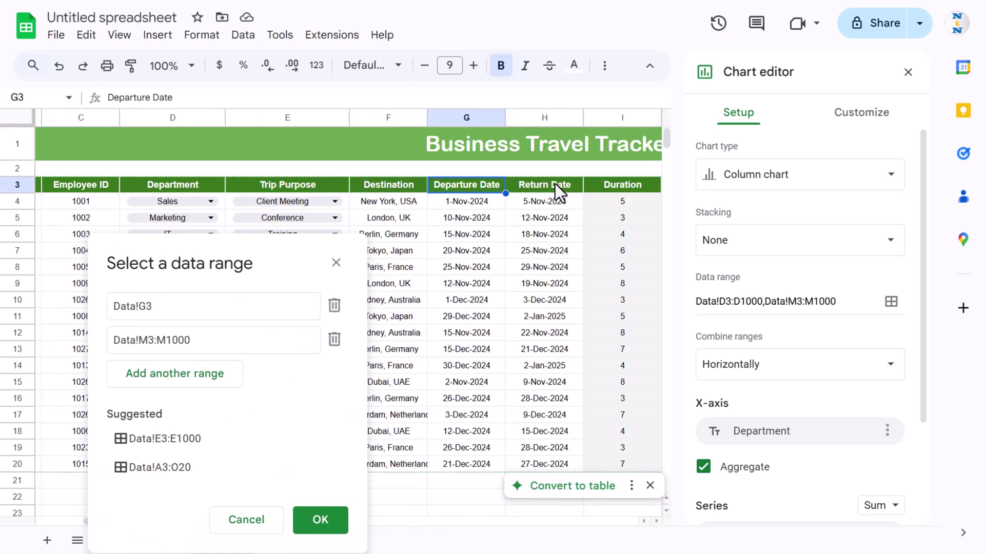
key(ctrl+shift+Down)
key(ctrl+shift+Down)
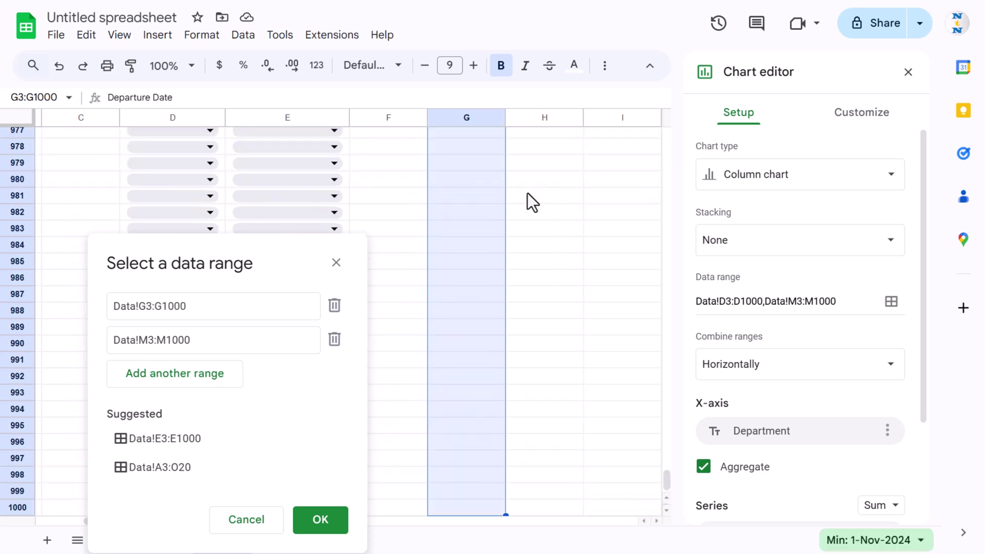
click(221, 342)
click(334, 525)
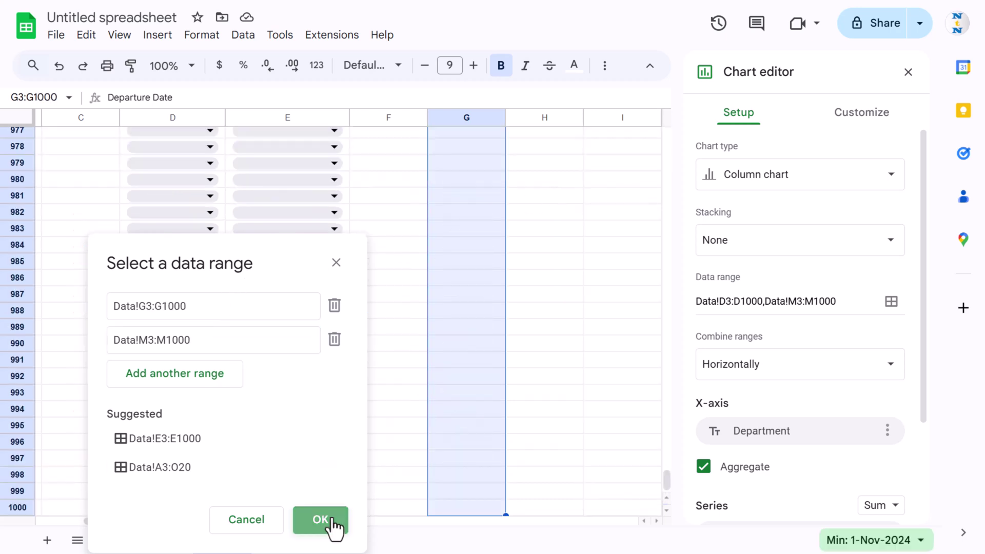
- Set the copied chart's X-axis to Departure Date and add Total Cost as its series
scroll(788, 405, down, 2)
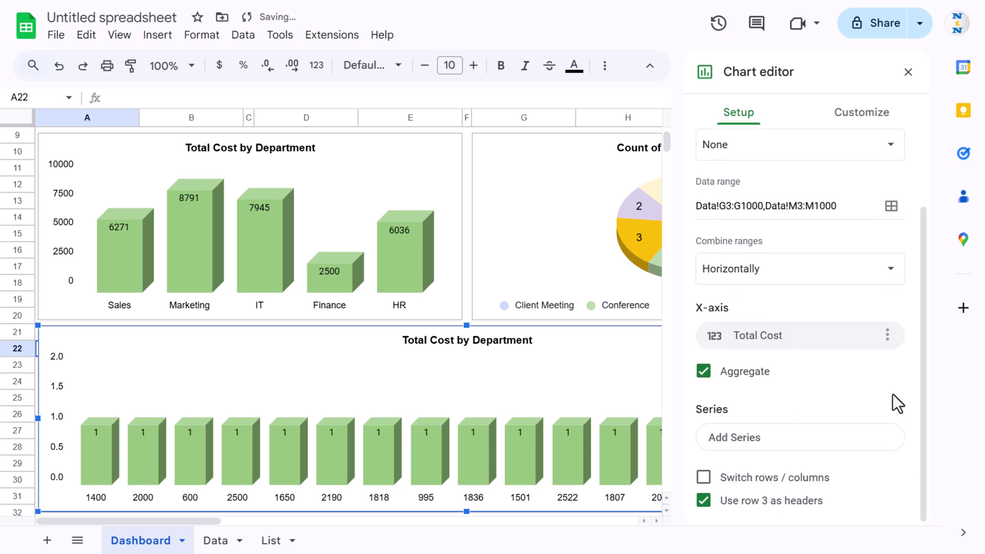
click(821, 338)
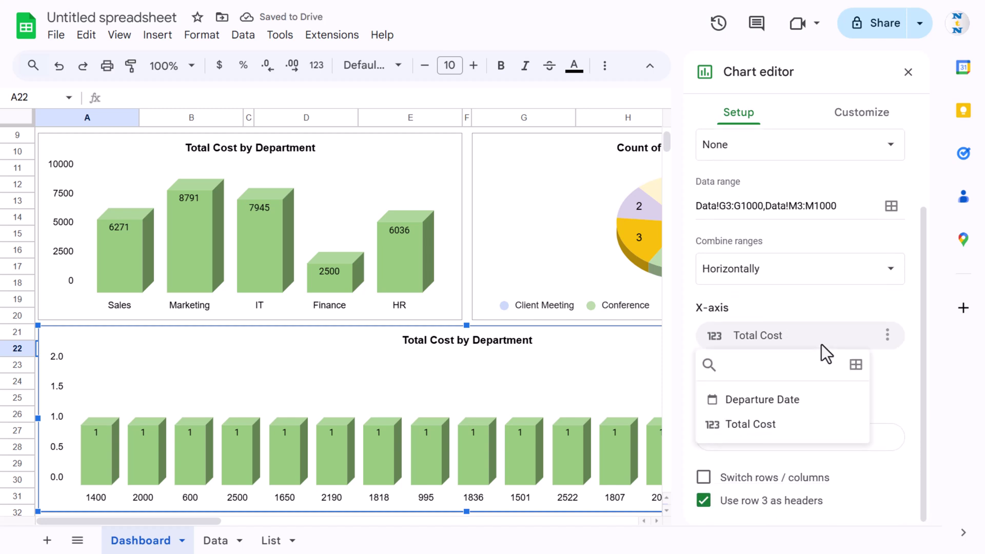
click(788, 400)
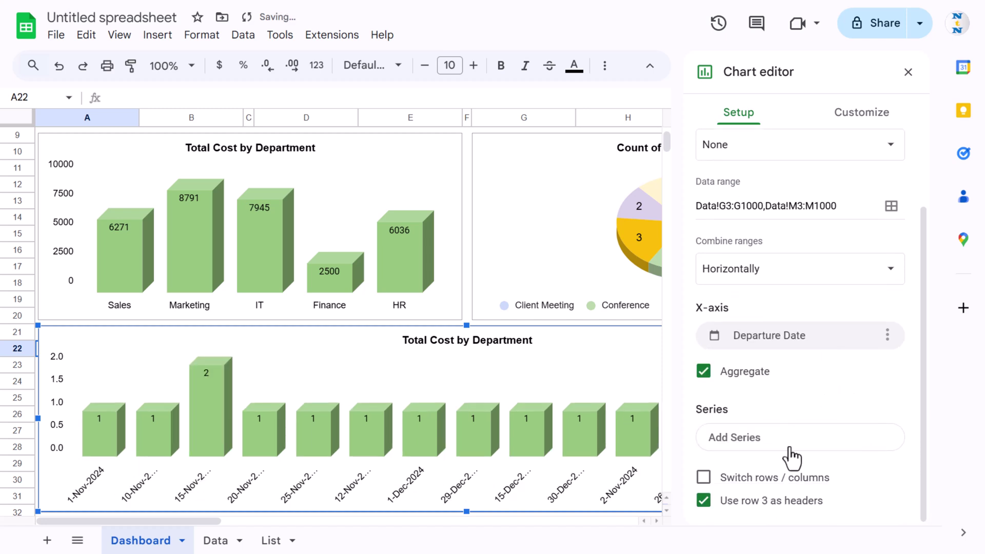
click(775, 442)
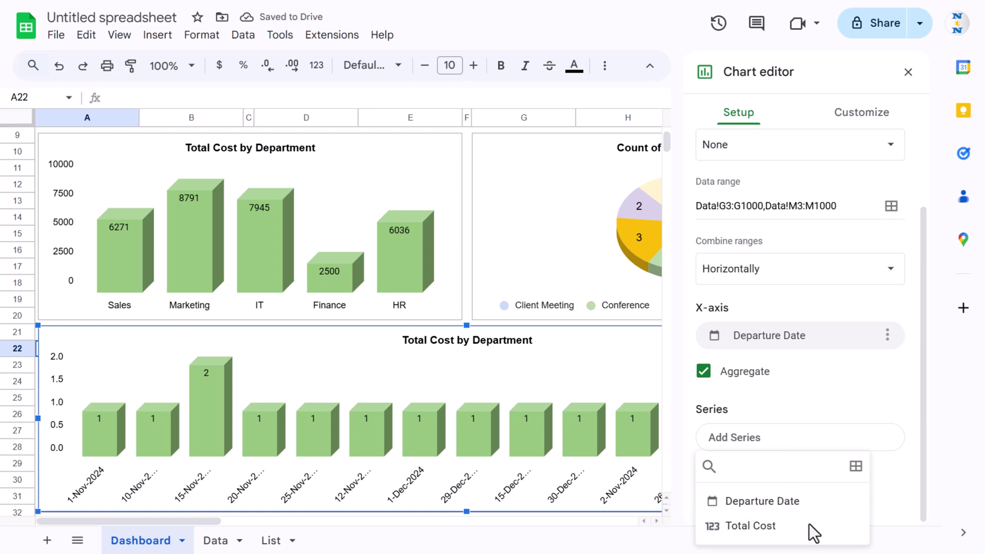
click(850, 526)
scroll(827, 404, down, 1)
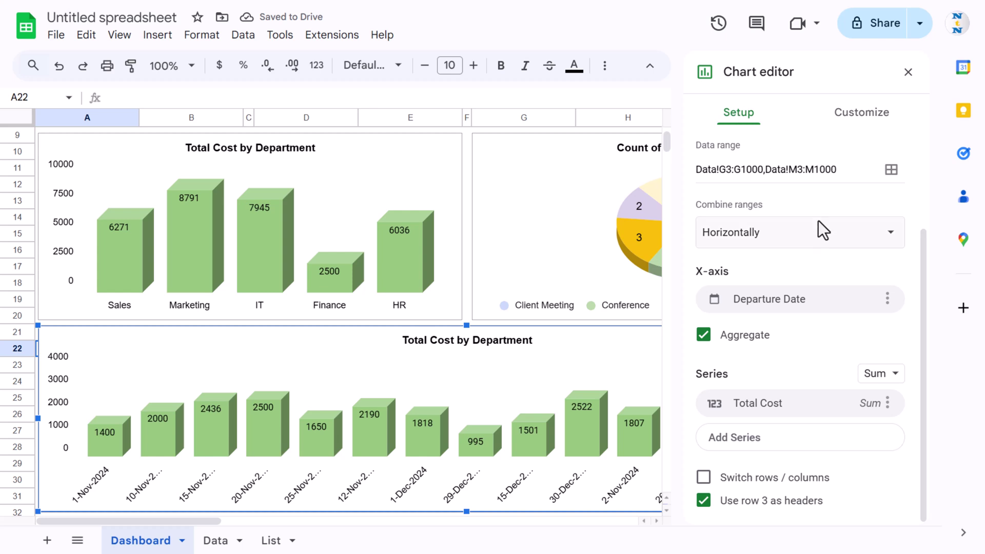
- Convert the cost by departure date chart from a column chart to a line chart
scroll(818, 213, up, 5)
click(804, 177)
click(728, 361)
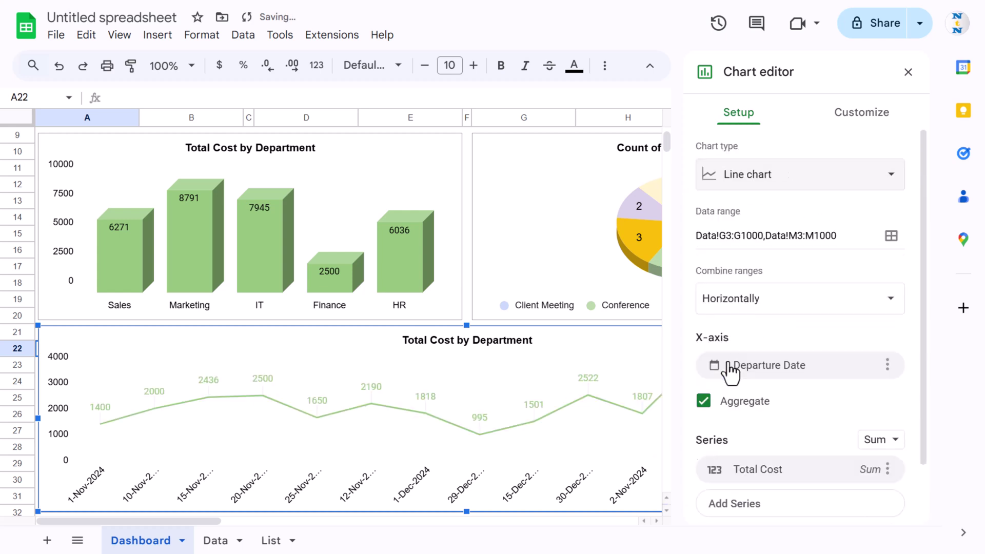
scroll(854, 334, down, 1)
scroll(854, 334, up, 1)
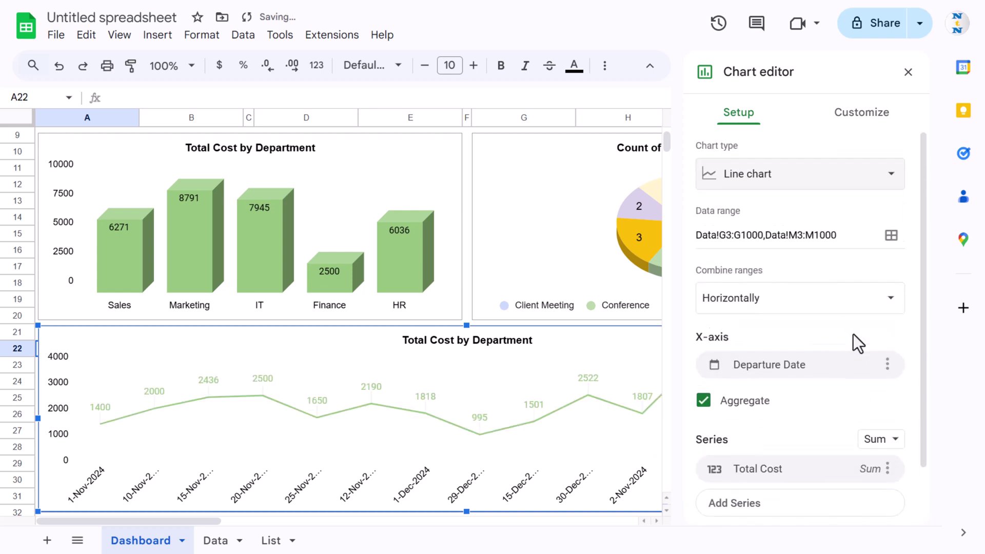
- Turn on smoothing for the line in the cost by departure date chart
click(849, 113)
click(746, 152)
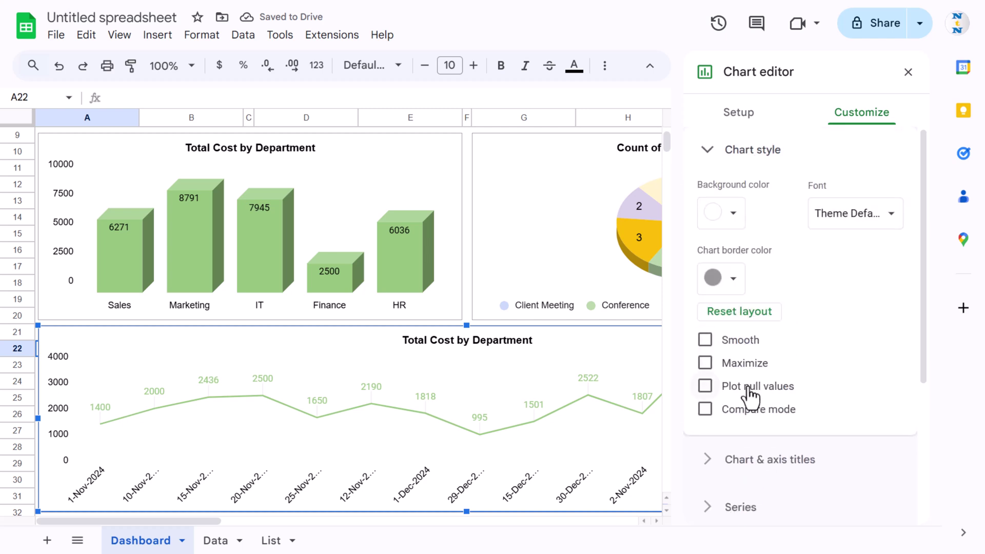
click(705, 341)
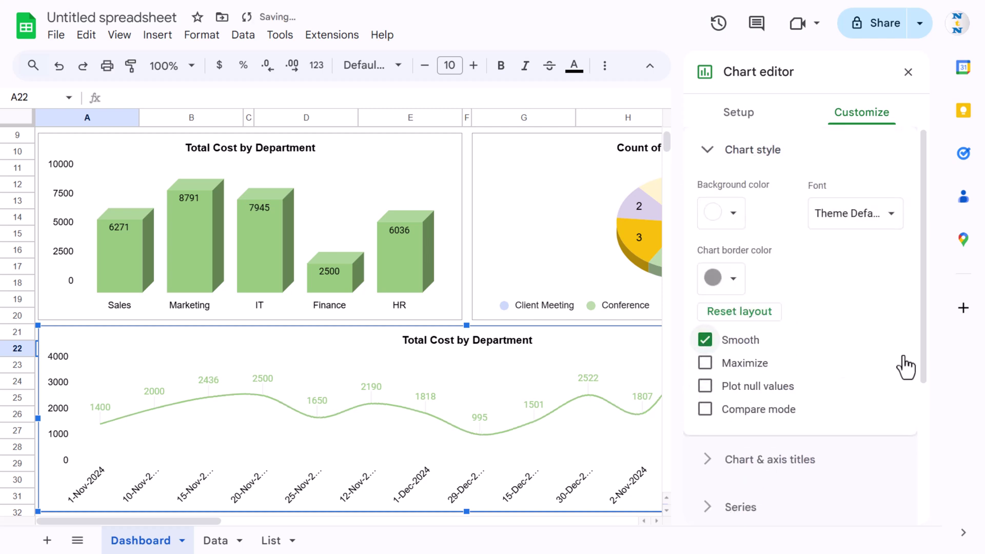
- Set the line chart's series to 7px points and a dark green line color
scroll(841, 314, down, 4)
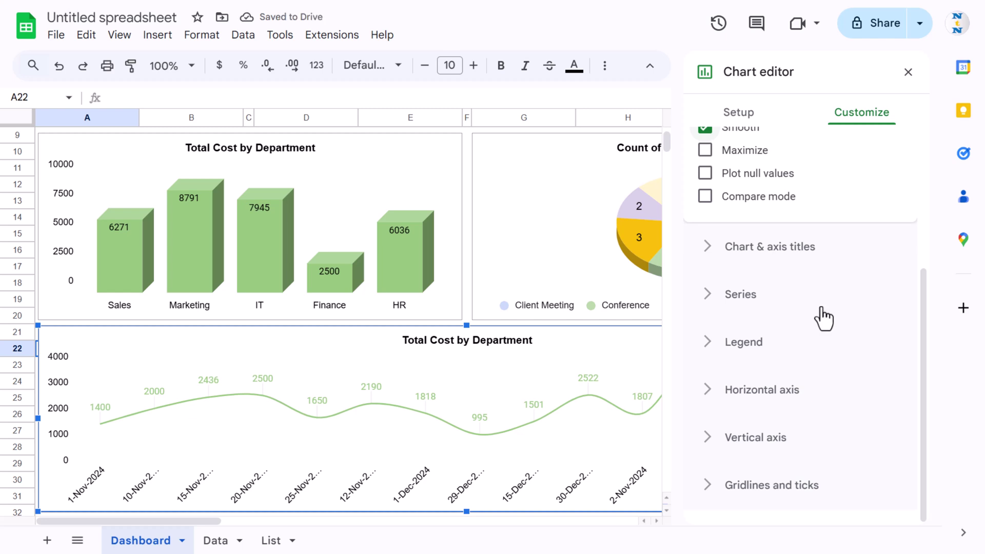
click(740, 295)
scroll(872, 339, down, 1)
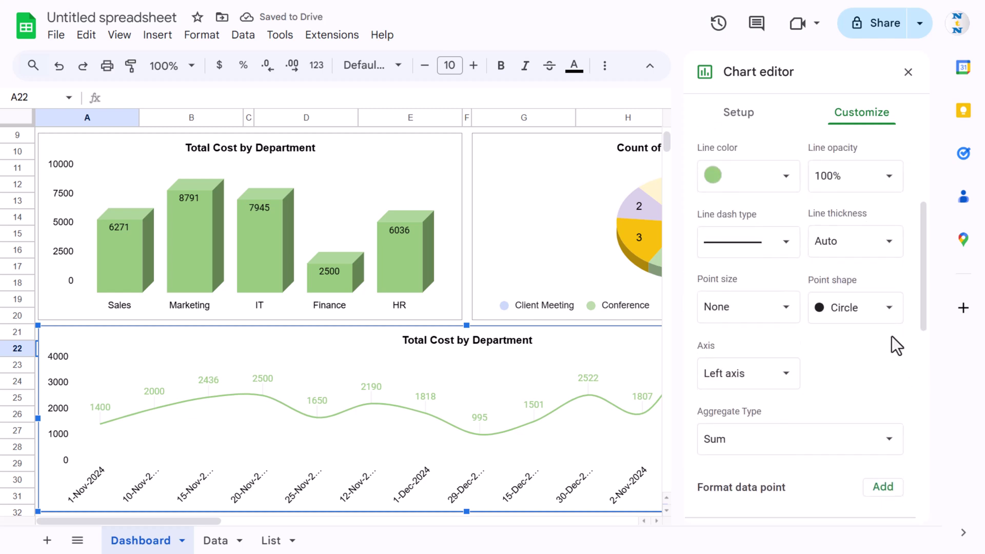
click(786, 307)
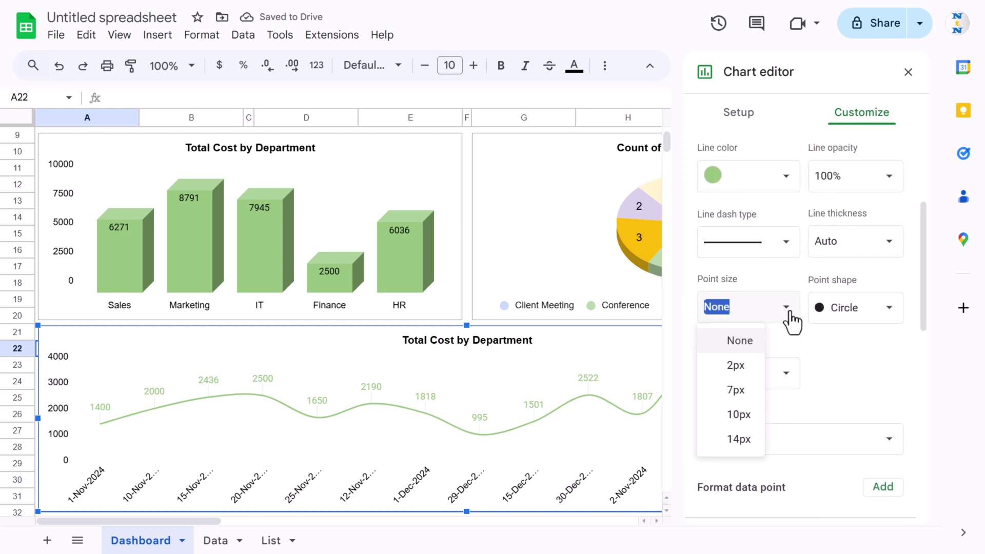
click(739, 391)
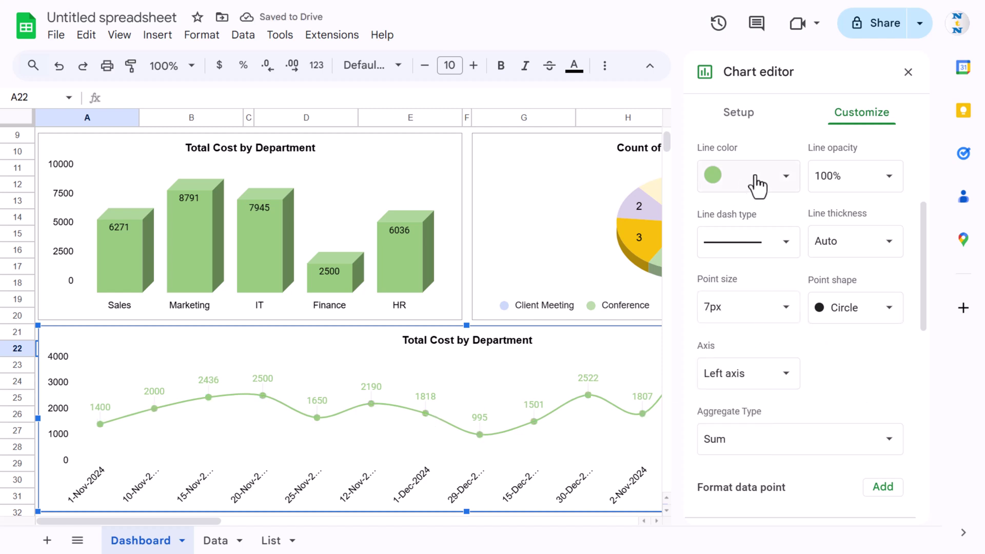
click(777, 178)
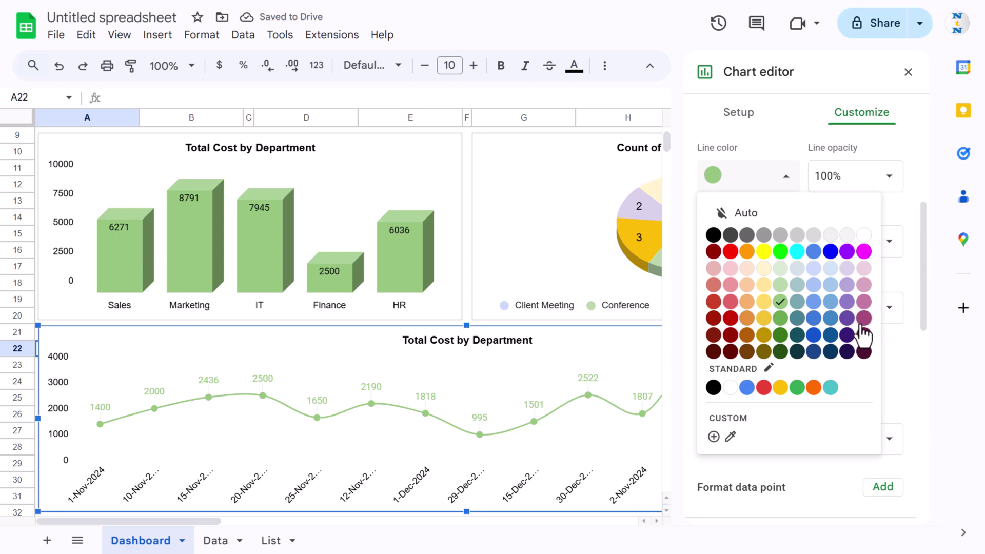
click(781, 336)
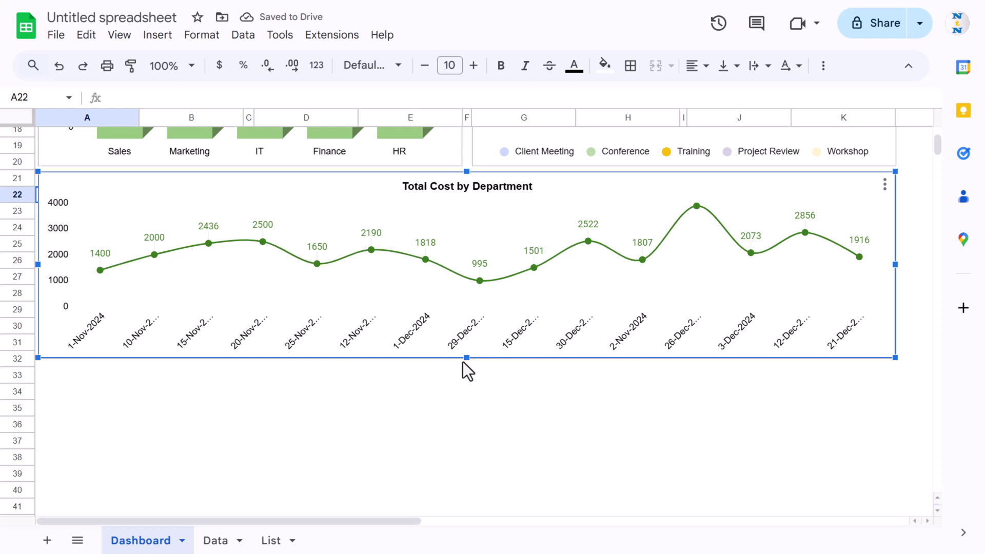
- Extend the line chart's lower edge down to row 34 and retitle it "Total Cost by Dates"
drag(464, 359, 466, 393)
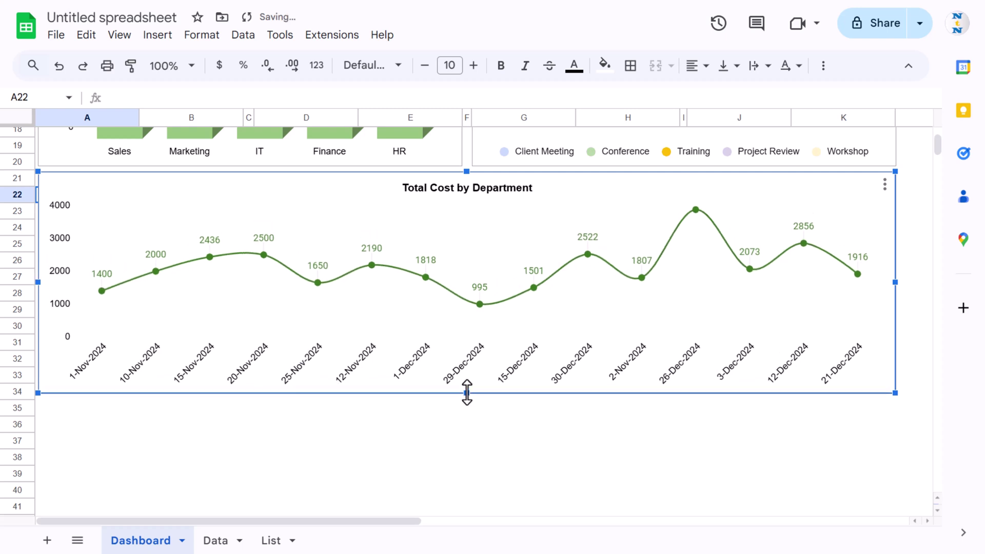
click(607, 411)
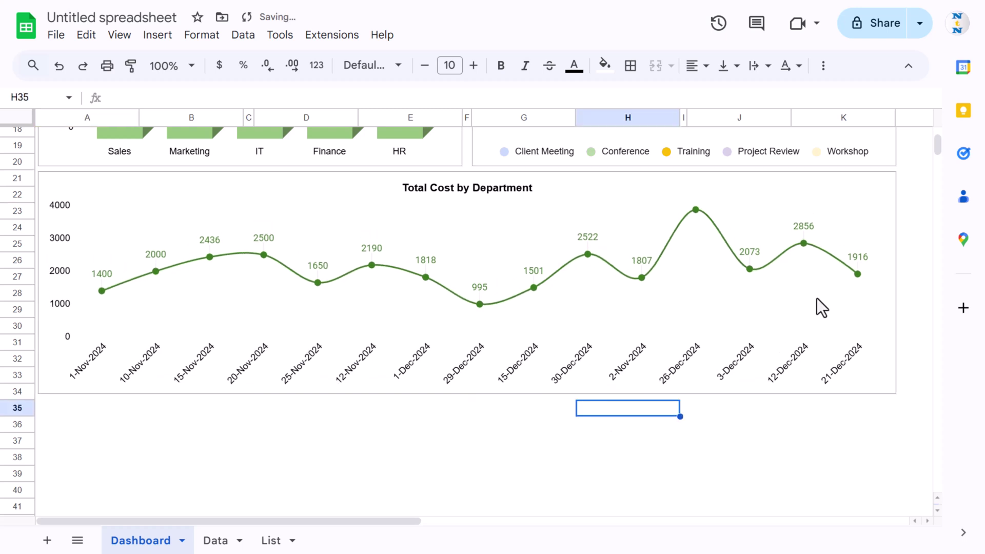
click(451, 191)
double_click(462, 190)
click(466, 188)
drag(472, 187, 622, 188)
text(Dates)
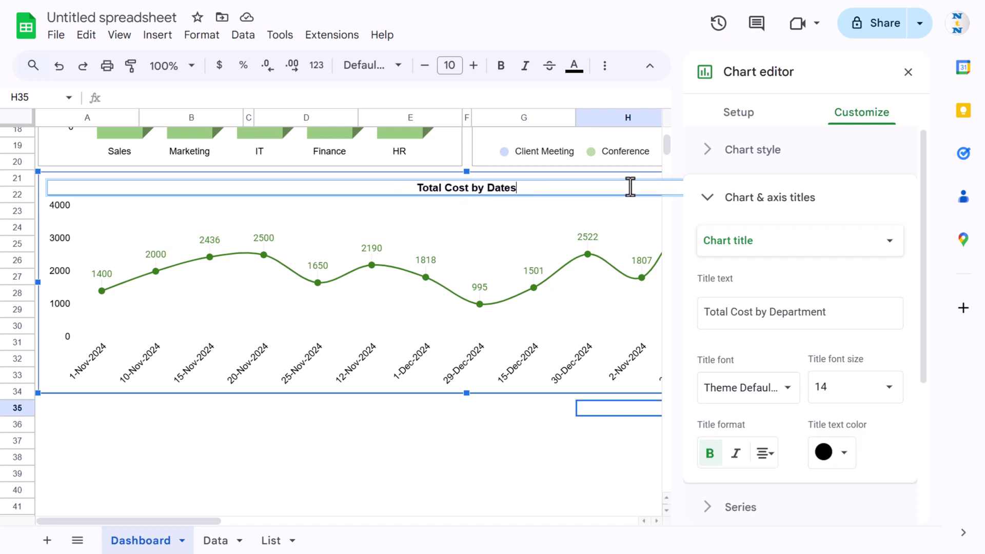
click(531, 441)
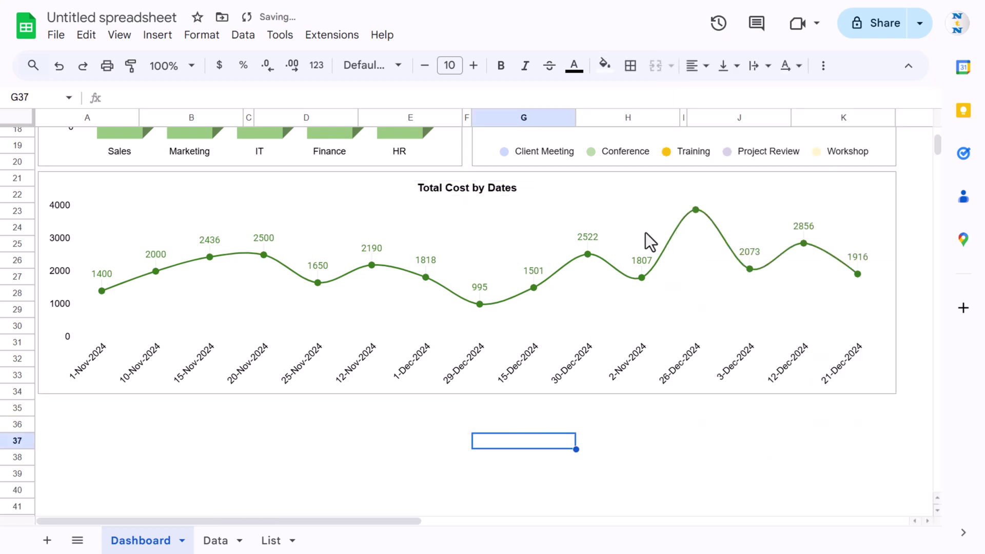
- Duplicate the Total Cost by Dates chart and place the copy directly below the original, starting at row 35
click(575, 184)
key(ctrl+c)
click(61, 427)
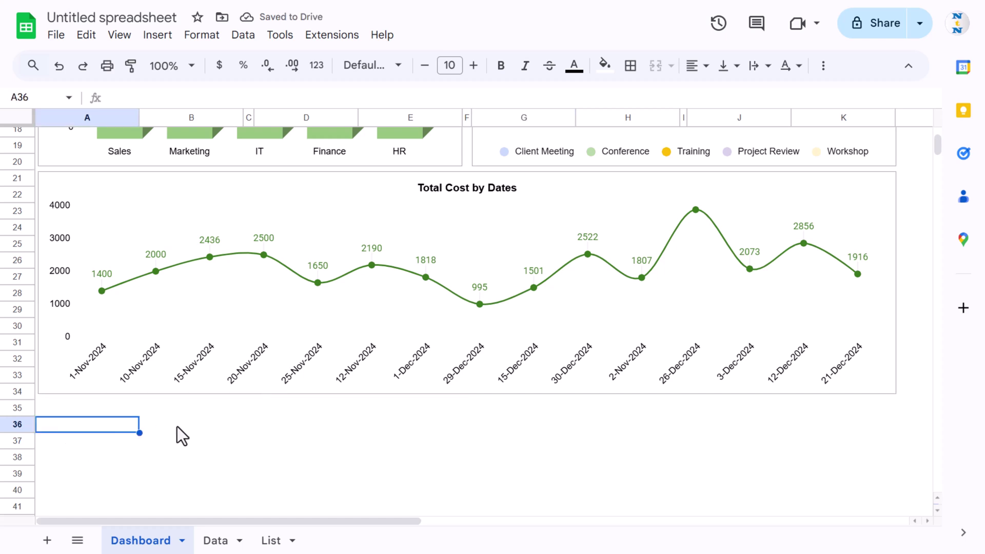
key(ctrl+v)
scroll(226, 423, down, 2)
click(279, 312)
drag(279, 313, 280, 295)
click(904, 334)
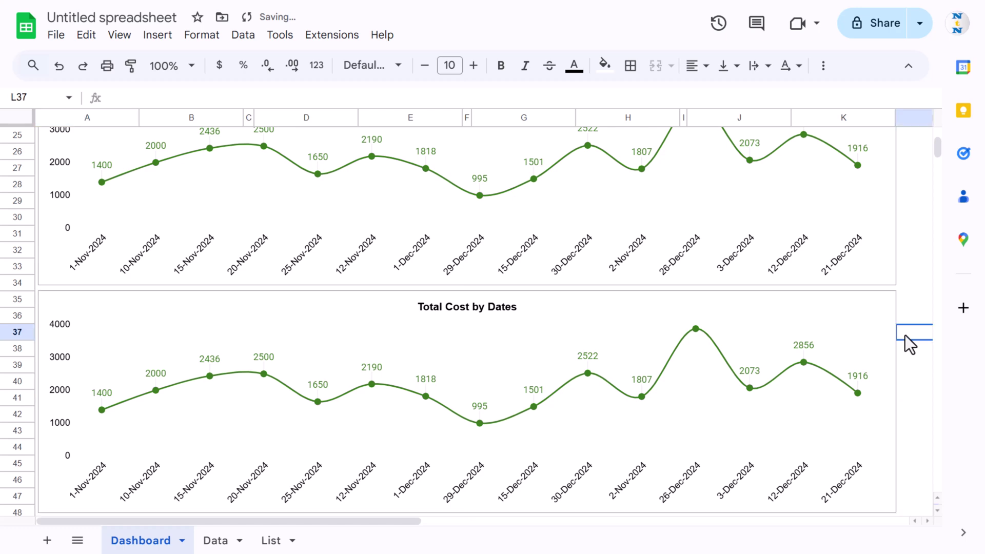
- Open the lower chart copy's data range selection, remove its second range and clear Data!G3:G1000 from the first
scroll(909, 340, down, 3)
double_click(573, 156)
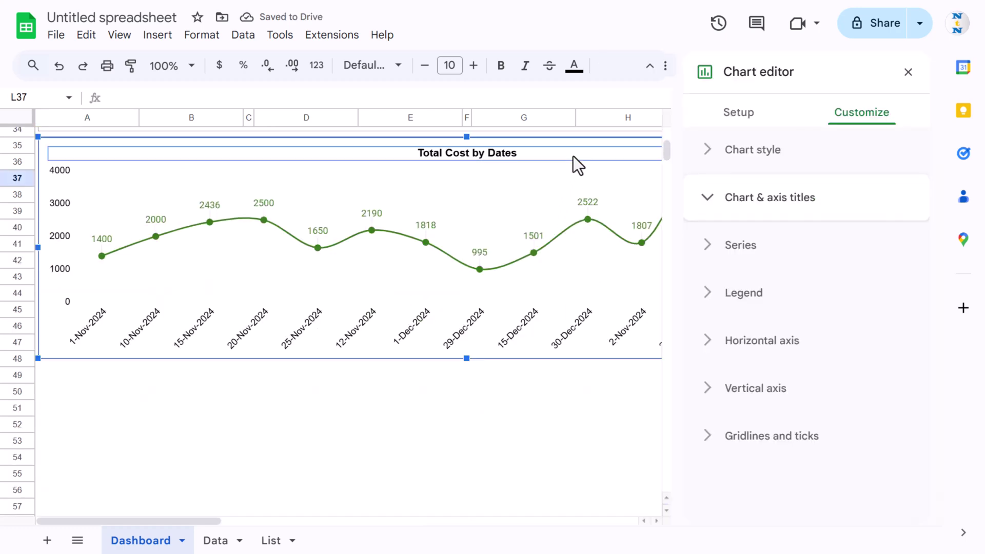
click(737, 117)
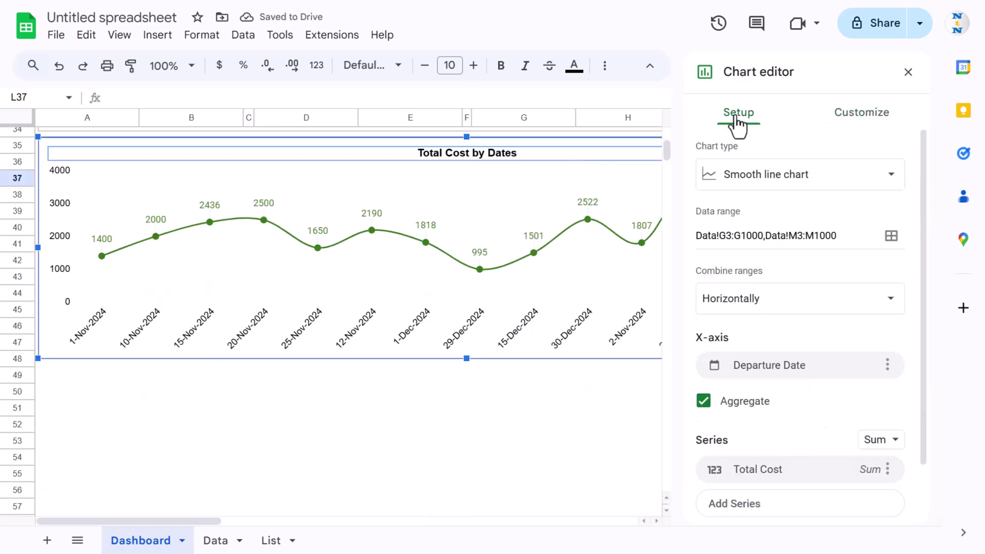
click(891, 237)
click(599, 208)
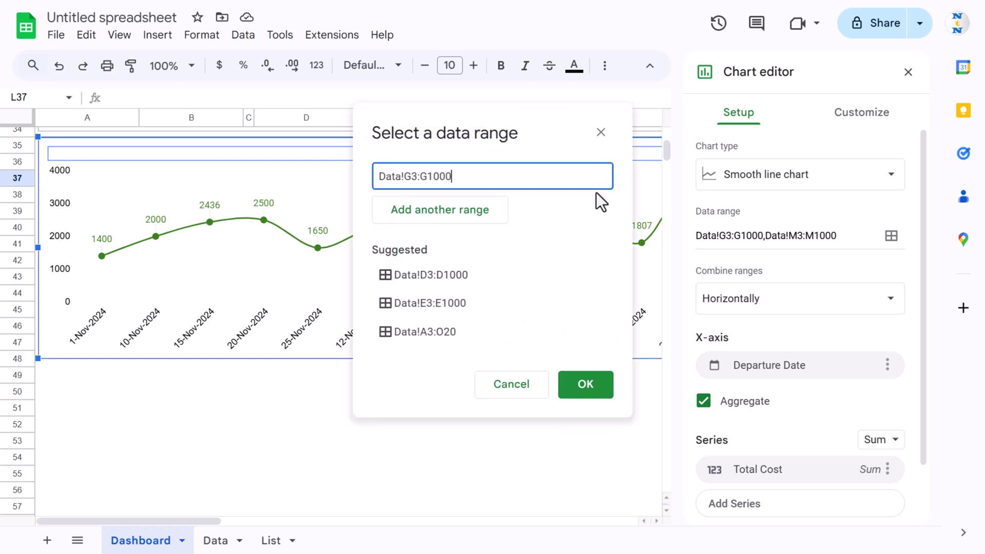
key(BackSpace)
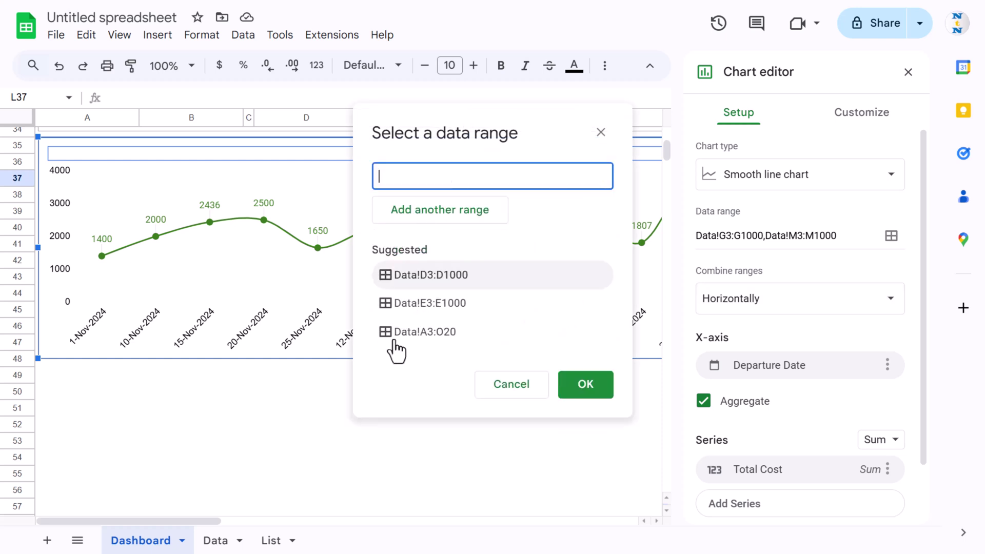
- Set the chart copy's first data range to the Employee Name column of the Data sheet, Data!B3:B1000
click(215, 540)
click(73, 229)
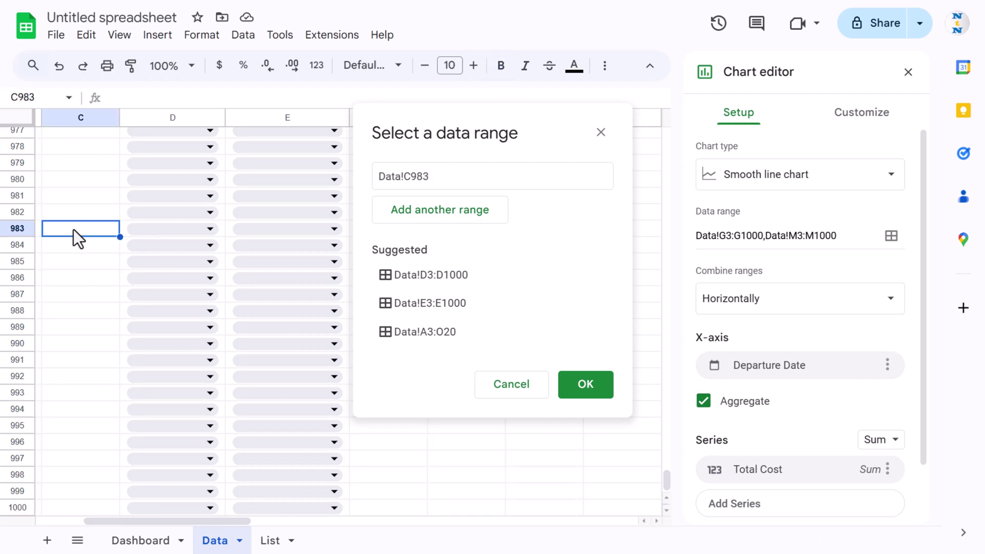
key(ctrl+Home)
key(Down)
key(Down)
key(Right)
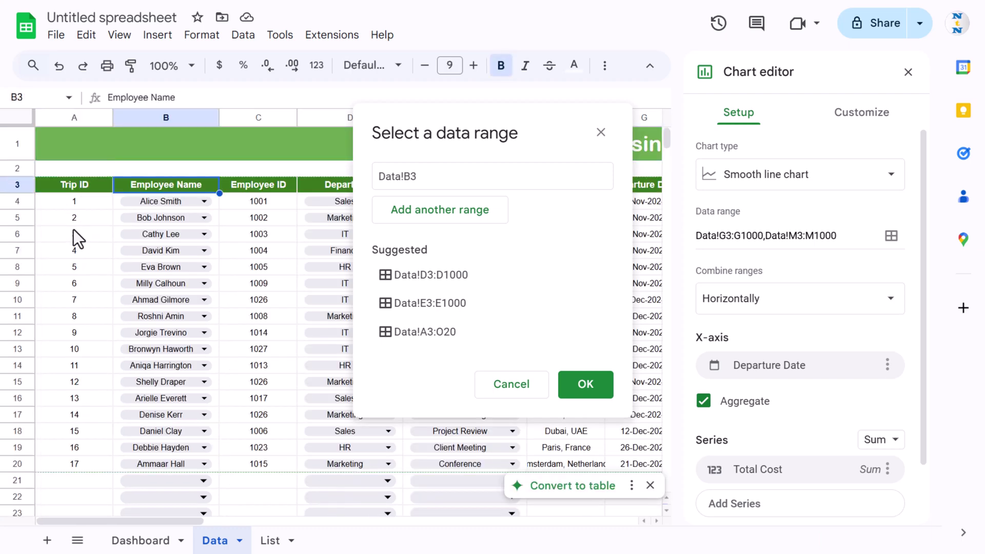
key(ctrl+shift+Down)
key(ctrl+shift+Down)
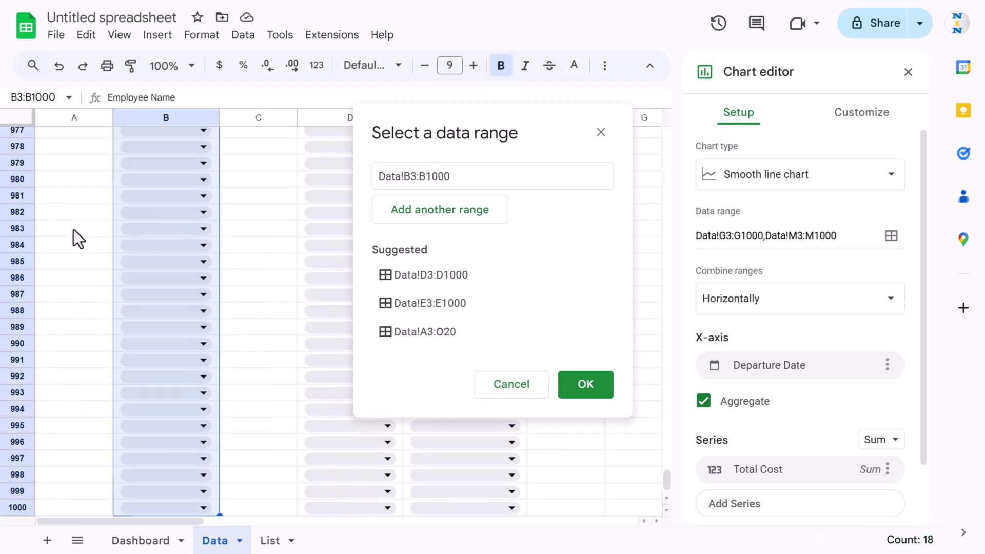
- Add the Transportation Cost column, Data!J3:J1000, as the chart copy's second data range
click(437, 210)
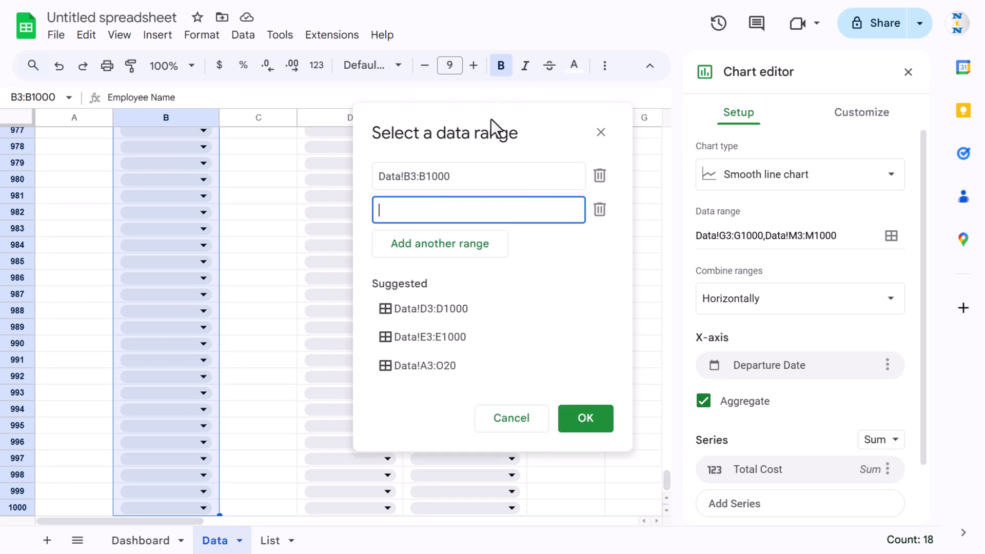
drag(491, 119, 219, 131)
click(547, 197)
key(ctrl+Home)
key(Down)
key(Down)
key(Right)
key(Right)
key(Right)
key(Right)
key(Right)
key(Right)
key(Right)
key(Right)
key(Right)
key(Right)
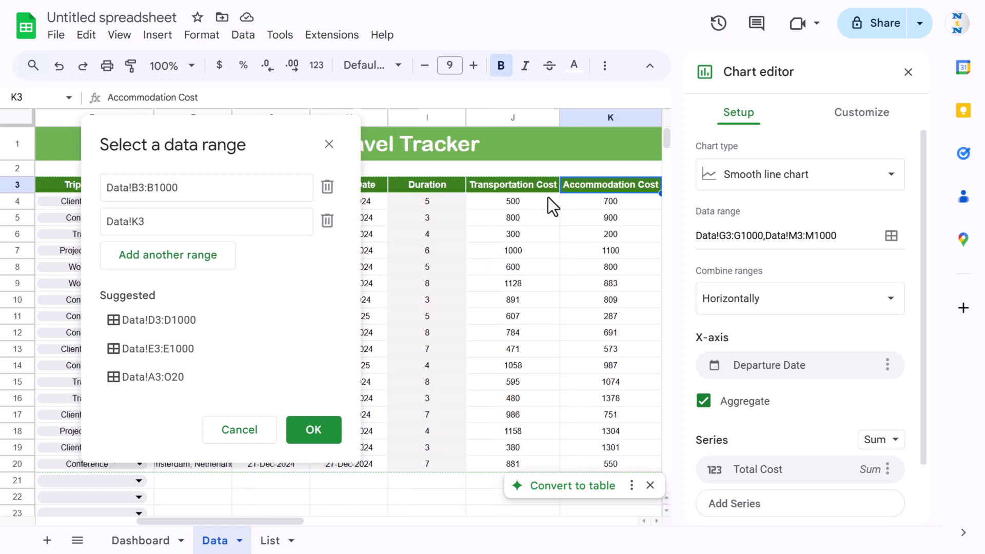
key(Left)
key(ctrl+shift+Down)
key(ctrl+shift+Down)
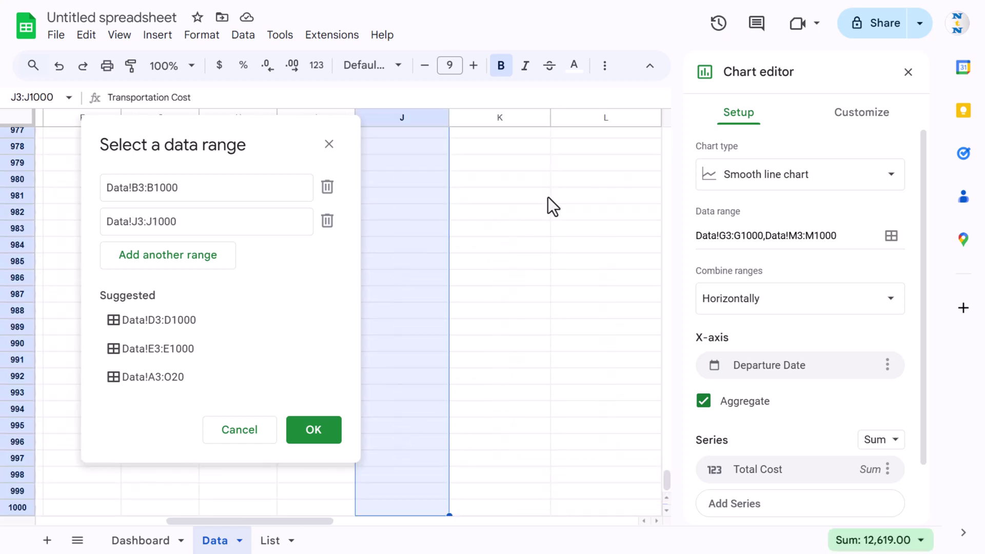
- Add the Accommodation Cost column, Data!K3:K1000, as the chart copy's third data range
click(215, 262)
click(543, 273)
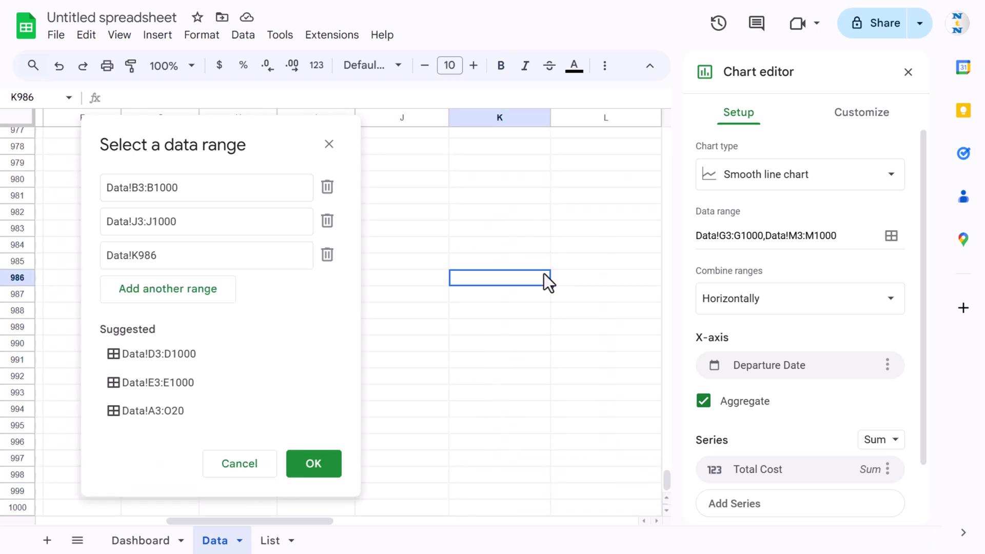
key(ctrl+Up)
key(ctrl+Home)
key(ctrl+Down)
key(Right)
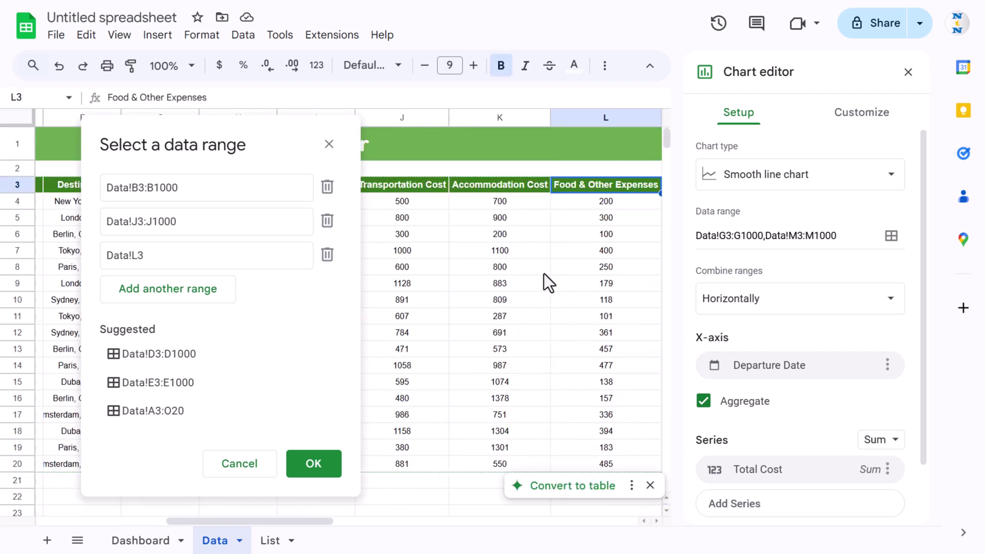
key(Right)
key(Left)
key(Left)
key(ctrl+shift+Down)
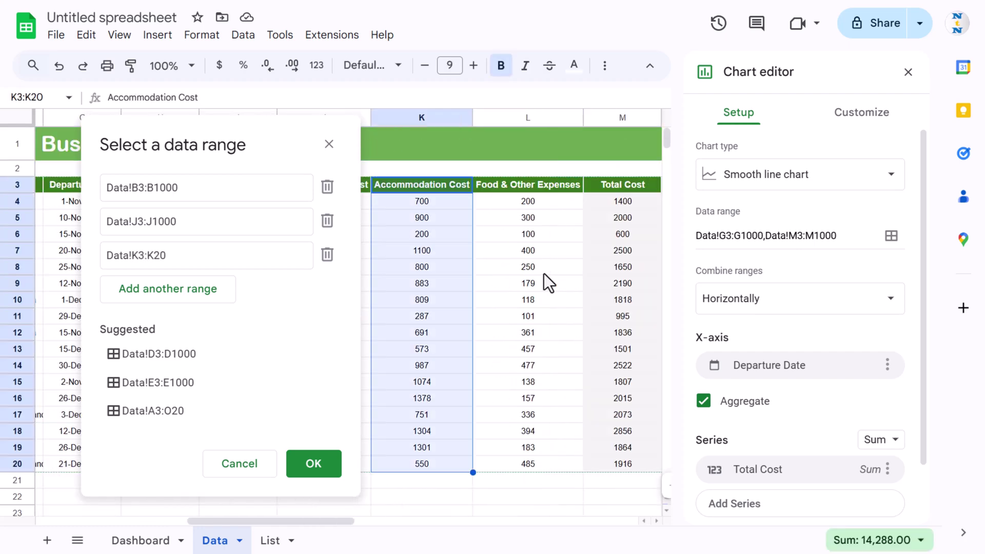
key(ctrl+shift+Down)
- Add the Food & Other Expenses column, Data!L3:L1000, as the fourth data range and apply the ranges to the chart
click(208, 291)
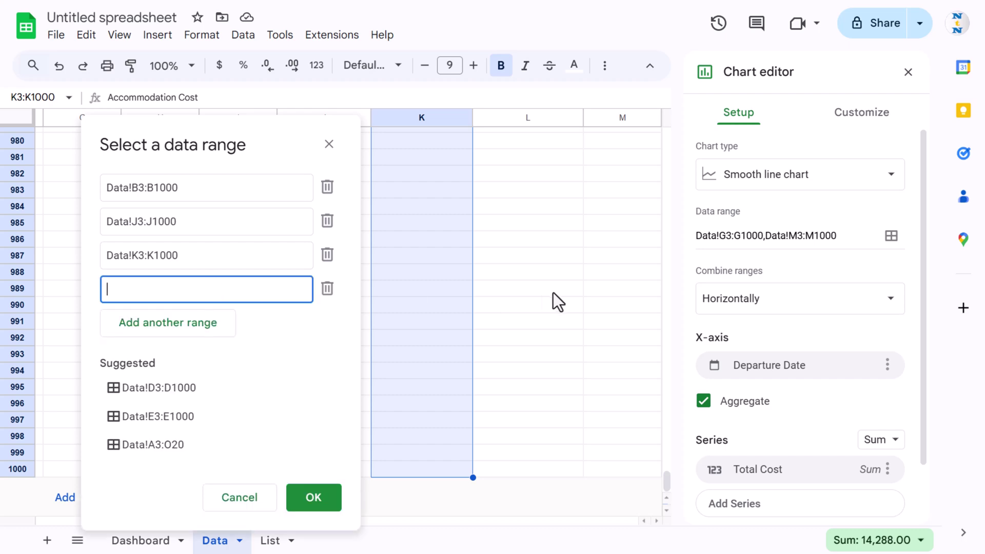
click(556, 291)
key(ctrl+Up)
key(ctrl+Up)
key(ctrl+Up)
key(ctrl+Down)
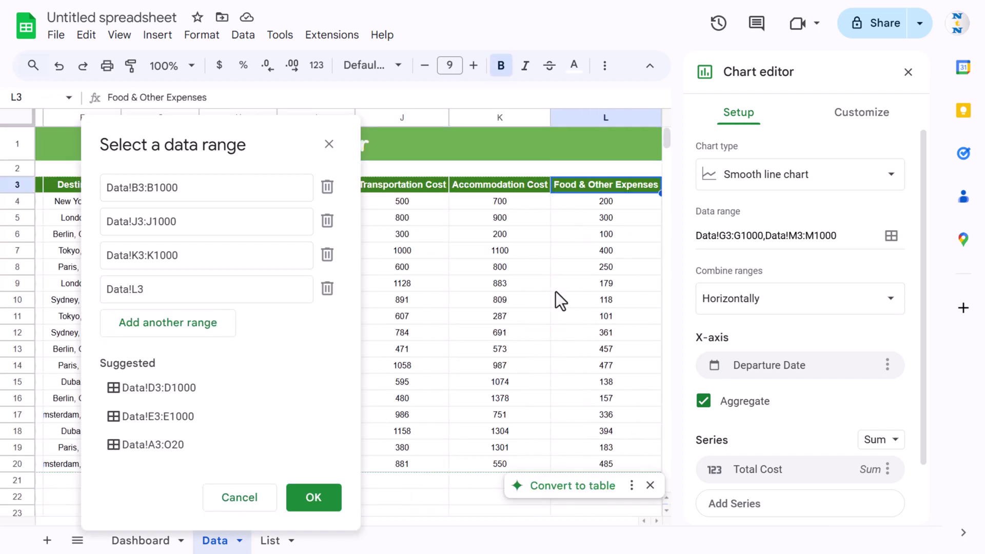
key(Right)
key(Right)
key(Left)
key(Left)
key(ctrl+shift+Down)
key(ctrl+shift+Down)
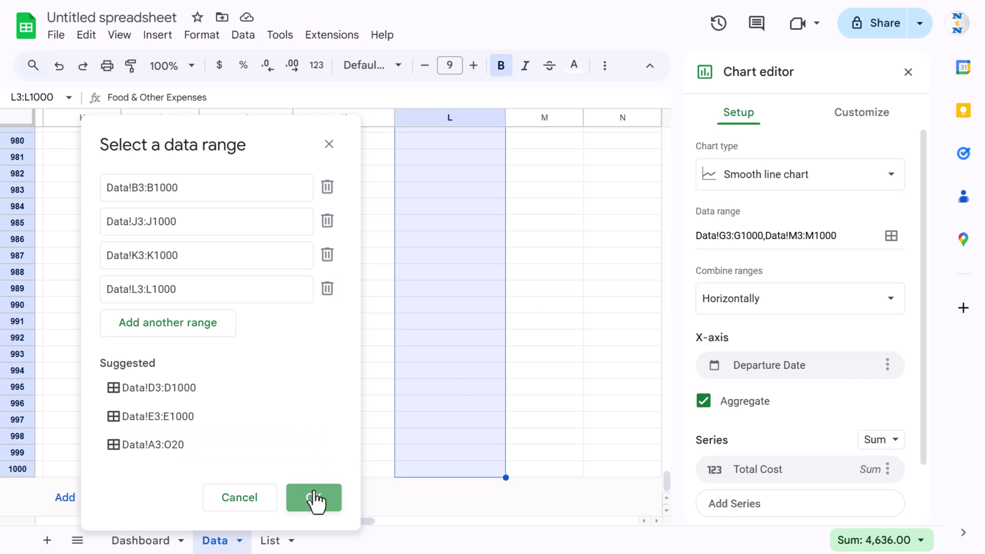
click(333, 498)
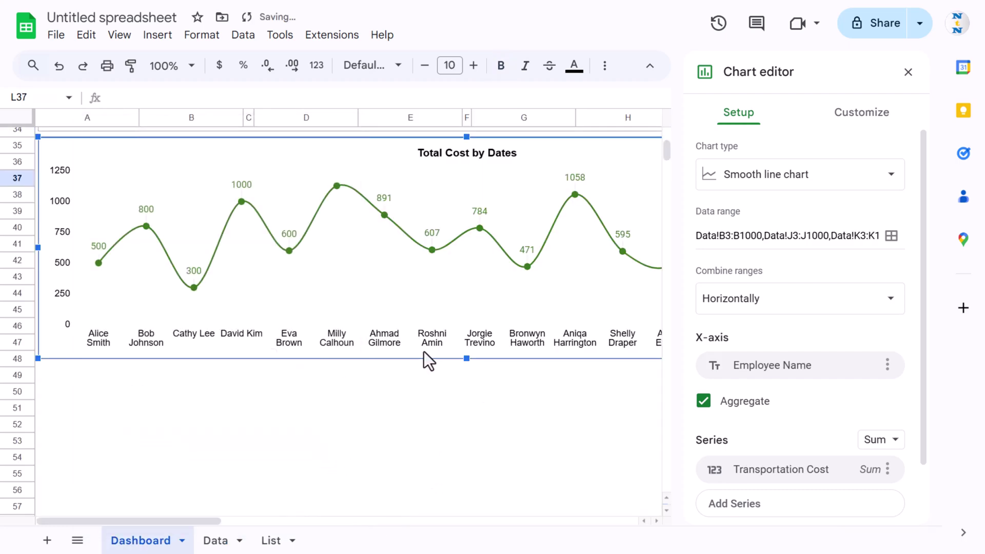
- Convert the employee cost chart from a smooth line chart to a stacked column chart
scroll(625, 416, up, 3)
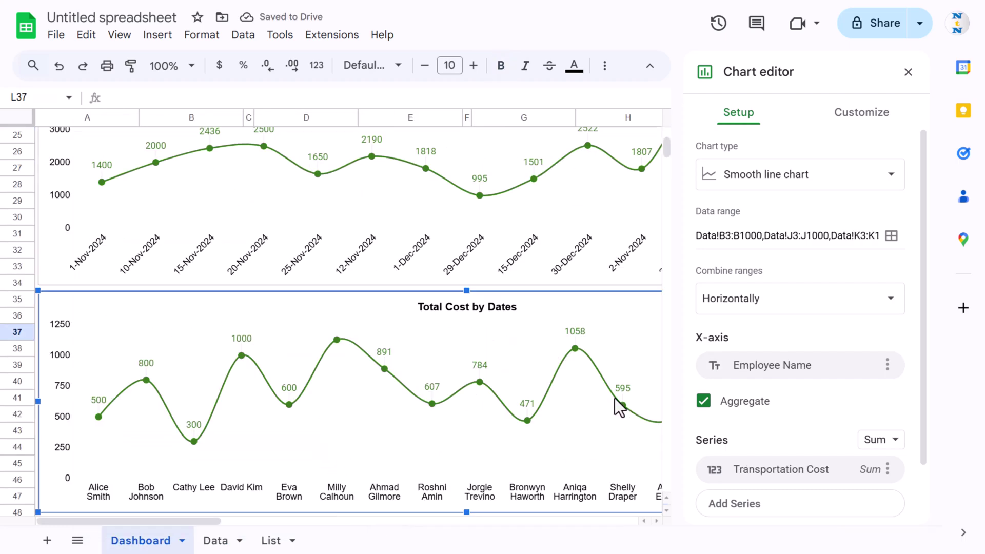
click(804, 169)
scroll(783, 368, down, 5)
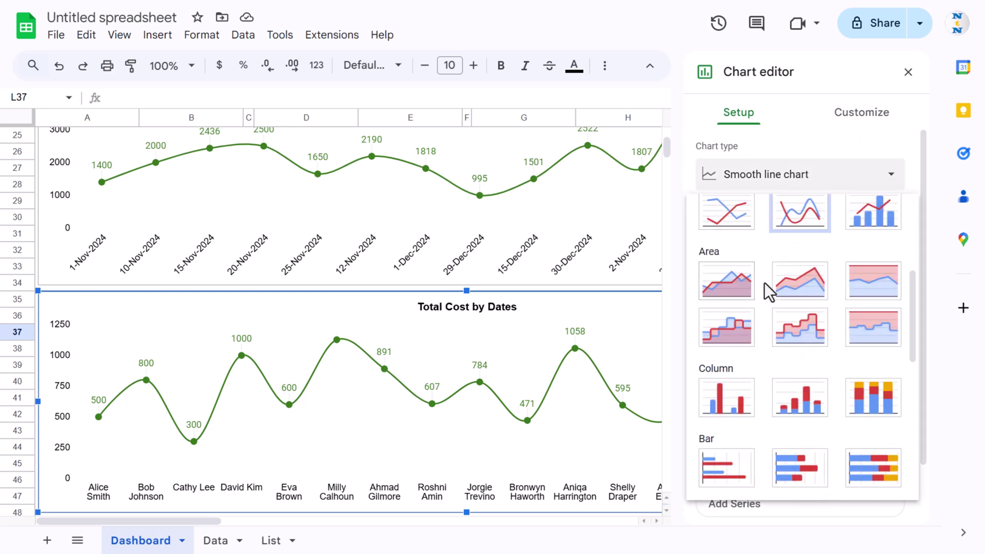
scroll(792, 318, up, 2)
scroll(801, 325, down, 4)
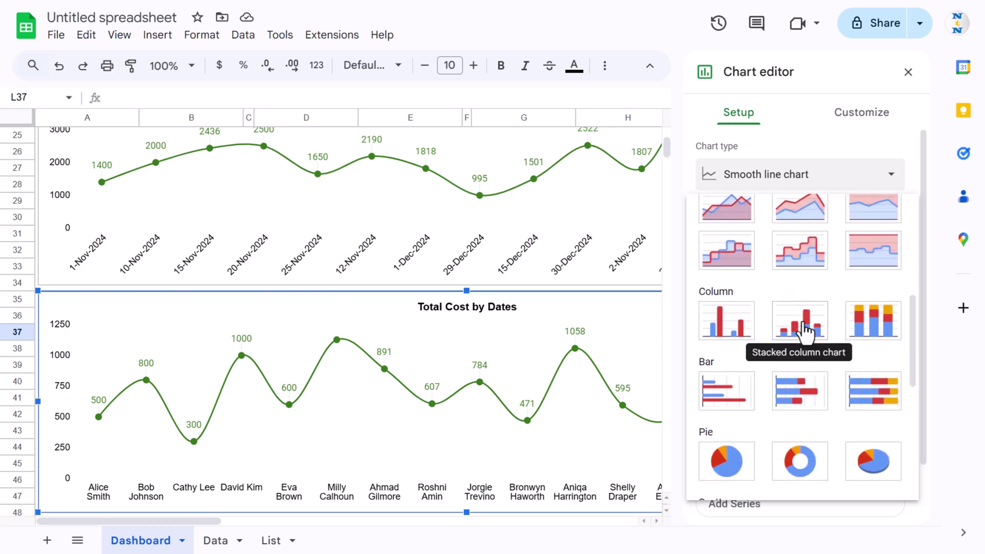
click(809, 330)
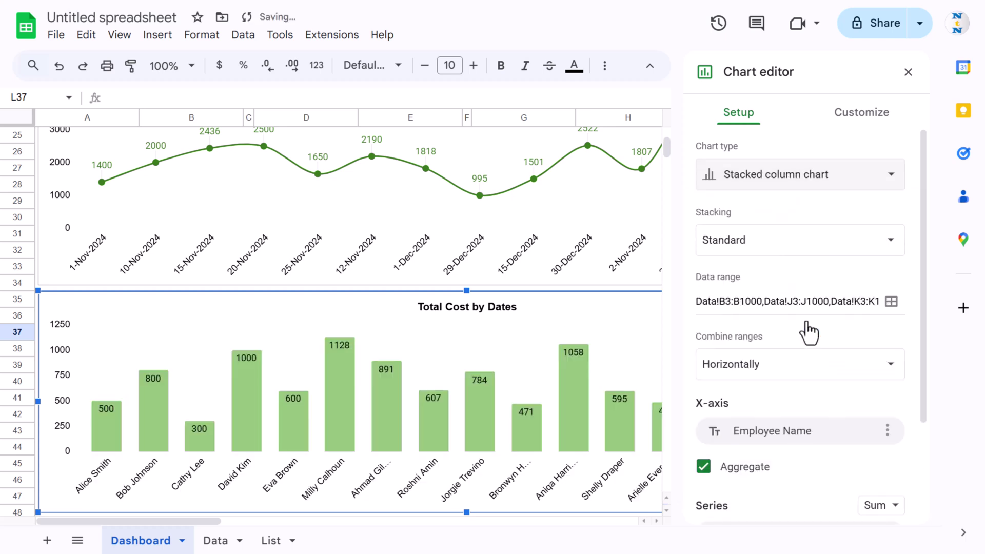
- Add Accommodation Cost and Food & Other Expenses as series to the stacked column chart of employee costs
scroll(864, 367, down, 3)
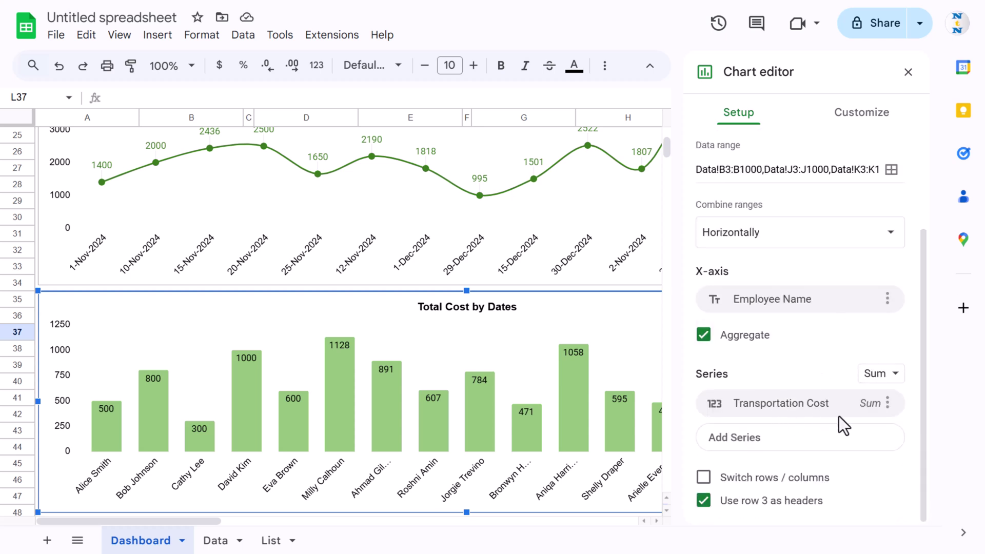
click(765, 453)
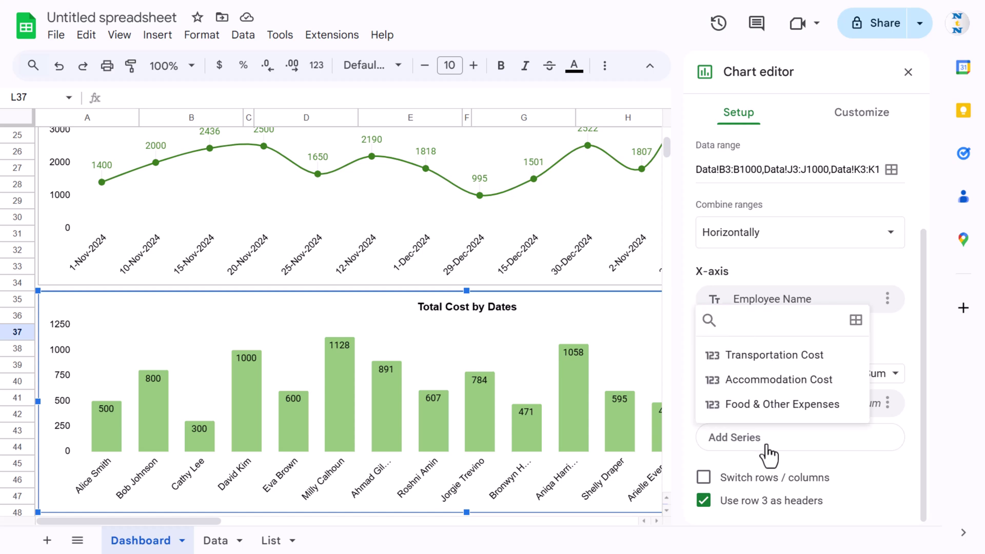
click(777, 382)
click(790, 481)
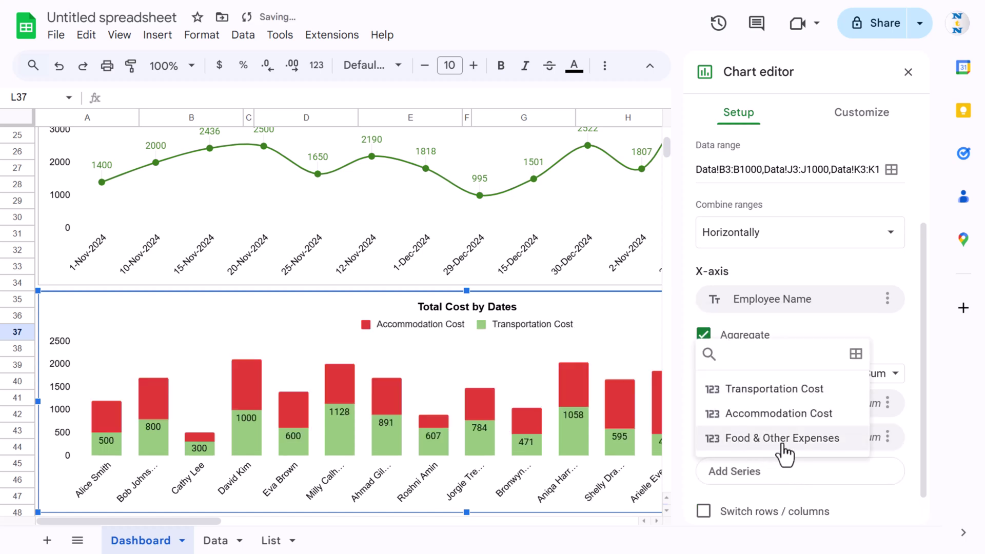
click(797, 442)
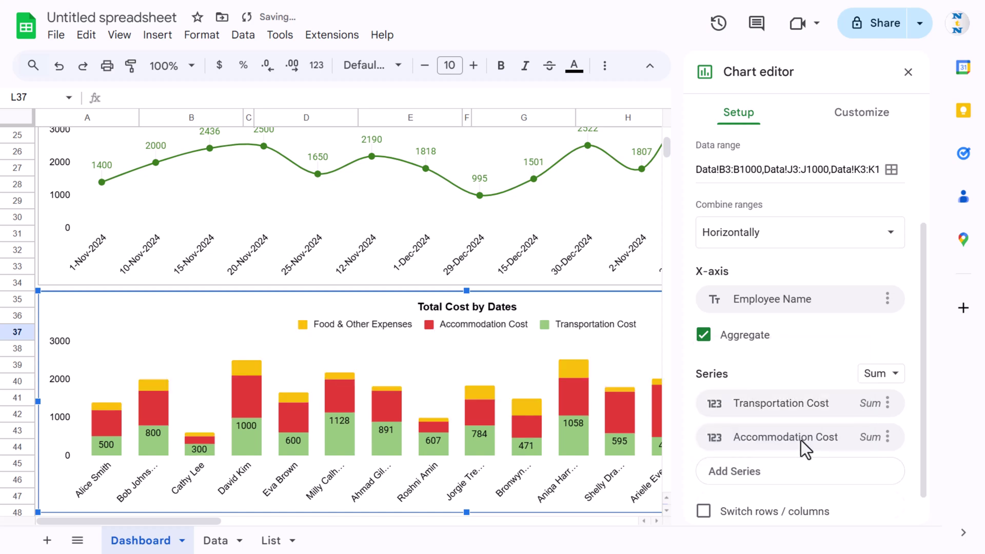
- Turn on the 3D style for the employee cost chart and close the chart editor
click(868, 116)
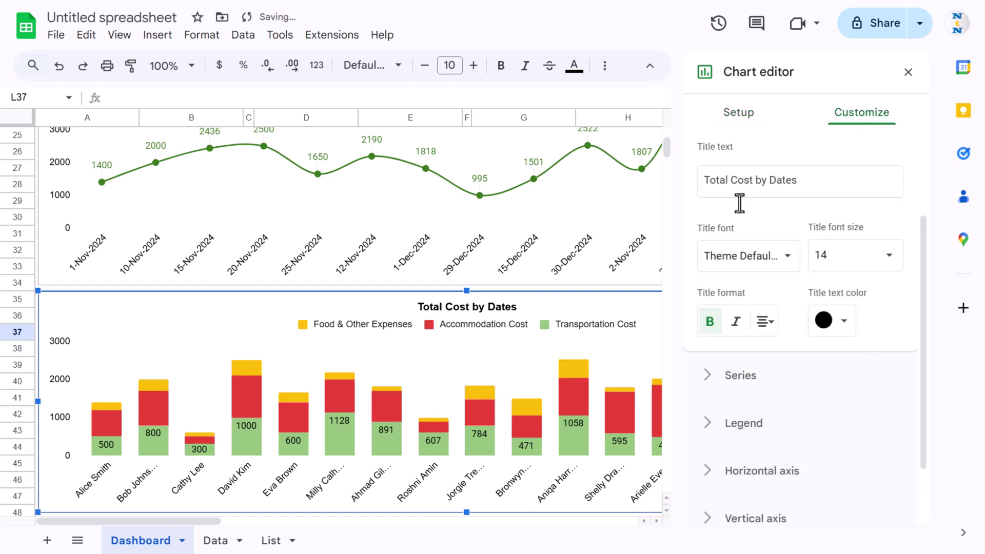
scroll(794, 203, up, 3)
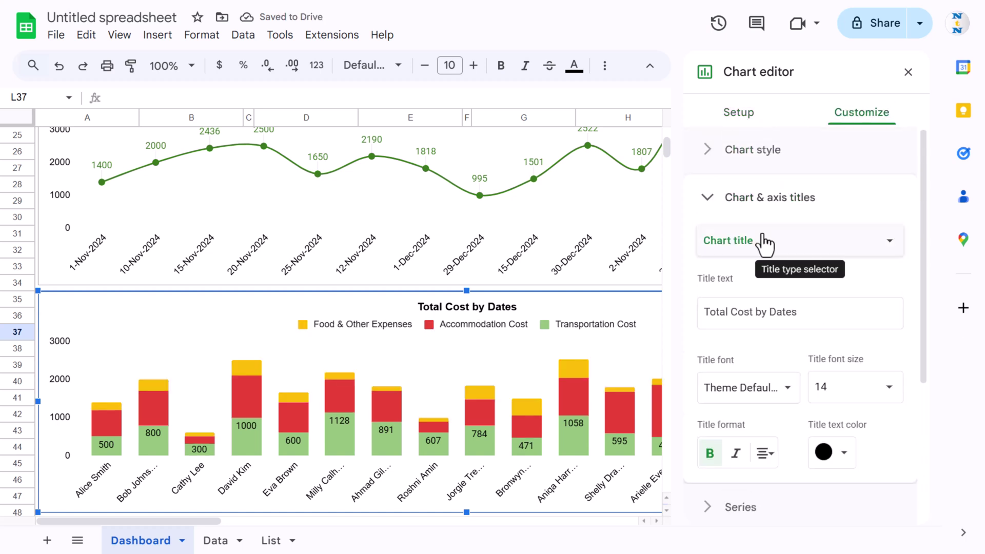
click(771, 154)
click(706, 363)
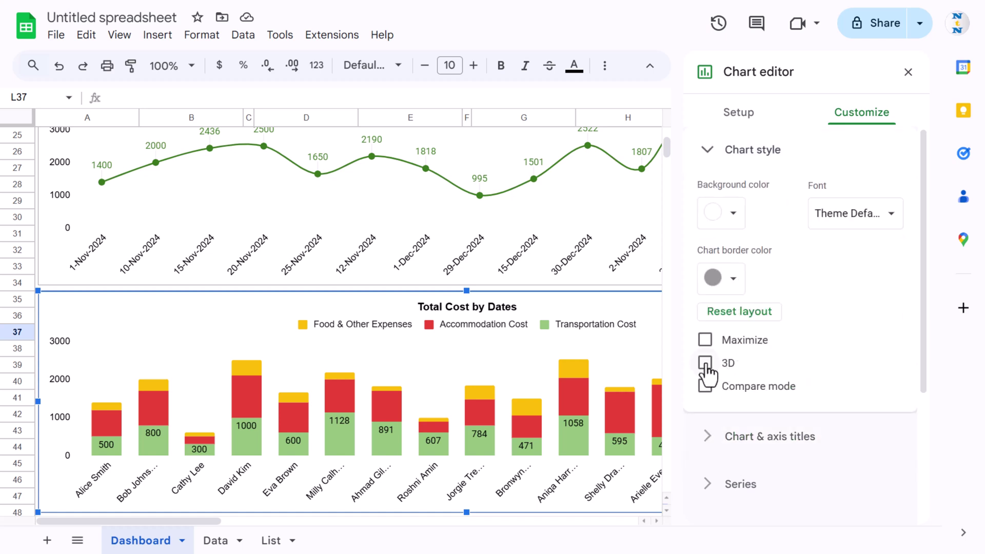
click(907, 74)
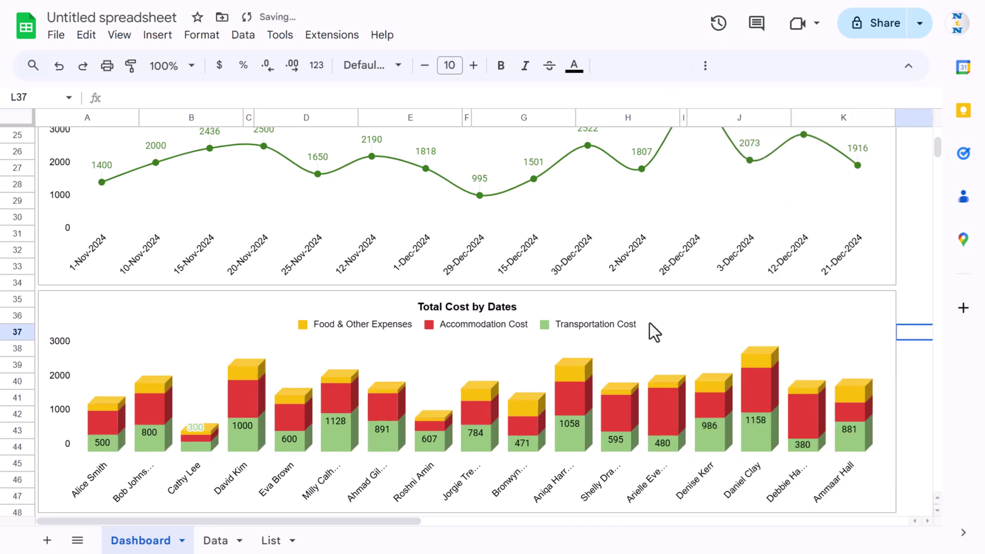
- Enlarge the employee cost chart downward so its lower edge reaches about row 53
scroll(653, 330, down, 3)
click(499, 356)
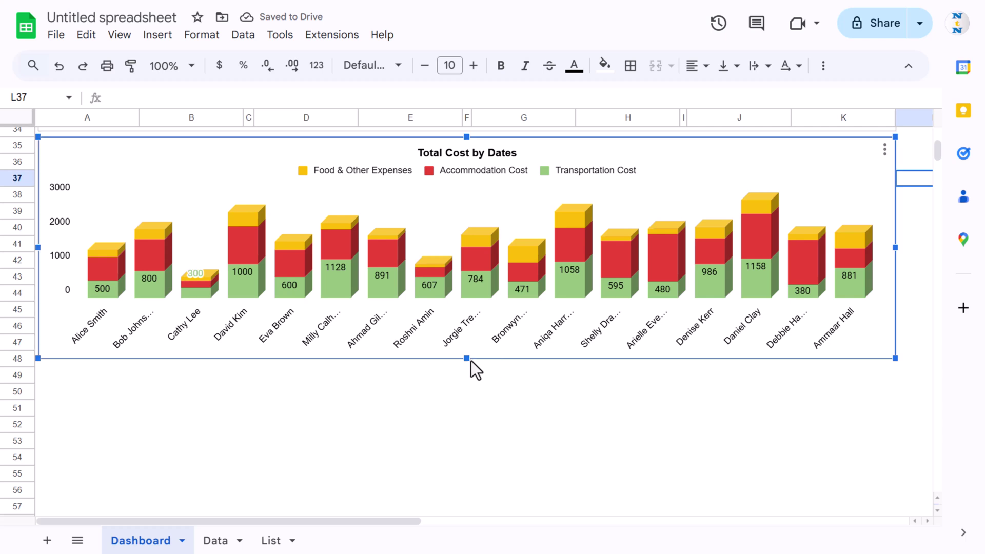
drag(466, 358, 466, 436)
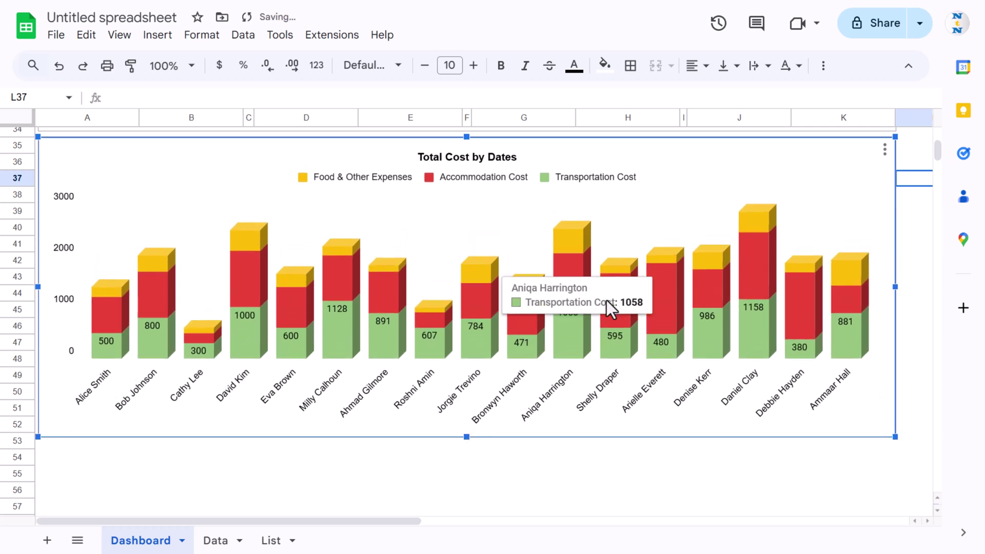
- Change the fill colour of the chart's Accommodation Cost series to light blue
double_click(476, 295)
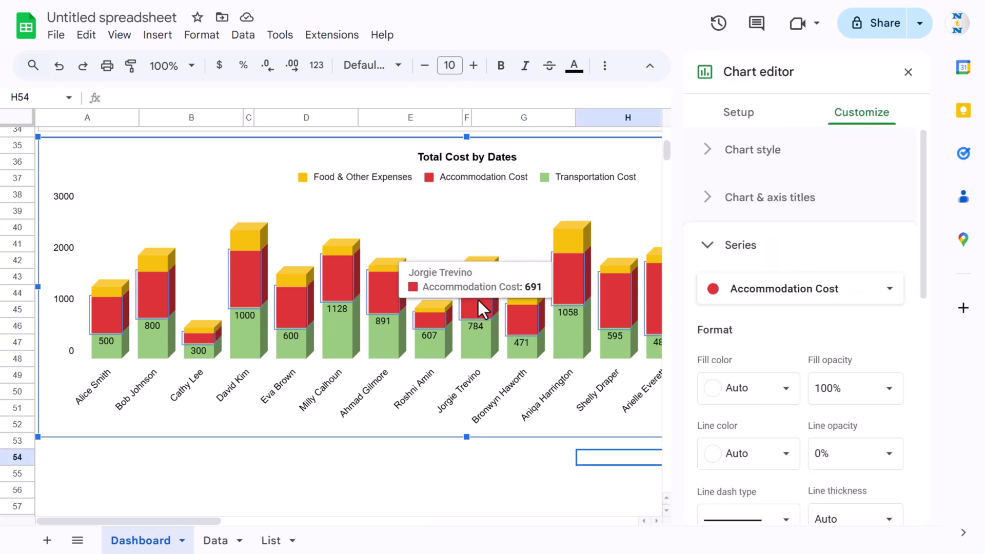
click(785, 390)
click(828, 187)
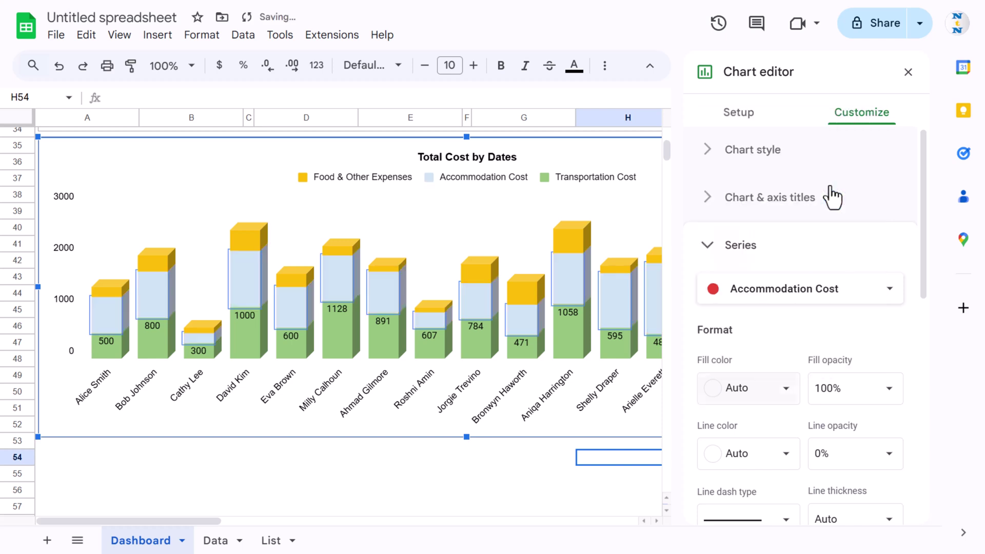
- Change the fill colour of the Food & Other Expenses series to light yellow and close the chart editor
click(578, 236)
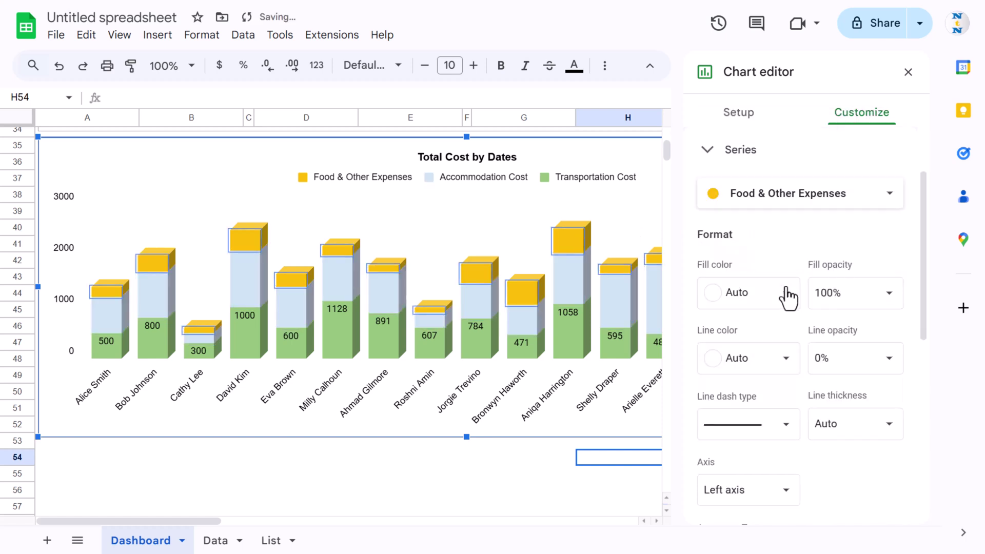
click(786, 297)
click(764, 92)
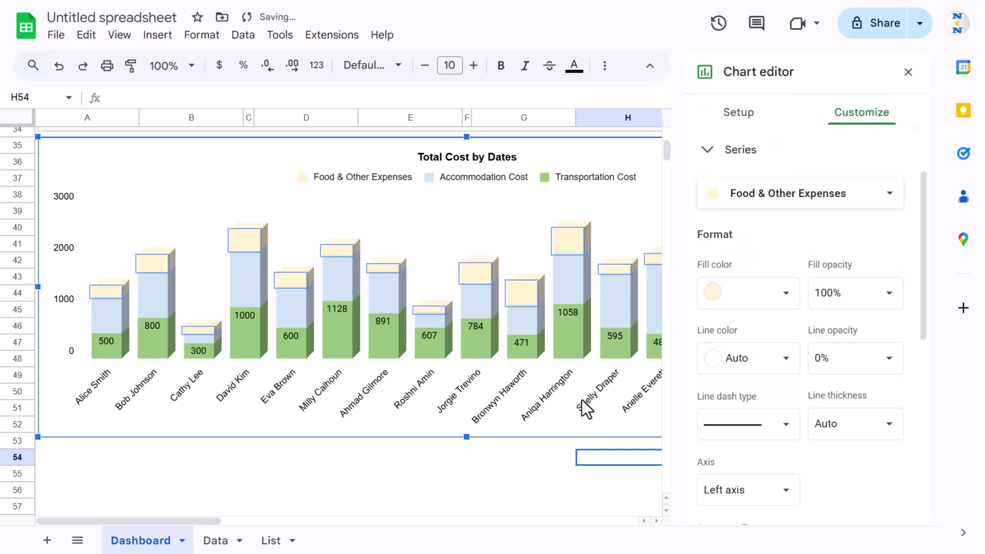
click(515, 444)
- Turn on data labels for the Accommodation Cost series of the employee cost chart
click(572, 281)
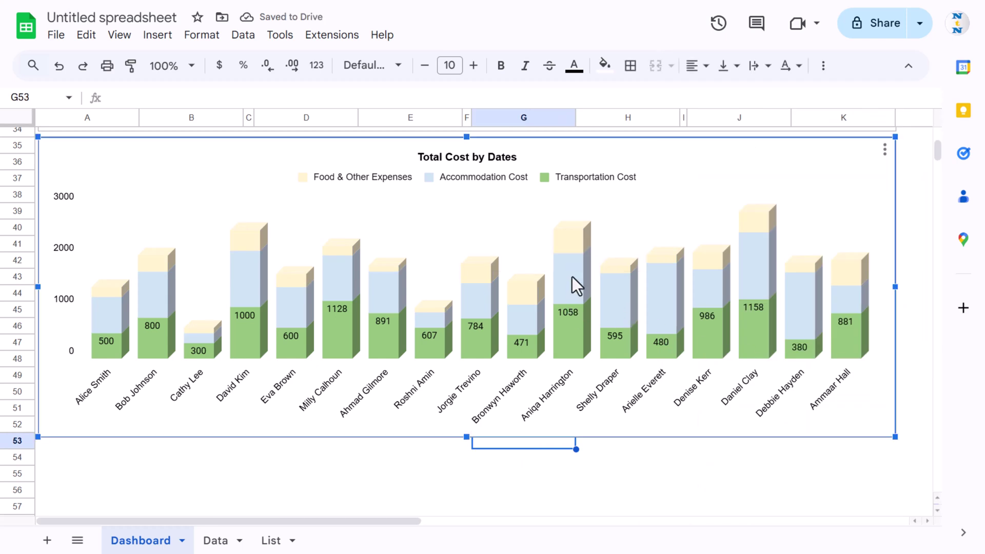
right_click(571, 276)
click(571, 272)
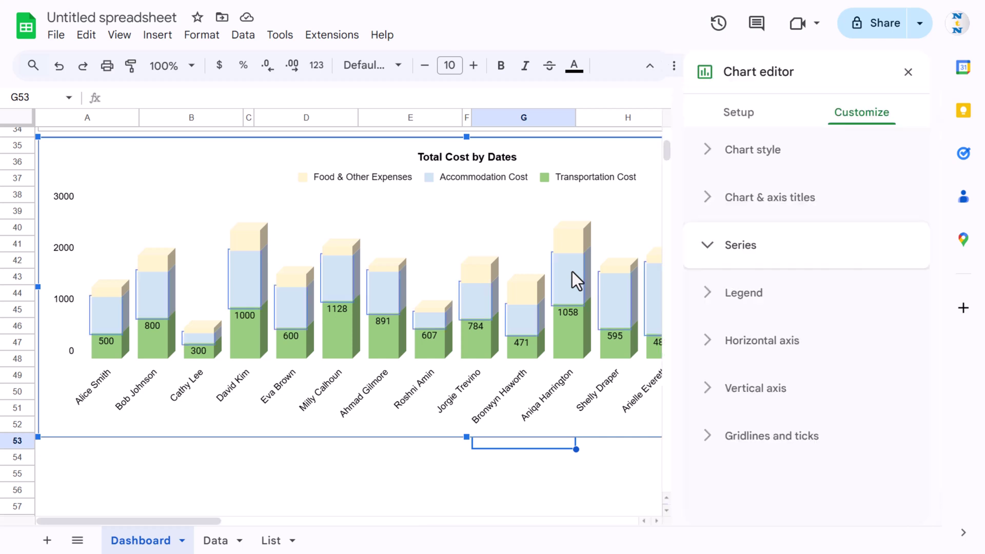
scroll(872, 358, down, 8)
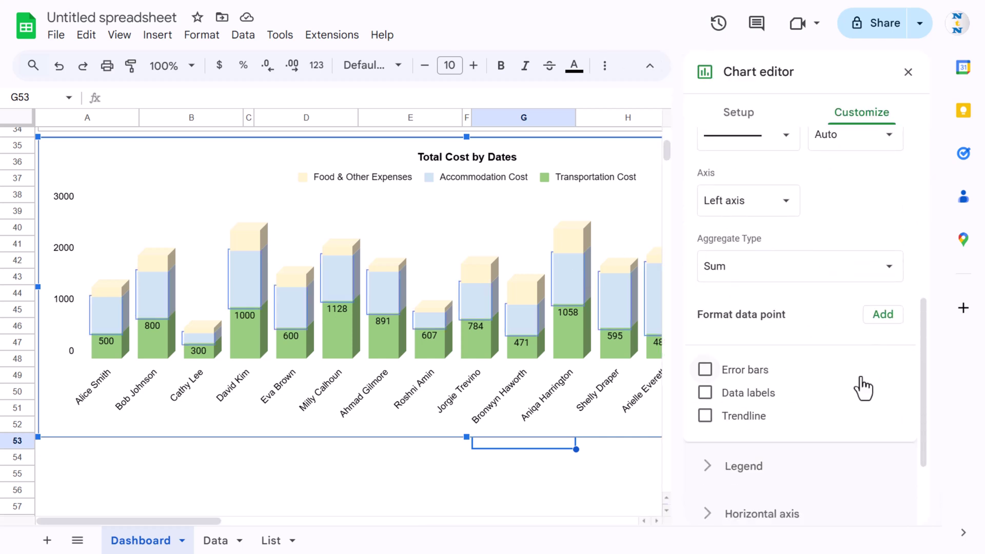
click(705, 392)
- Turn on data labels for the Food & Other Expenses series and set their position to Center
click(577, 242)
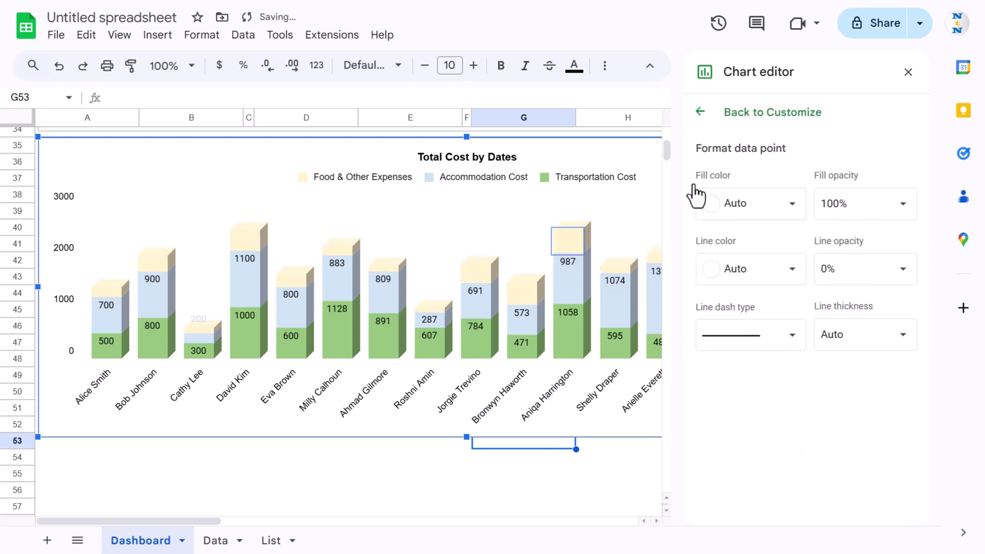
click(704, 116)
scroll(774, 410, down, 9)
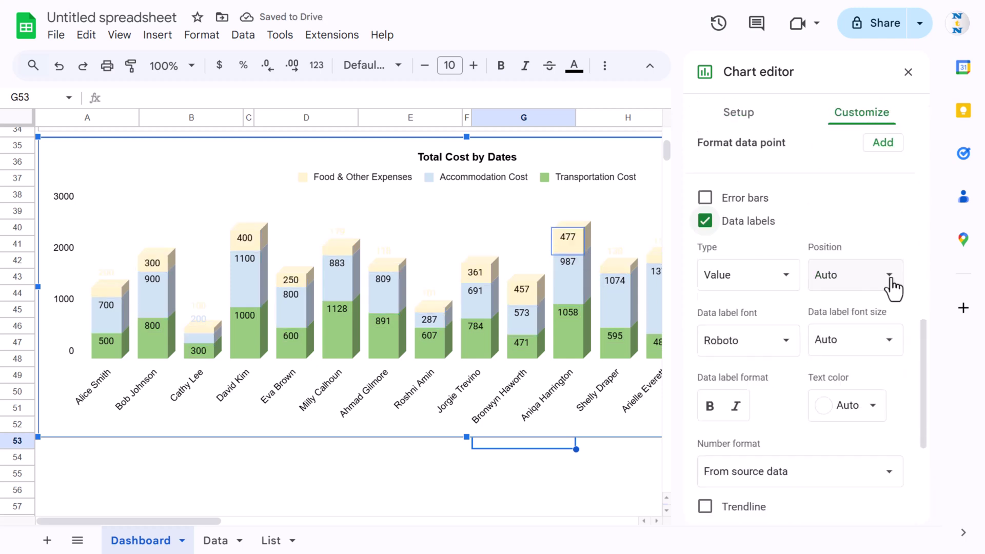
click(891, 280)
click(874, 300)
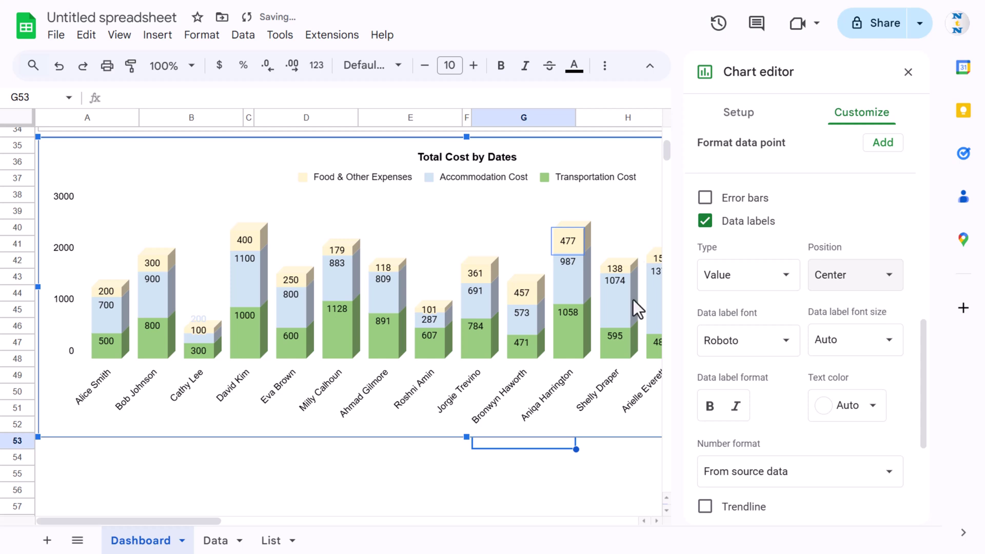
click(616, 281)
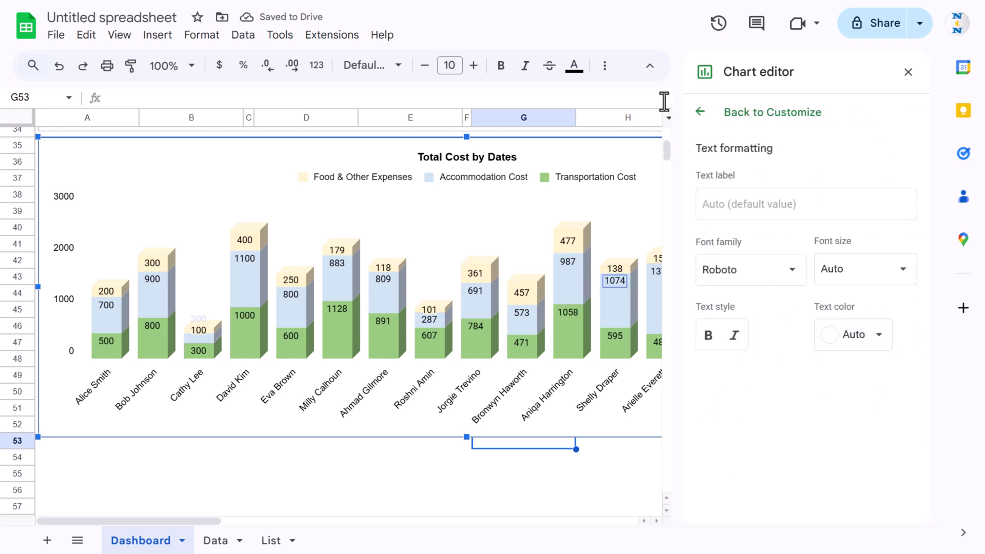
click(782, 112)
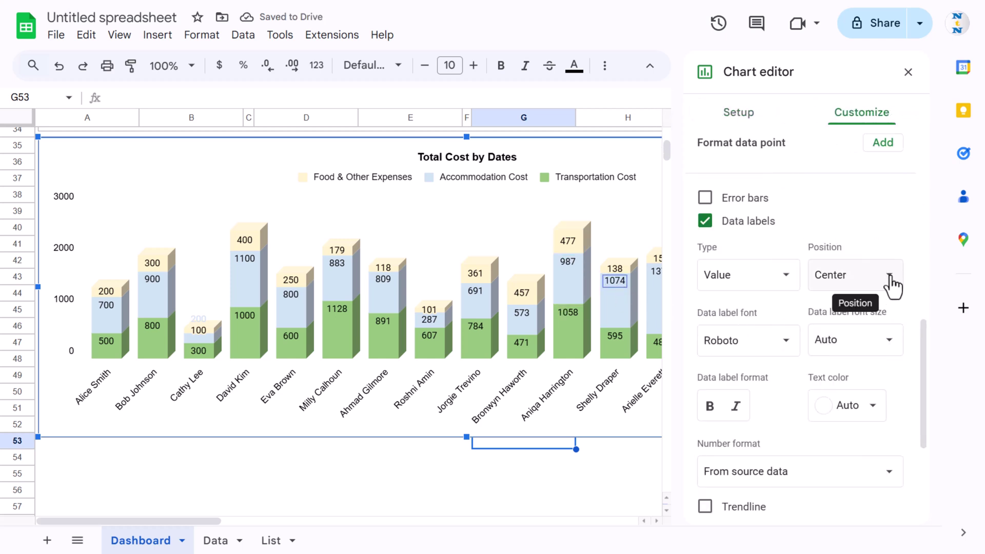
click(613, 456)
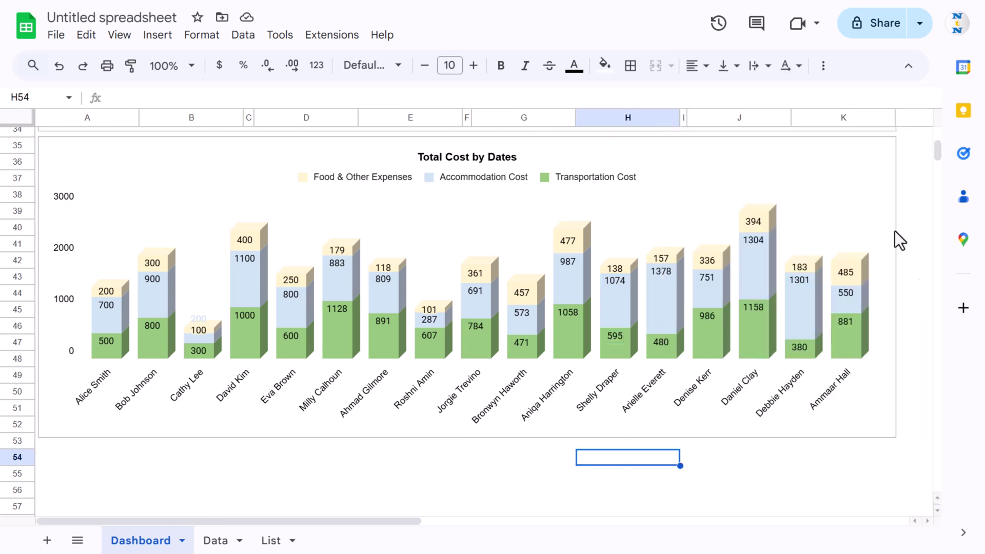
- Unmerge the Business Travel Dashboard title cells A1:O1 on the Dashboard sheet
click(905, 259)
scroll(852, 321, up, 10)
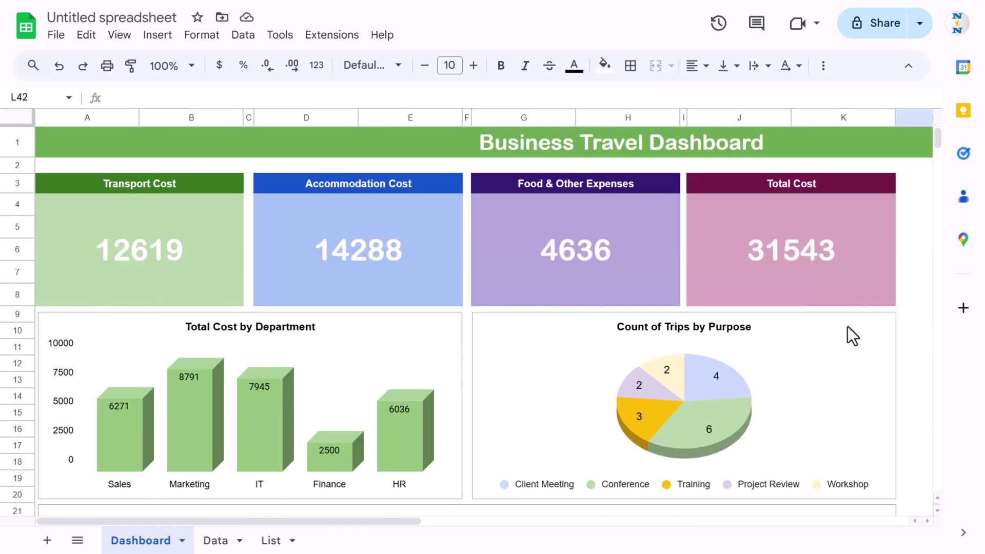
click(483, 153)
key(Right)
key(Left)
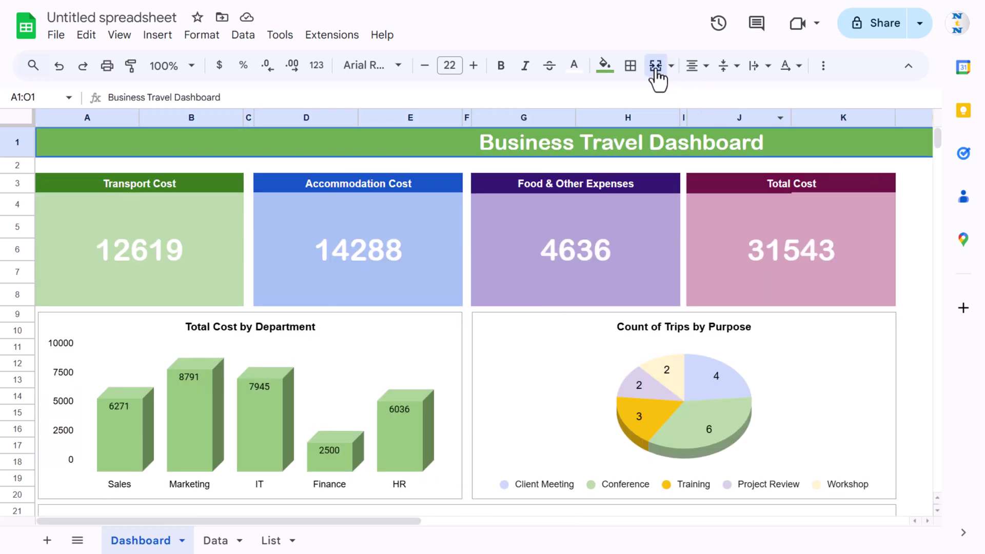
click(656, 66)
- Delete columns L to P beyond the dashboard's Total Cost card
drag(918, 134, 918, 134)
key(ctrl+space)
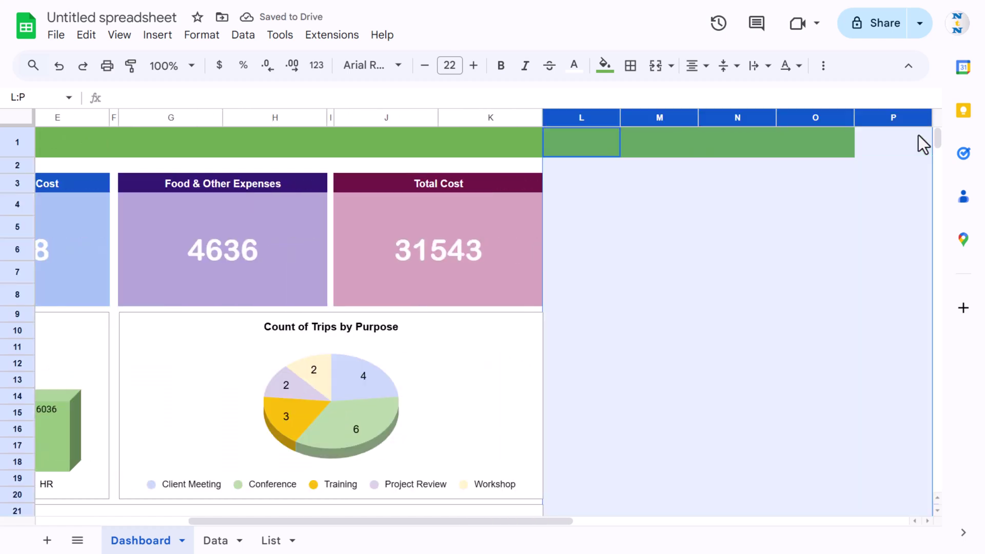
right_click(645, 208)
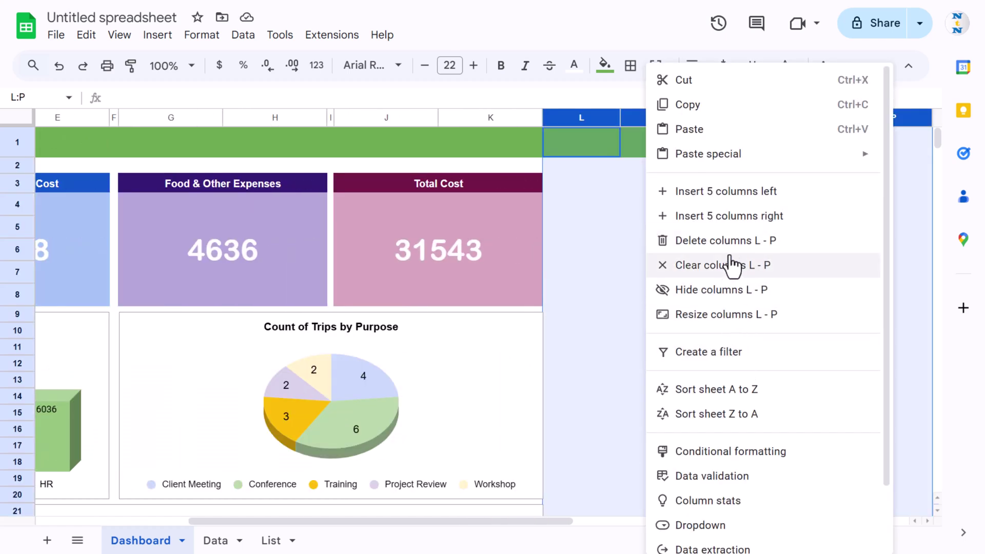
click(728, 265)
- Merge cells A1:K1 so the Business Travel Dashboard title is centred over the dashboard's width
click(525, 139)
key(shift+Home)
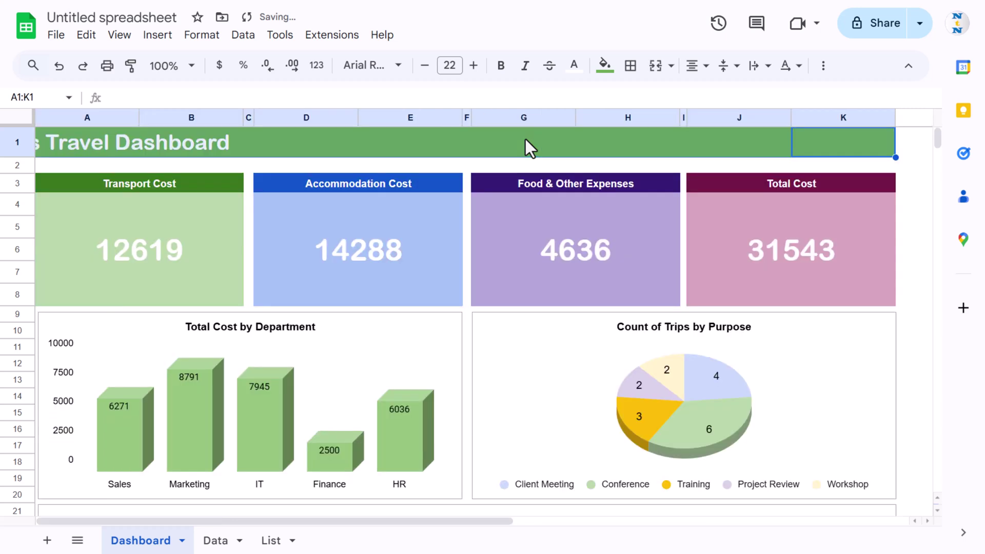
click(653, 71)
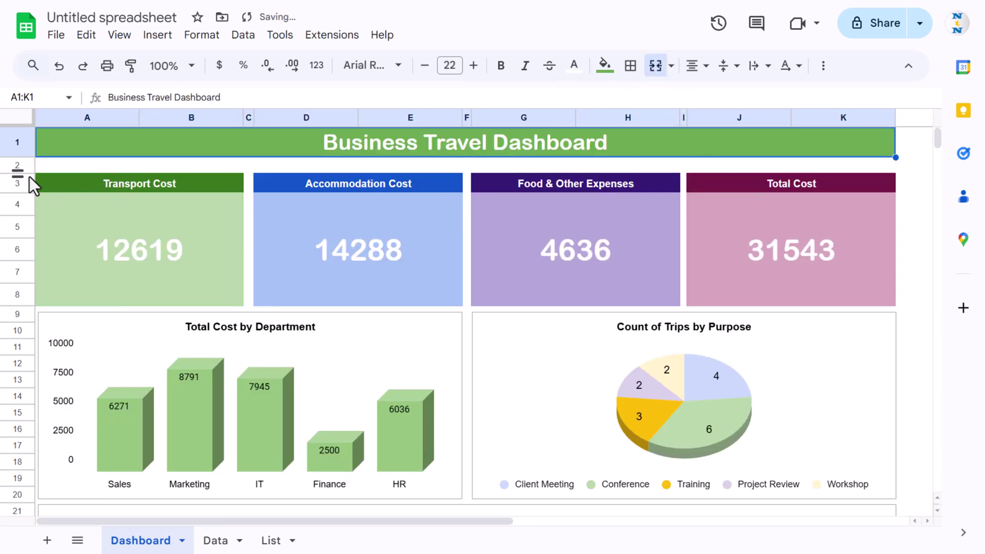
- Reduce the height of row 2 slightly to narrow the gap below the dashboard title
click(17, 164)
drag(17, 173, 18, 168)
click(229, 135)
- Review the Business Travel Tracker table on the Data sheet and return to the Dashboard sheet
click(215, 538)
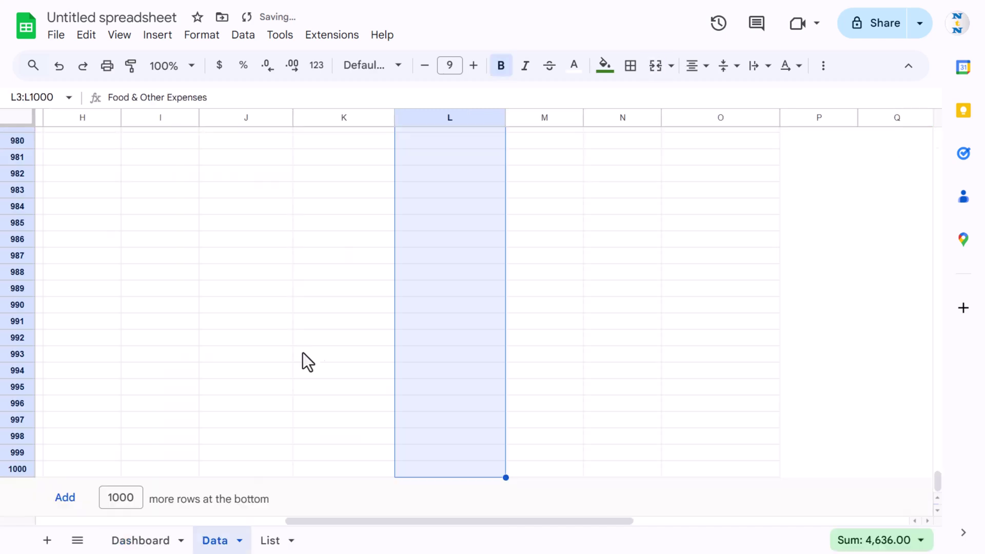
click(283, 327)
key(ctrl+Home)
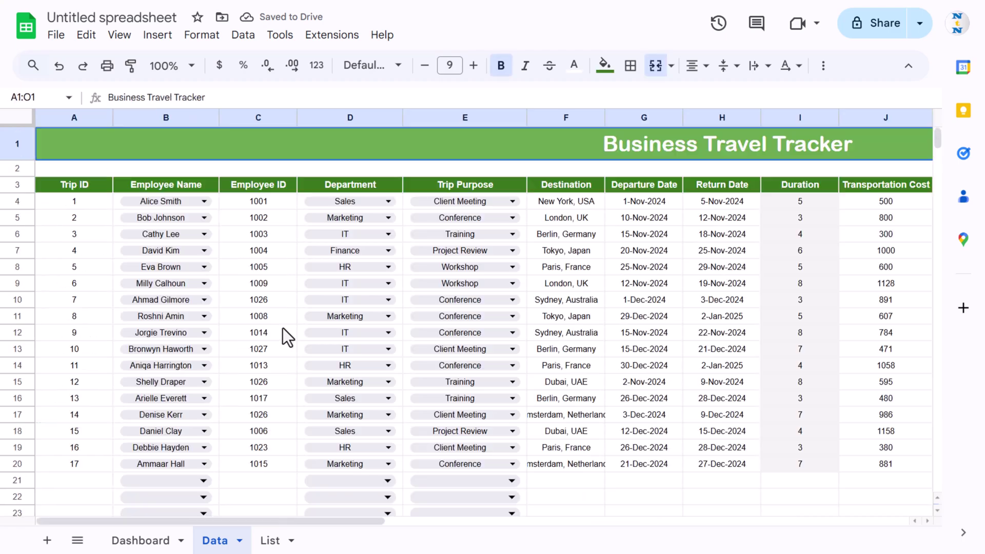
key(ctrl+Down)
key(ctrl+Right)
key(ctrl+Left)
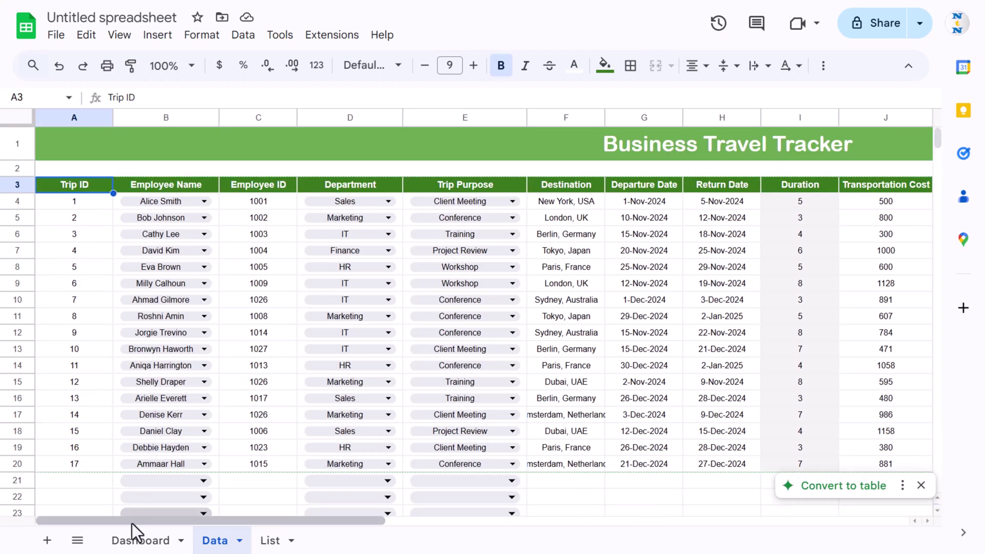
click(140, 540)
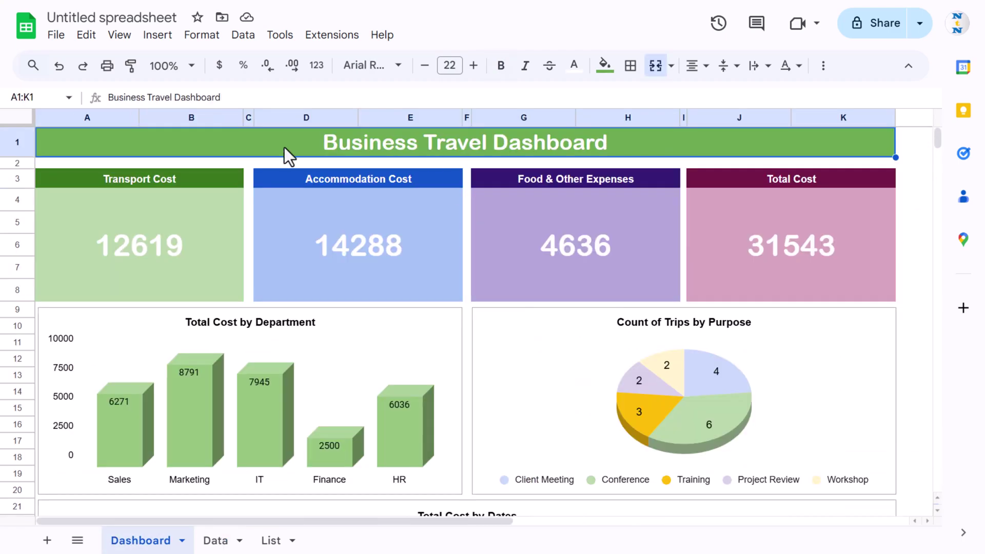